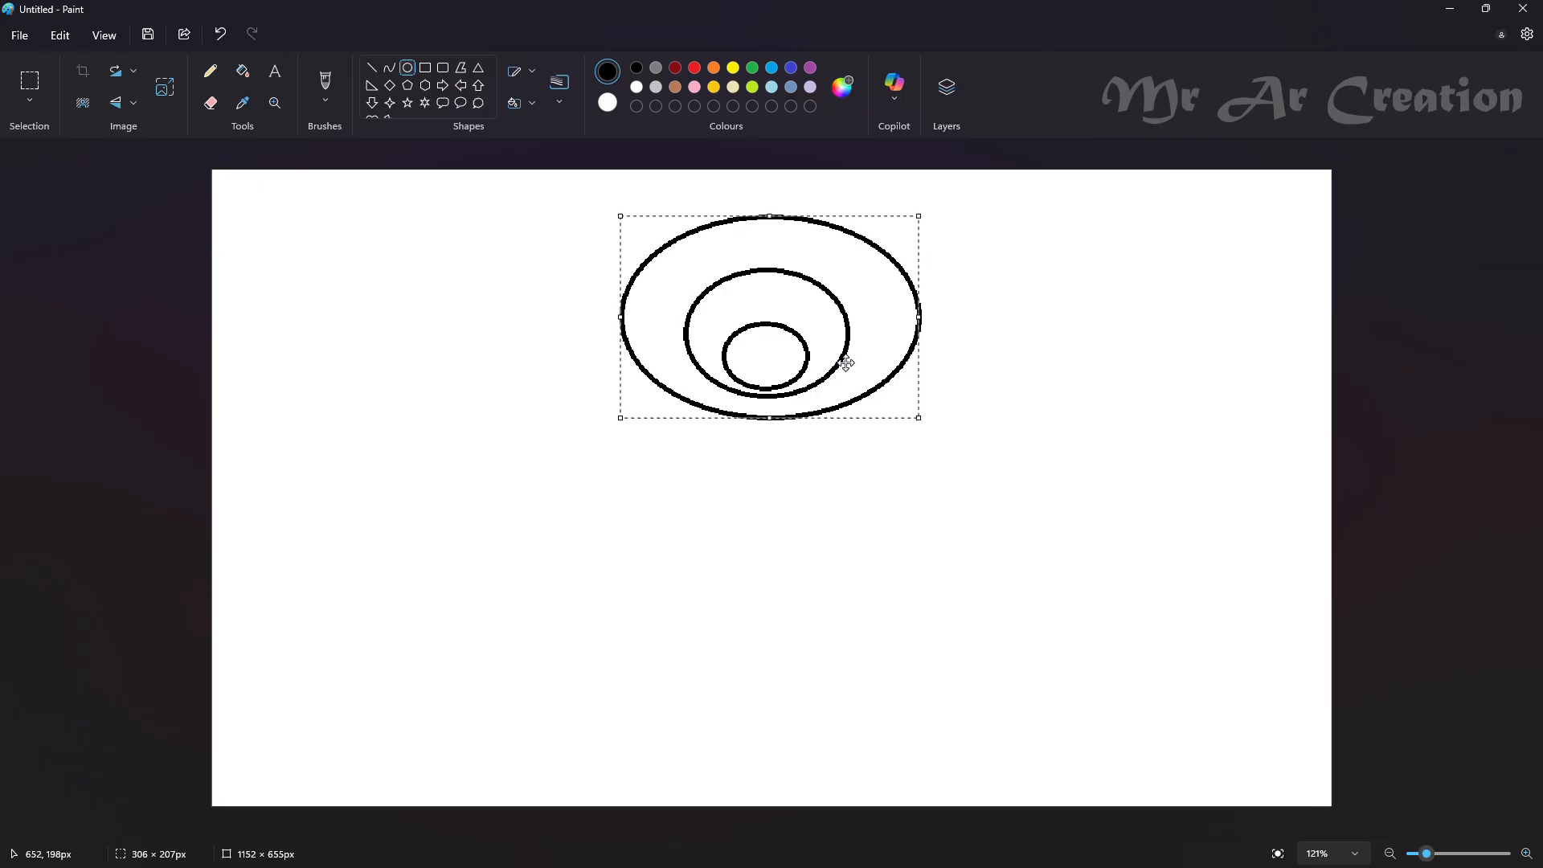
# Draw two progressively larger ellipses around the three nested ones, shifting each upward so the lower edges sit closely spaced.
pyautogui.click(1005, 358)
pyautogui.moveTo(551, 179); pyautogui.dragTo(1019, 482)
pyautogui.moveTo(850, 354); pyautogui.dragTo(830, 314)
pyautogui.click(551, 200)
pyautogui.moveTo(428, 177); pyautogui.dragTo(1087, 576)
pyautogui.moveTo(818, 440); pyautogui.dragTo(823, 304)
# Draw a sixth ellipse about 919 × 531 px and shift it upward so its lower edge sits just below the others.
pyautogui.click(1274, 407)
pyautogui.moveTo(286, 177); pyautogui.dragTo(975, 592)
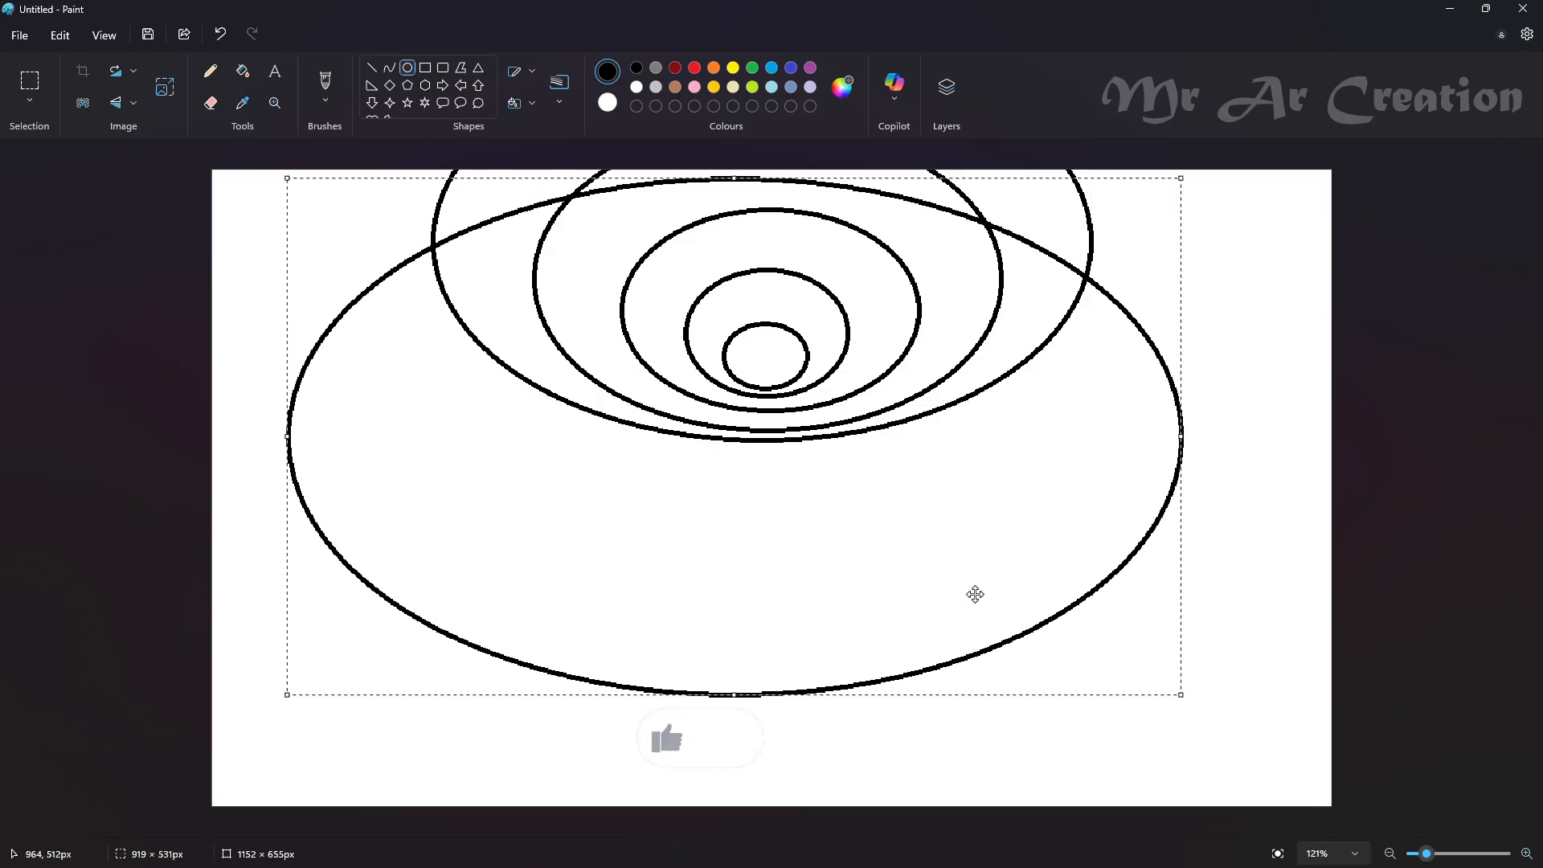
pyautogui.moveTo(688, 458); pyautogui.dragTo(706, 233)
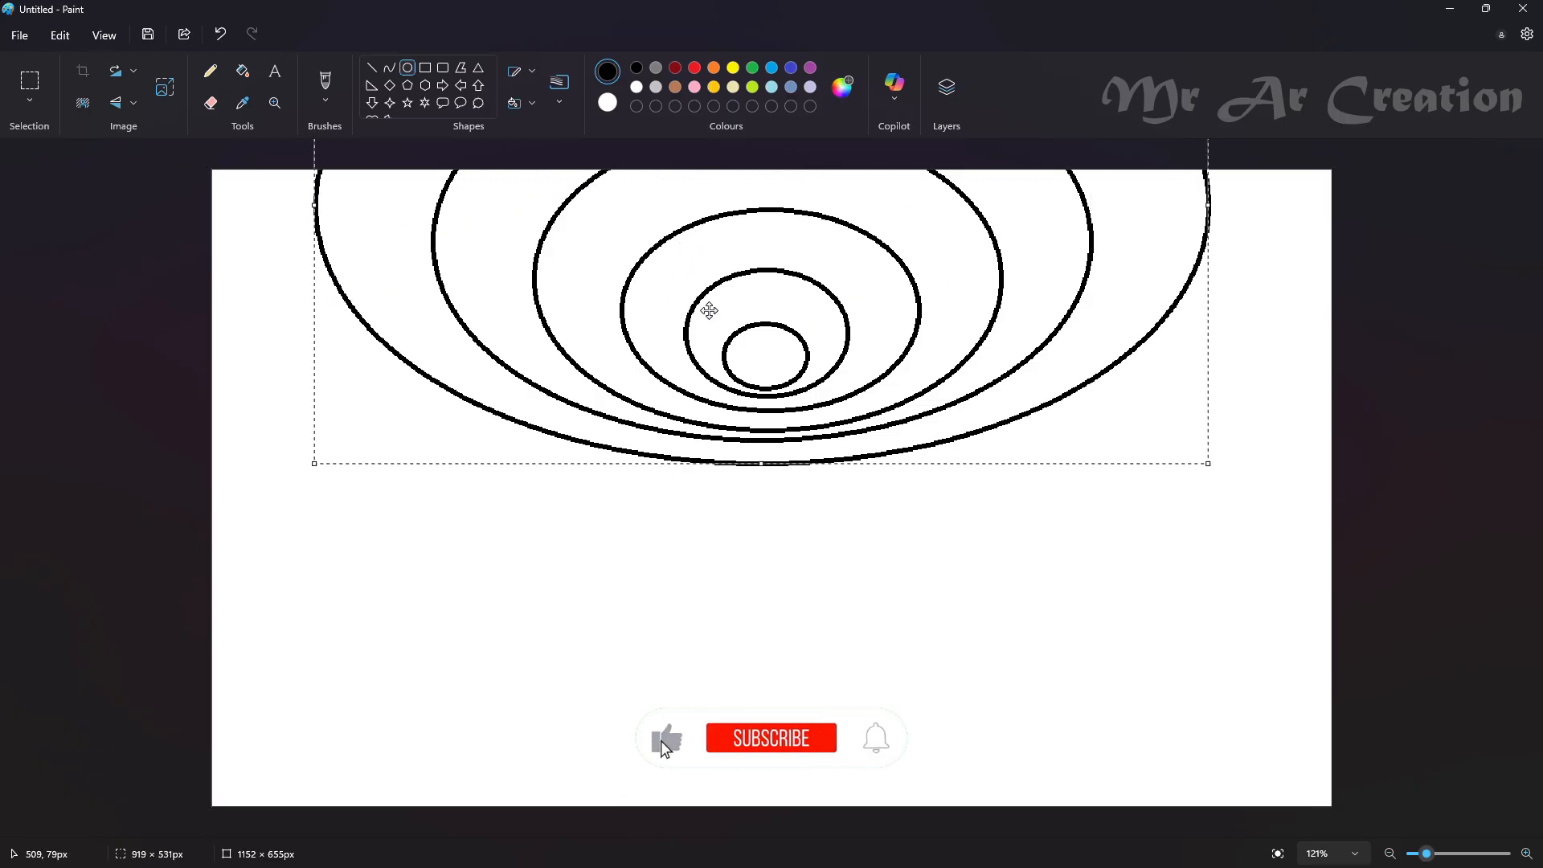
# Draw a seventh ellipse spanning the canvas width, shift it upward around the others and widen it slightly to centre it.
pyautogui.click(248, 165)
pyautogui.moveTo(228, 182); pyautogui.dragTo(1330, 710)
pyautogui.moveTo(996, 603)
pyautogui.mouseDown()
pyautogui.moveTo(912, 365)
pyautogui.moveTo(995, 399)
pyautogui.moveTo(989, 367)
pyautogui.mouseUp()
pyautogui.moveTo(1332, 216); pyautogui.dragTo(1362, 216)
pyautogui.moveTo(1161, 264); pyautogui.dragTo(1145, 262)
# Draw the outermost ellipse, stretch it to about 1475 × 452 px and centre it just below the other nested curves.
pyautogui.click(604, 519)
pyautogui.moveTo(237, 360)
pyautogui.mouseDown()
pyautogui.moveTo(1360, 792)
pyautogui.moveTo(1479, 821)
pyautogui.mouseUp()
pyautogui.moveTo(867, 608)
pyautogui.mouseDown()
pyautogui.moveTo(674, 406)
pyautogui.moveTo(708, 309)
pyautogui.mouseUp()
pyautogui.moveTo(700, 521); pyautogui.dragTo(701, 499)
pyautogui.moveTo(752, 448); pyautogui.dragTo(781, 441)
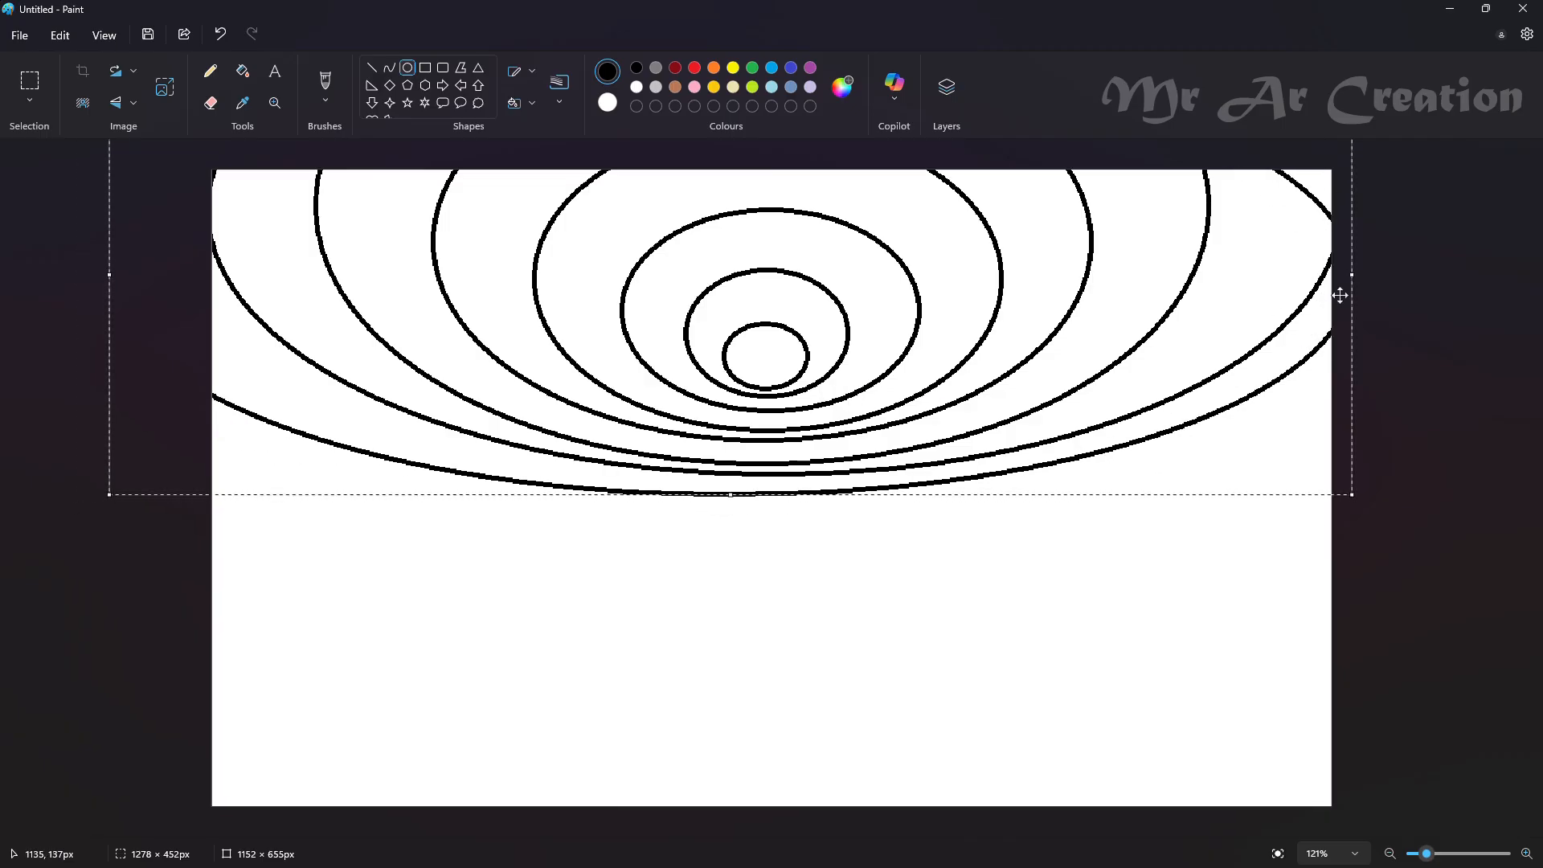
pyautogui.moveTo(1350, 274); pyautogui.dragTo(1541, 289)
pyautogui.moveTo(1216, 301); pyautogui.dragTo(1164, 297)
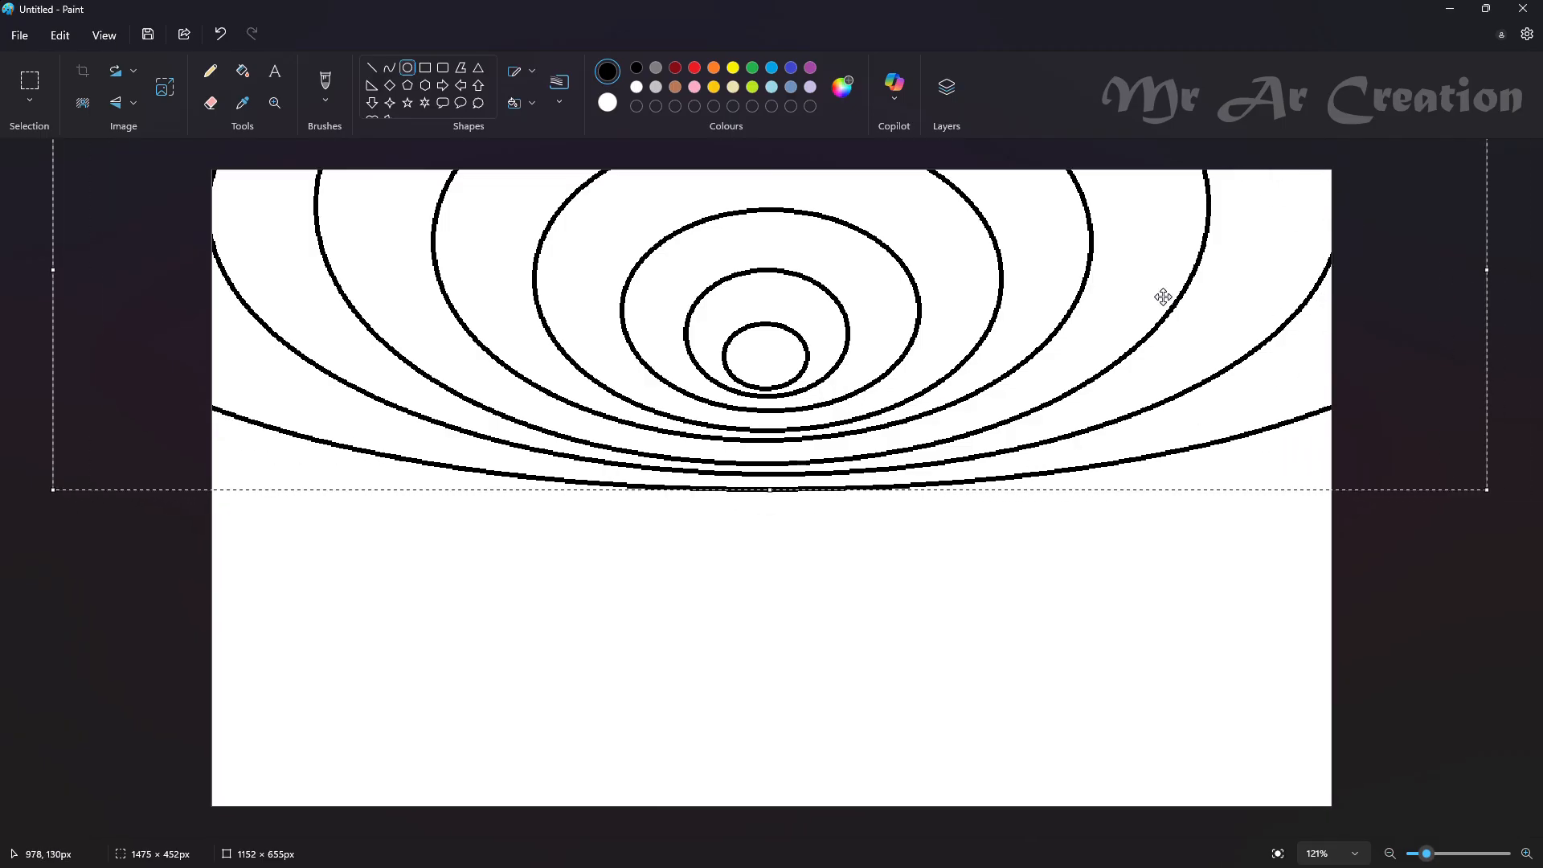
pyautogui.click(1154, 548)
# Mix the pale lavender #F5D9FF and fill the innermost ellipse with it.
pyautogui.click(840, 91)
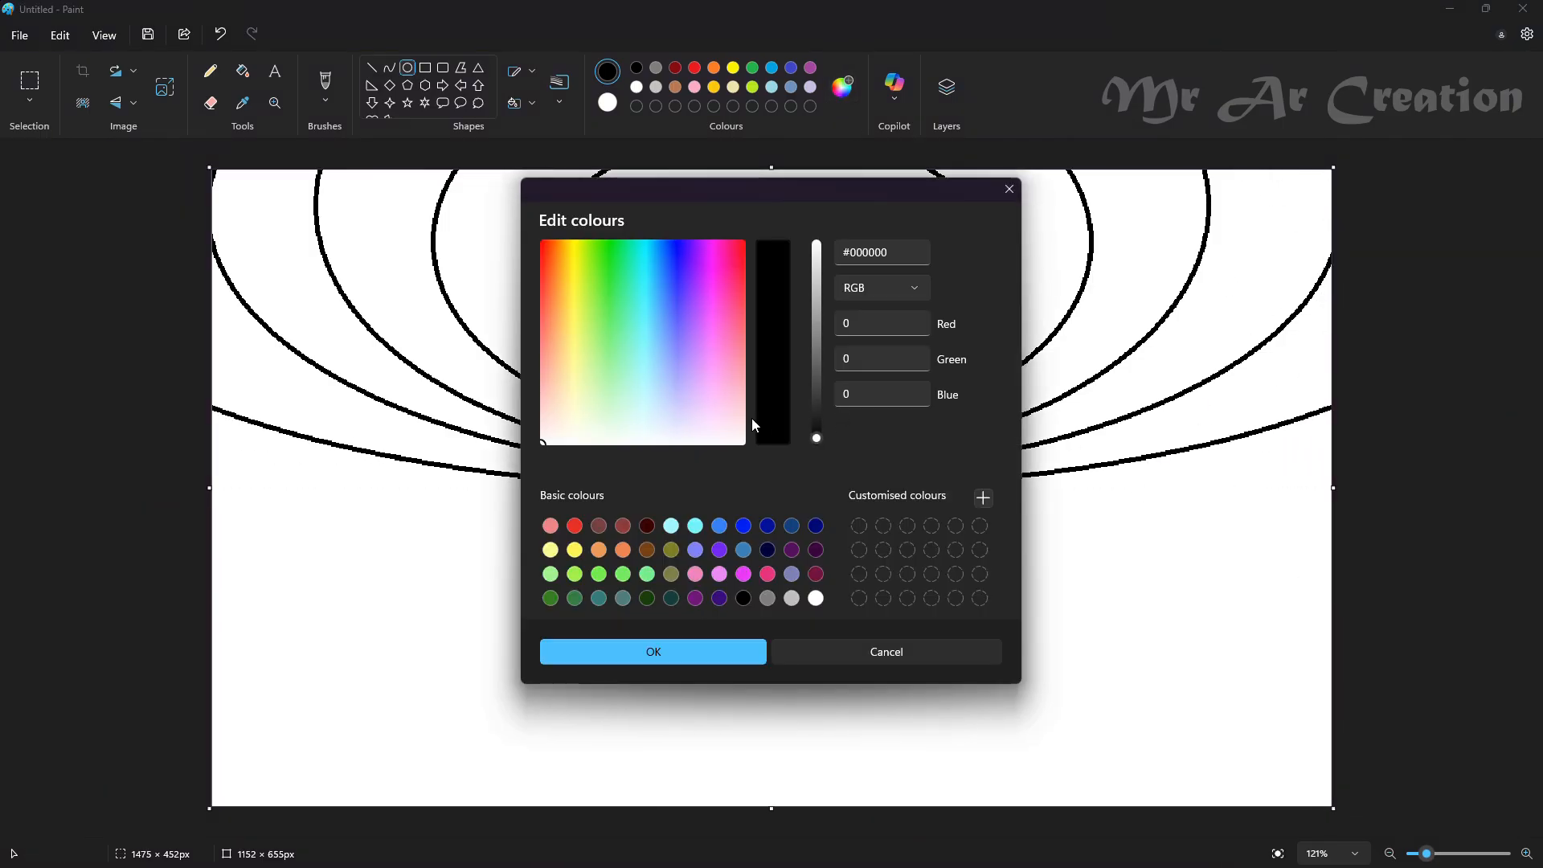
pyautogui.click(700, 400)
pyautogui.moveTo(700, 401); pyautogui.dragTo(702, 403)
pyautogui.click(816, 245)
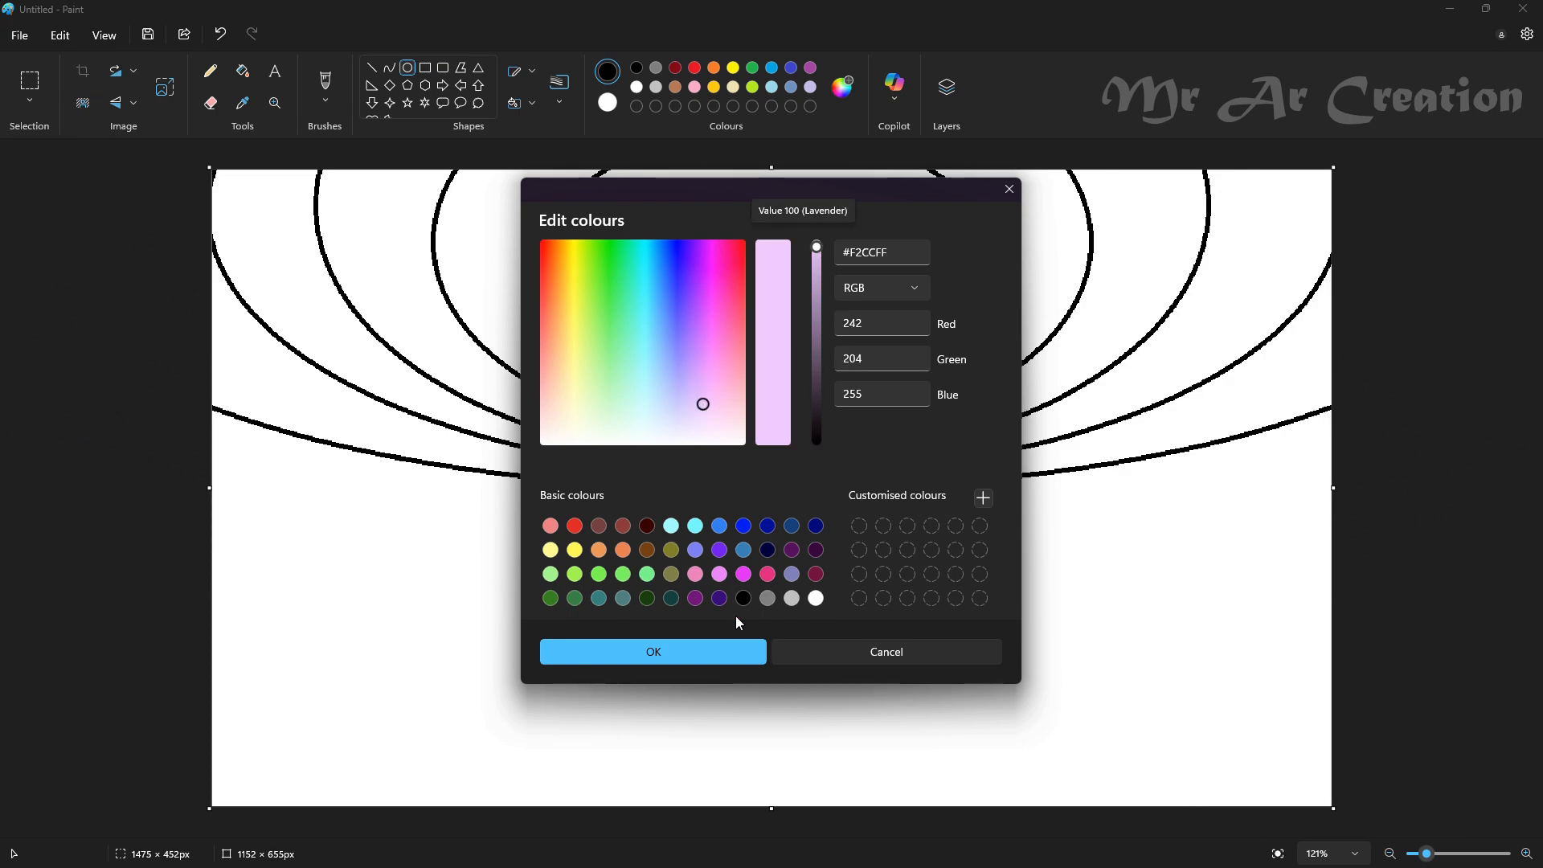
pyautogui.click(701, 410)
pyautogui.click(710, 649)
pyautogui.click(243, 70)
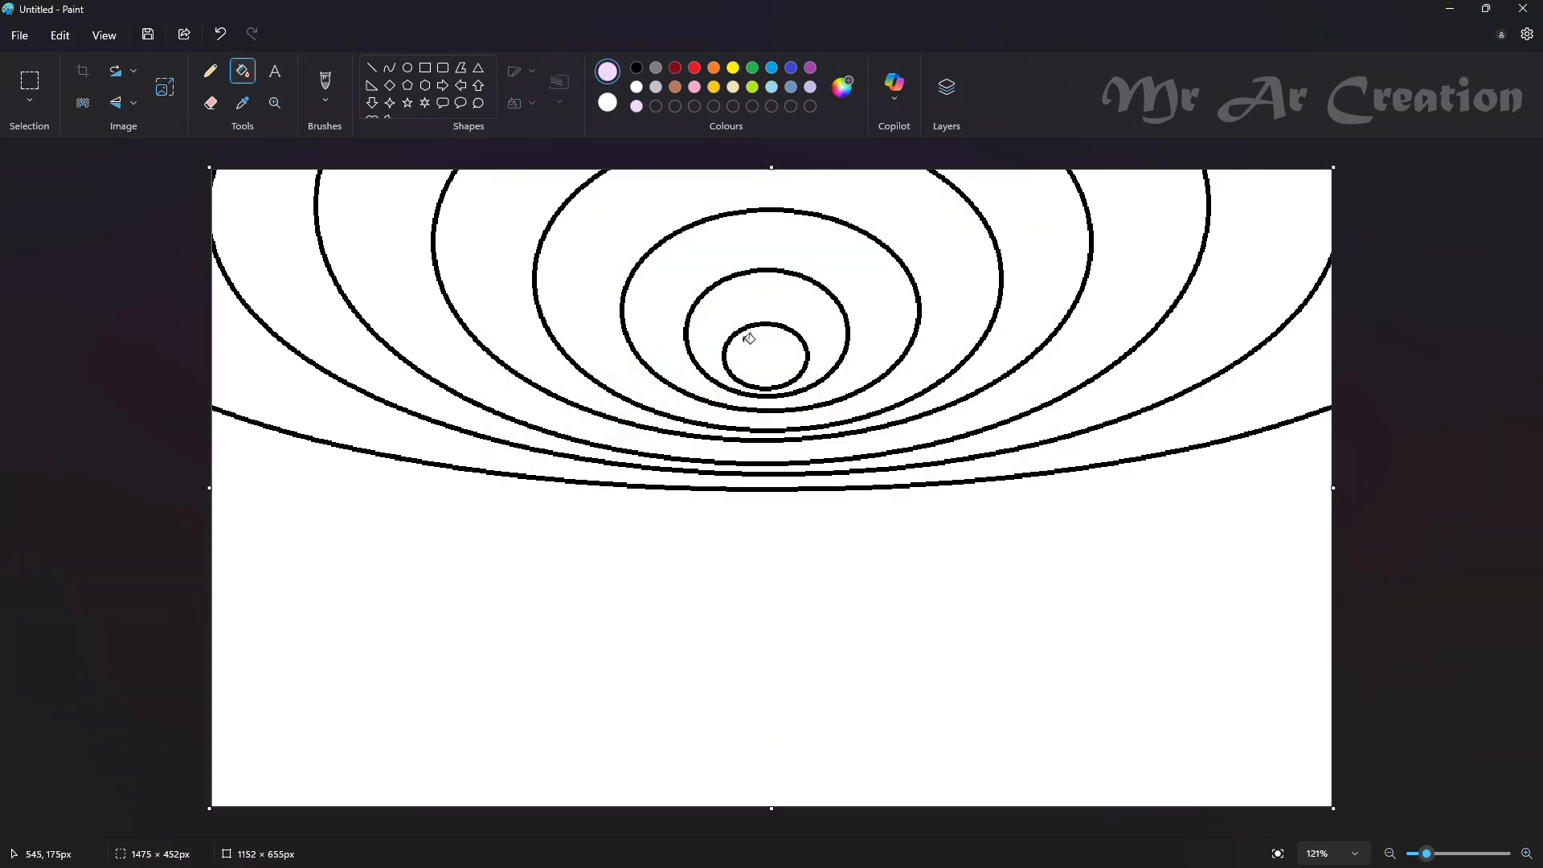
pyautogui.click(750, 344)
# Mix the lavender #DCB7F2 and fill the second ring from the centre, covering its outline.
pyautogui.click(842, 87)
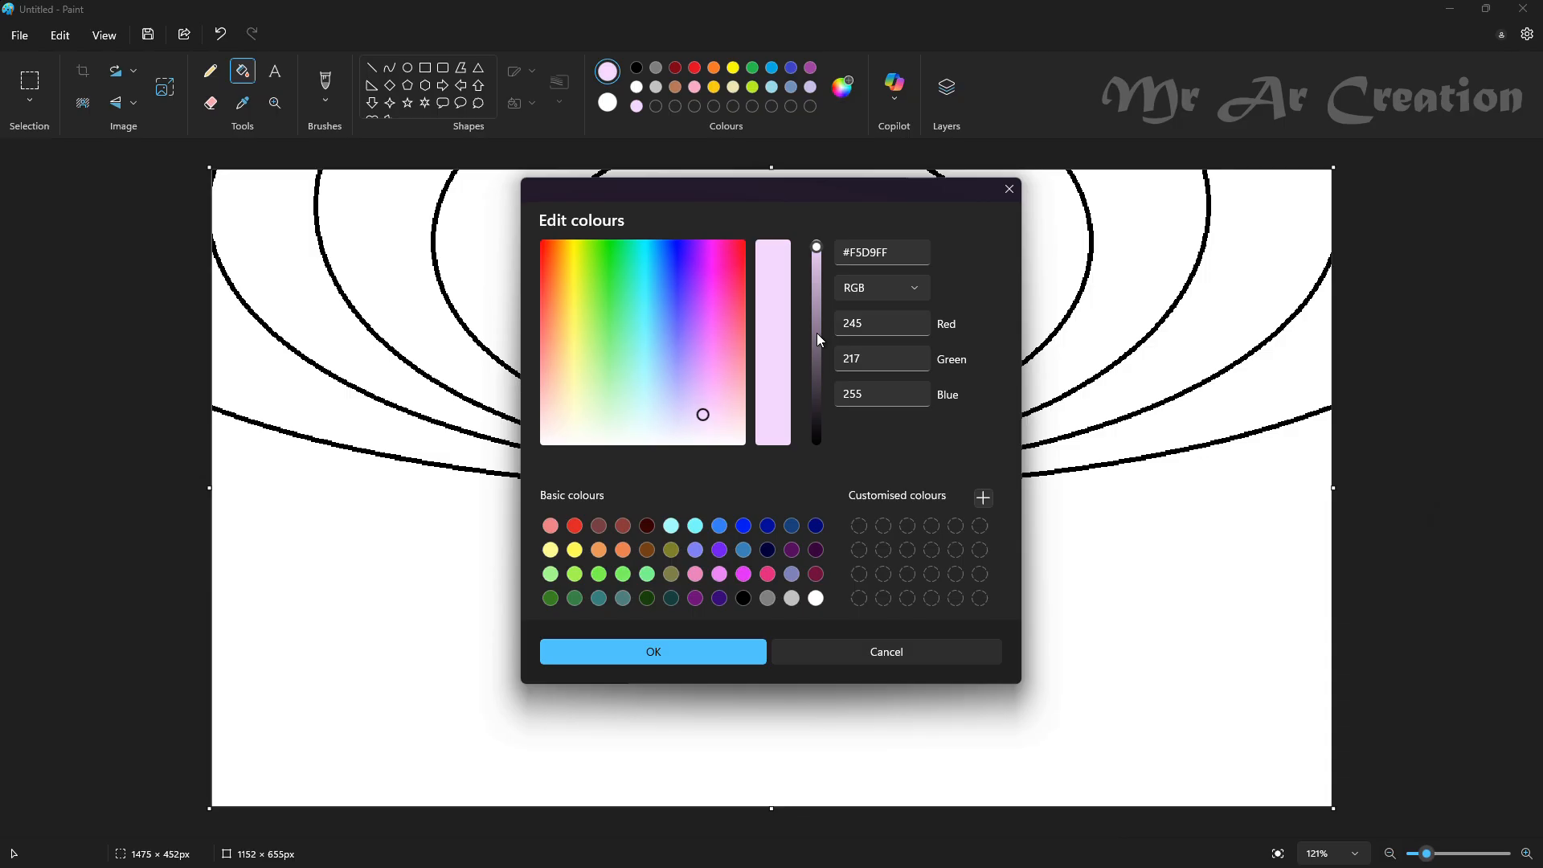
pyautogui.click(699, 396)
pyautogui.click(818, 260)
pyautogui.click(685, 649)
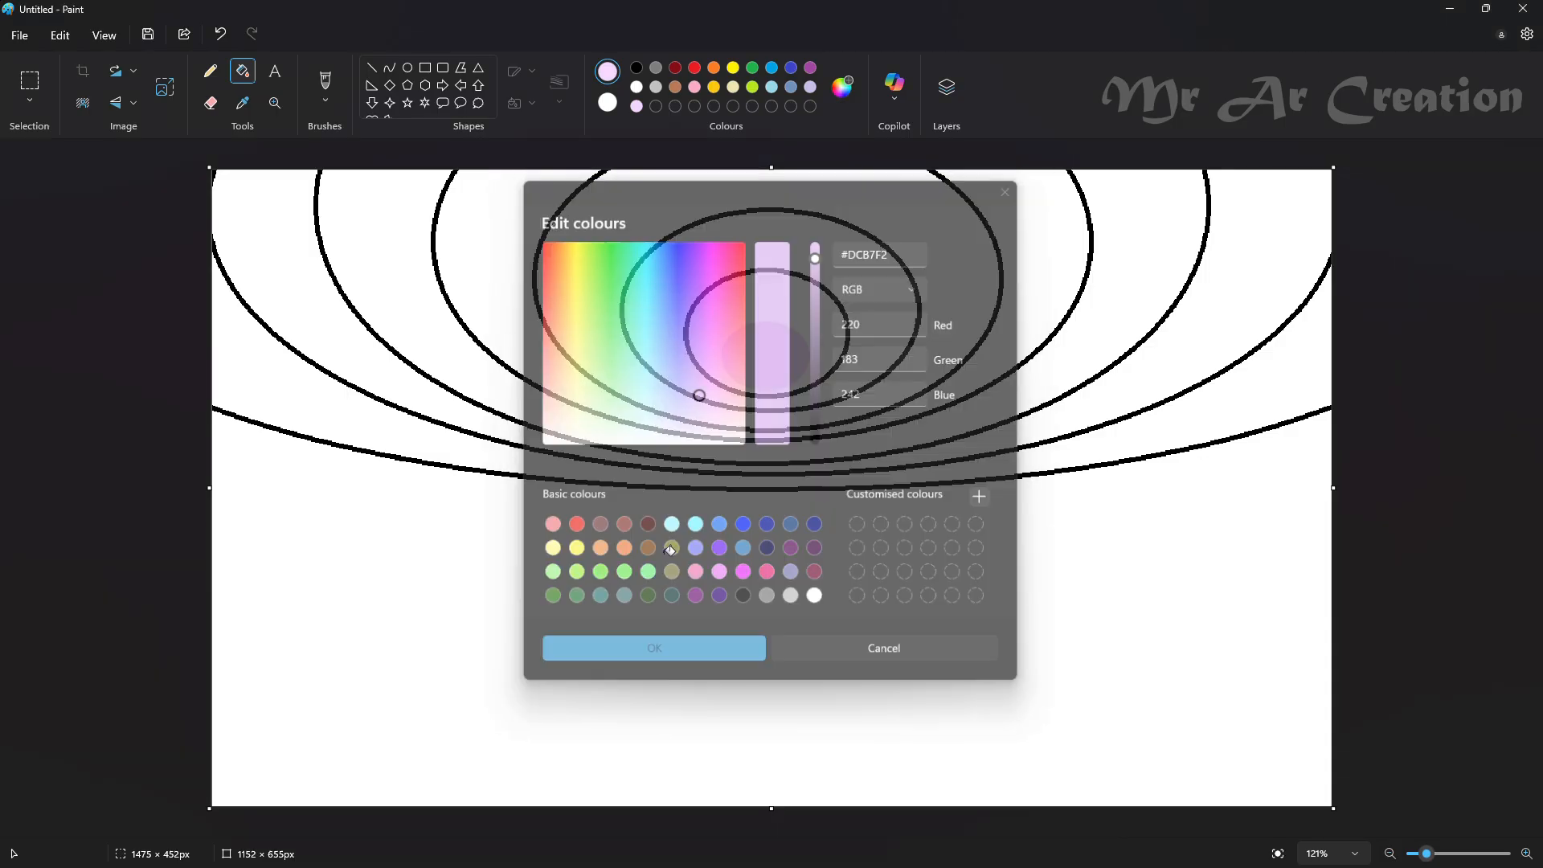
pyautogui.click(732, 290)
# Mix a slightly deeper lavender and fill the third ring from the centre with it.
pyautogui.click(842, 87)
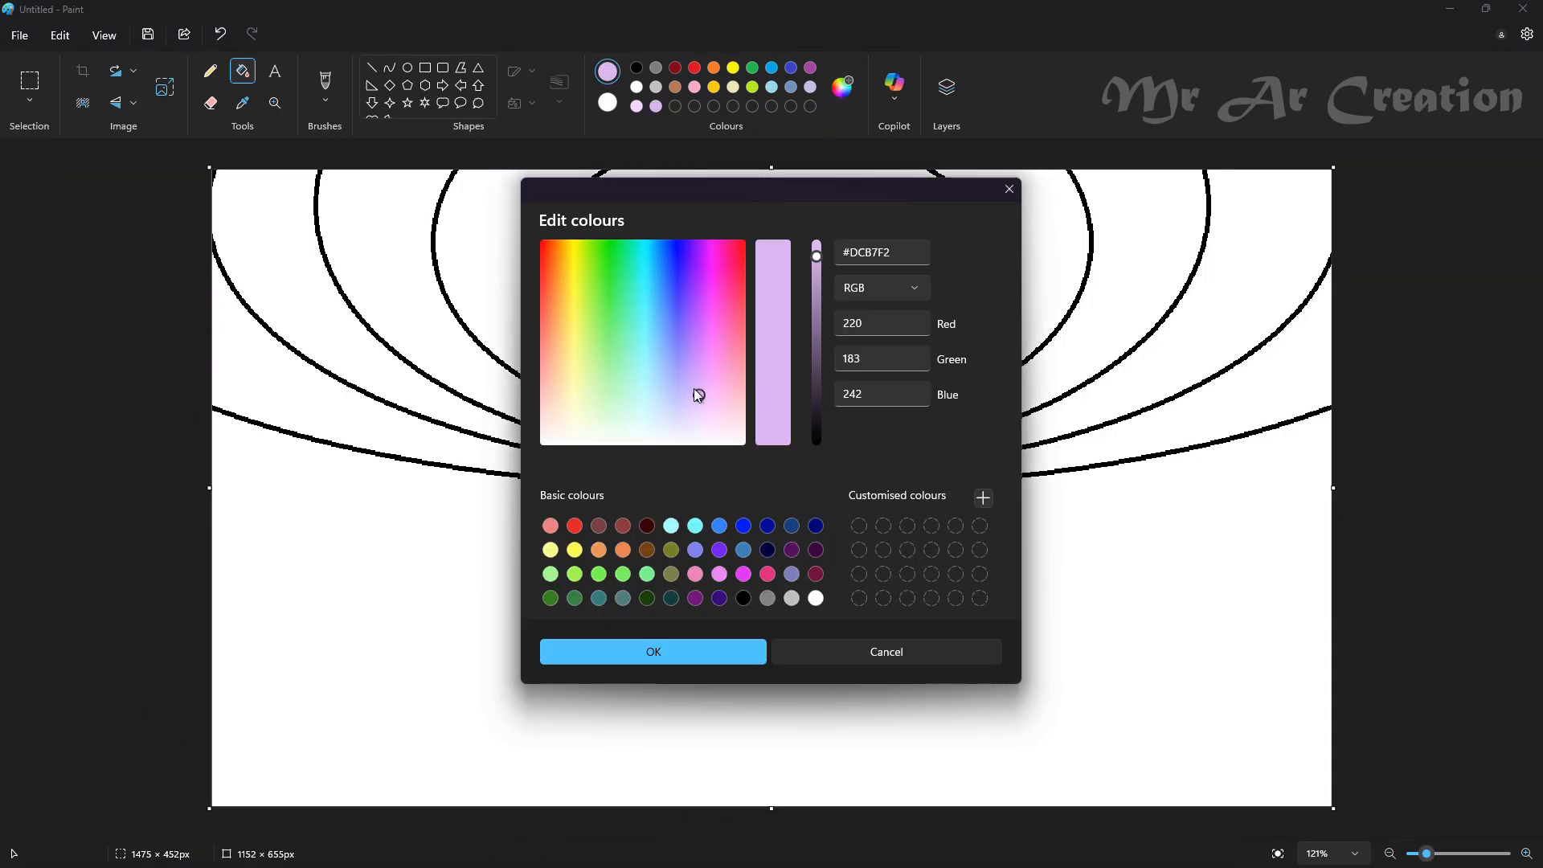
pyautogui.moveTo(693, 388); pyautogui.dragTo(691, 378)
pyautogui.click(690, 646)
pyautogui.click(675, 345)
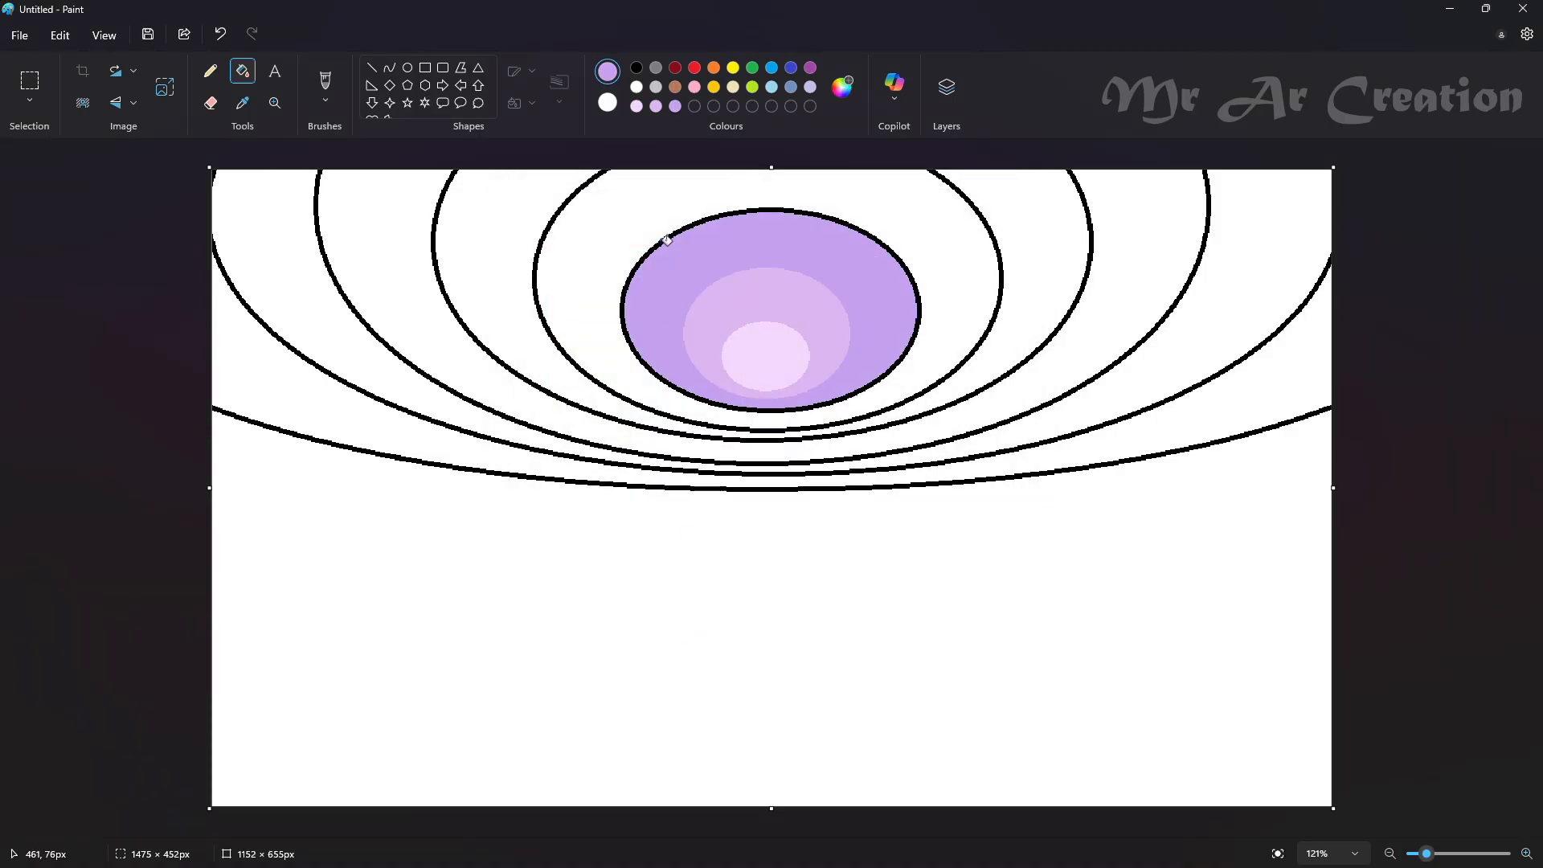
# Mix the purple #AF90F2 and fill the fourth ring from the centre, covering its outline.
pyautogui.click(842, 87)
pyautogui.click(688, 361)
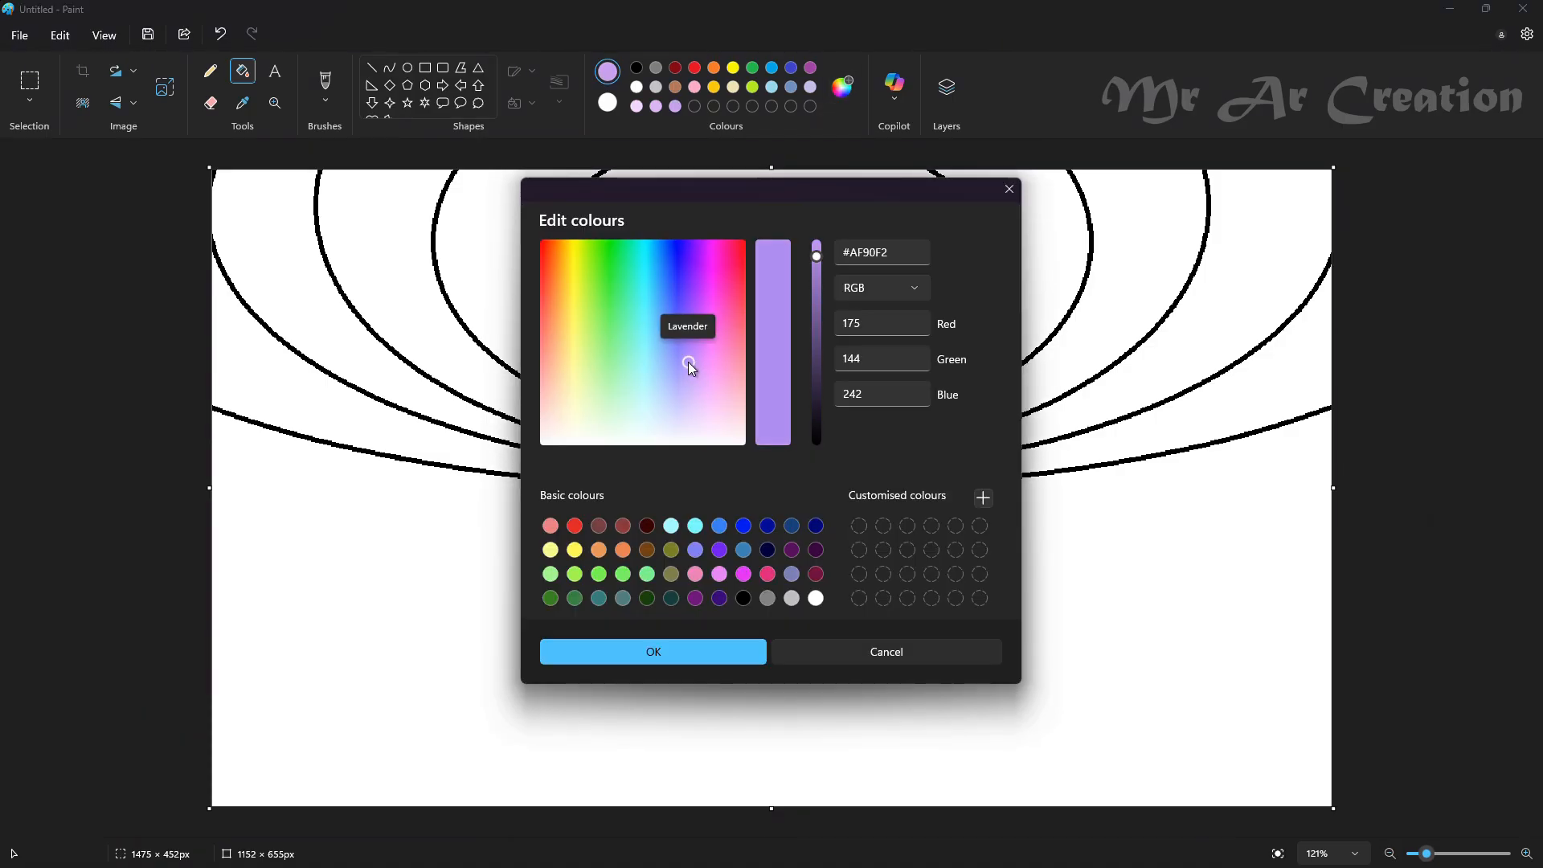
pyautogui.click(683, 648)
pyautogui.click(540, 296)
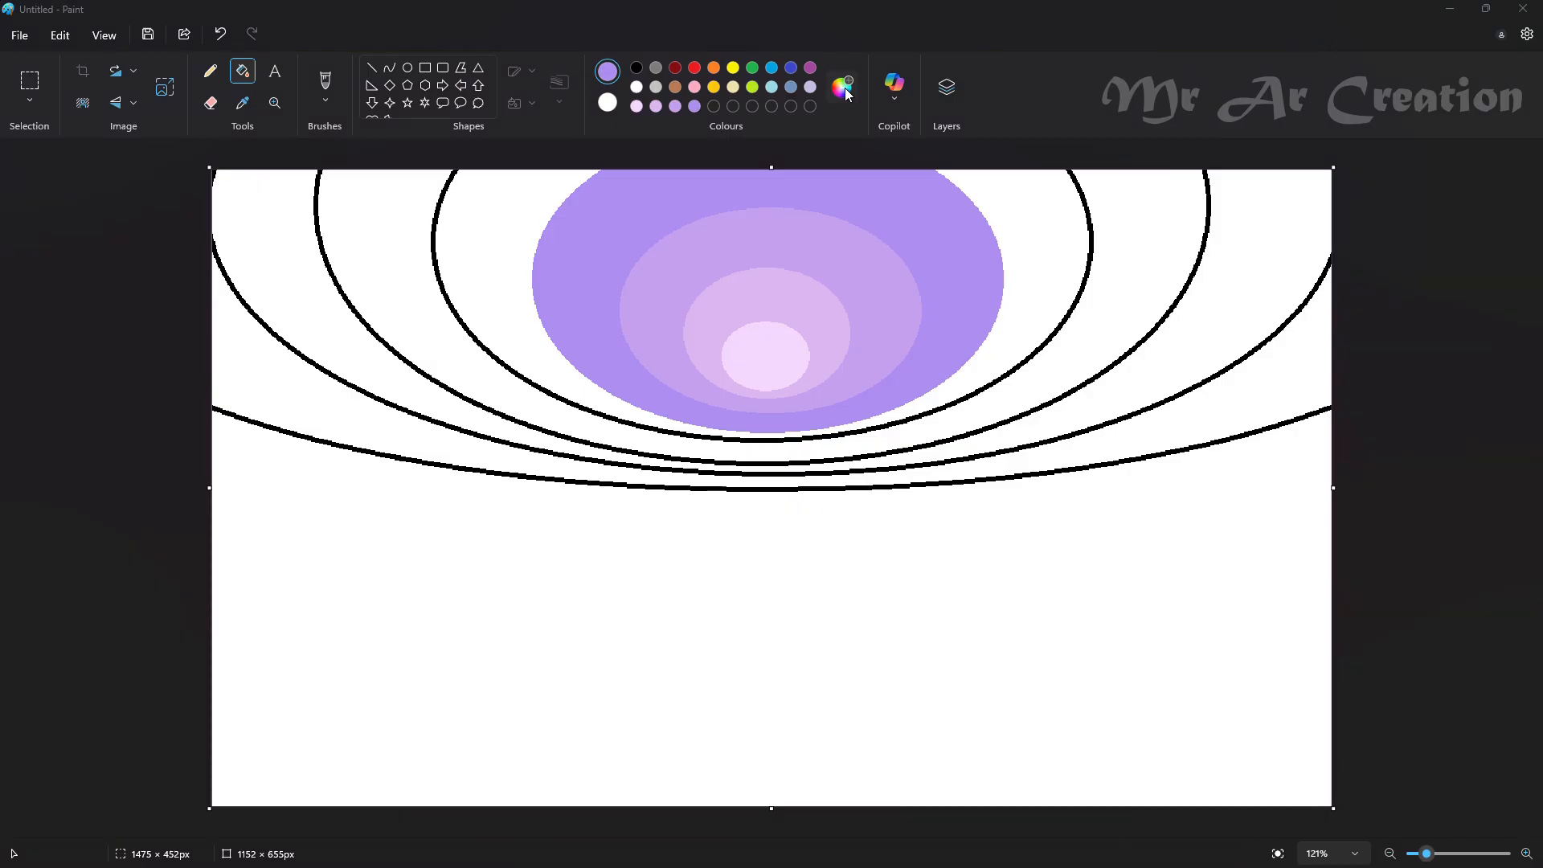
# Mix the violet-blue #8084F2 and fill the fifth ring from the centre, covering its outline.
pyautogui.click(842, 87)
pyautogui.click(676, 349)
pyautogui.click(699, 647)
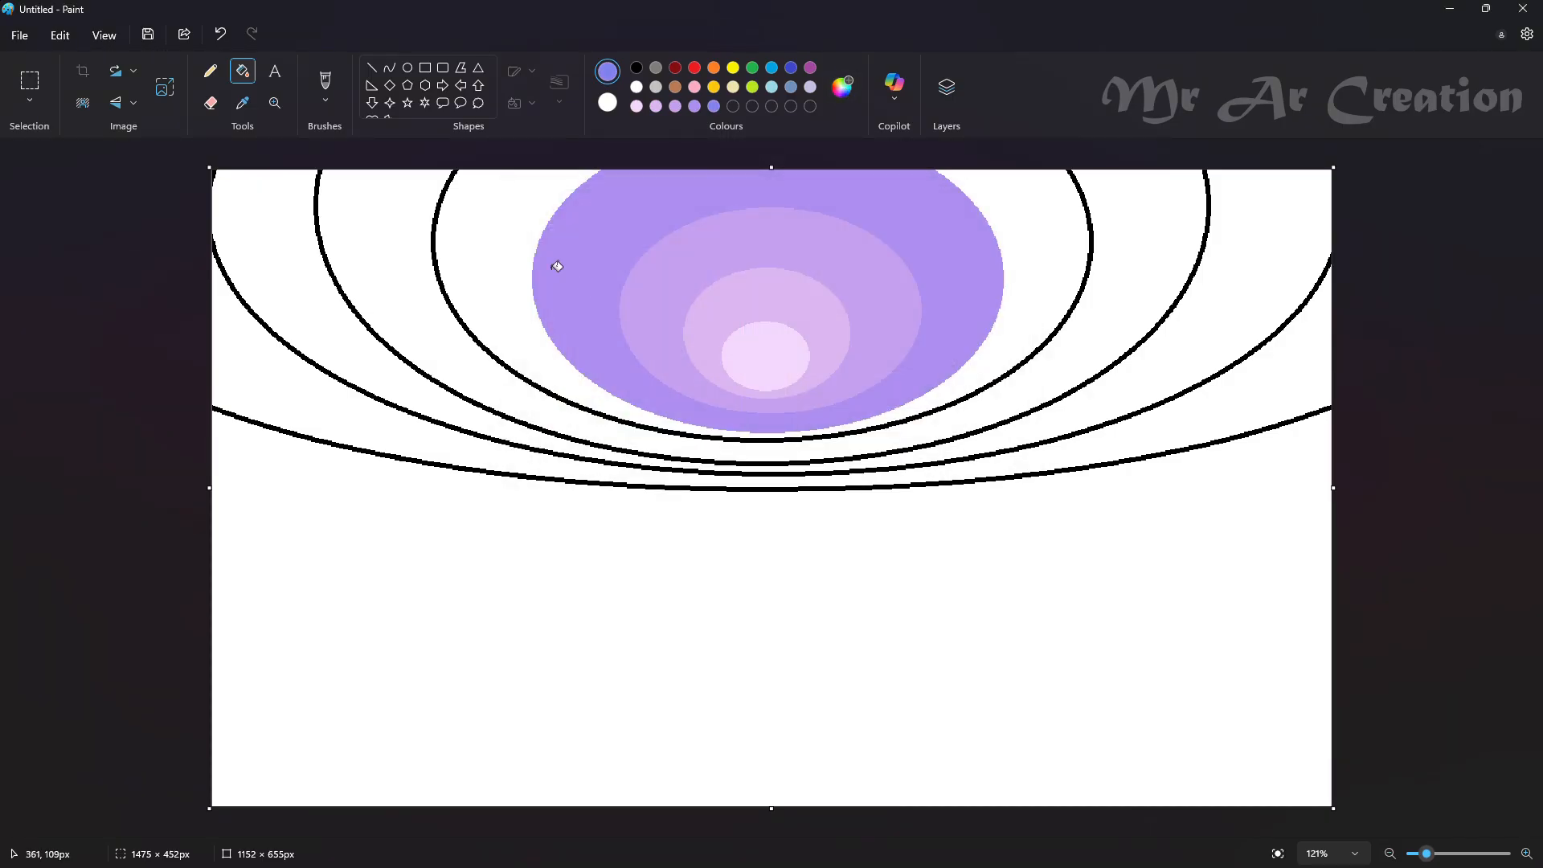
pyautogui.click(520, 248)
# Mix the blue #6783E3 and fill the sixth ring from the centre, covering its outline.
pyautogui.click(842, 87)
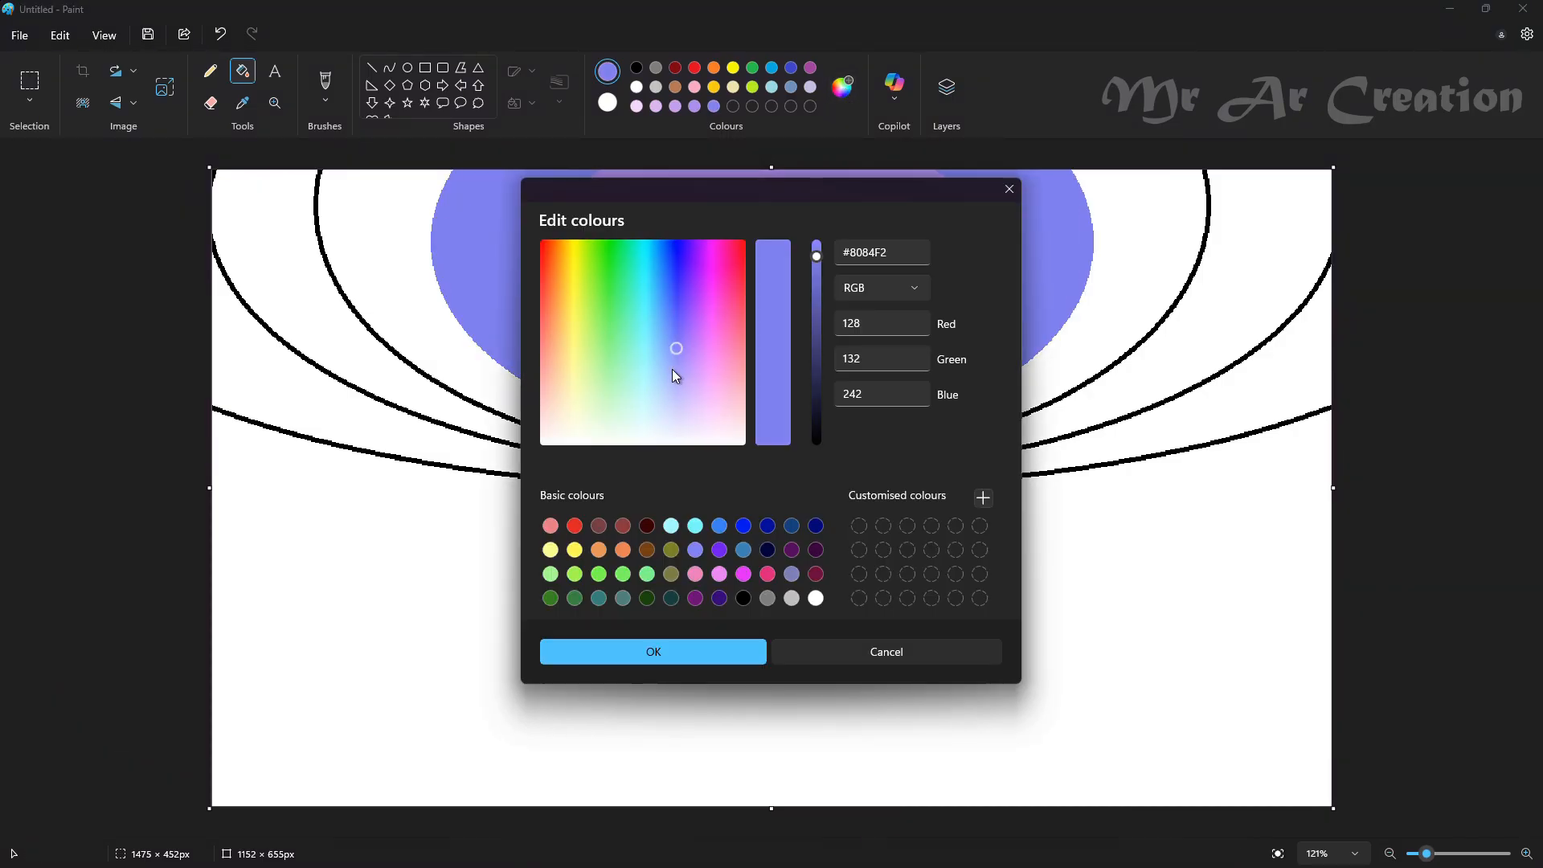
pyautogui.click(817, 268)
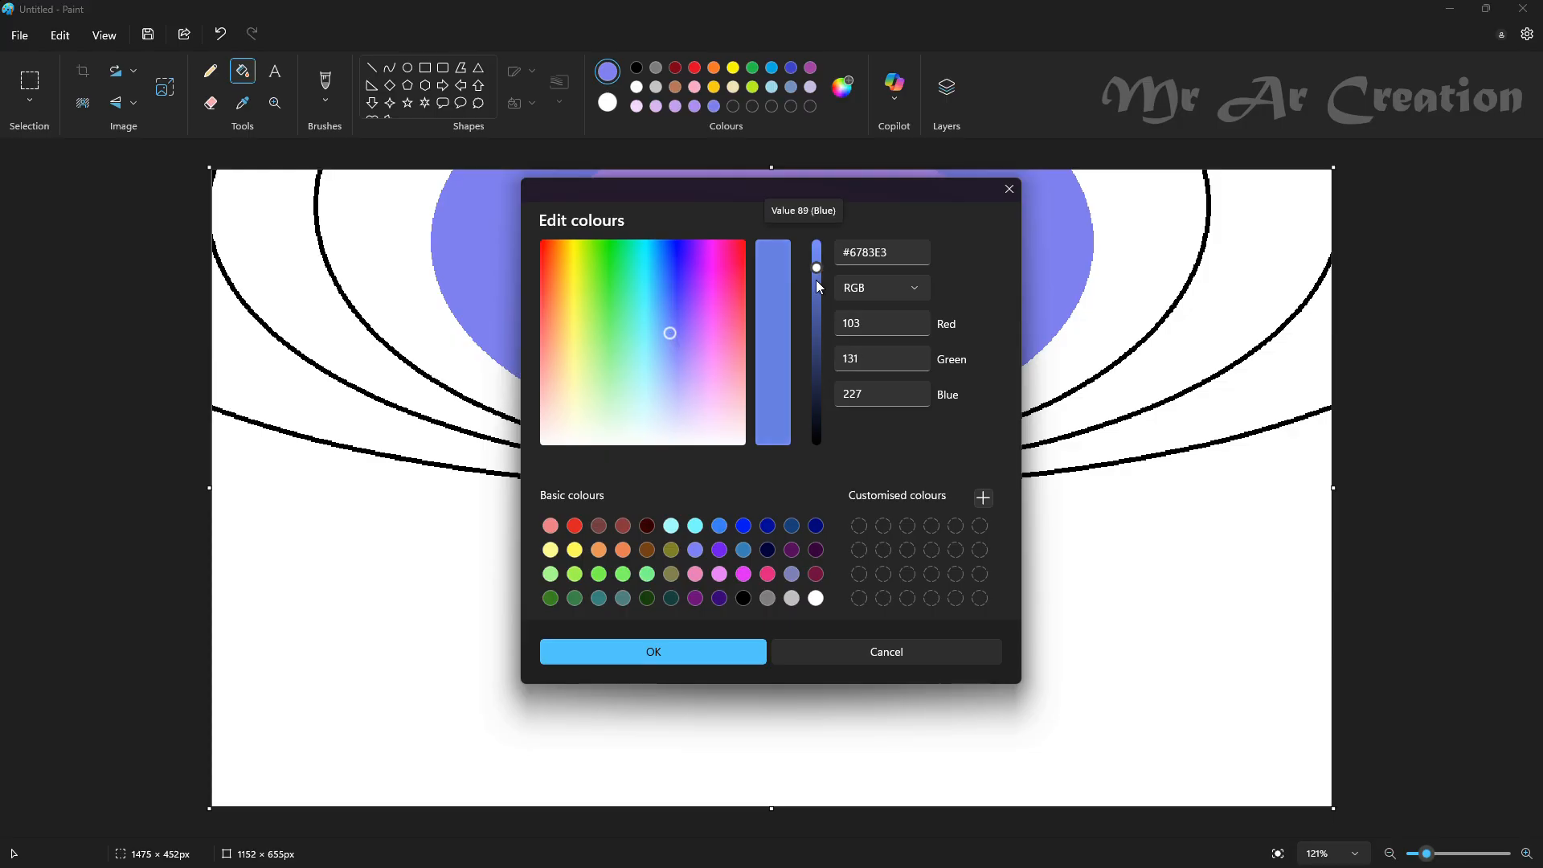
pyautogui.click(653, 650)
pyautogui.click(417, 289)
# Mix the deeper blue #486EBA and fill the seventh ring from the centre with it.
pyautogui.click(842, 87)
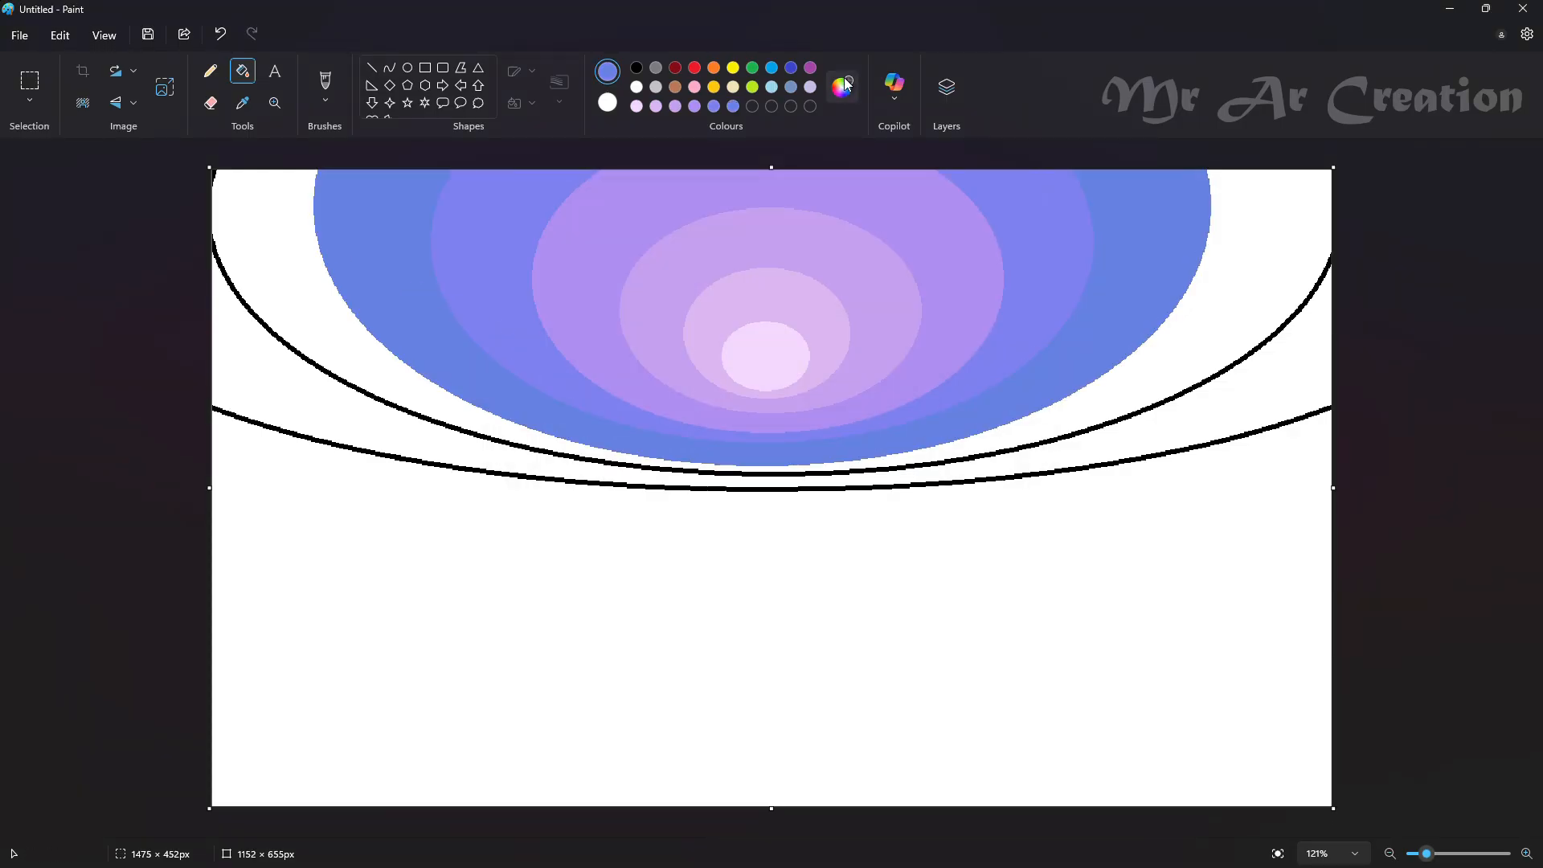
pyautogui.click(665, 319)
pyautogui.click(817, 298)
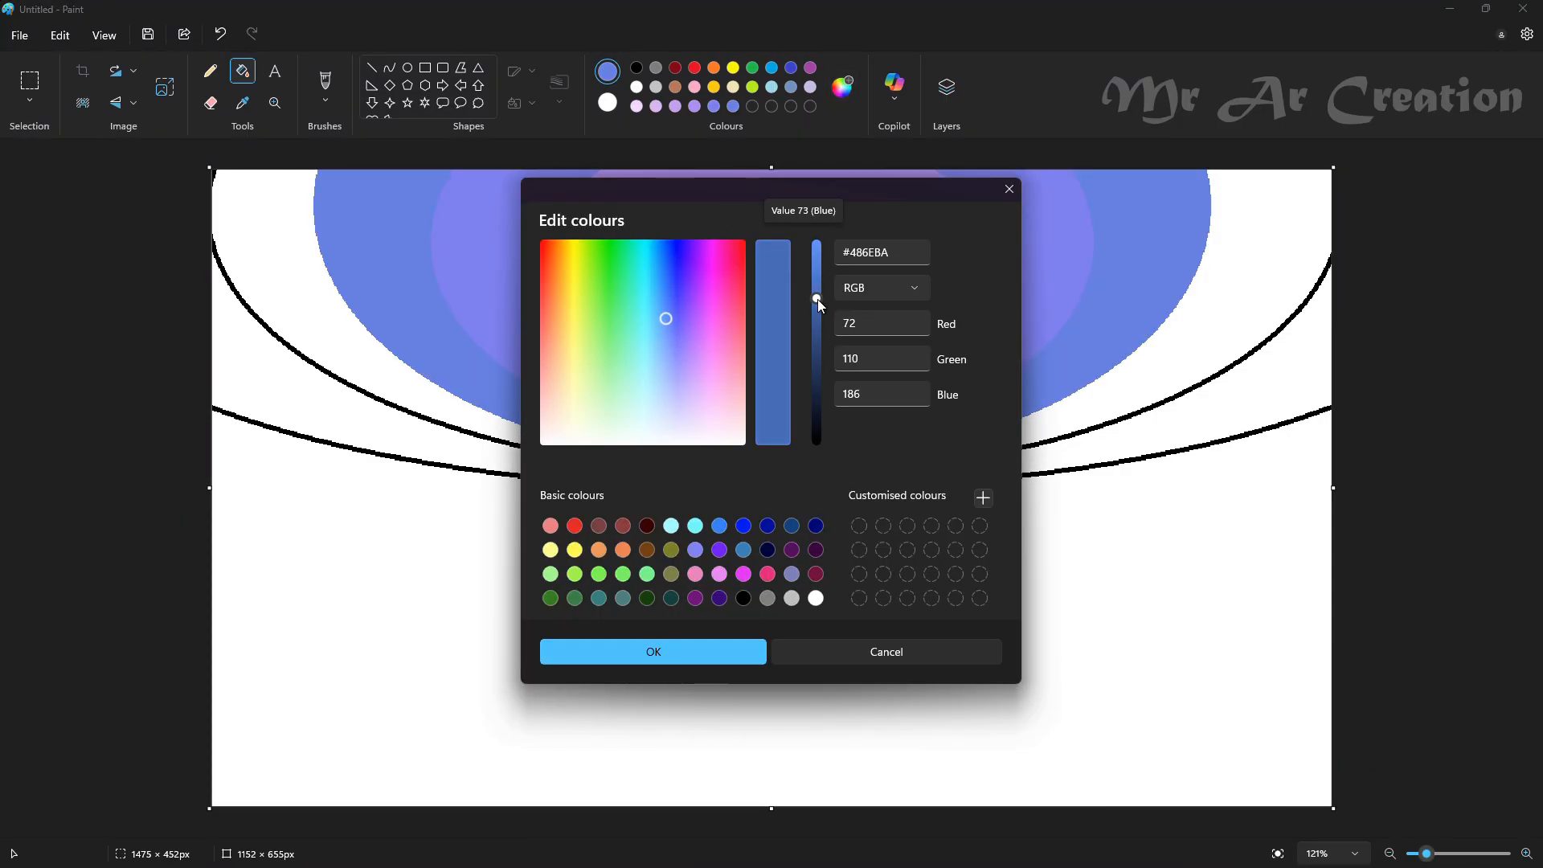
pyautogui.click(682, 651)
pyautogui.click(318, 233)
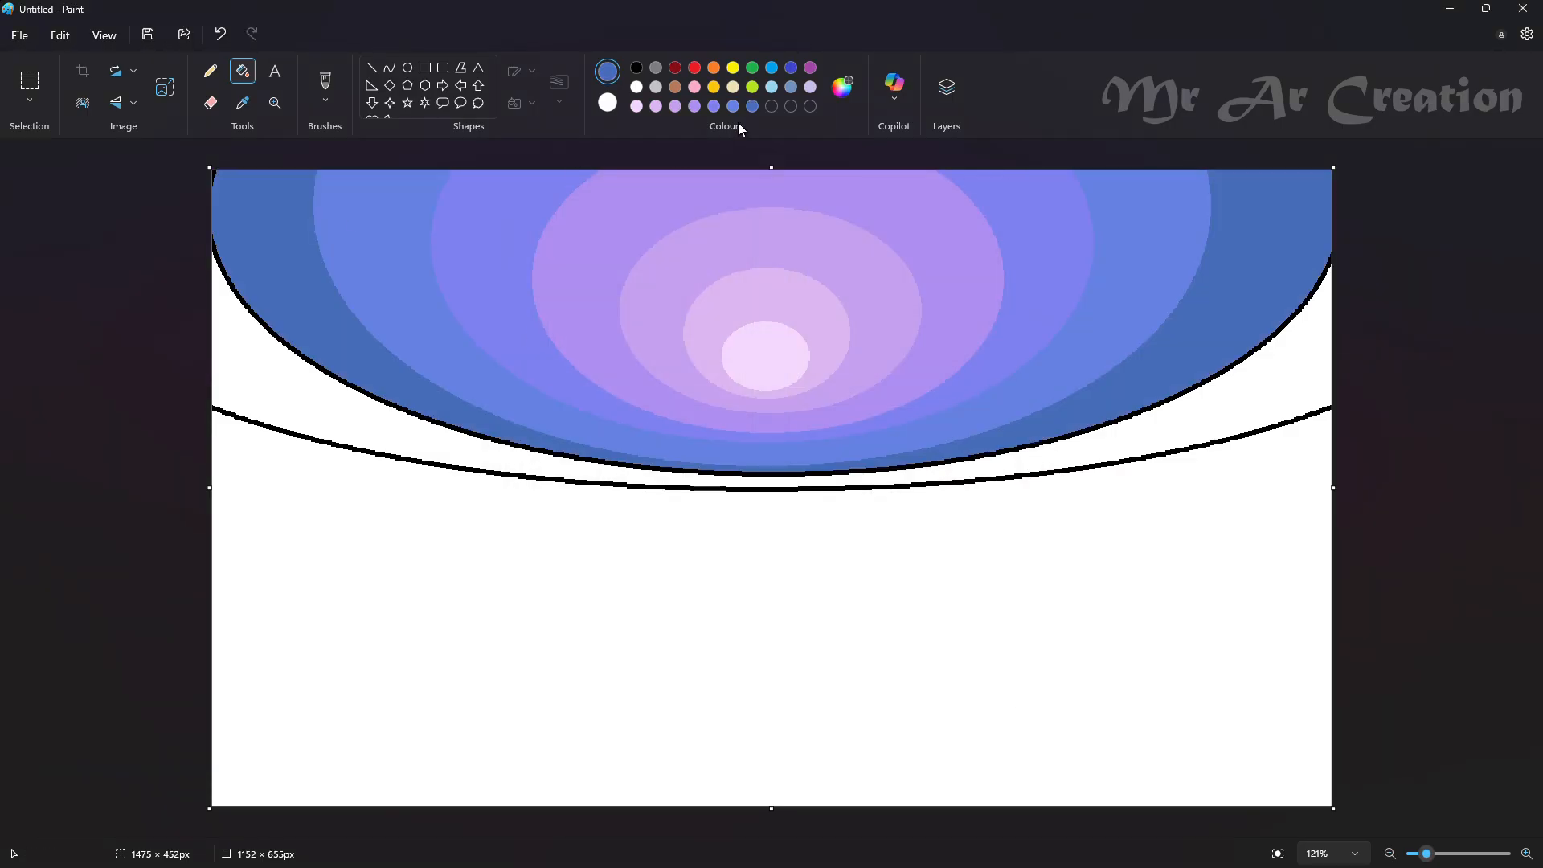
# Mix a dark blue and fill the outermost ring of the ellipse pattern with it.
pyautogui.click(842, 92)
pyautogui.moveTo(816, 316); pyautogui.dragTo(816, 327)
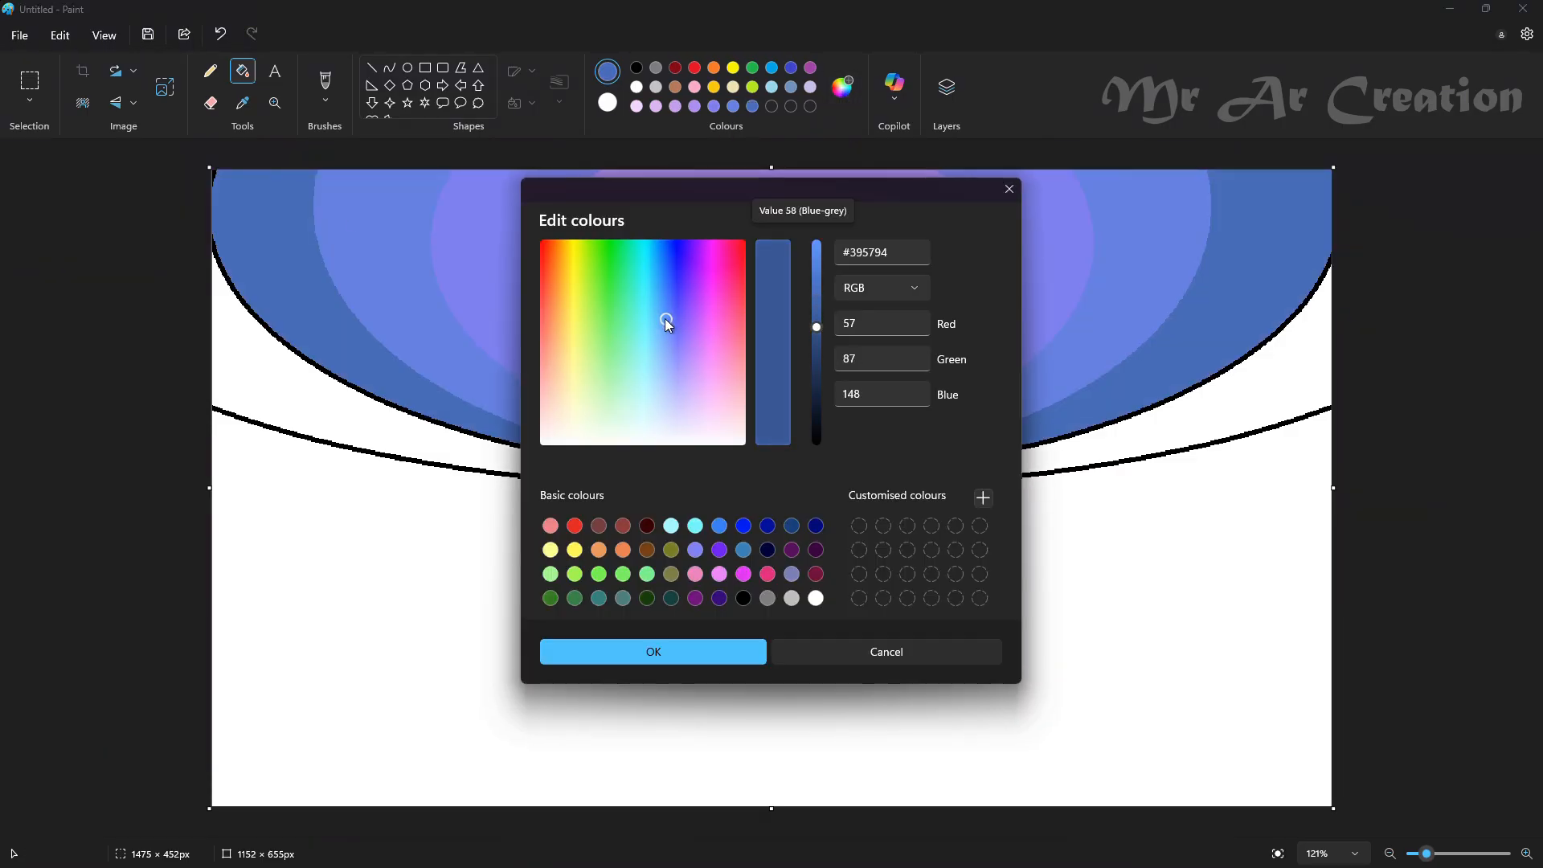
pyautogui.click(668, 303)
pyautogui.click(687, 641)
pyautogui.click(281, 354)
# Recolour the two remaining black ellipse outlines dark blue, undoing the stray fill of the seventh ring.
pyautogui.click(293, 345)
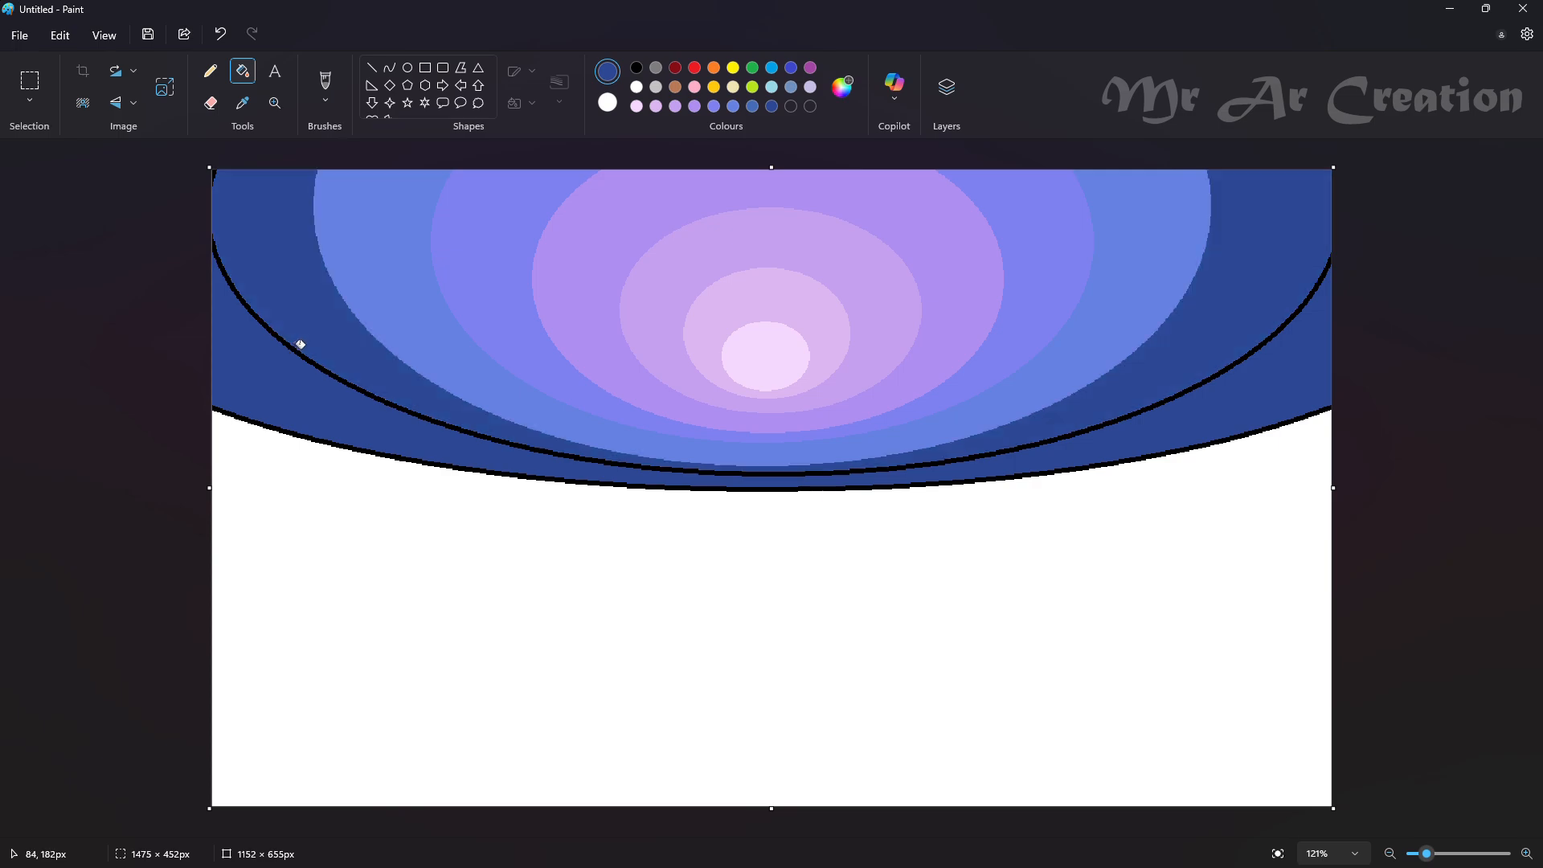
pyautogui.hotkey('ctrl', 'z')
pyautogui.click(293, 347)
pyautogui.click(319, 440)
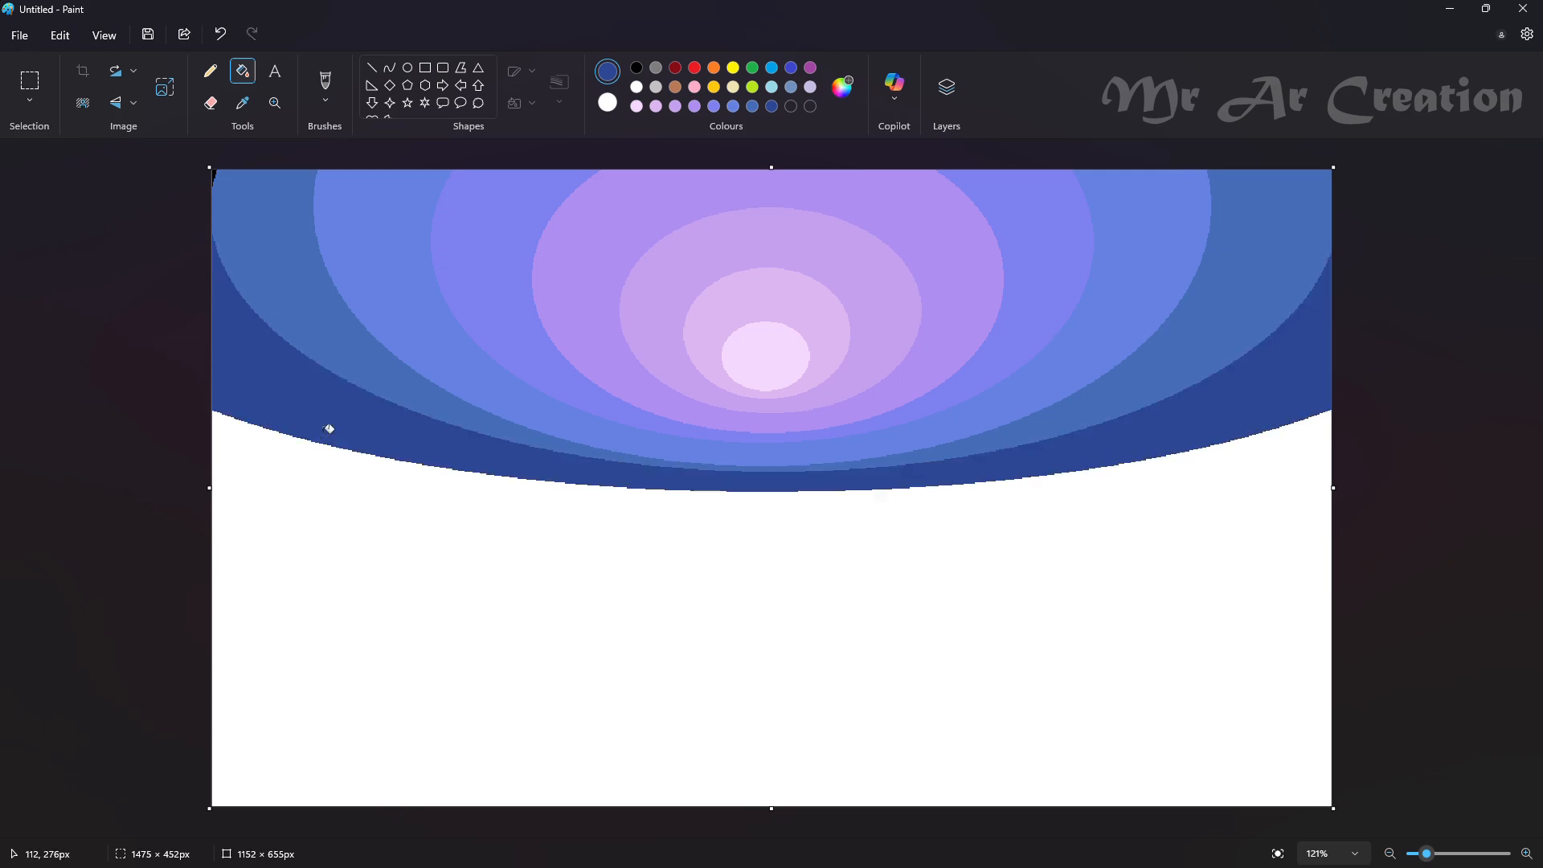
# Select the upper artwork with a rectangle about 1152 × 364 px and place a copy of it lower on the canvas.
pyautogui.click(29, 80)
pyautogui.moveTo(221, 483); pyautogui.dragTo(1337, 636)
pyautogui.click(413, 673)
pyautogui.moveTo(212, 524); pyautogui.dragTo(1357, 145)
pyautogui.moveTo(737, 255); pyautogui.dragTo(760, 353)
# Flip the copied artwork vertically, align it over the canvas's lower half and widen it to about 1167 px.
pyautogui.rightClick(760, 353)
pyautogui.moveTo(803, 672)
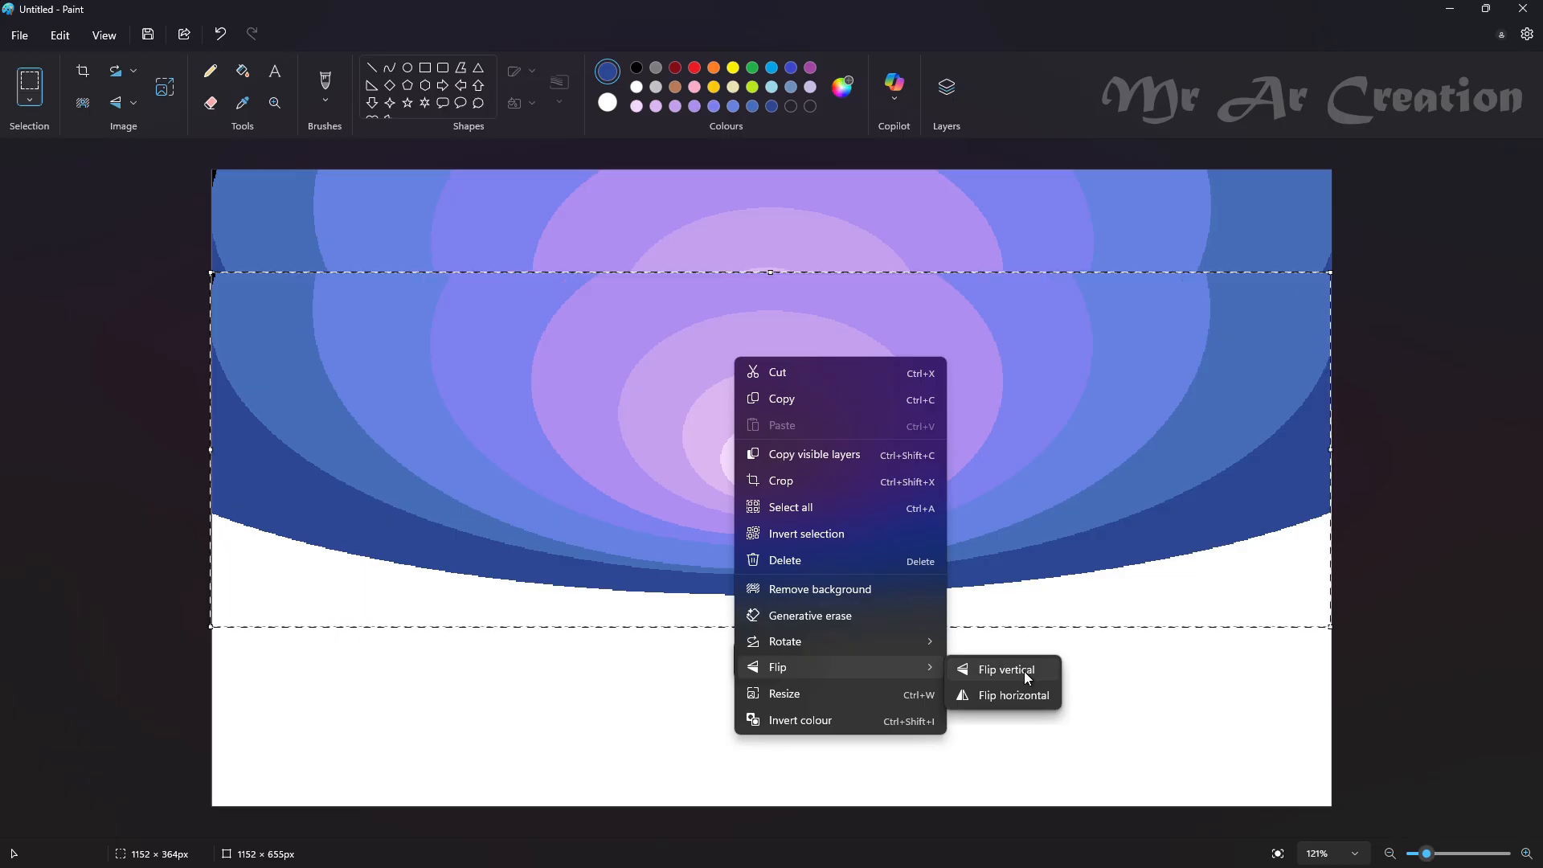
pyautogui.click(1007, 673)
pyautogui.moveTo(890, 732); pyautogui.dragTo(922, 672)
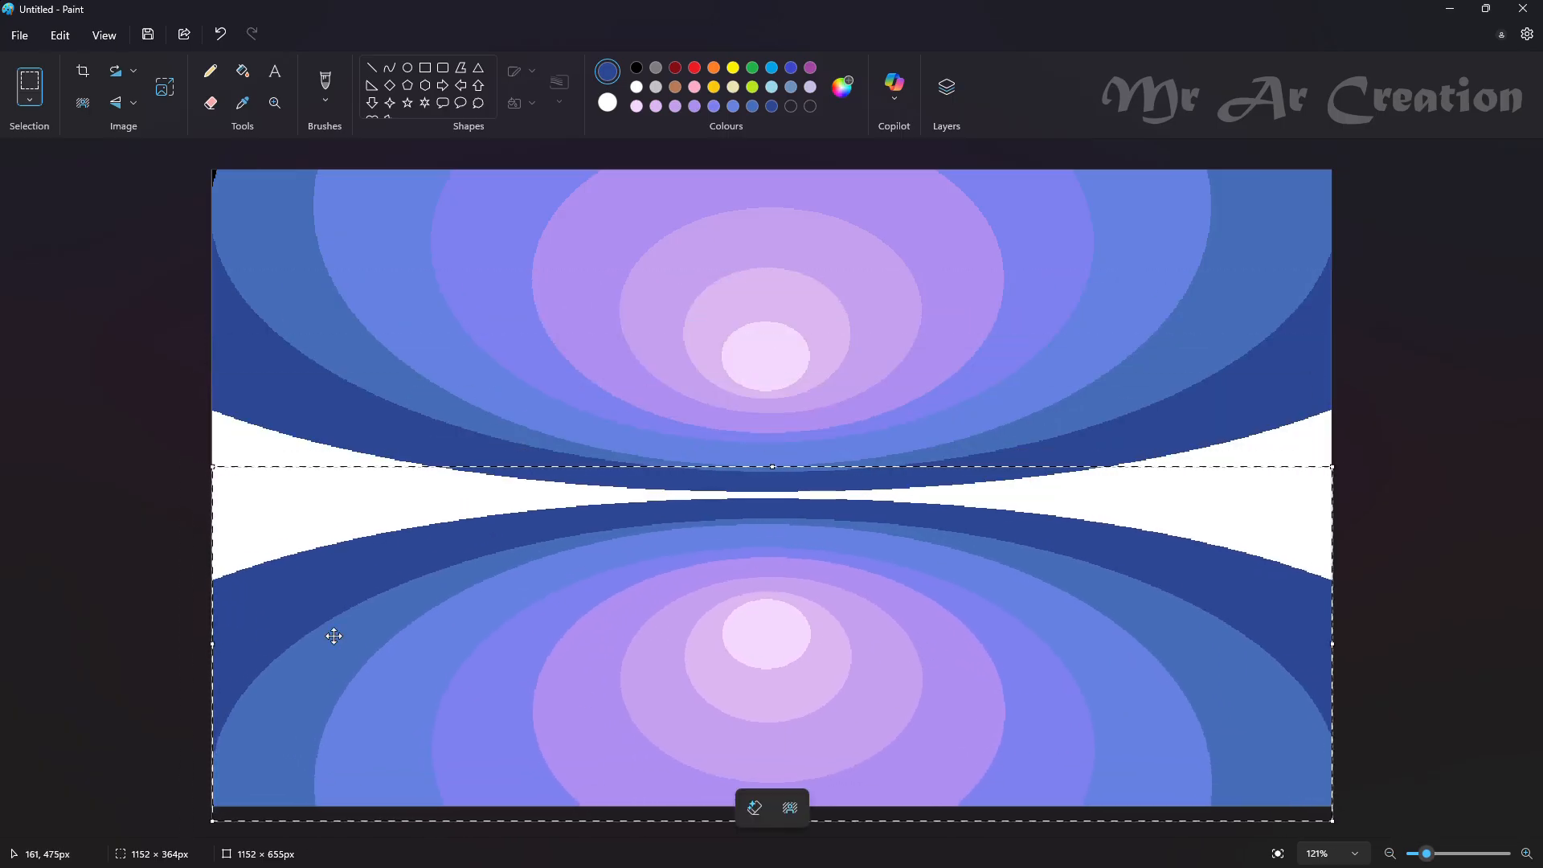
pyautogui.moveTo(1337, 646); pyautogui.dragTo(1344, 643)
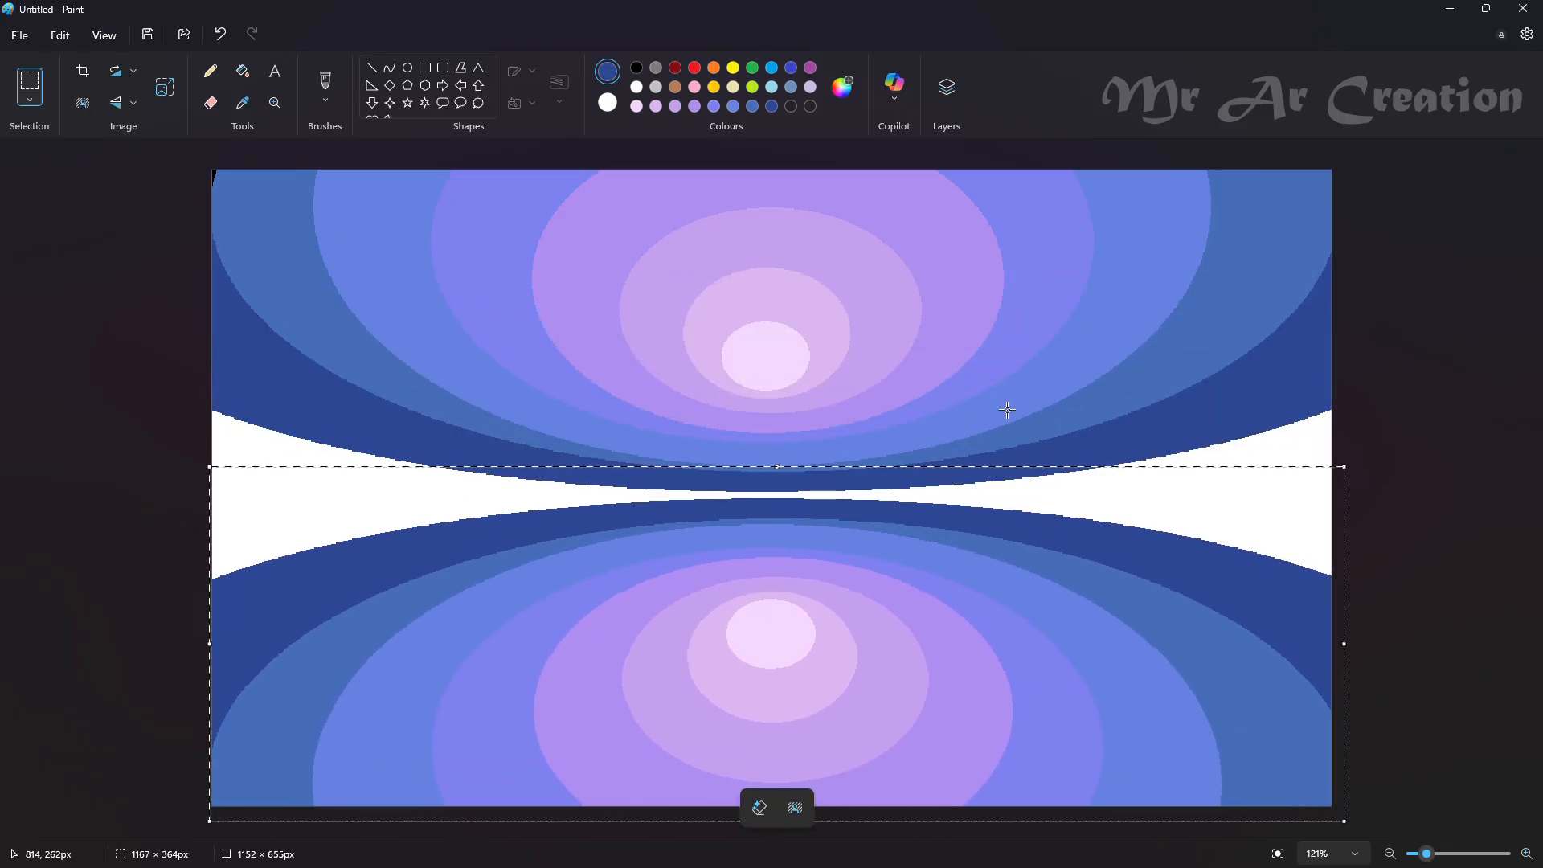
# Mix the navy #192E75 and fill the white gap between the two mirrored halves.
pyautogui.click(850, 95)
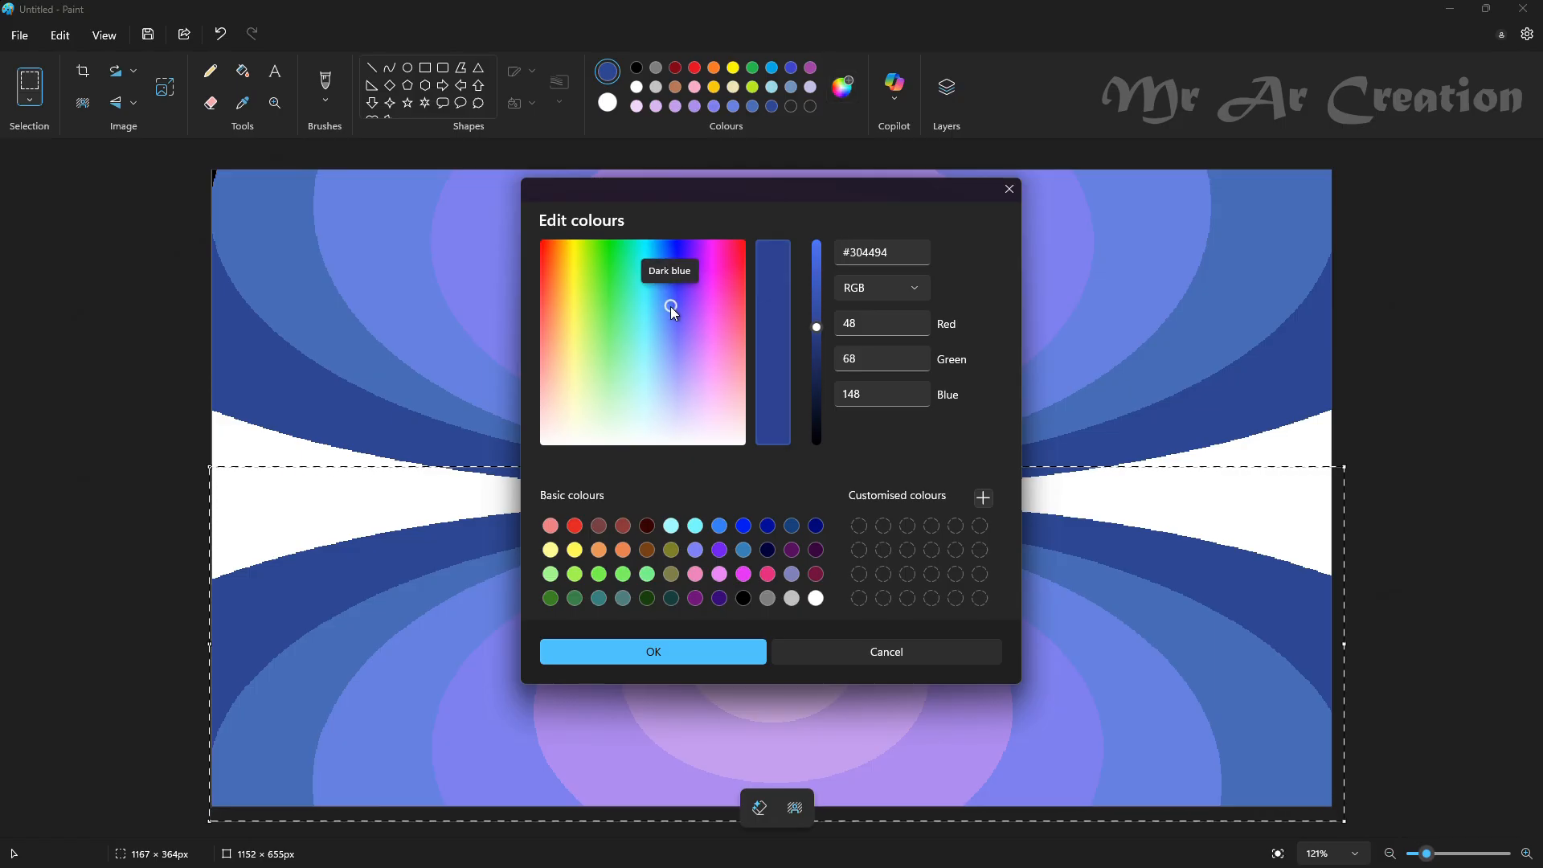
pyautogui.click(817, 355)
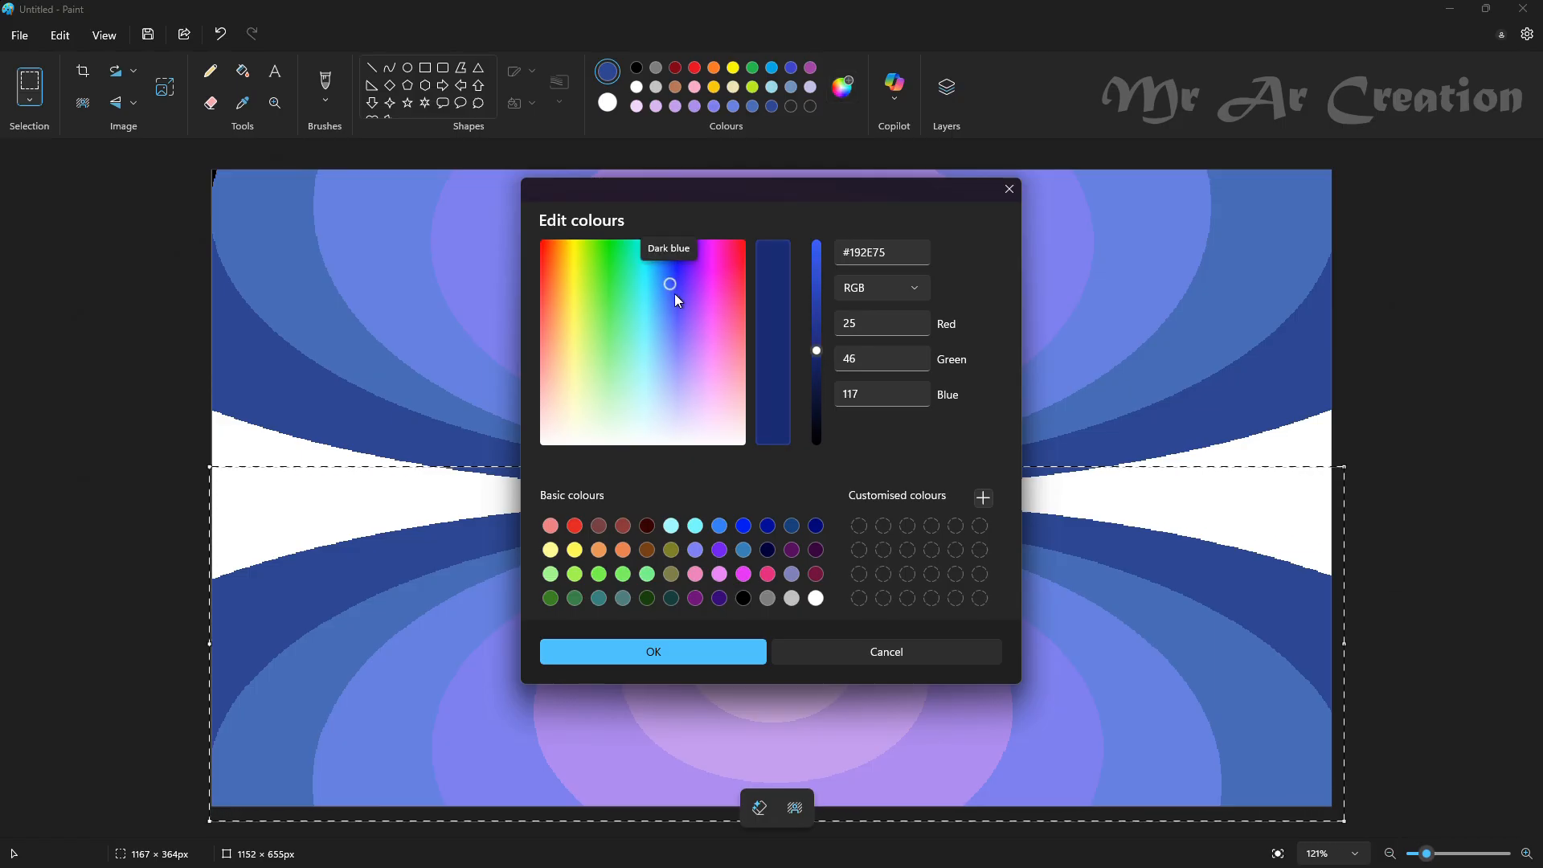
pyautogui.click(653, 651)
pyautogui.click(242, 70)
pyautogui.click(252, 475)
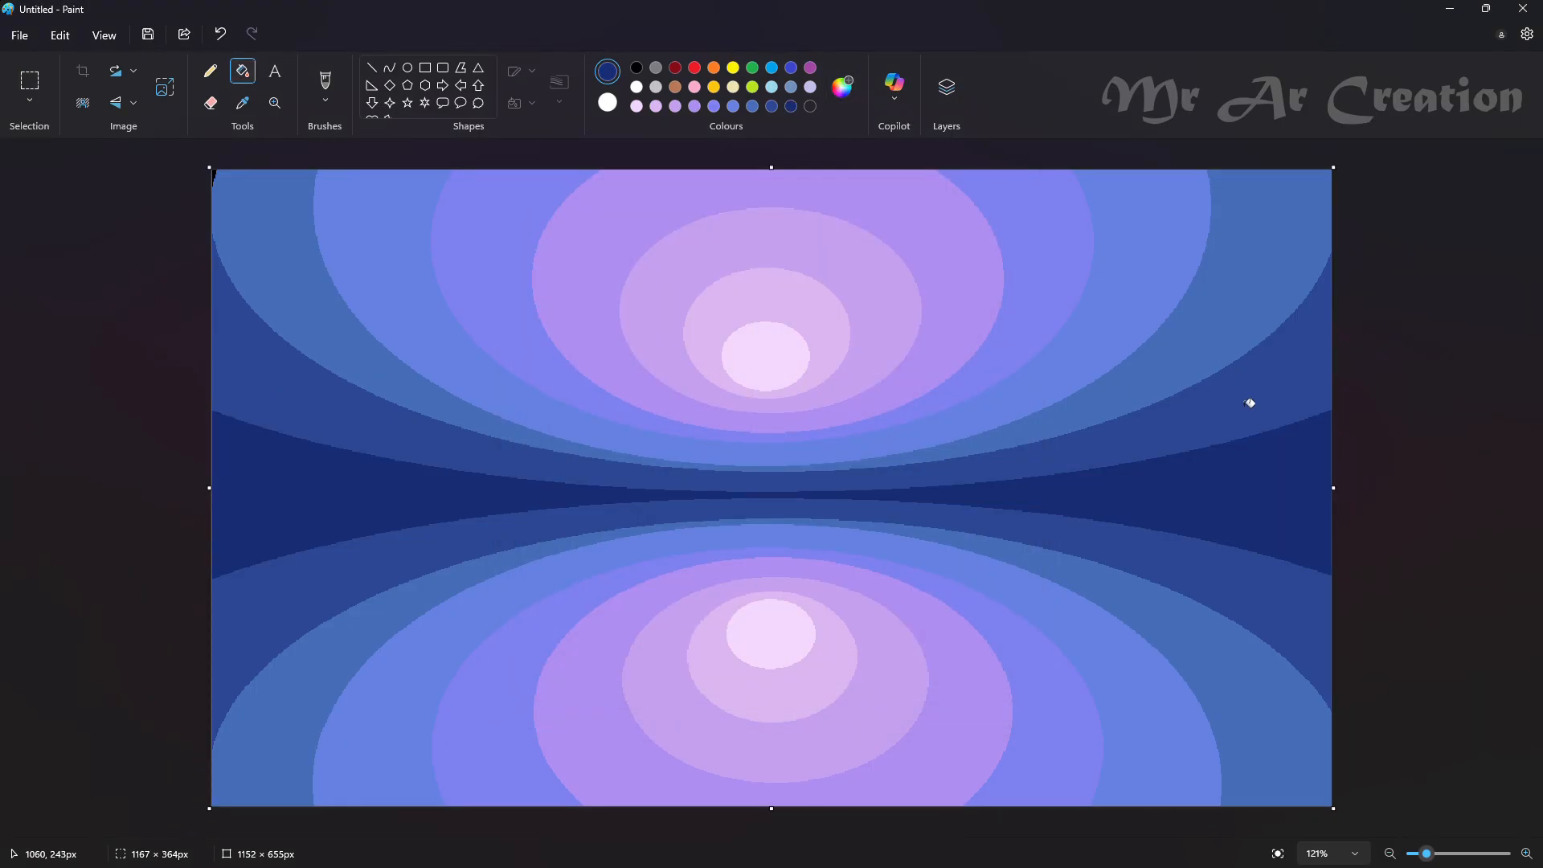
# Resize the image in pixels to a width of 11, keeping the height at 655.
pyautogui.click(165, 86)
pyautogui.click(783, 359)
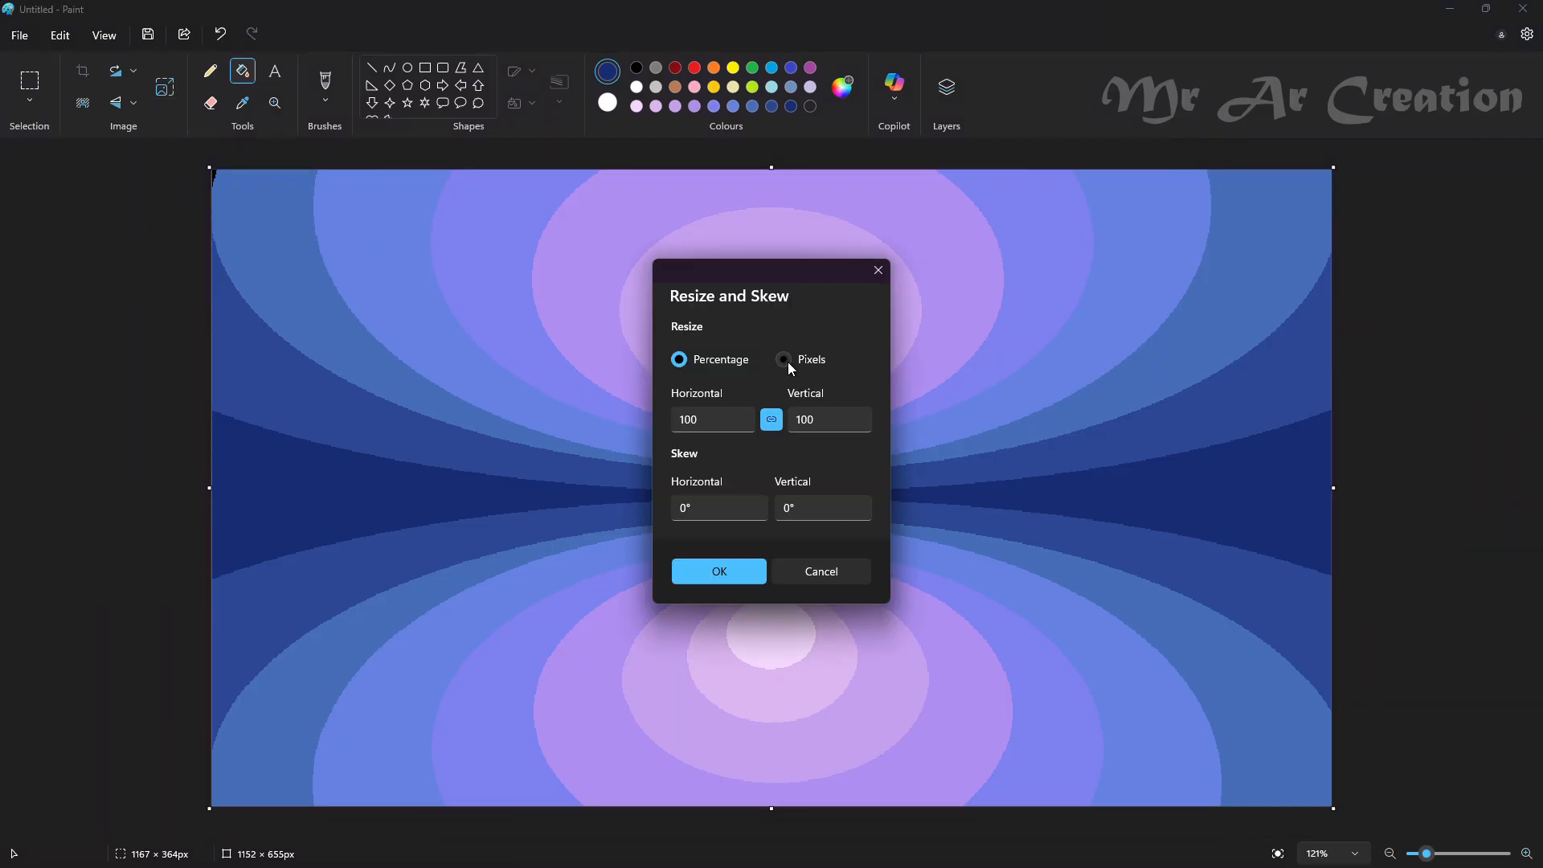
pyautogui.doubleClick(750, 418)
pyautogui.press('BackSpace')
pyautogui.write('11')
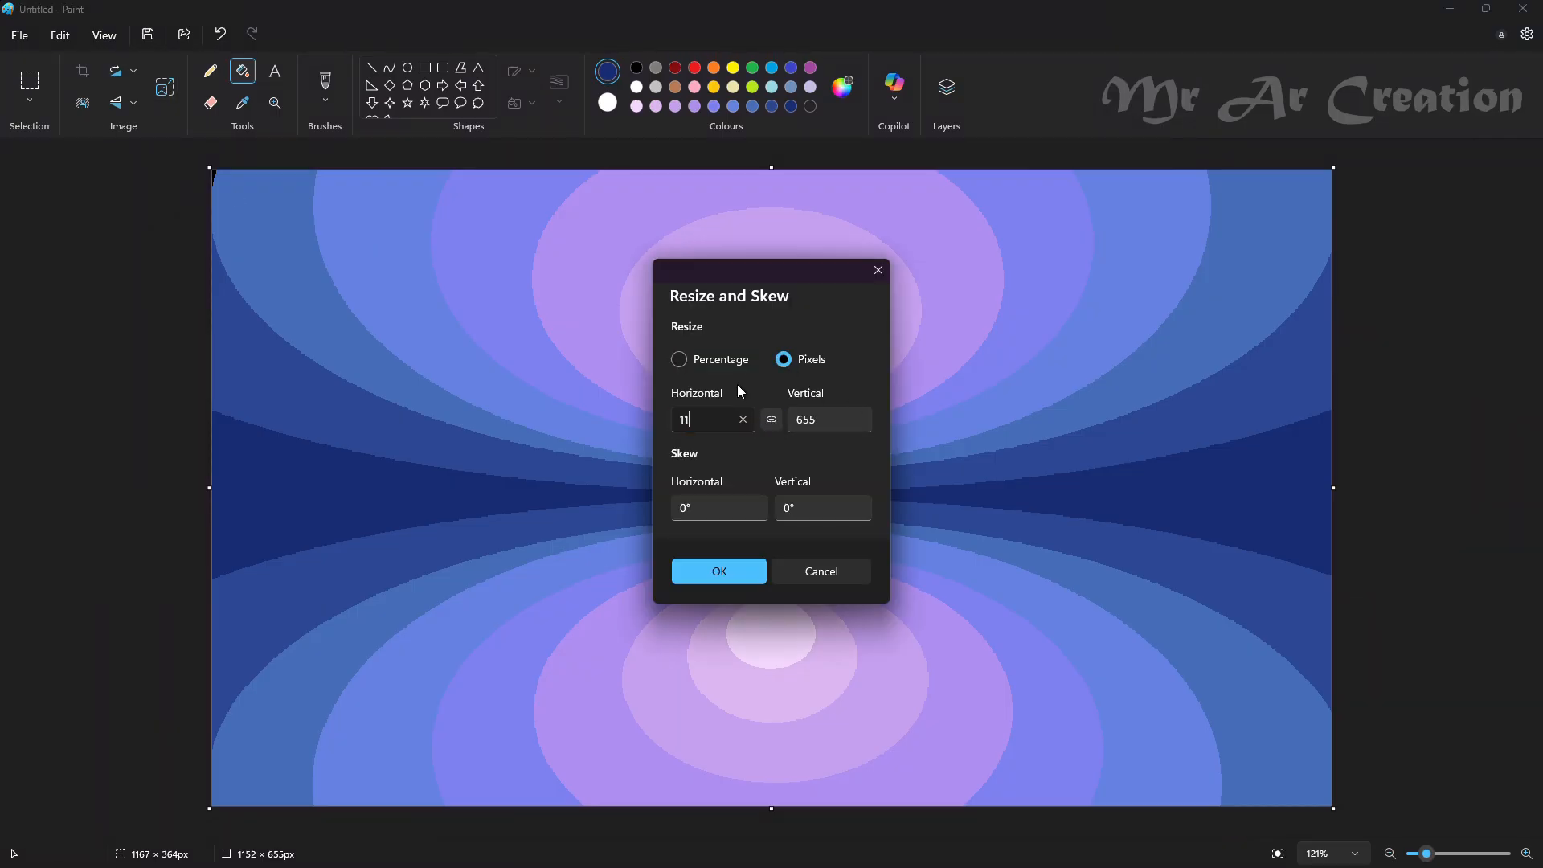
pyautogui.click(719, 571)
# Resize the image back to a width of 1152 pixels to blur the bands horizontally.
pyautogui.click(165, 86)
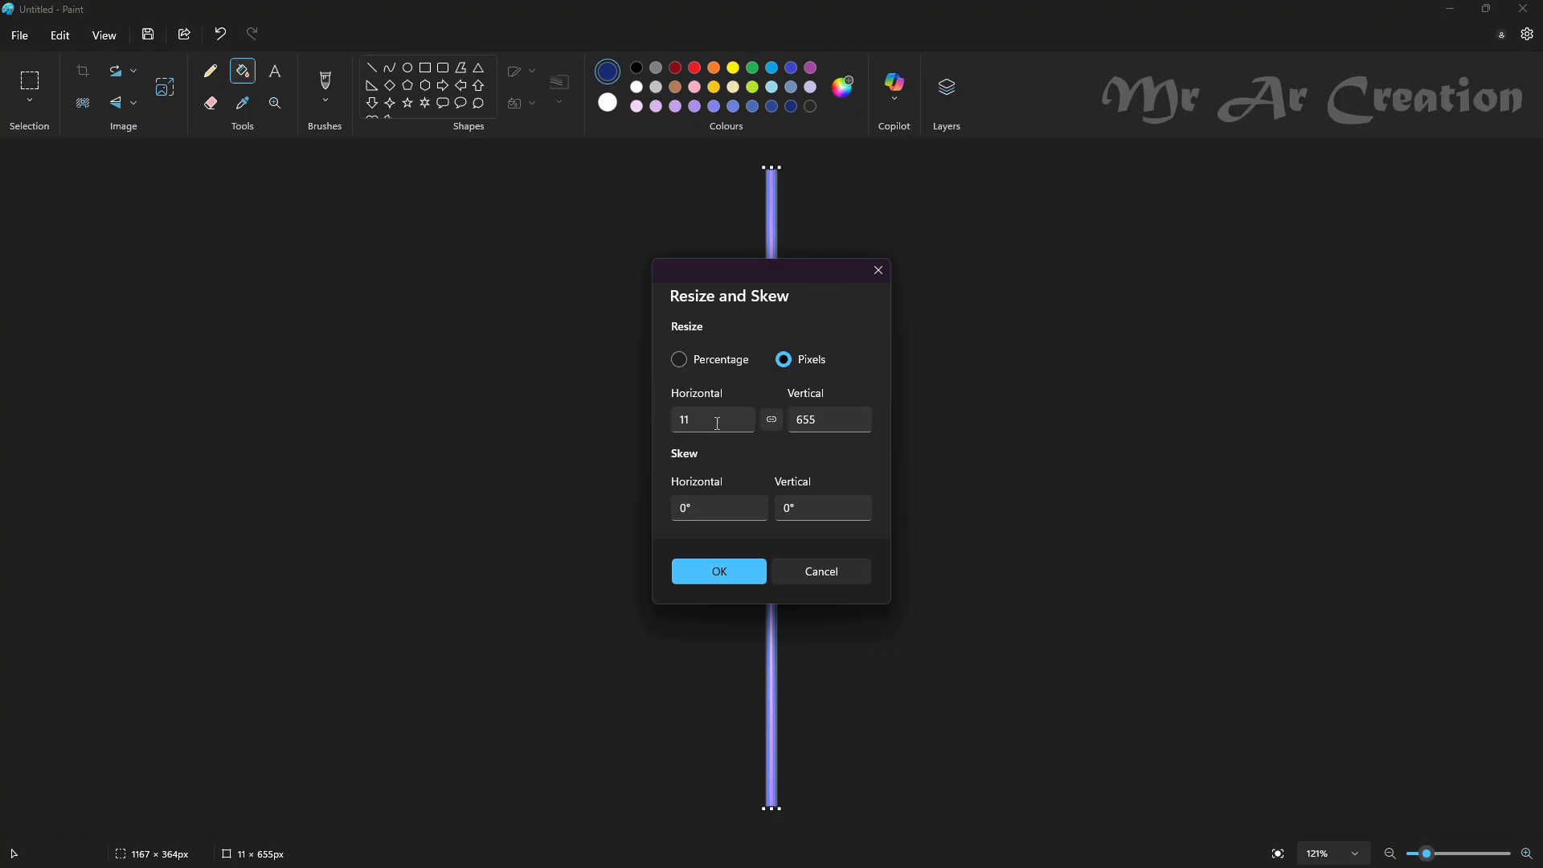
pyautogui.write('1152')
pyautogui.click(722, 577)
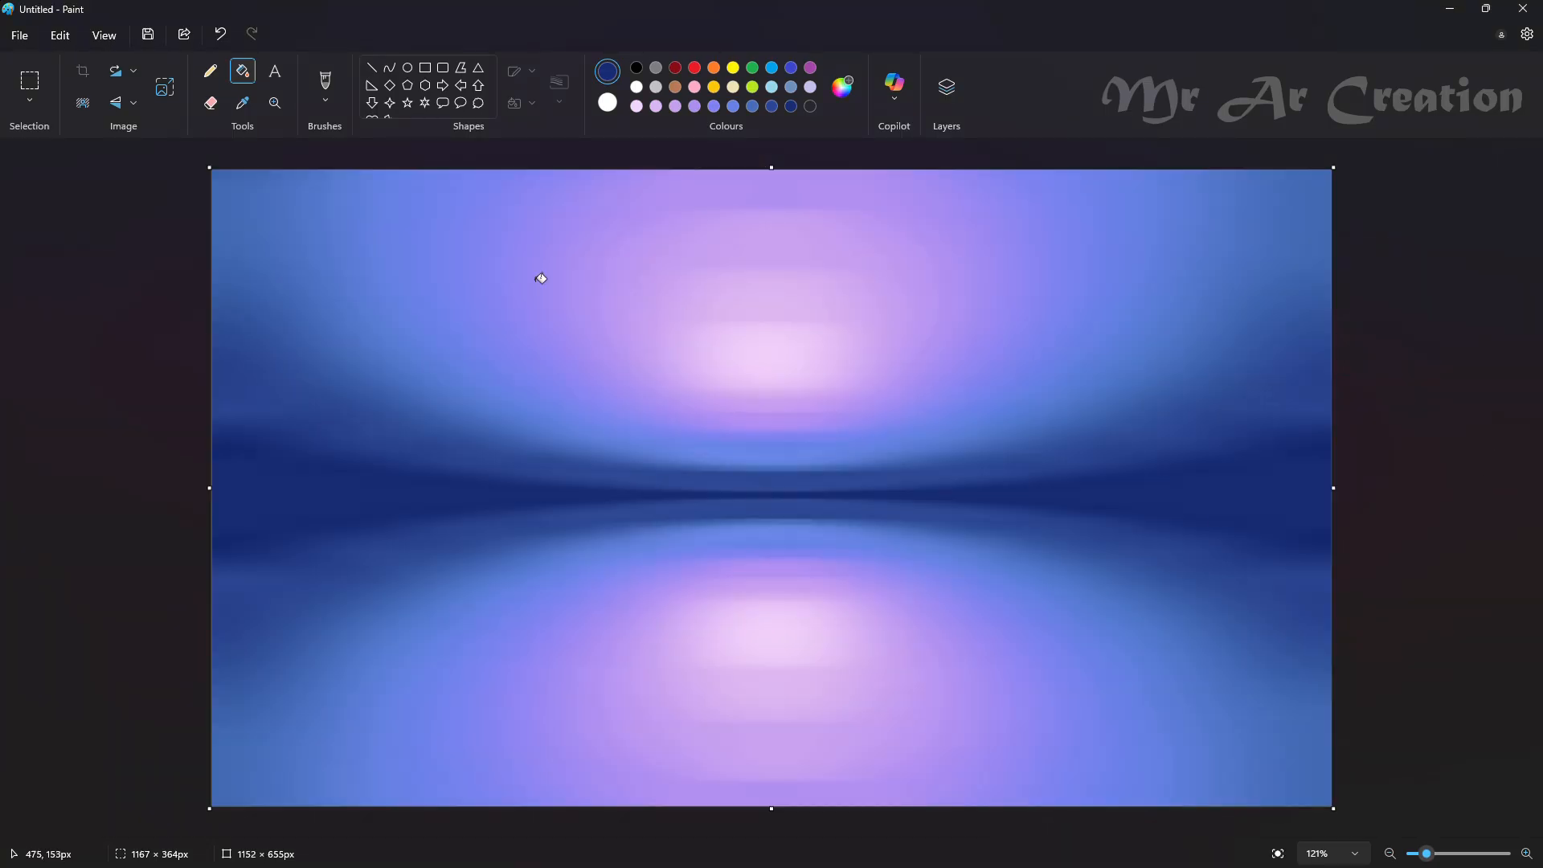
# Resize the image to a height of 55 pixels with the aspect ratio unlocked, keeping the width at 1152.
pyautogui.click(164, 86)
pyautogui.click(771, 419)
pyautogui.doubleClick(821, 420)
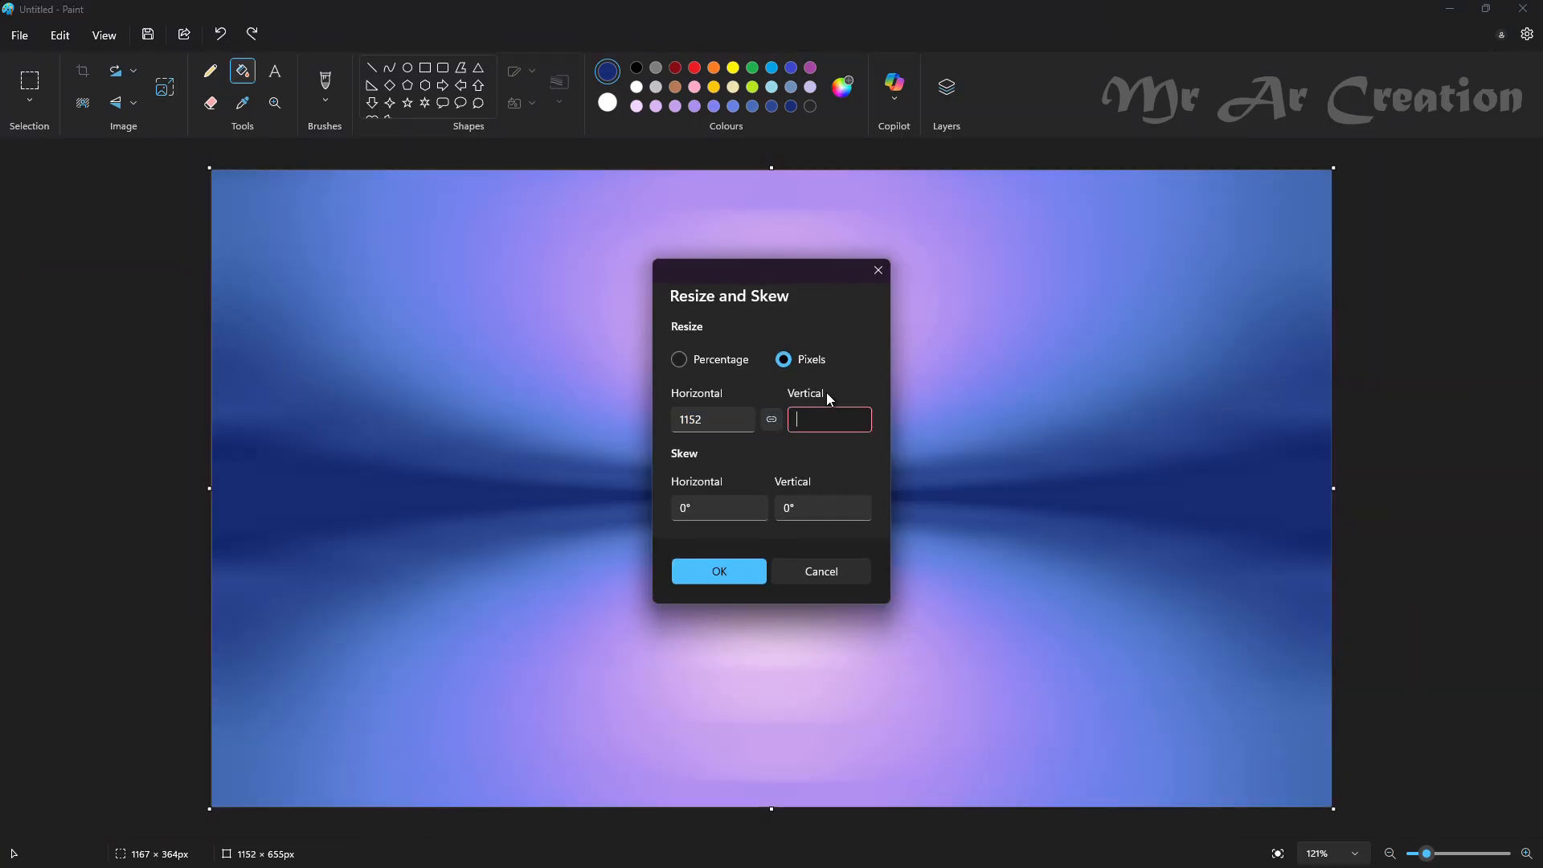
pyautogui.write('55')
pyautogui.press('Return')
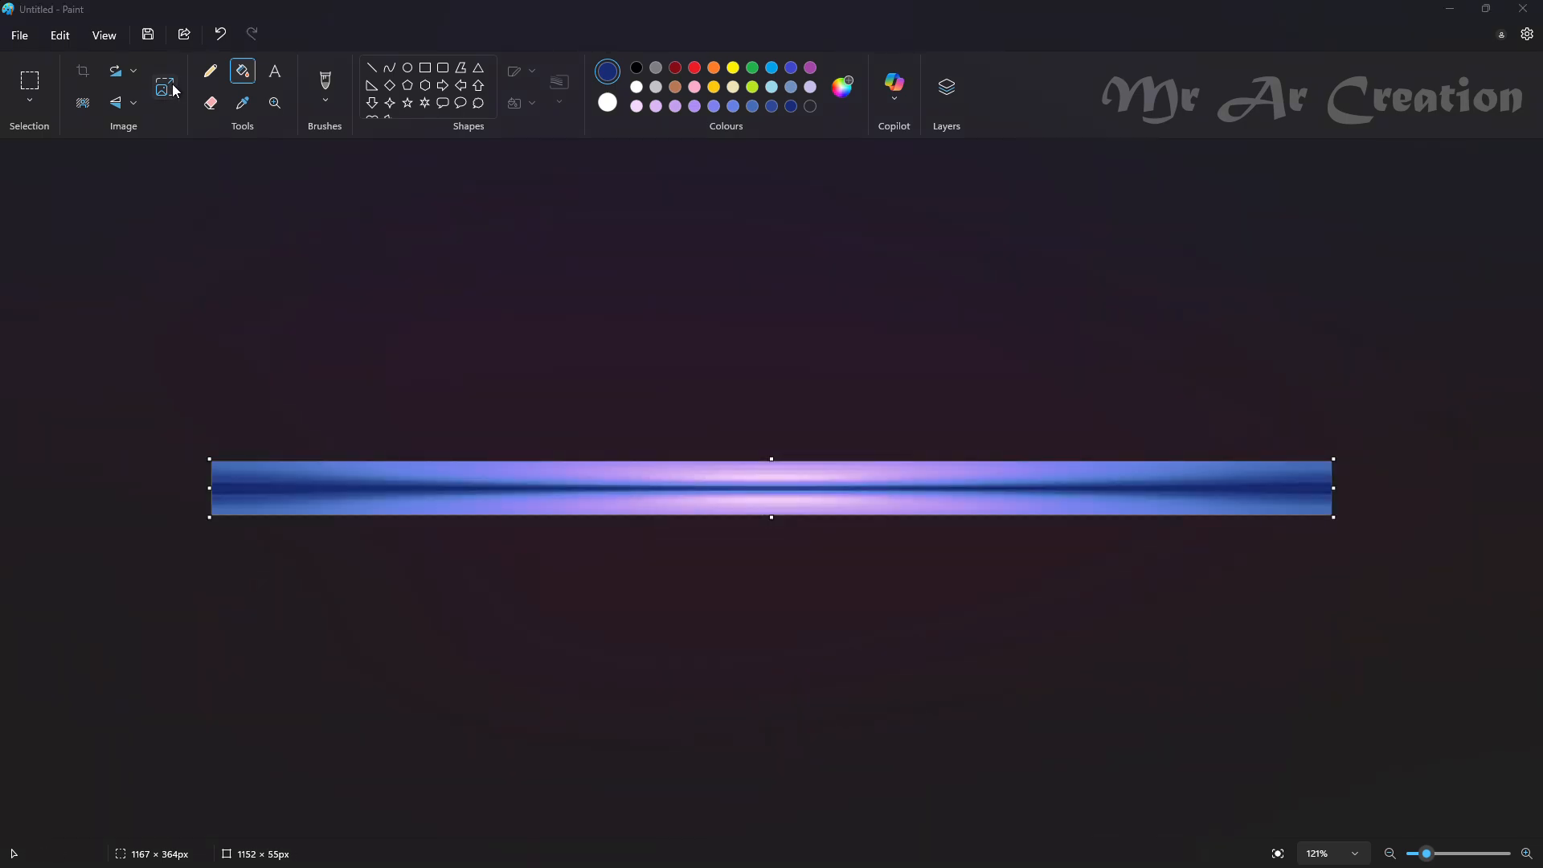
# Resize the image back to a height of 655 pixels, keeping the width at 1152.
pyautogui.click(175, 91)
pyautogui.click(772, 418)
pyautogui.doubleClick(848, 428)
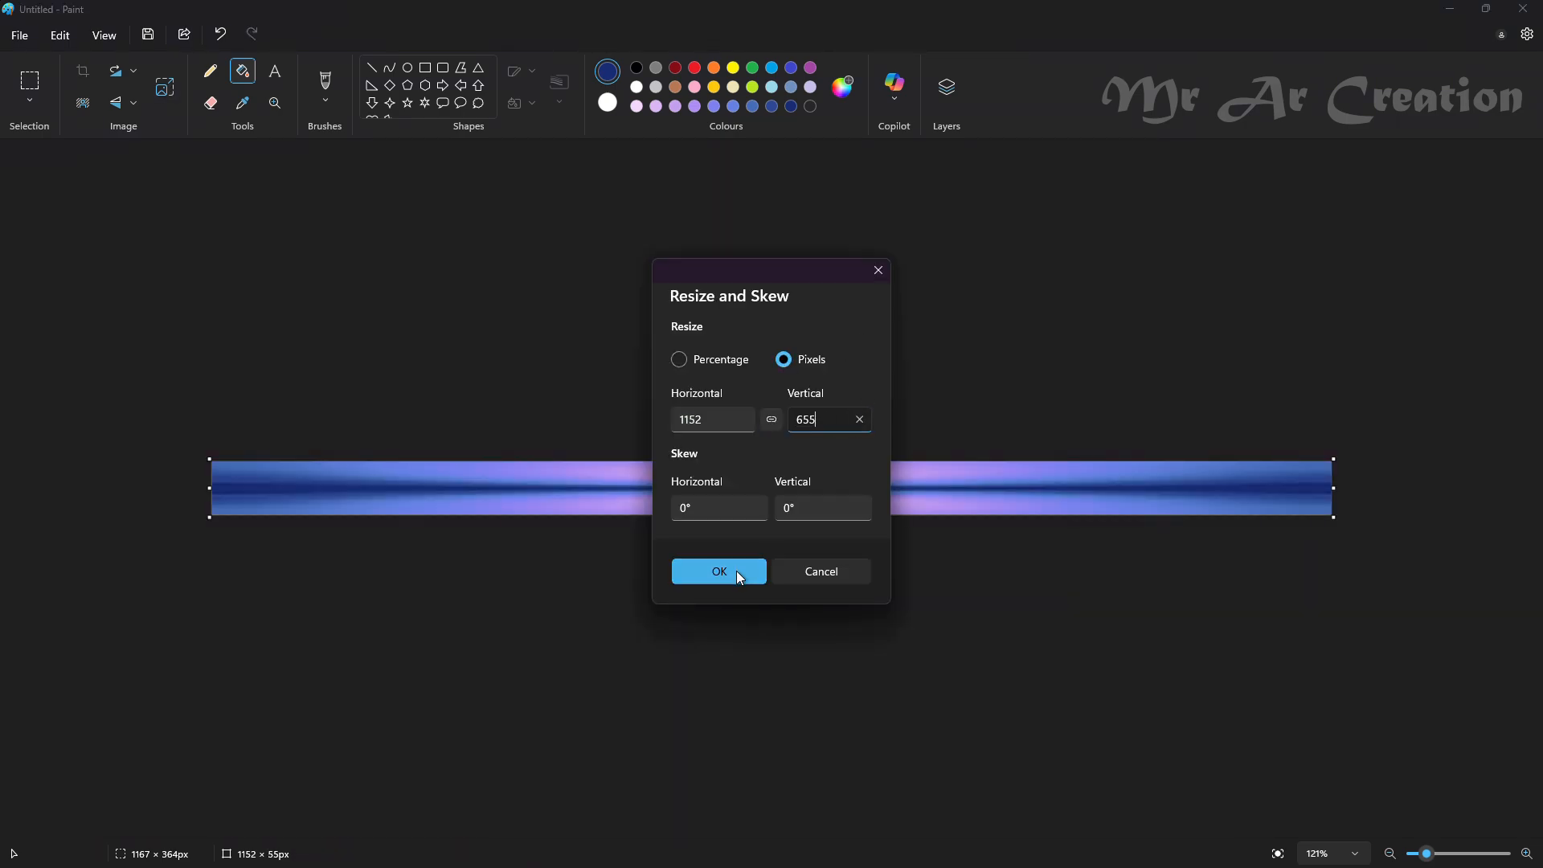
pyautogui.click(737, 572)
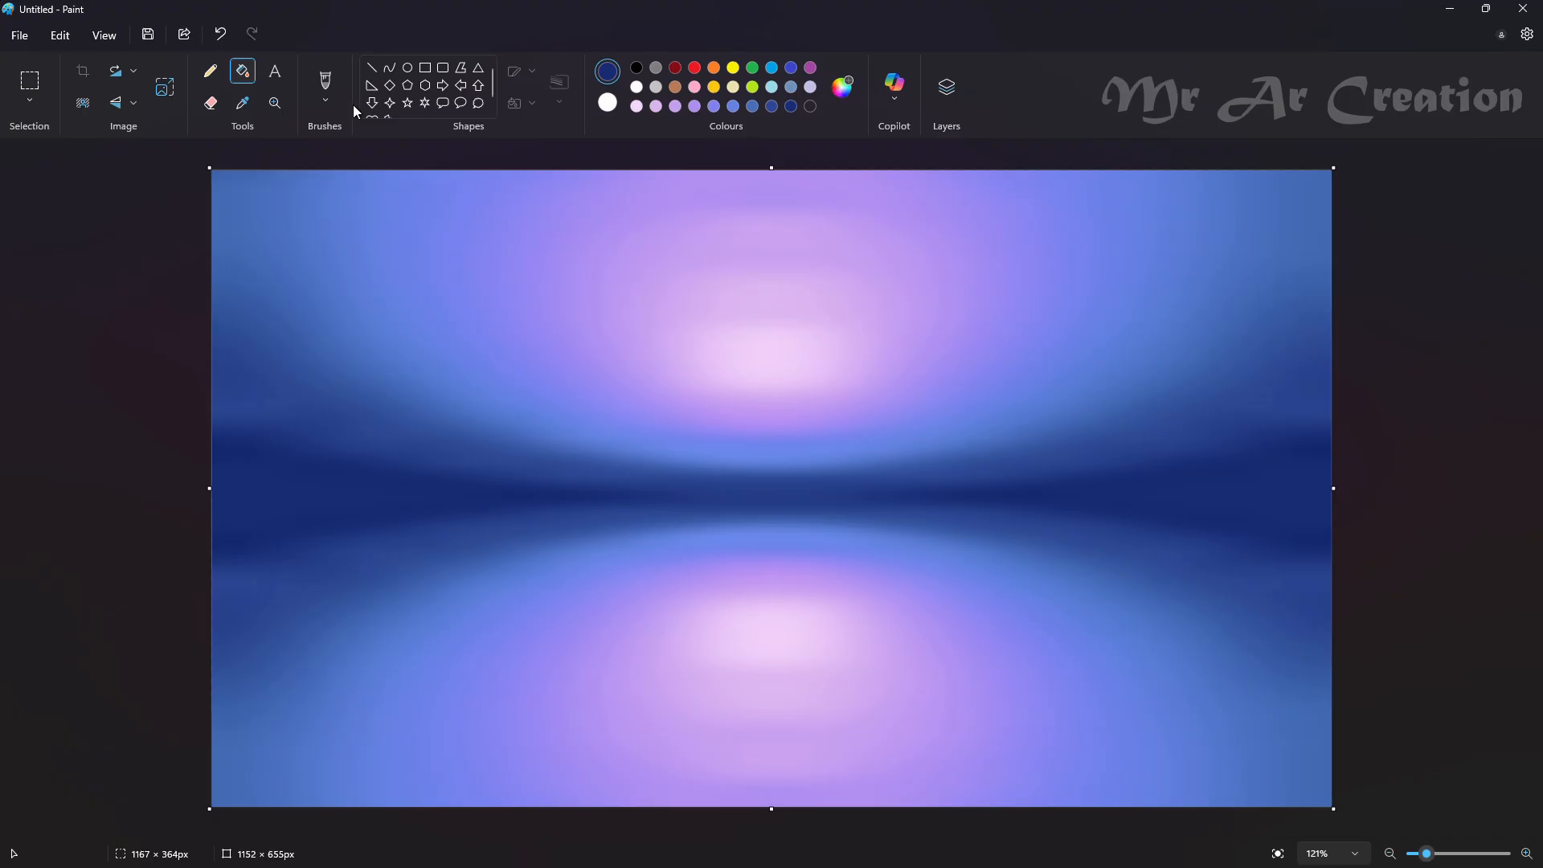
# Add a new layer and draw a straight horizontal line across the full width of the dark central band.
pyautogui.click(371, 67)
pyautogui.click(947, 87)
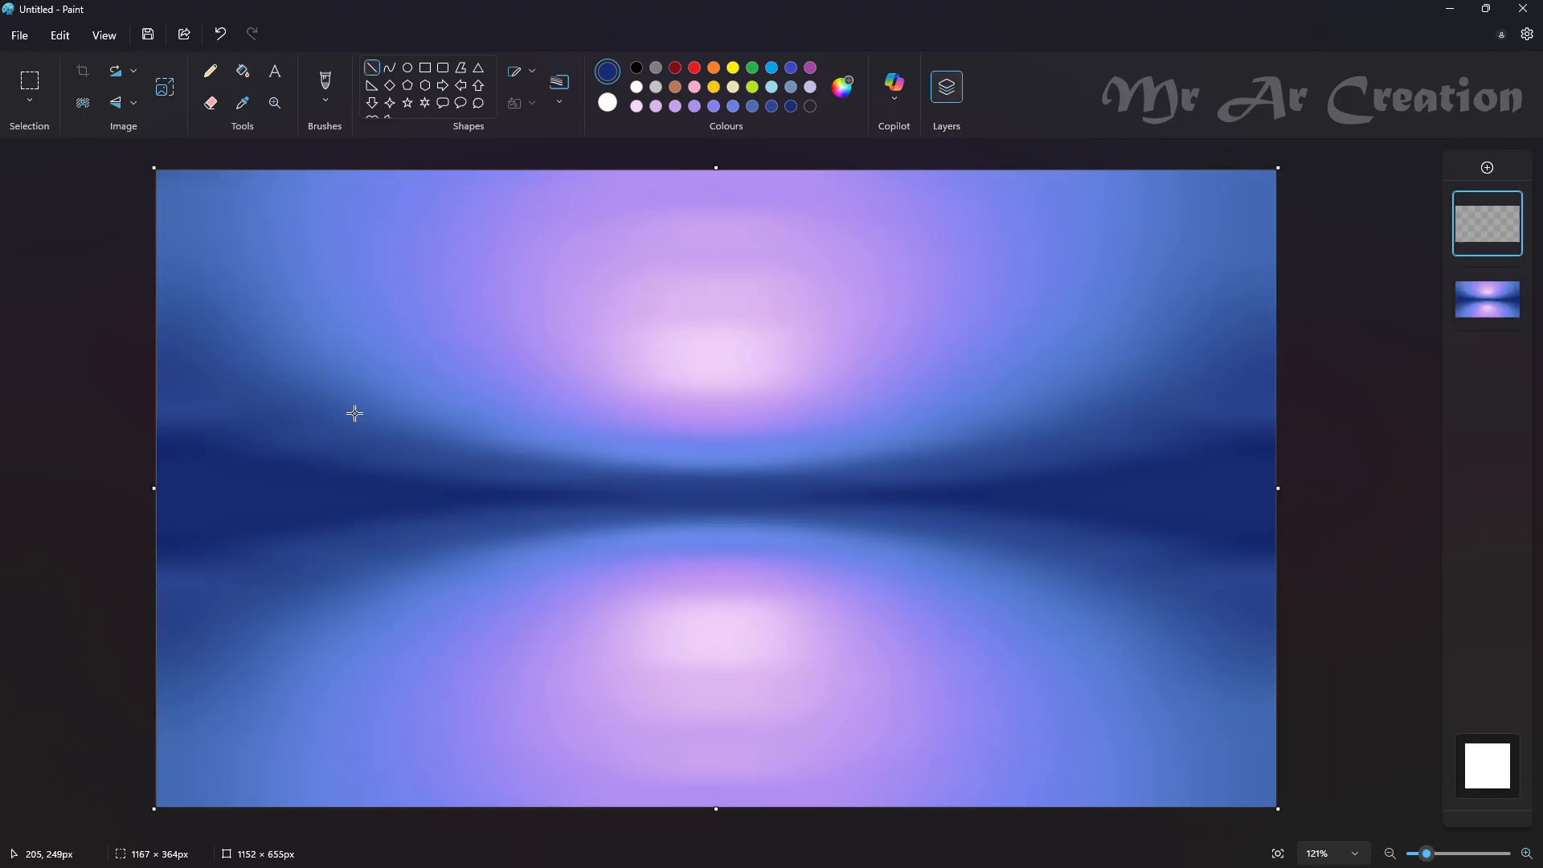
pyautogui.moveTo(165, 493)
pyautogui.mouseDown()
pyautogui.moveTo(634, 520)
pyautogui.moveTo(933, 509)
pyautogui.moveTo(1381, 528)
pyautogui.mouseUp()
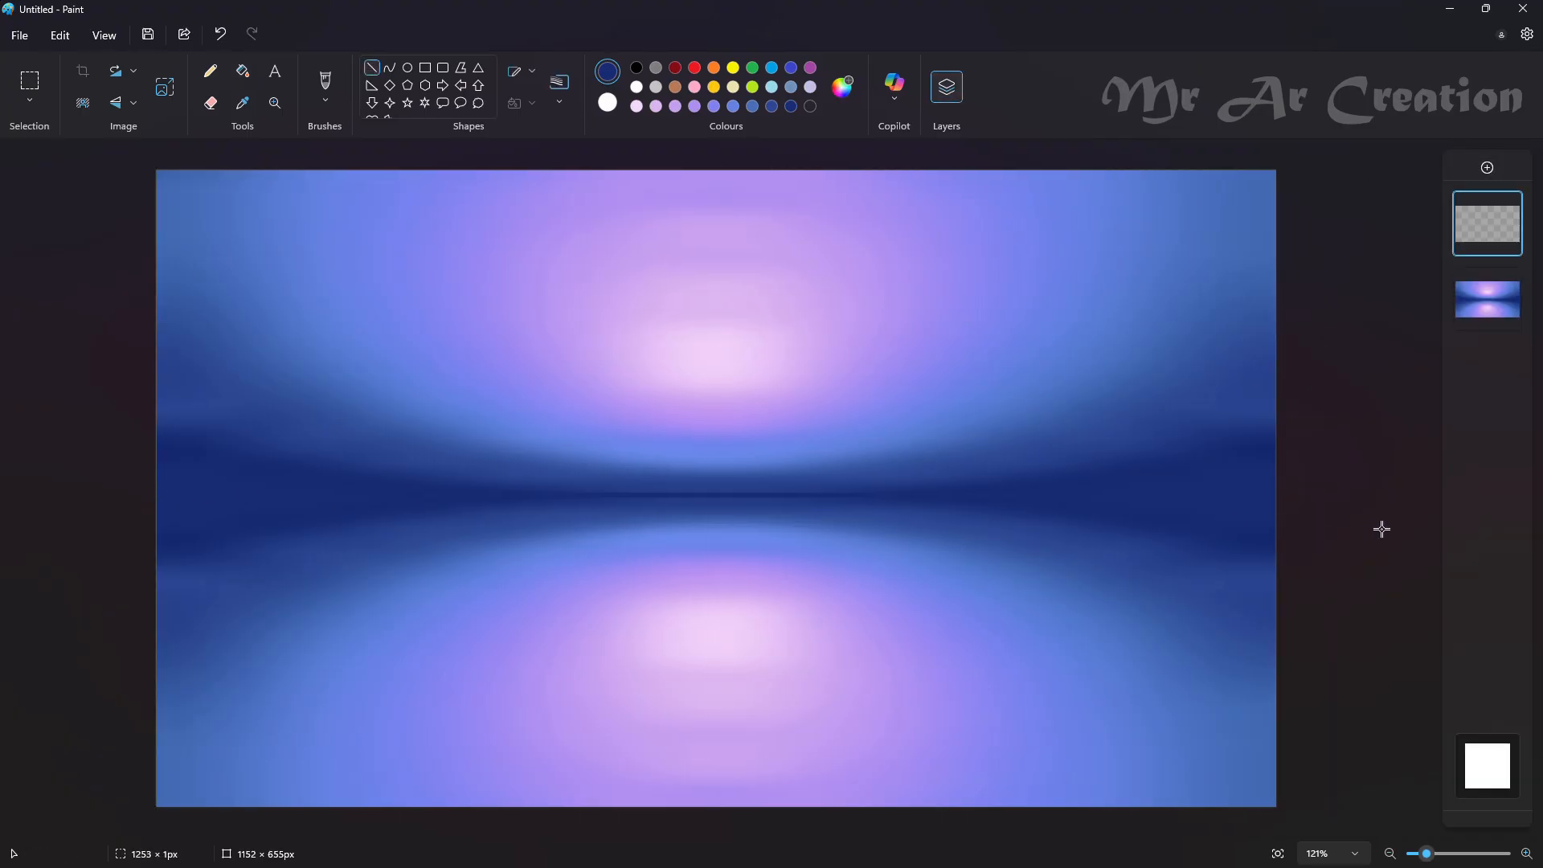
pyautogui.moveTo(900, 503); pyautogui.dragTo(857, 503)
# Recolour the horizon line dark navy #18205C and reduce it to the thinnest line size.
pyautogui.click(842, 87)
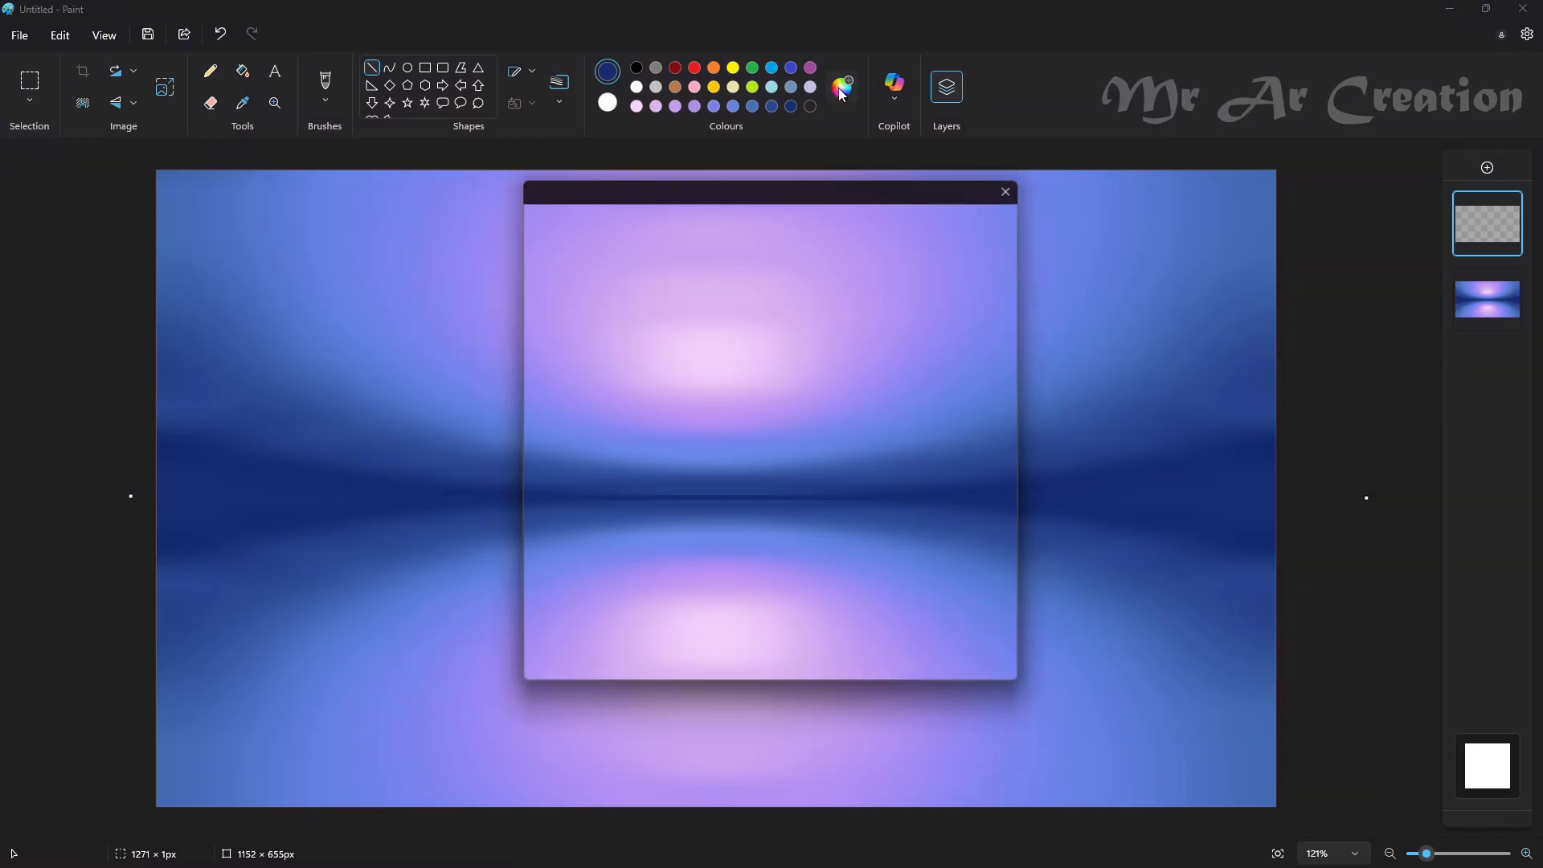
pyautogui.moveTo(668, 283); pyautogui.dragTo(675, 290)
pyautogui.moveTo(817, 350); pyautogui.dragTo(816, 366)
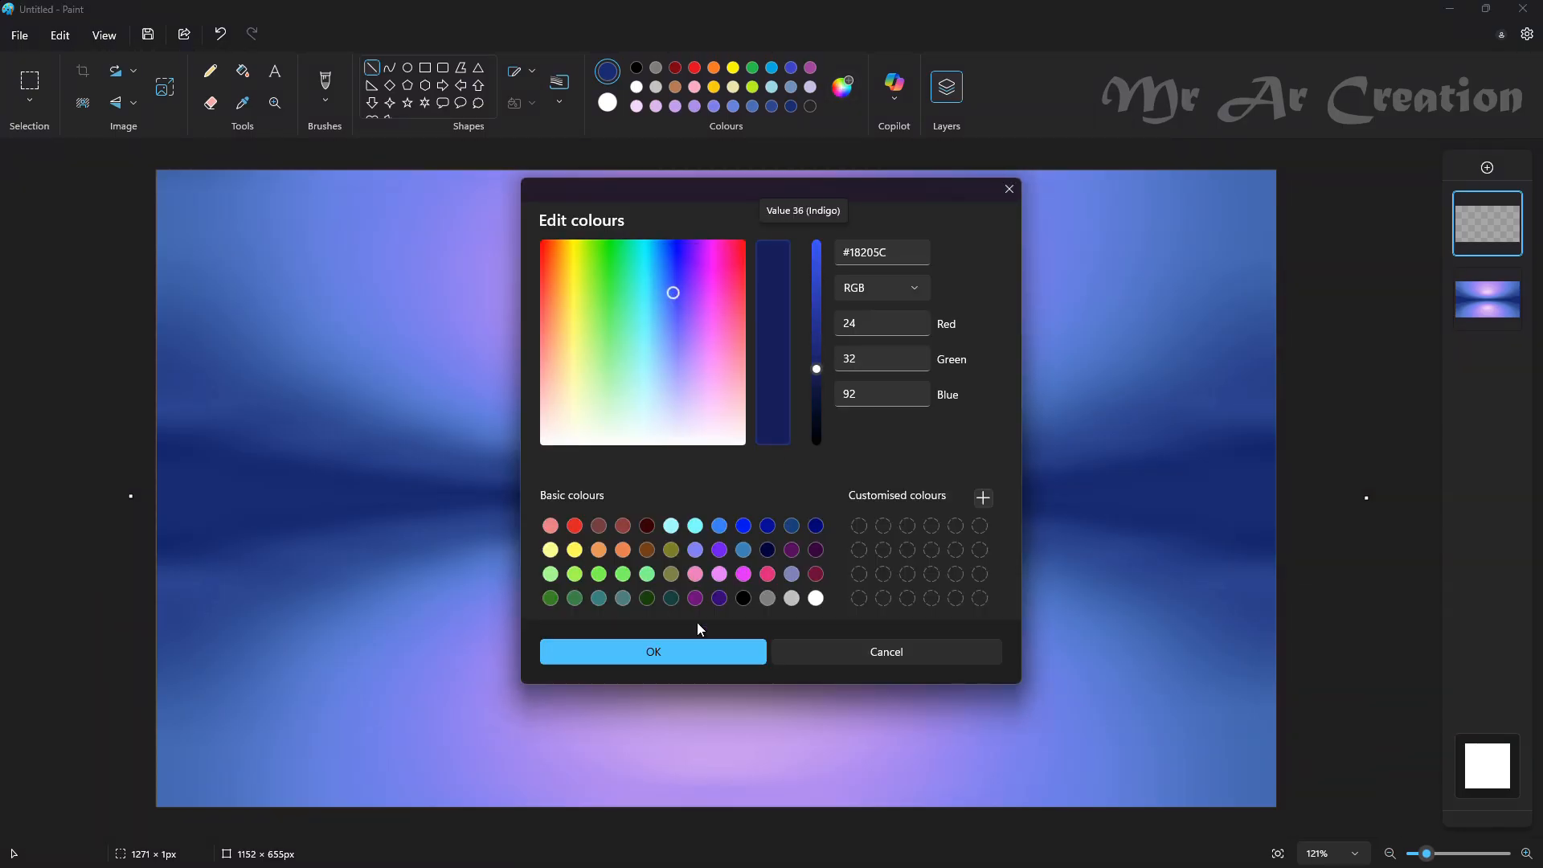
pyautogui.click(653, 651)
pyautogui.click(565, 103)
pyautogui.click(575, 133)
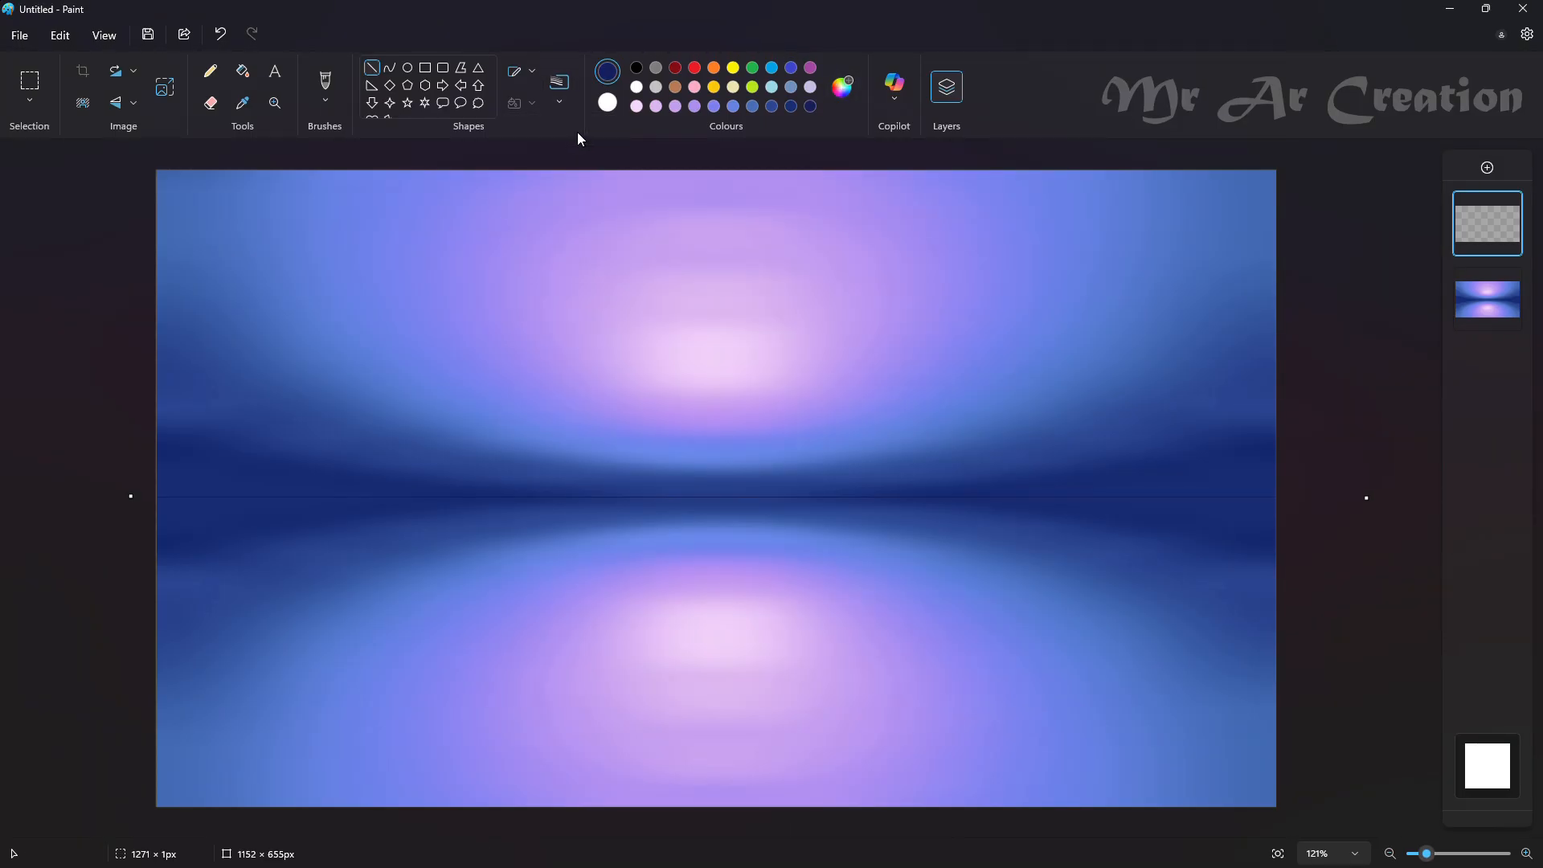
# Brighten the horizon line's colour to the blue #3547CC.
pyautogui.click(842, 87)
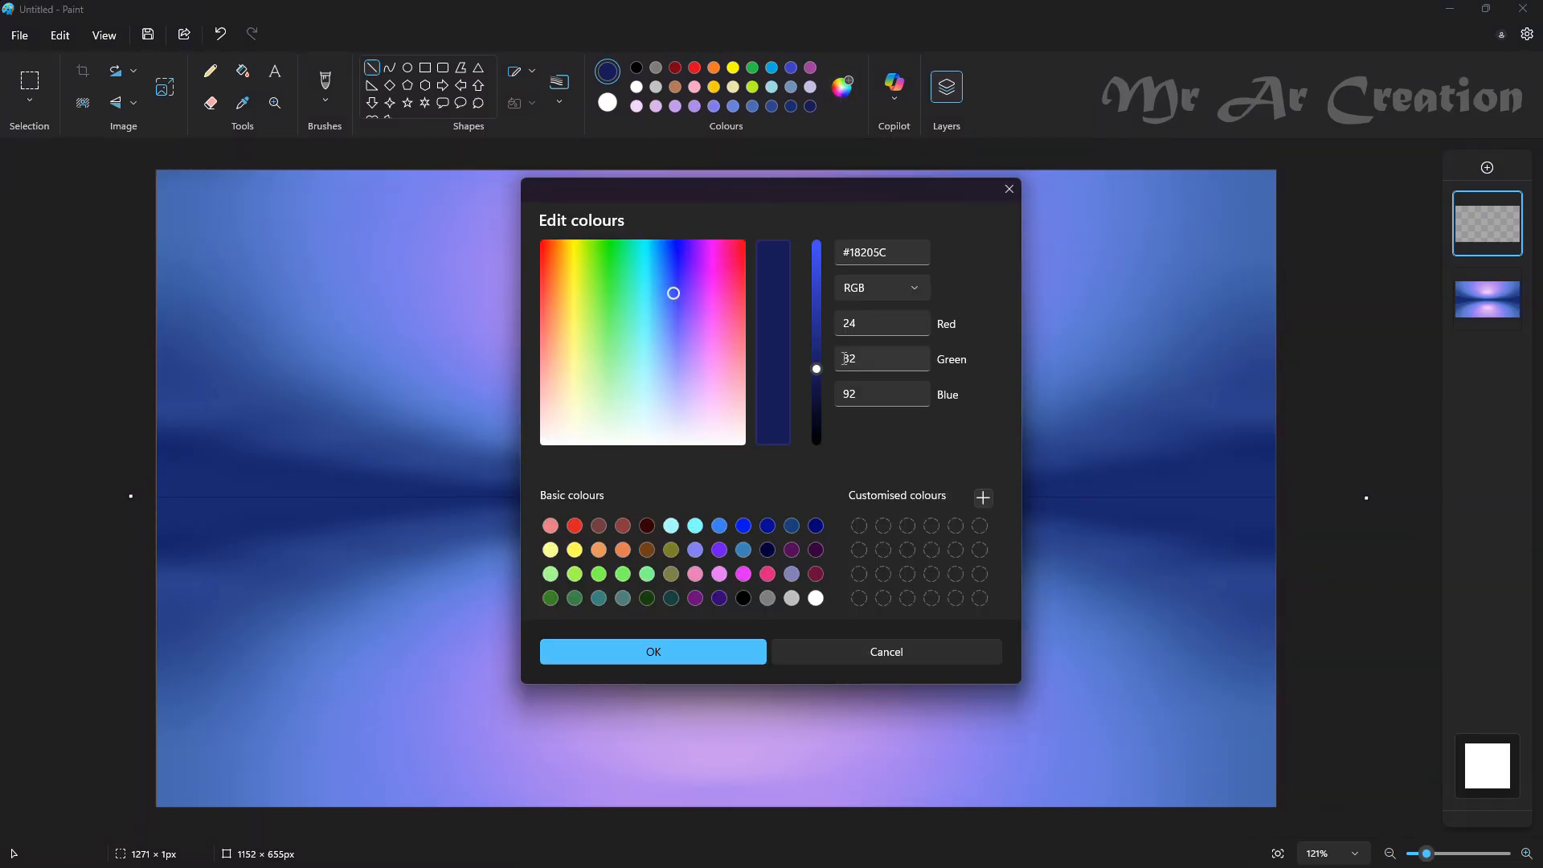
pyautogui.moveTo(816, 365); pyautogui.dragTo(828, 283)
pyautogui.press('Return')
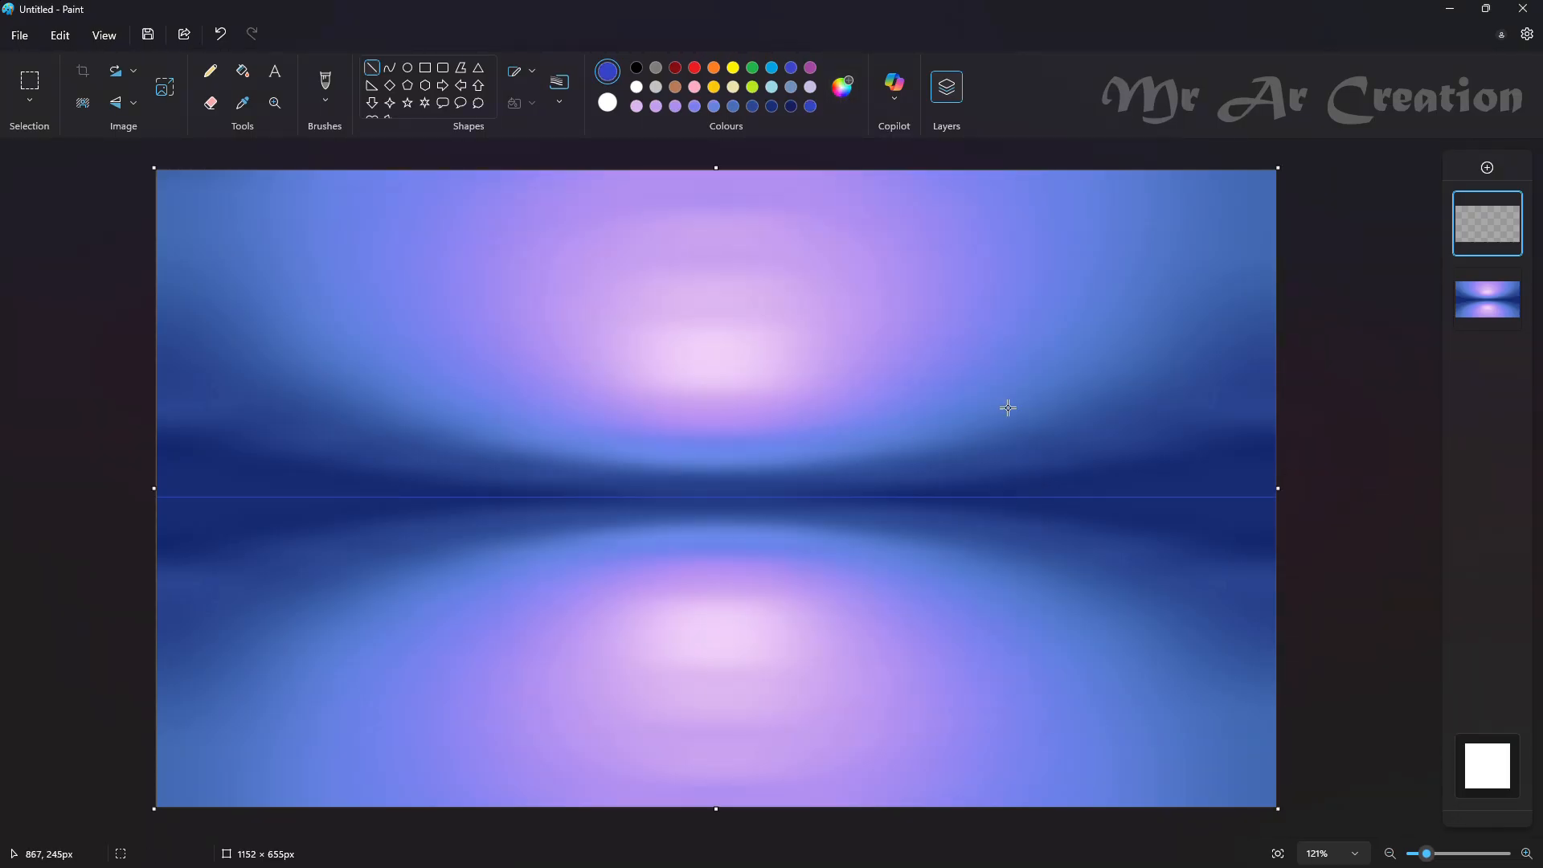
# Sample the pale pink at the centre of the upper glow and lighten it slightly as the drawing colour.
pyautogui.click(243, 102)
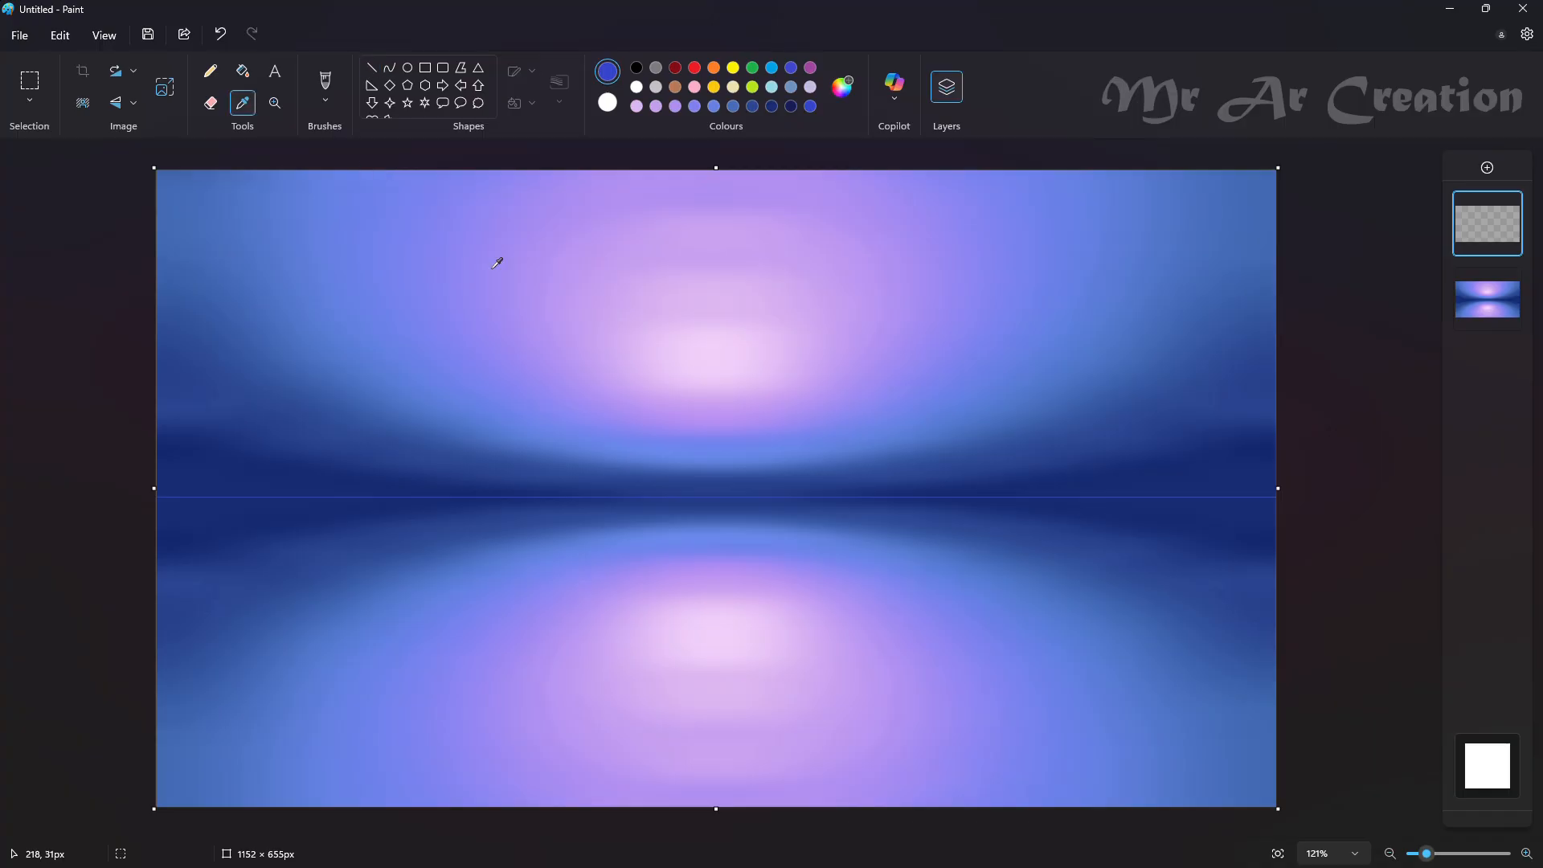
pyautogui.click(706, 368)
pyautogui.click(842, 86)
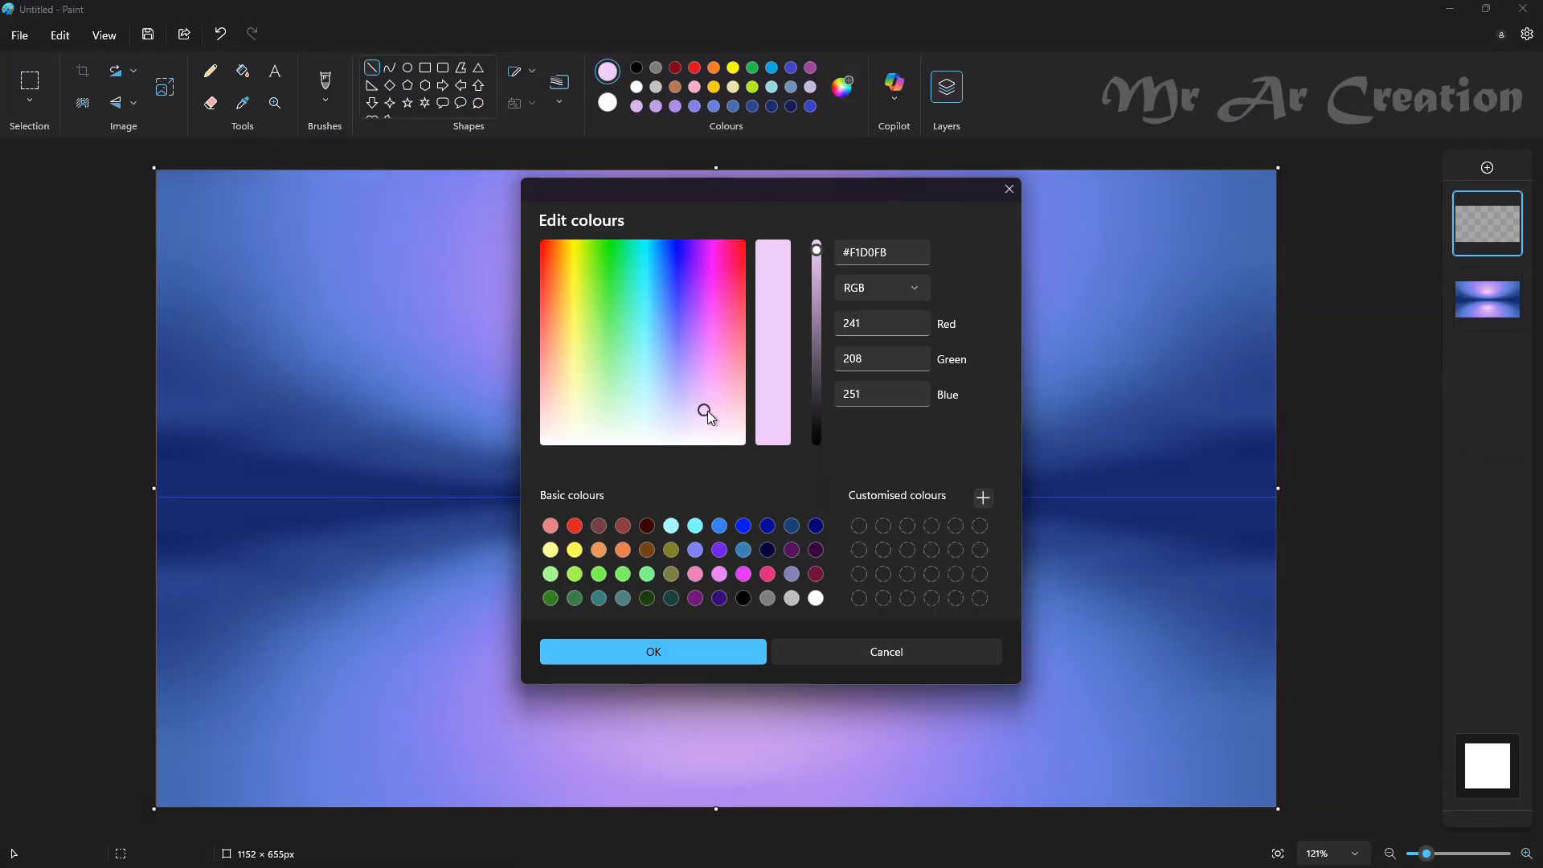
pyautogui.click(708, 649)
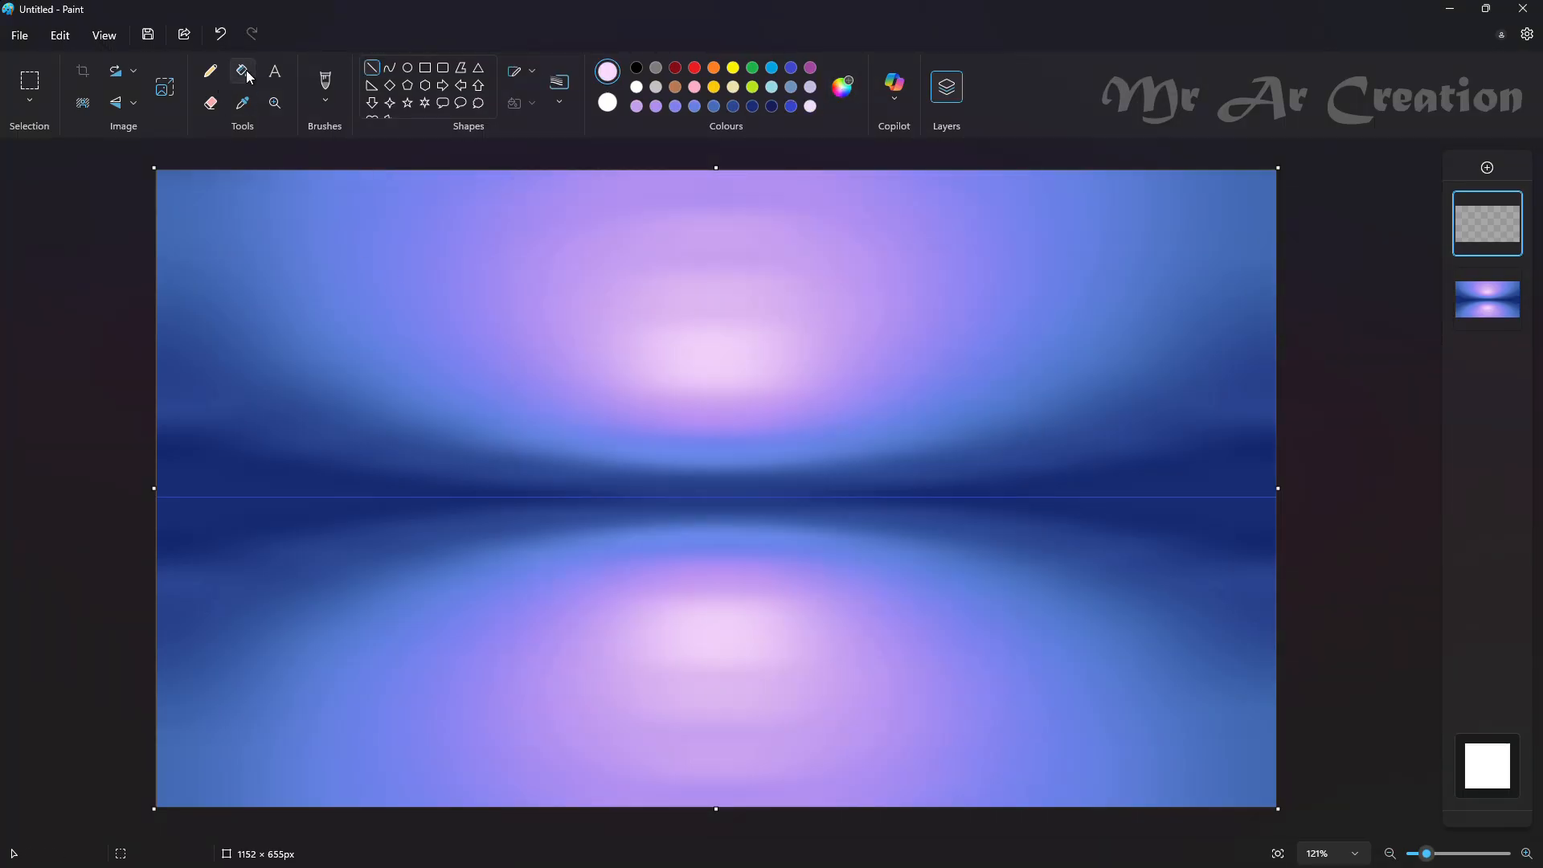
pyautogui.click(407, 68)
pyautogui.moveTo(794, 394); pyautogui.dragTo(720, 358)
pyautogui.click(838, 317)
pyautogui.click(243, 71)
pyautogui.click(731, 352)
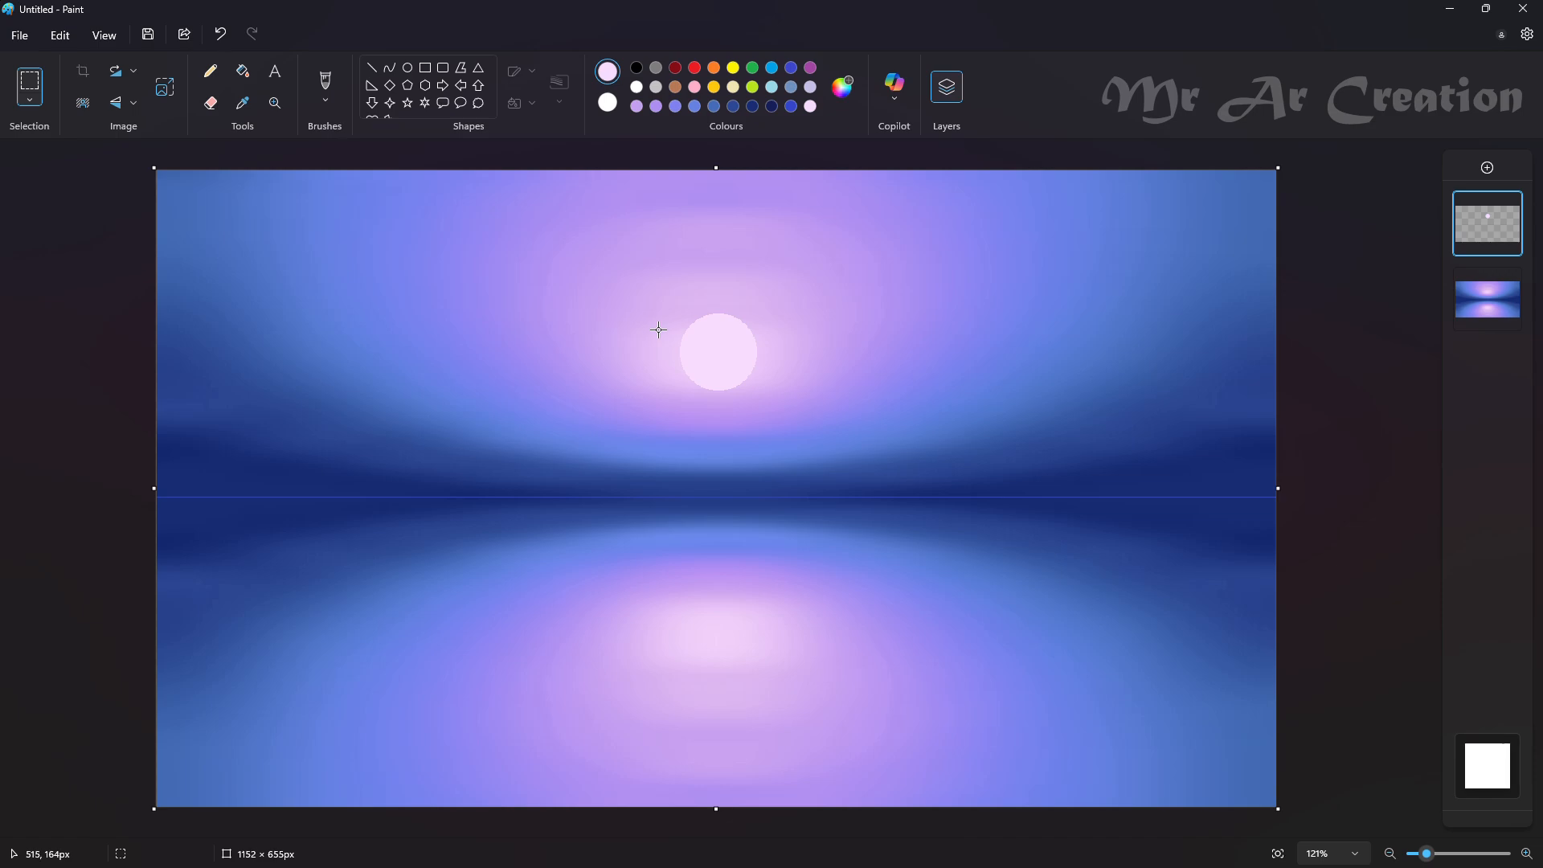
pyautogui.hotkey('ctrl', 'z')
# Draw a circle of about 59 × 59 px in the centre of the upper glow and fill it with the pale pink.
pyautogui.click(407, 68)
pyautogui.moveTo(679, 333); pyautogui.dragTo(736, 390)
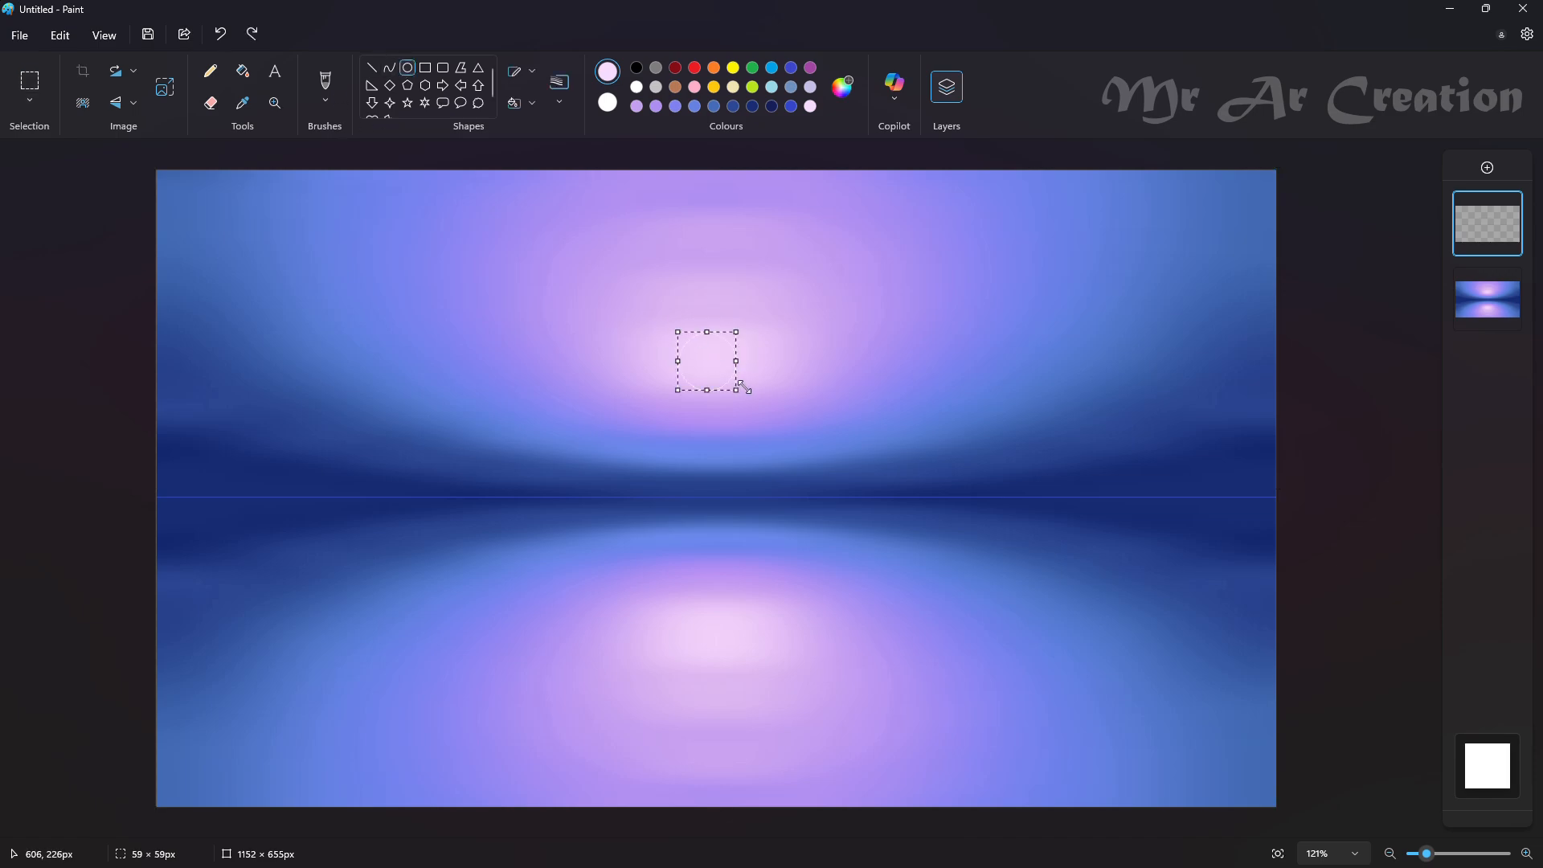
pyautogui.click(244, 71)
pyautogui.click(727, 363)
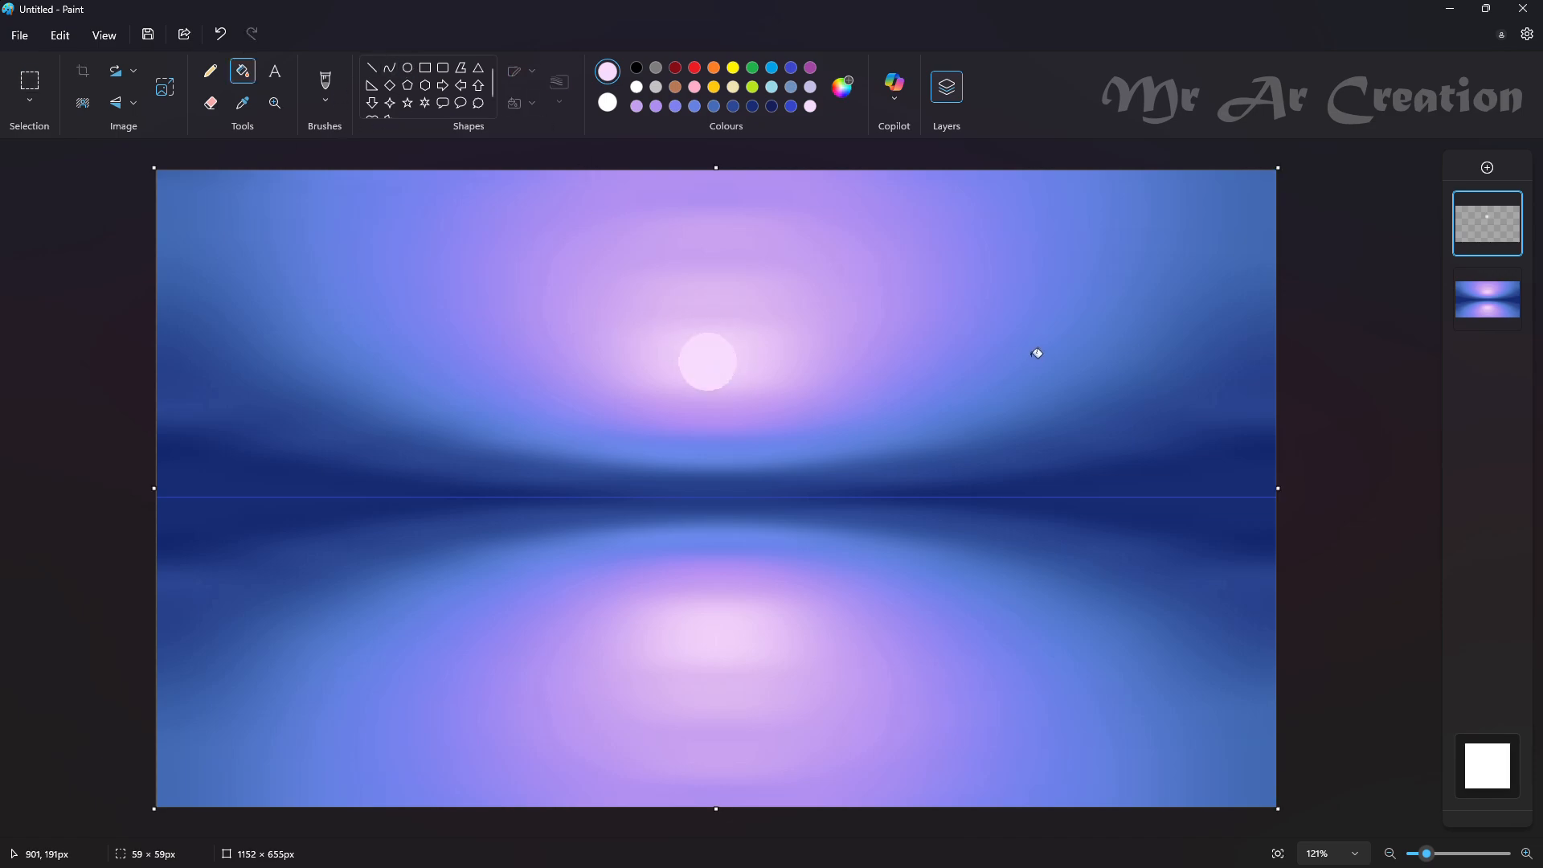
# Duplicate the pale pink moon onto the lower glow and stretch the copy horizontally into a wider oval reflection.
pyautogui.click(29, 81)
pyautogui.moveTo(659, 314)
pyautogui.mouseDown()
pyautogui.moveTo(808, 429)
pyautogui.moveTo(756, 628)
pyautogui.mouseUp()
pyautogui.moveTo(666, 623); pyautogui.dragTo(638, 617)
pyautogui.moveTo(815, 623); pyautogui.dragTo(833, 619)
pyautogui.moveTo(780, 614)
pyautogui.mouseDown()
pyautogui.moveTo(803, 614)
pyautogui.moveTo(791, 612)
pyautogui.mouseUp()
pyautogui.click(1357, 503)
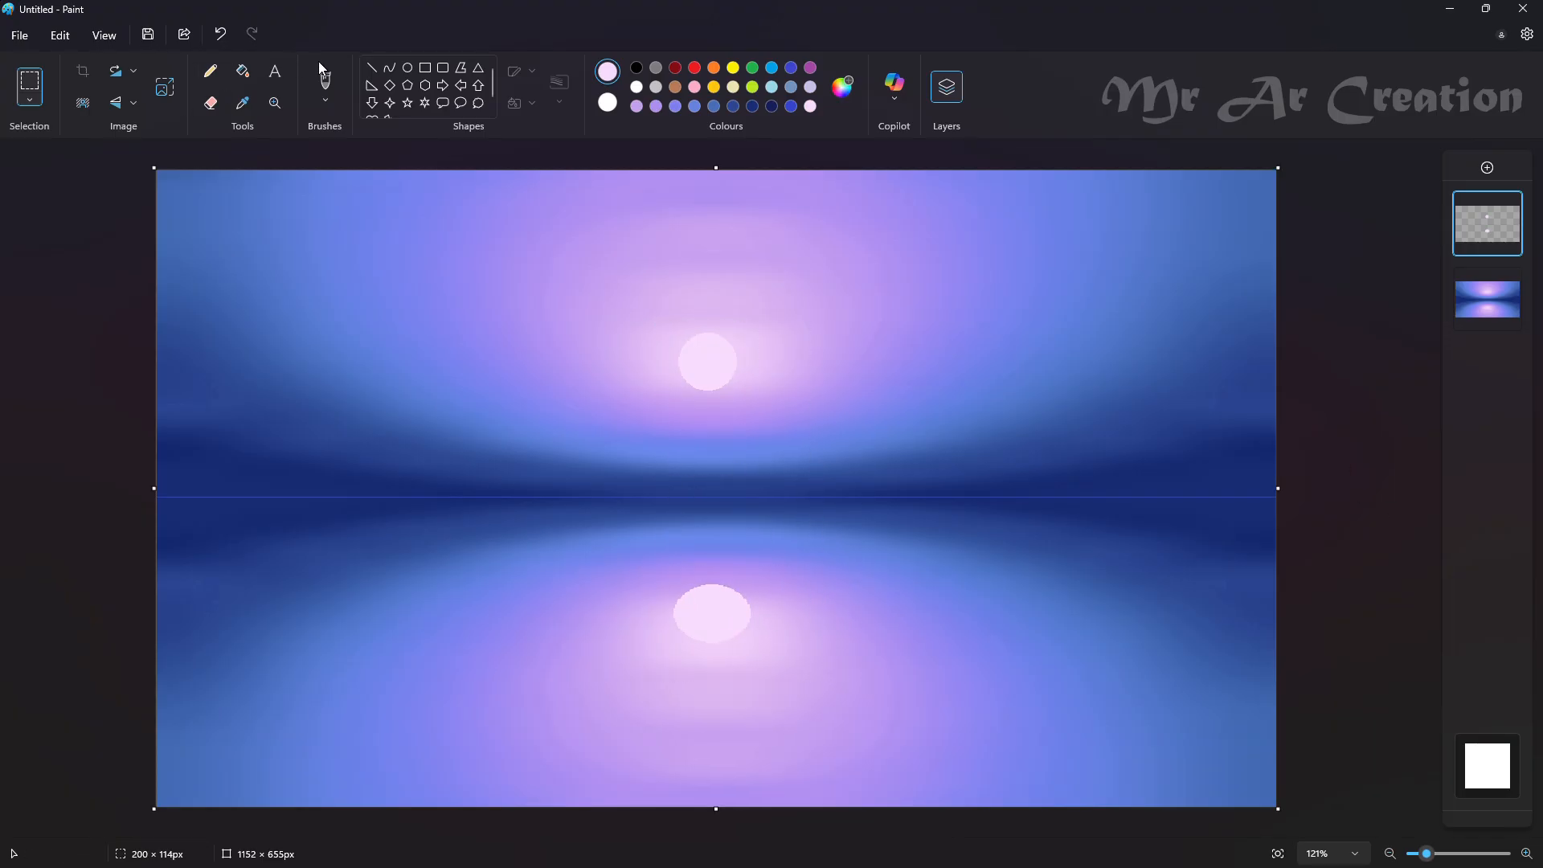
# Sample the dark blue #233B84 below the horizon and lighten it as the line colour.
pyautogui.click(371, 67)
pyautogui.click(242, 102)
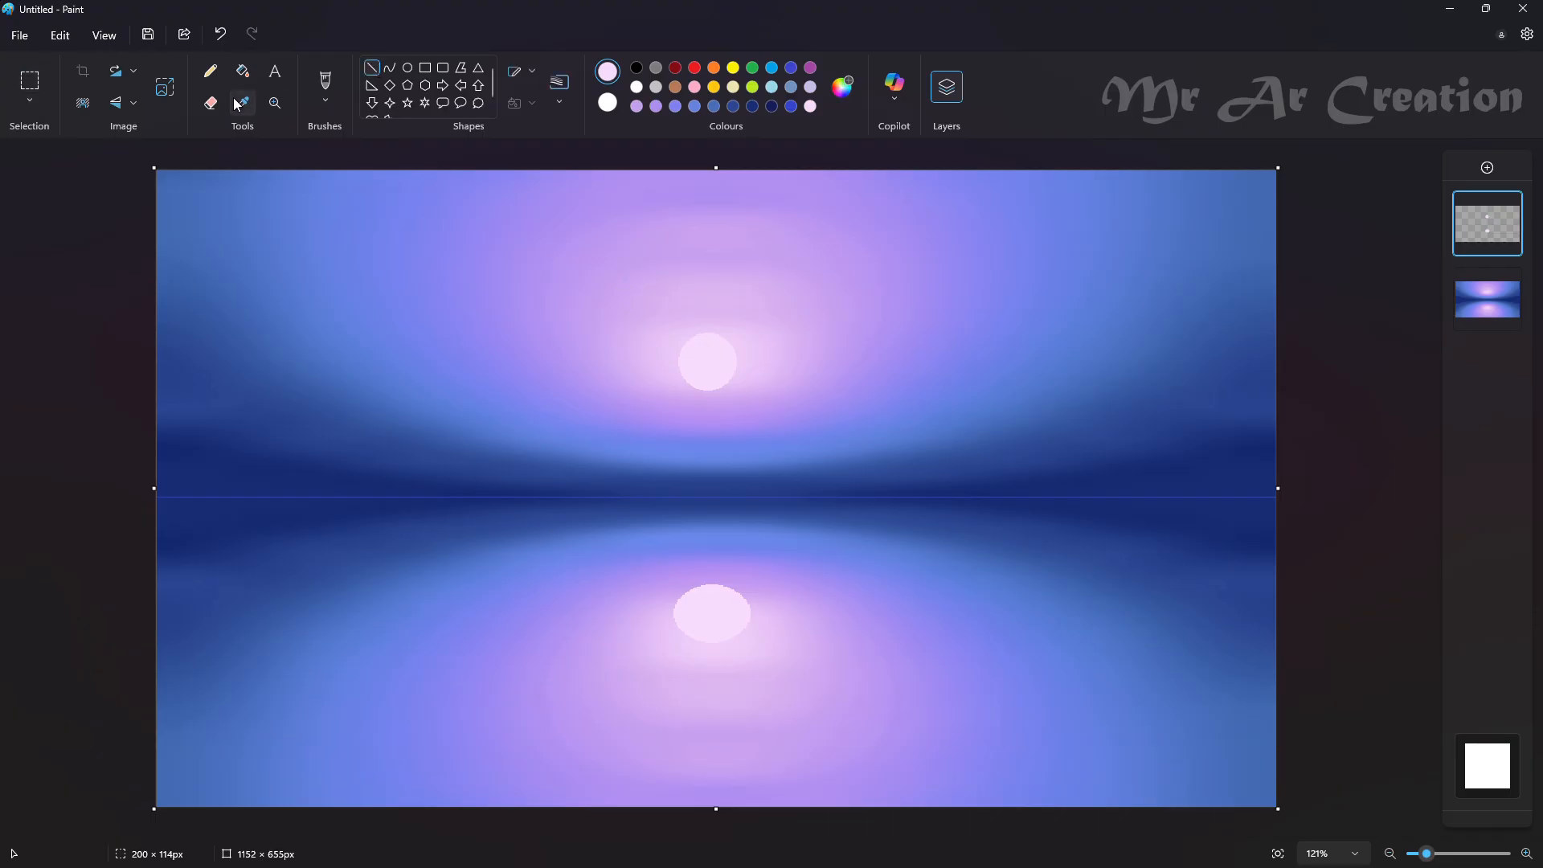
pyautogui.click(348, 534)
pyautogui.click(843, 88)
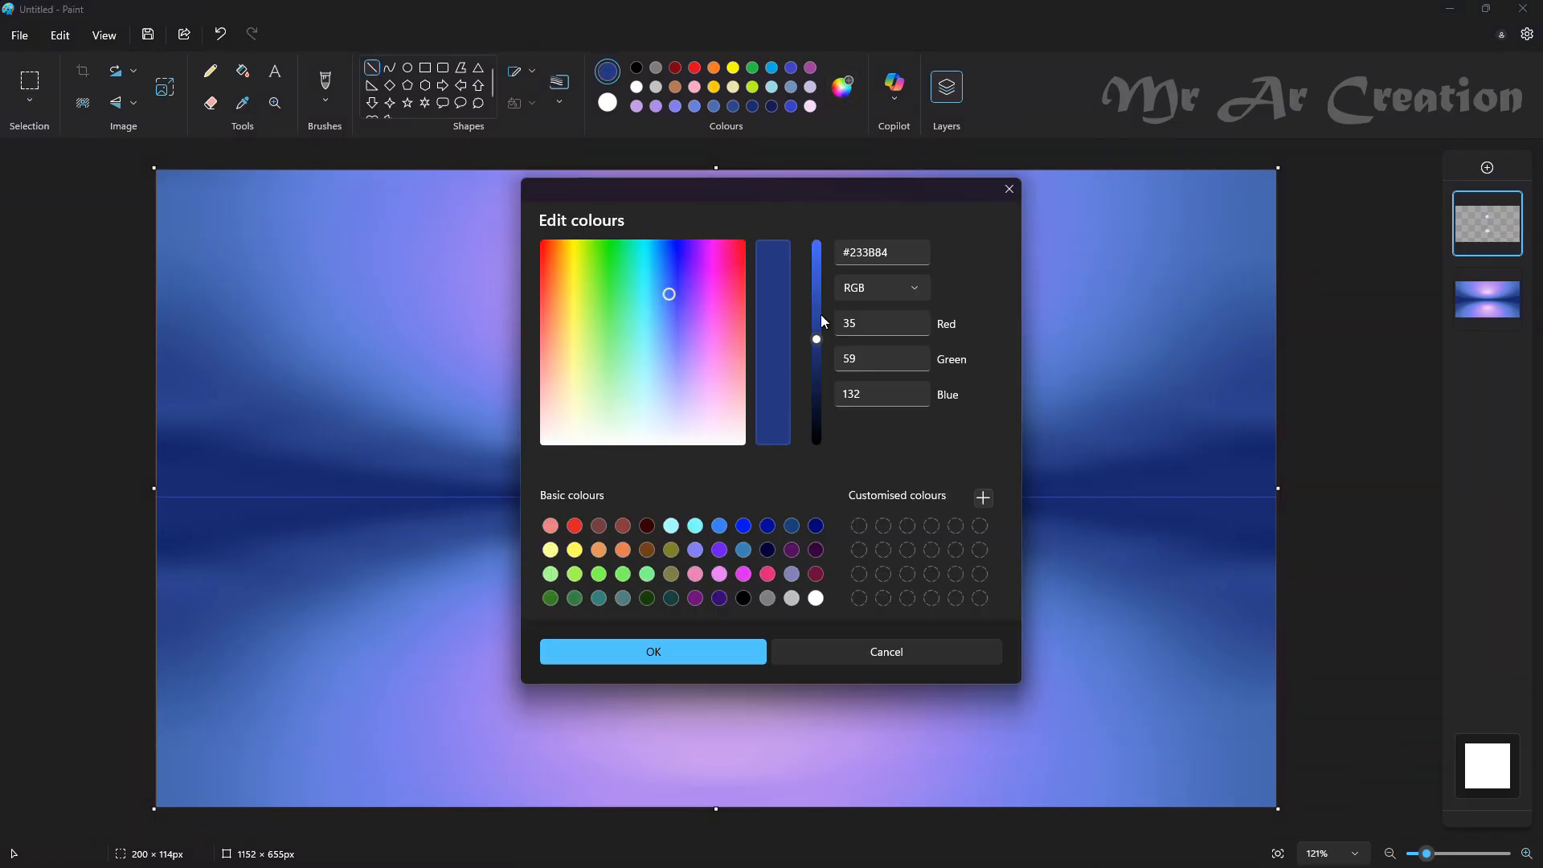
pyautogui.moveTo(817, 334); pyautogui.dragTo(816, 278)
pyautogui.click(723, 657)
# Try short horizontal ripple lines in the lightened blue below the horizon and undo them.
pyautogui.moveTo(309, 516); pyautogui.dragTo(588, 516)
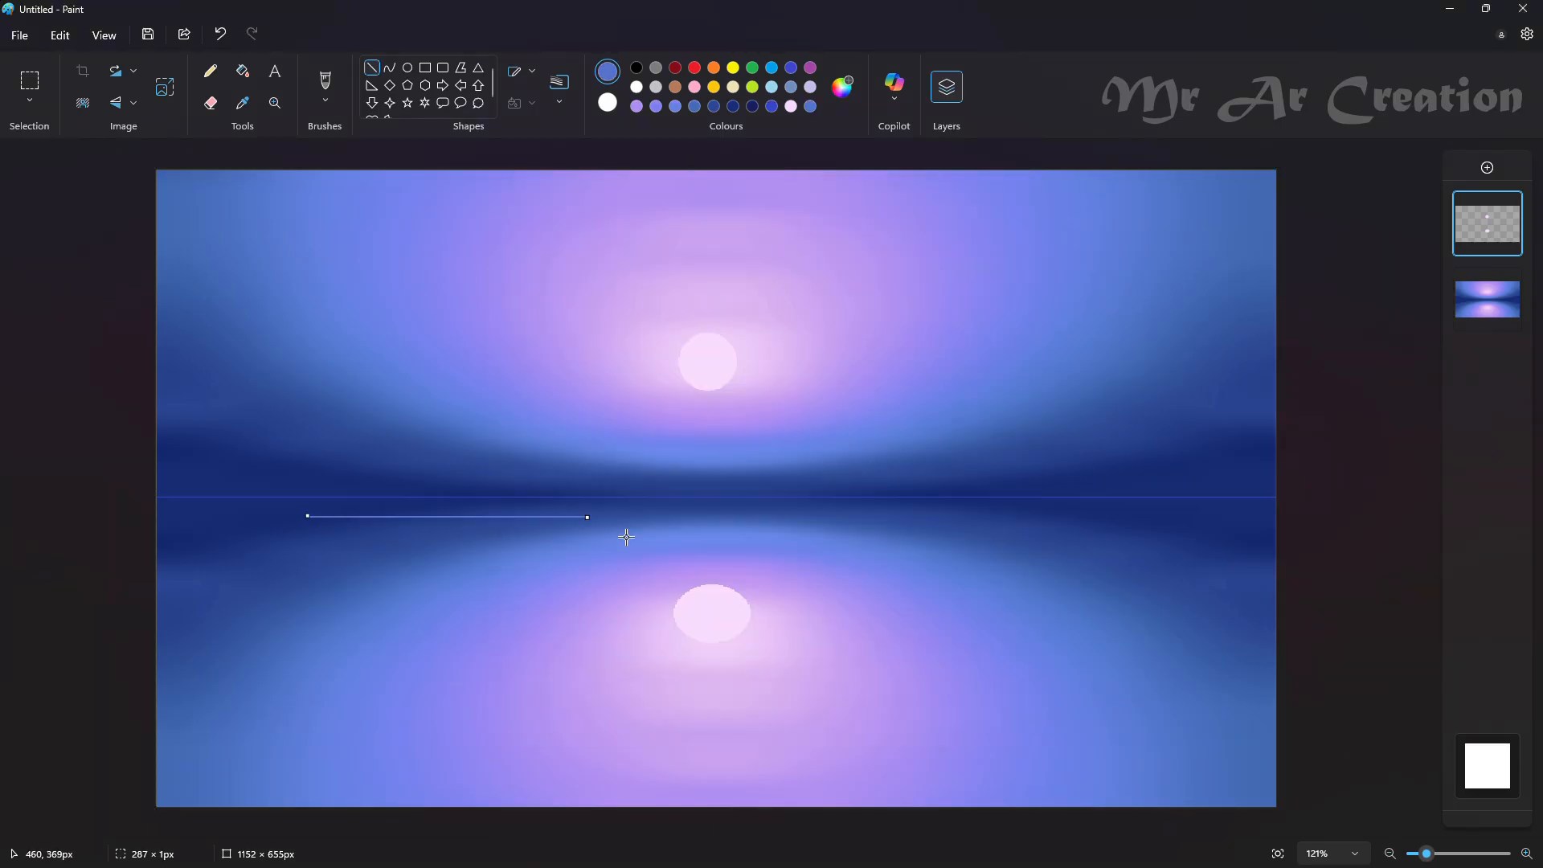
pyautogui.hotkey('ctrl', 'z')
pyautogui.moveTo(367, 522); pyautogui.dragTo(599, 522)
pyautogui.moveTo(790, 539); pyautogui.dragTo(1041, 538)
pyautogui.moveTo(696, 508); pyautogui.dragTo(1003, 511)
pyautogui.hotkey('ctrl', 'z')
pyautogui.hotkey('ctrl', 'z')
pyautogui.hotkey('ctrl', 'z')
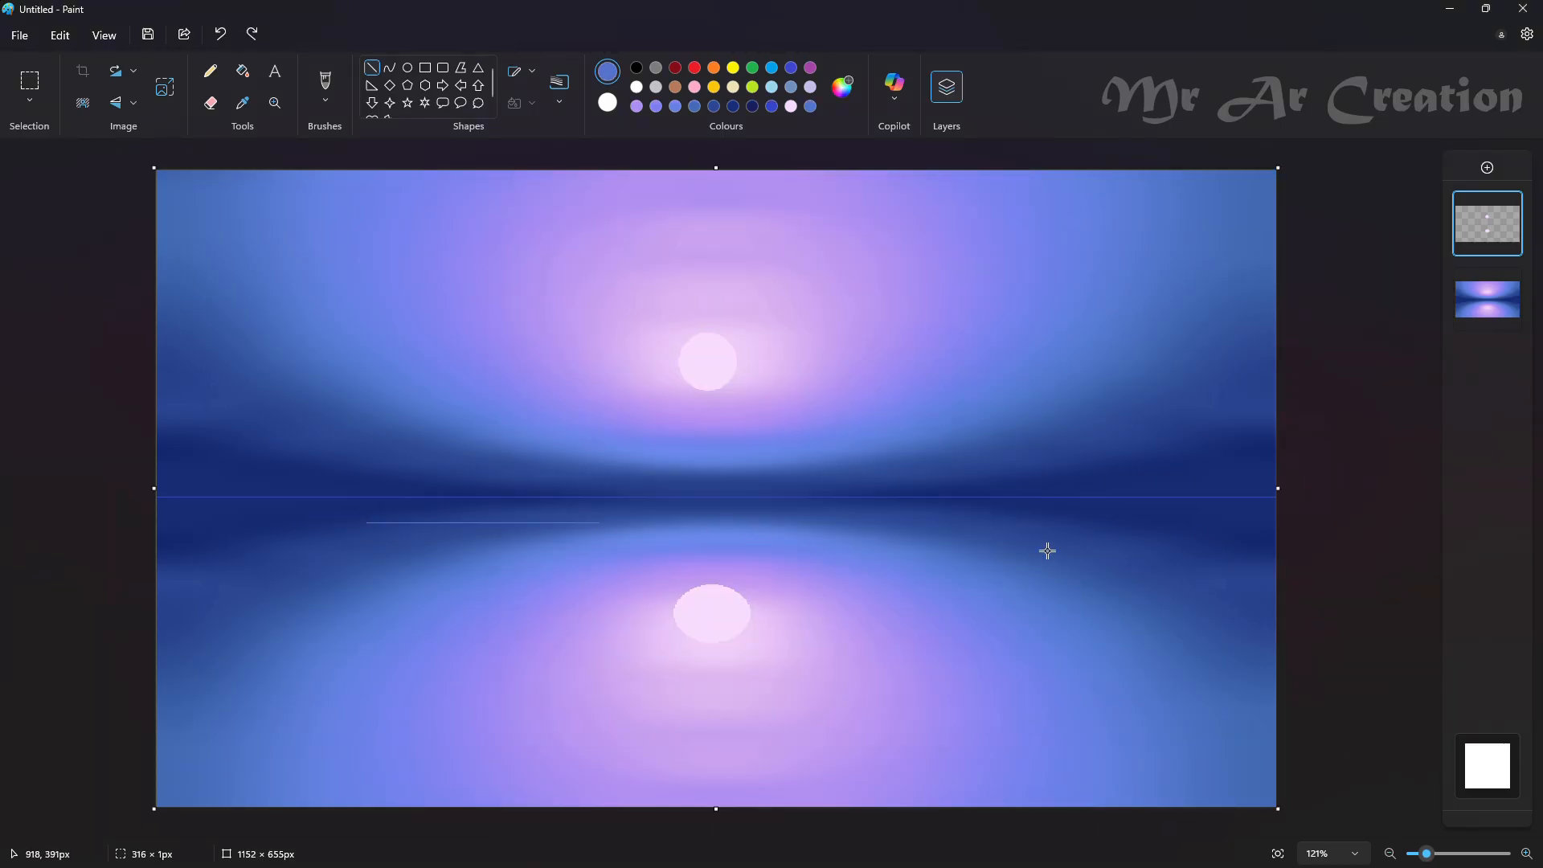
# Sample the light purple beside the moon's reflection as the line colour.
pyautogui.click(242, 102)
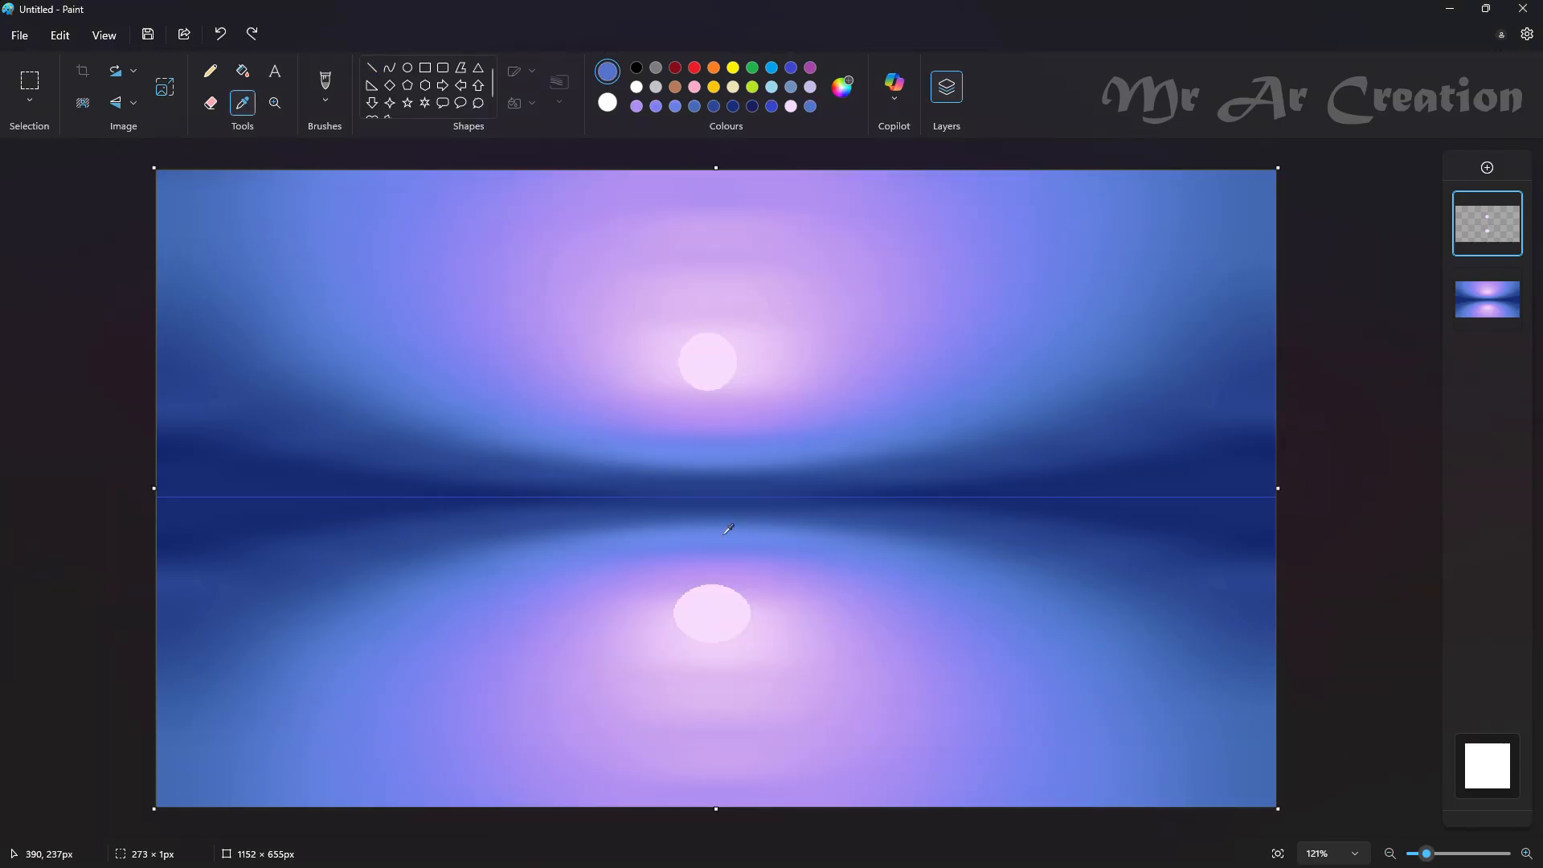
pyautogui.click(662, 596)
pyautogui.moveTo(809, 520); pyautogui.dragTo(1026, 520)
pyautogui.hotkey('ctrl', 'z')
pyautogui.moveTo(335, 513); pyautogui.dragTo(722, 513)
pyautogui.moveTo(743, 527); pyautogui.dragTo(908, 527)
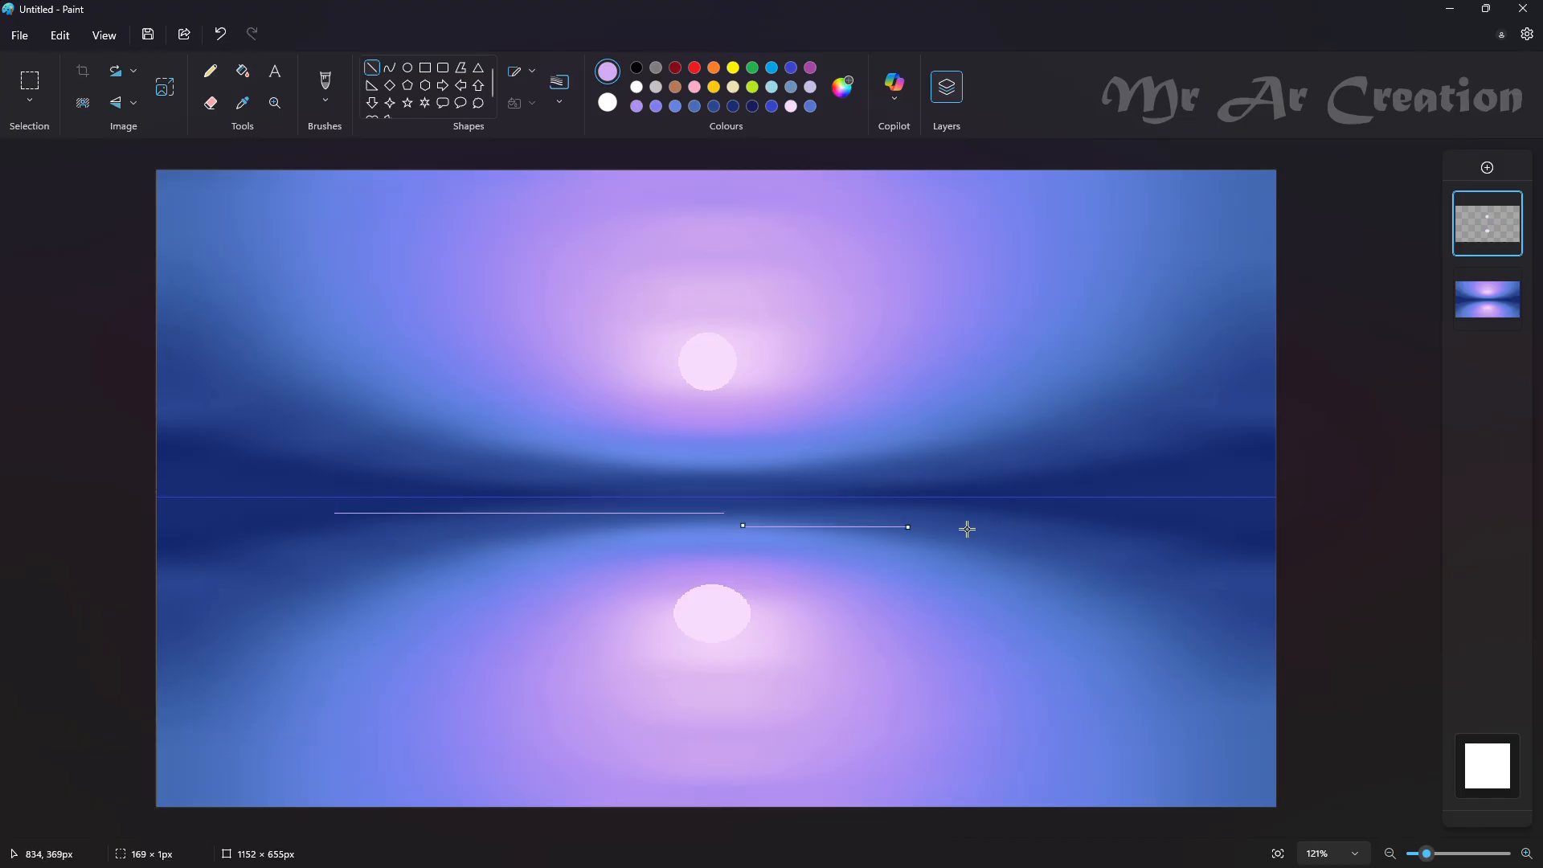
pyautogui.hotkey('ctrl', 'z')
pyautogui.hotkey('ctrl', 'z')
# Draw five short horizontal light purple ripple lines below the horizon, mostly on the right side of the water.
pyautogui.moveTo(344, 505); pyautogui.dragTo(526, 505)
pyautogui.moveTo(711, 534); pyautogui.dragTo(783, 534)
pyautogui.moveTo(992, 527); pyautogui.dragTo(1210, 527)
pyautogui.moveTo(946, 561); pyautogui.dragTo(1152, 562)
pyautogui.moveTo(1016, 621); pyautogui.dragTo(1267, 622)
pyautogui.moveTo(480, 566); pyautogui.dragTo(739, 565)
pyautogui.moveTo(552, 576); pyautogui.dragTo(727, 576)
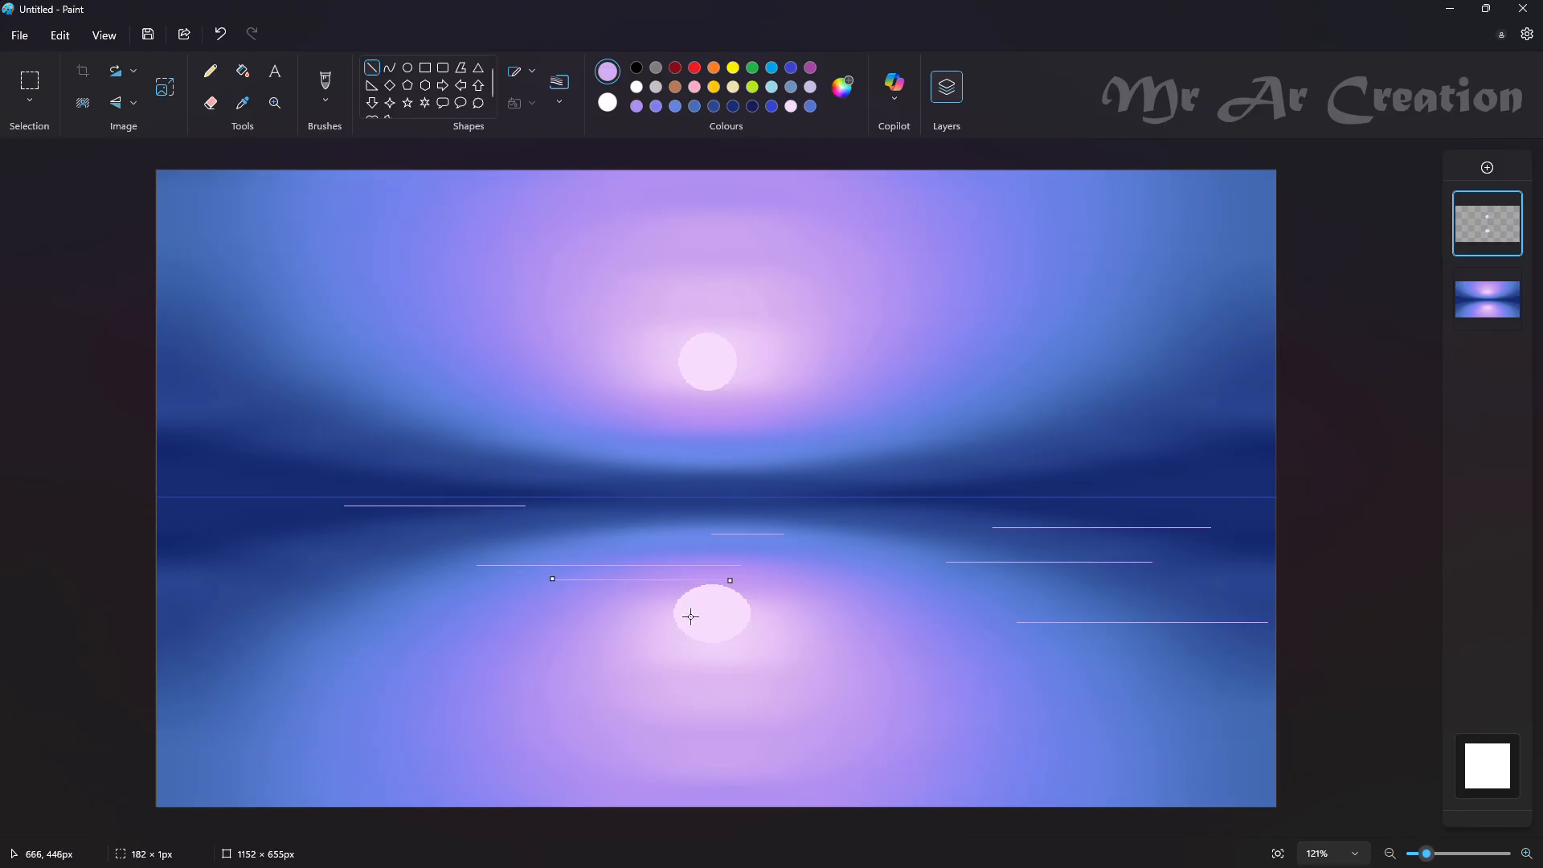
pyautogui.moveTo(459, 593); pyautogui.dragTo(578, 594)
pyautogui.moveTo(236, 592); pyautogui.dragTo(406, 592)
pyautogui.hotkey('ctrl', 'z')
pyautogui.hotkey('ctrl', 'z')
pyautogui.hotkey('ctrl', 'z')
pyautogui.hotkey('ctrl', 'z')
# Add a new layer and draw seven horizontal light purple ripple lines across the water around the moon's reflection.
pyautogui.click(1486, 167)
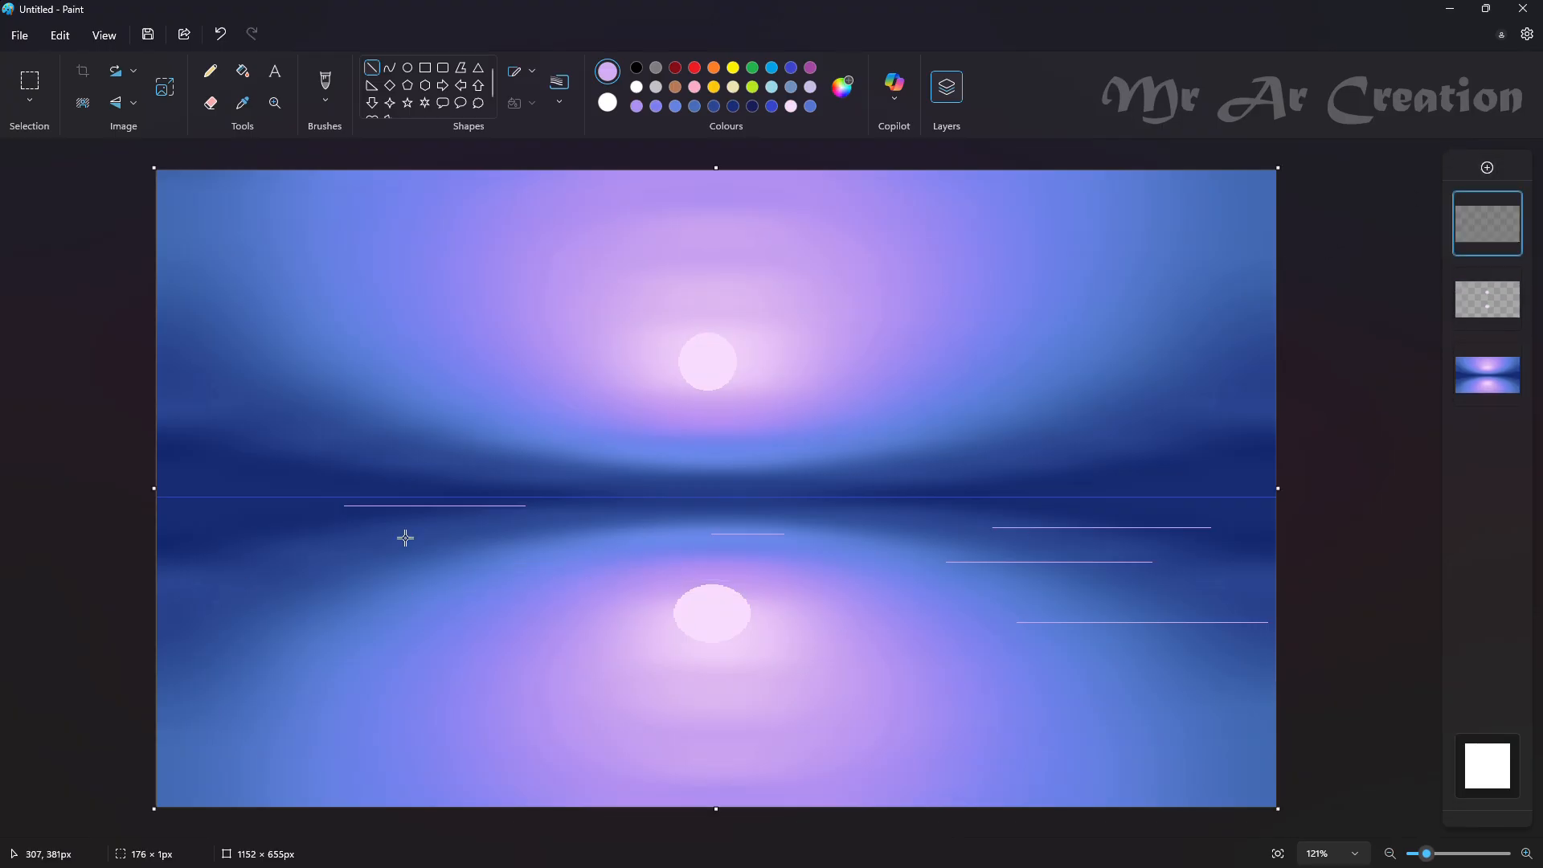
pyautogui.moveTo(405, 538); pyautogui.dragTo(680, 538)
pyautogui.moveTo(401, 565); pyautogui.dragTo(578, 565)
pyautogui.moveTo(264, 593)
pyautogui.mouseDown()
pyautogui.moveTo(447, 593)
pyautogui.moveTo(454, 621)
pyautogui.mouseUp()
pyautogui.moveTo(393, 650); pyautogui.dragTo(723, 650)
pyautogui.moveTo(745, 692); pyautogui.dragTo(966, 691)
pyautogui.moveTo(883, 625); pyautogui.dragTo(1053, 626)
pyautogui.moveTo(1050, 687); pyautogui.dragTo(1242, 687)
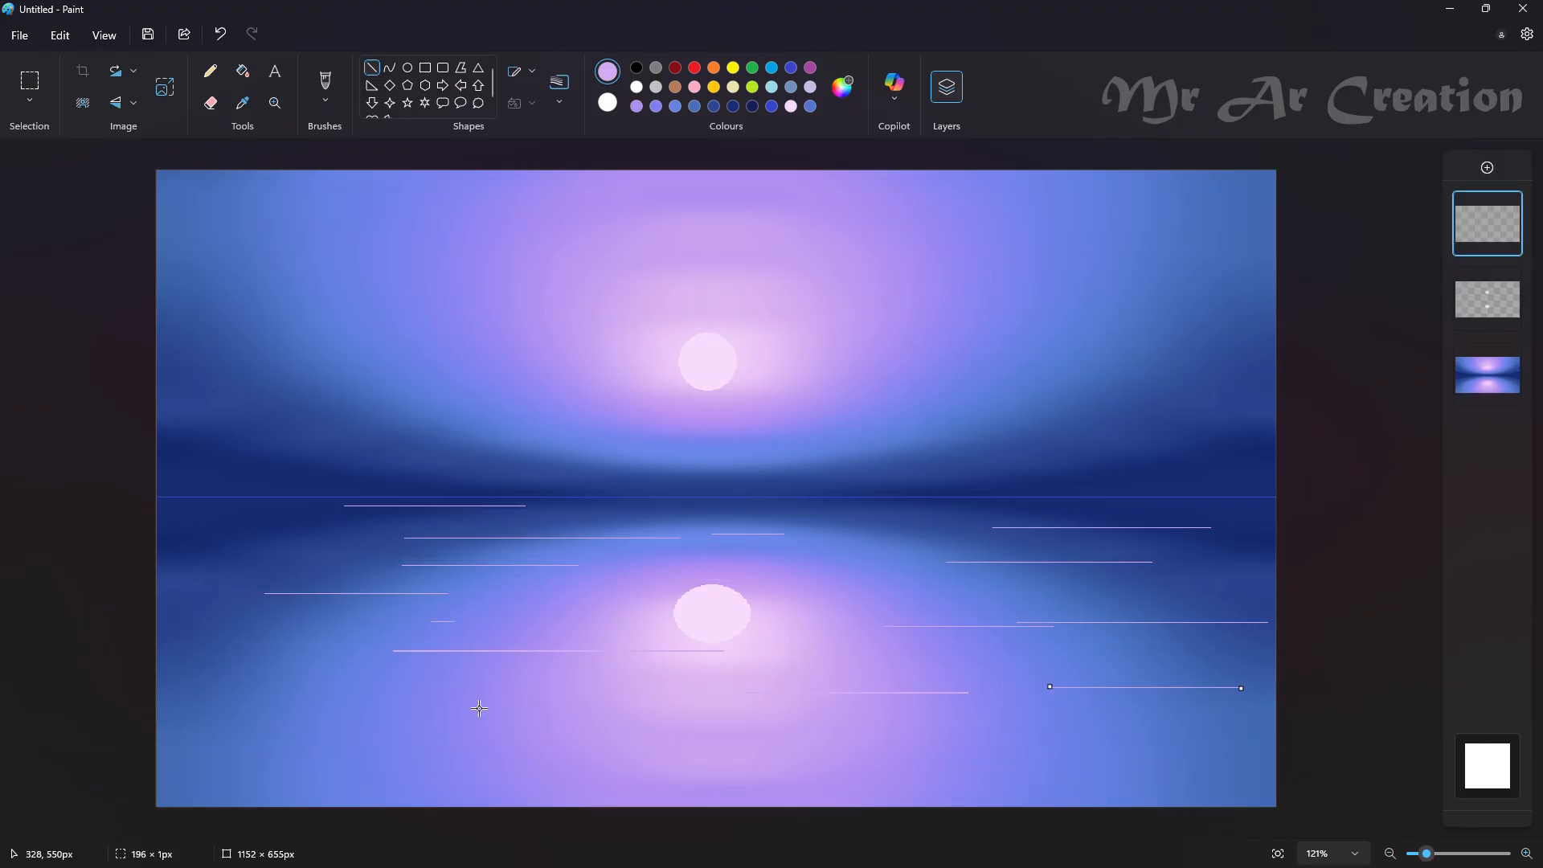
# Draw more long horizontal ripple lines near the image's lower edge and just below the horizon, some running past the canvas edges.
pyautogui.moveTo(418, 729); pyautogui.dragTo(727, 729)
pyautogui.moveTo(162, 687); pyautogui.dragTo(506, 687)
pyautogui.moveTo(191, 729); pyautogui.dragTo(523, 729)
pyautogui.moveTo(759, 753); pyautogui.dragTo(1262, 753)
pyautogui.moveTo(1267, 777); pyautogui.dragTo(1347, 778)
pyautogui.moveTo(145, 544); pyautogui.dragTo(361, 544)
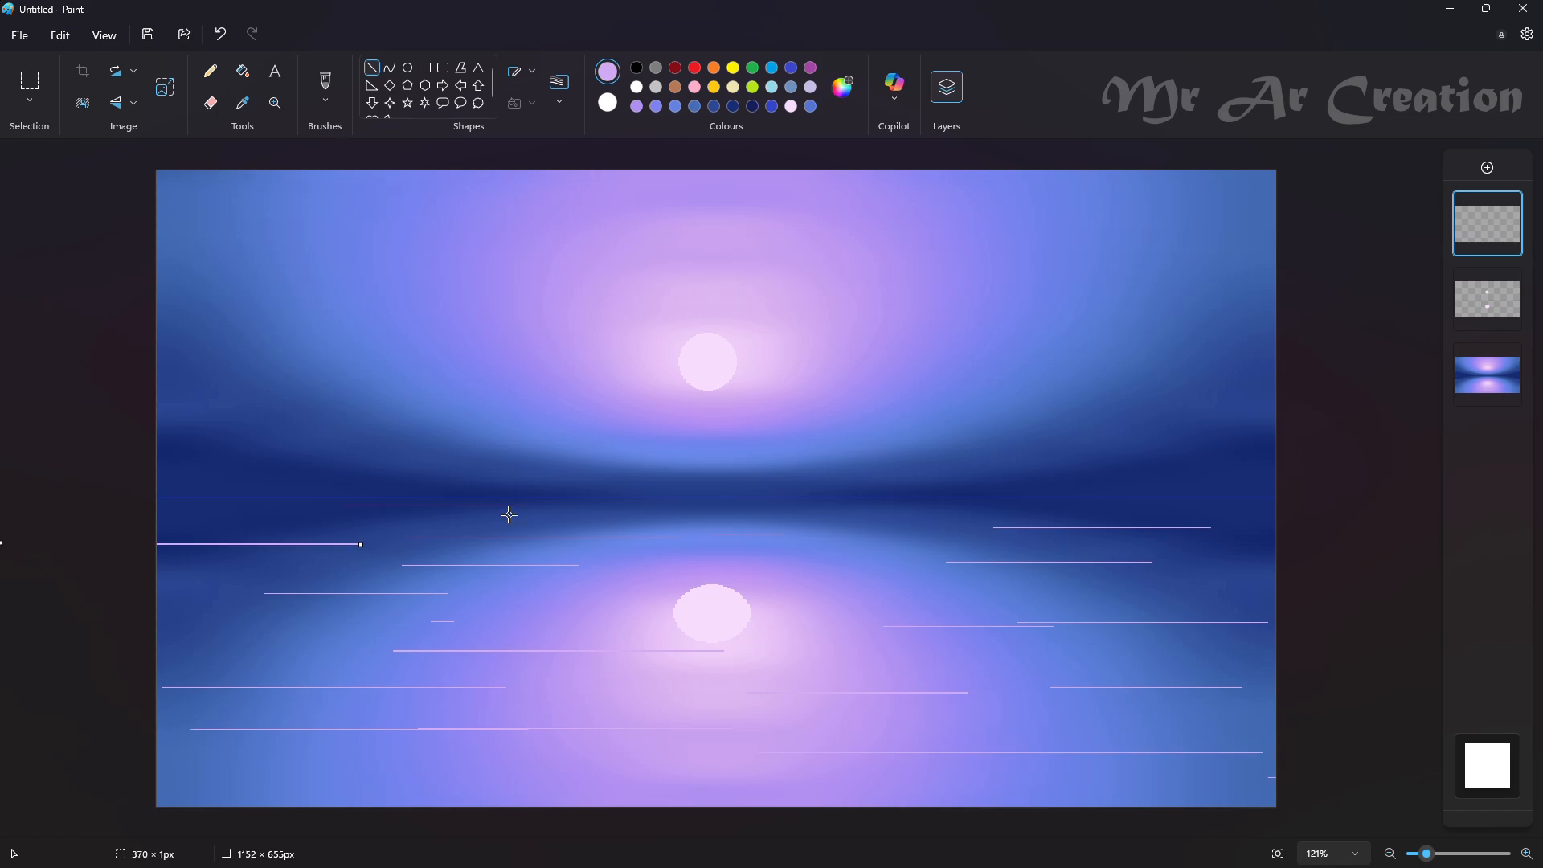
pyautogui.moveTo(641, 521); pyautogui.dragTo(886, 520)
pyautogui.moveTo(984, 510); pyautogui.dragTo(1443, 512)
pyautogui.moveTo(226, 521); pyautogui.dragTo(2, 518)
# Break the ripple lines and horizon line on both drawing layers into irregular dashes with a small eraser, ending on the upper layer.
pyautogui.click(211, 103)
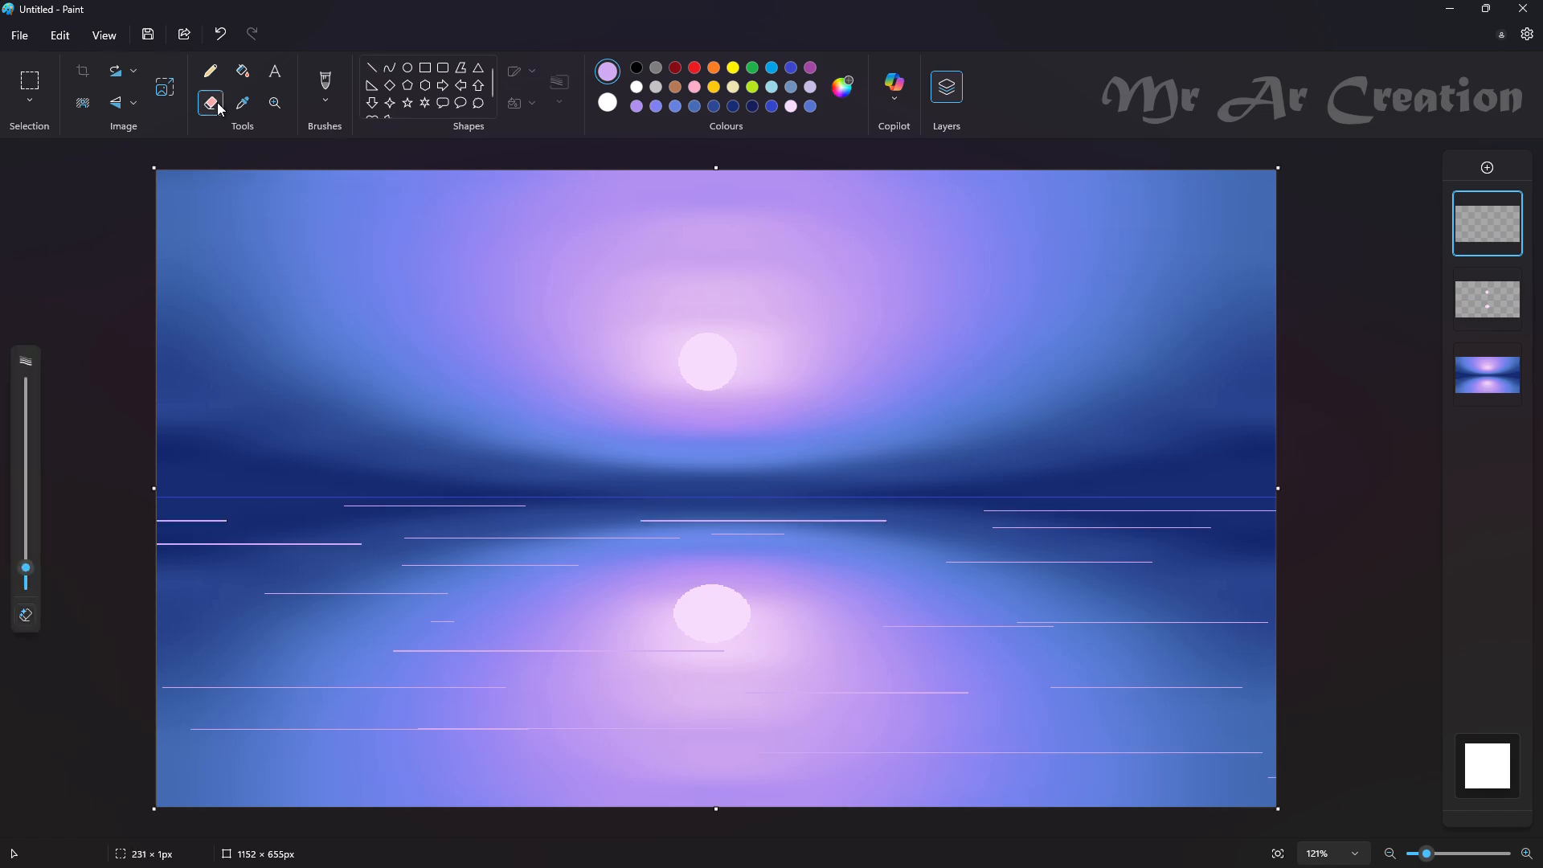
pyautogui.moveTo(31, 584); pyautogui.dragTo(35, 593)
pyautogui.moveTo(35, 588); pyautogui.dragTo(34, 581)
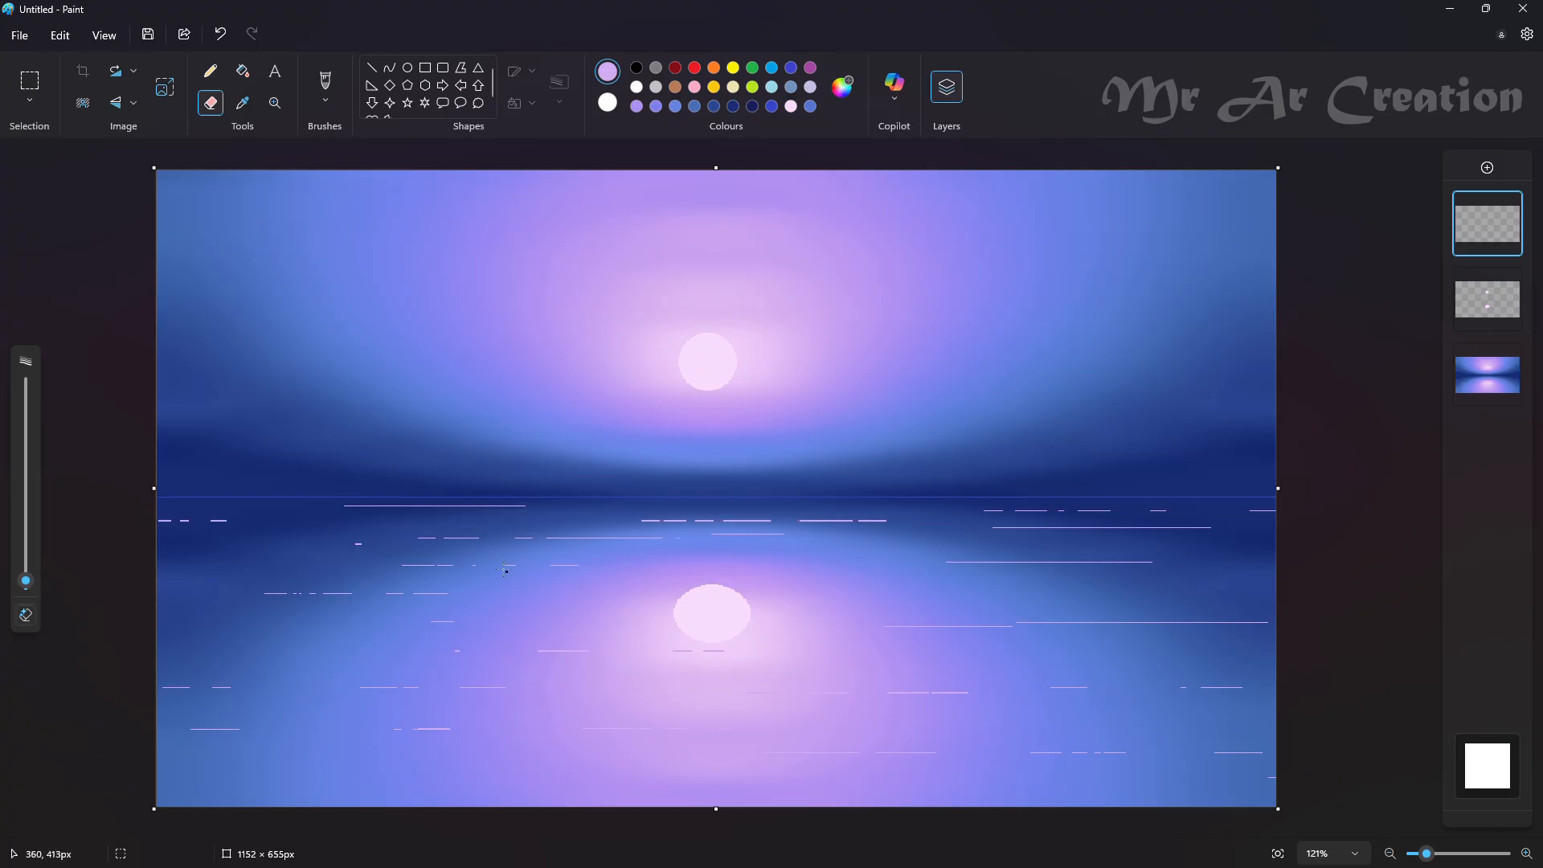
pyautogui.click(1486, 299)
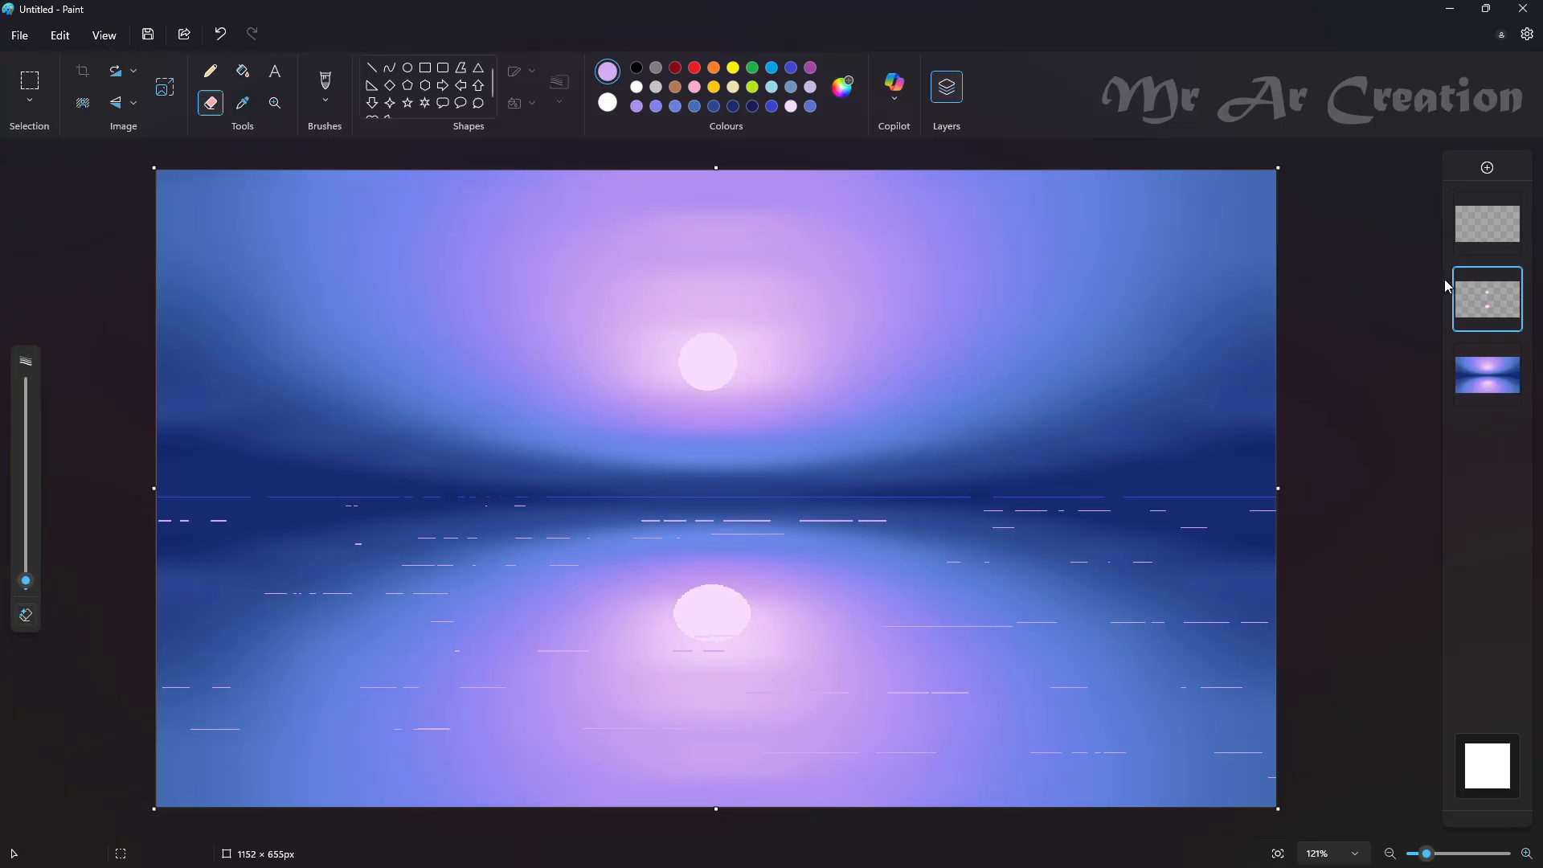
pyautogui.click(1487, 224)
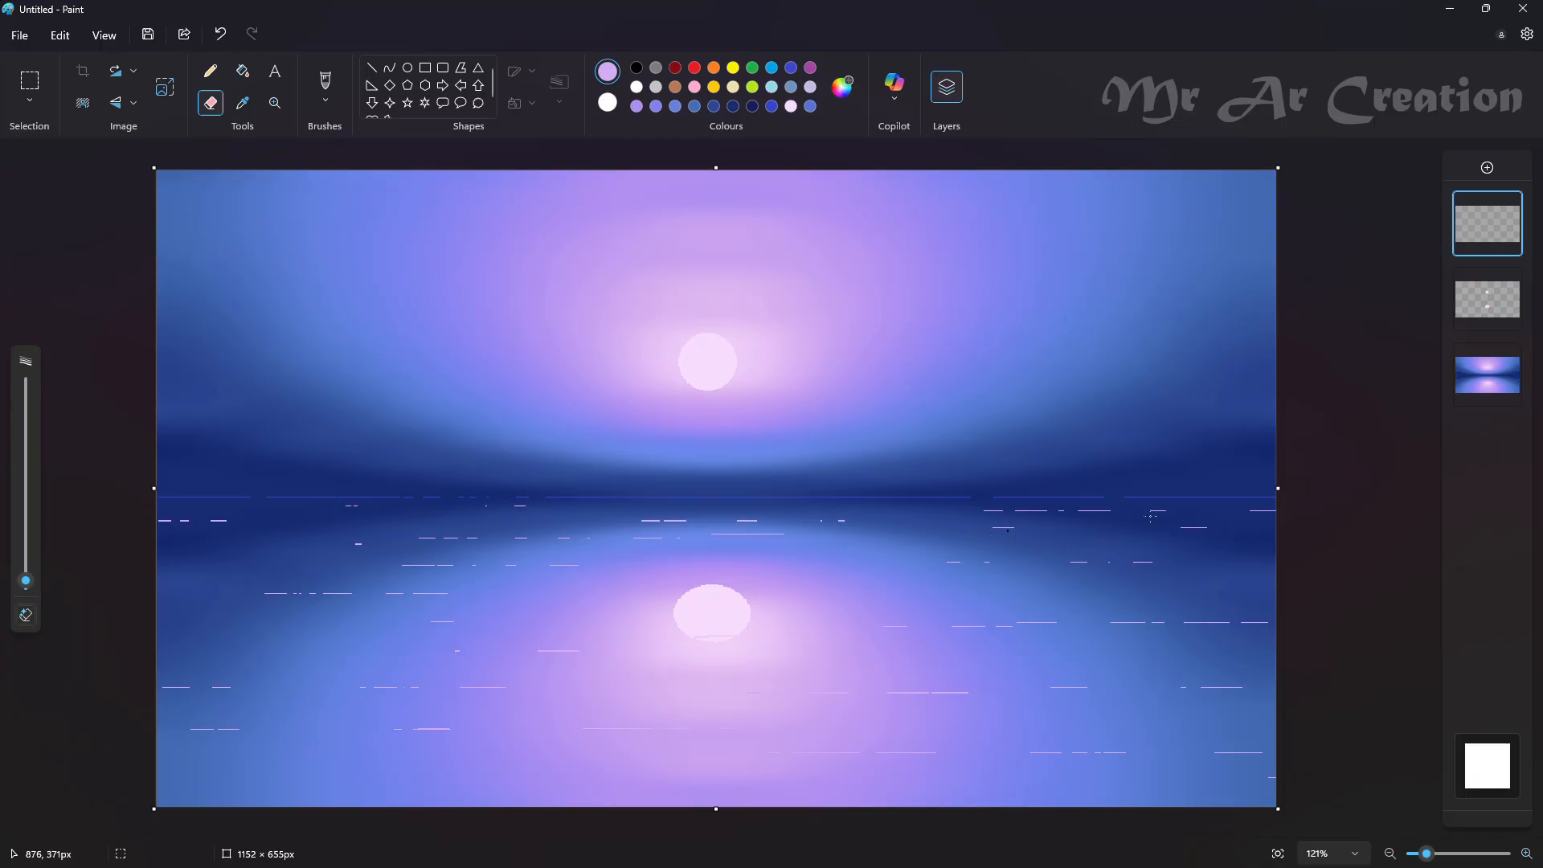
# Sample the horizon line's blue #3547CC and brighten it slightly as the drawing colour.
pyautogui.click(210, 71)
pyautogui.click(242, 103)
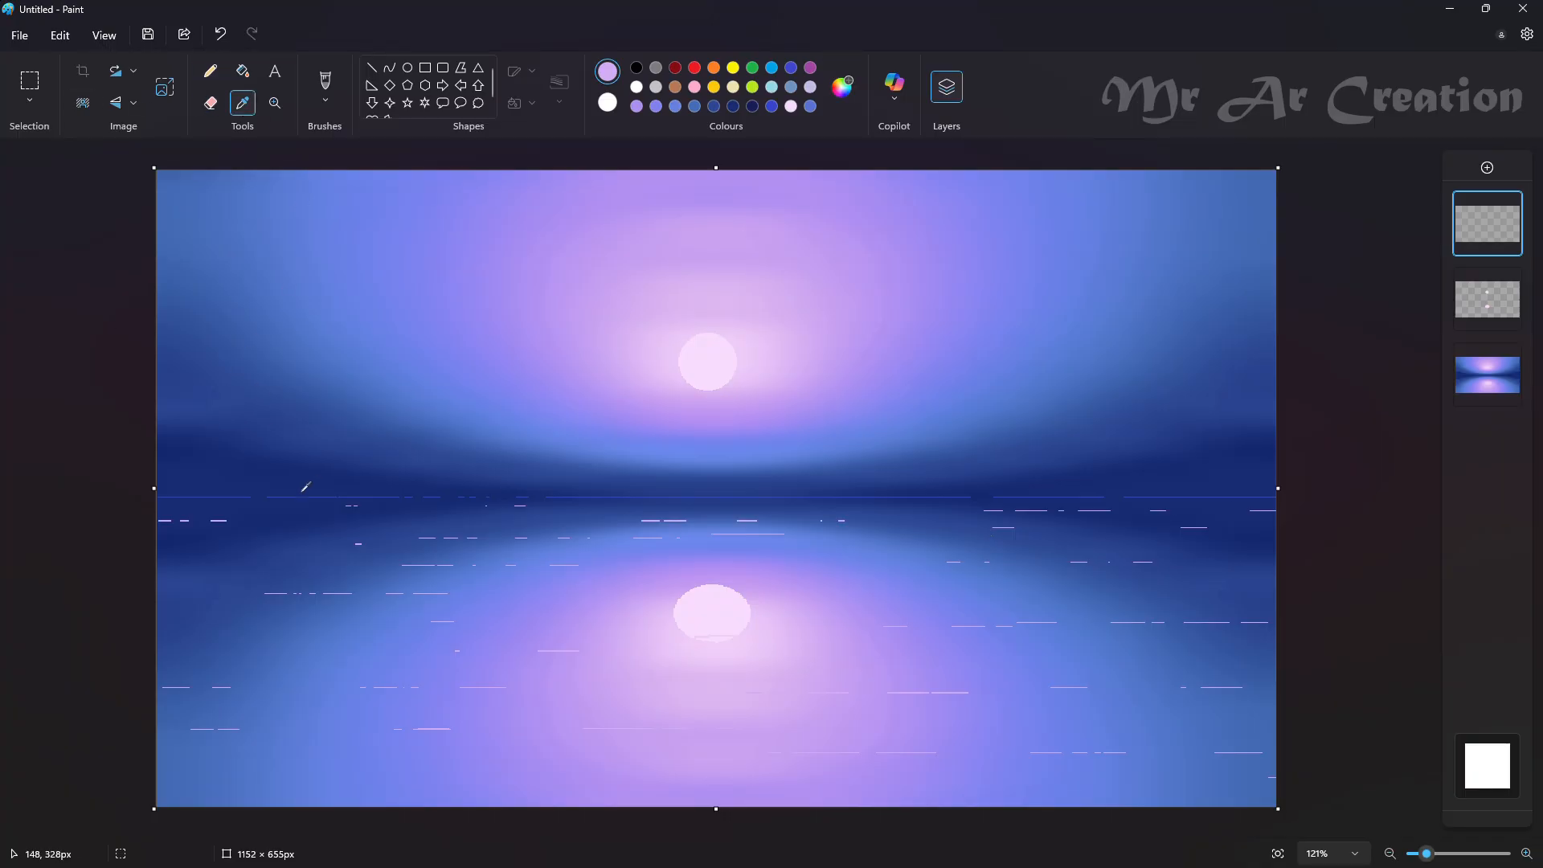
pyautogui.click(303, 477)
pyautogui.click(842, 87)
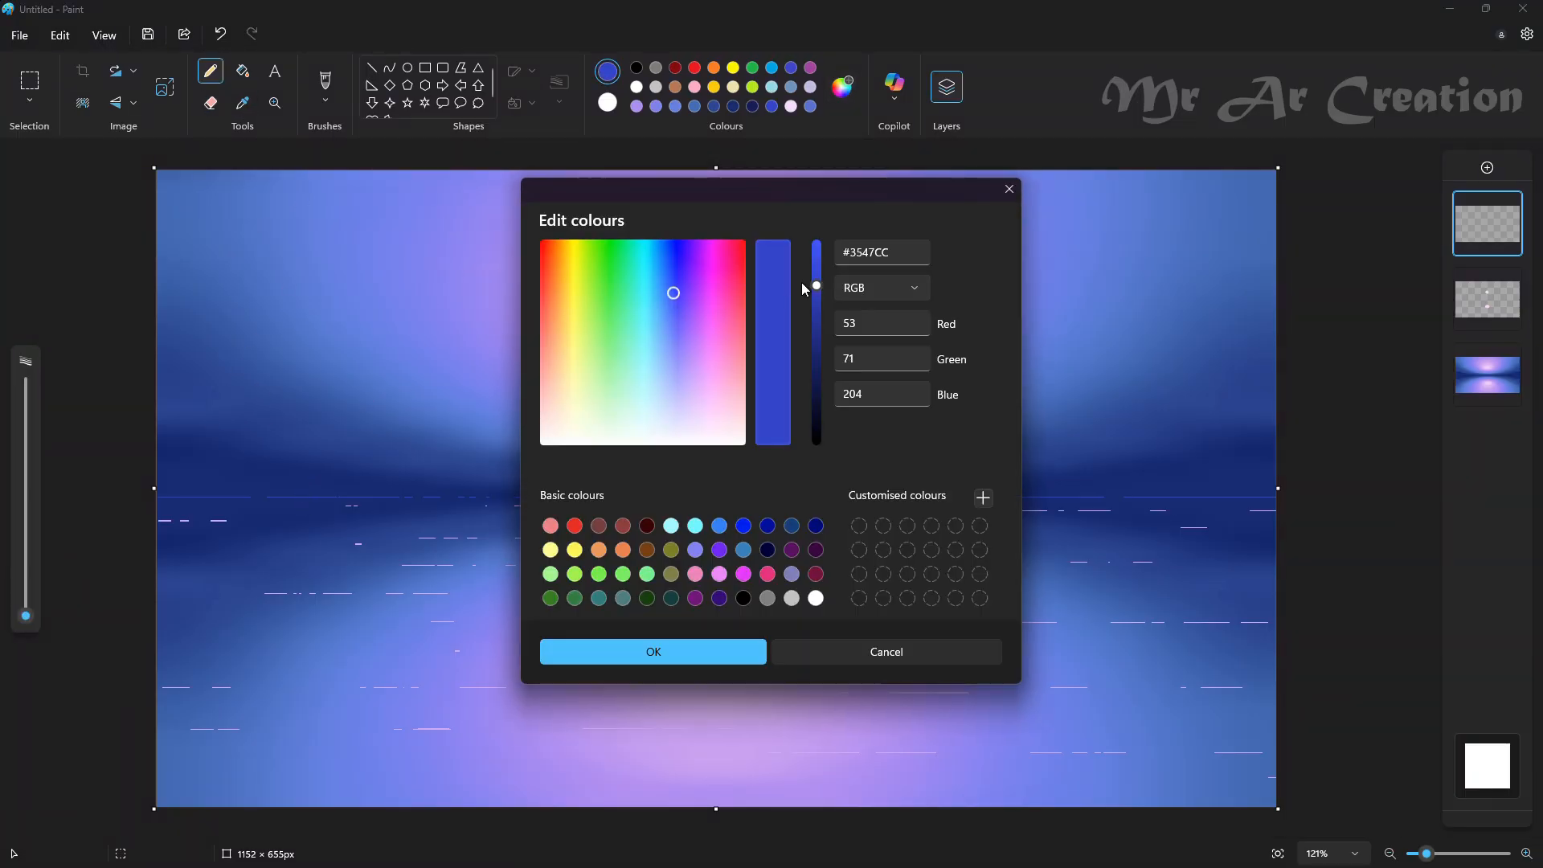
pyautogui.moveTo(817, 281); pyautogui.dragTo(816, 269)
pyautogui.click(653, 651)
# Draw short horizontal bright blue ripple lines on the left side of the water.
pyautogui.click(371, 67)
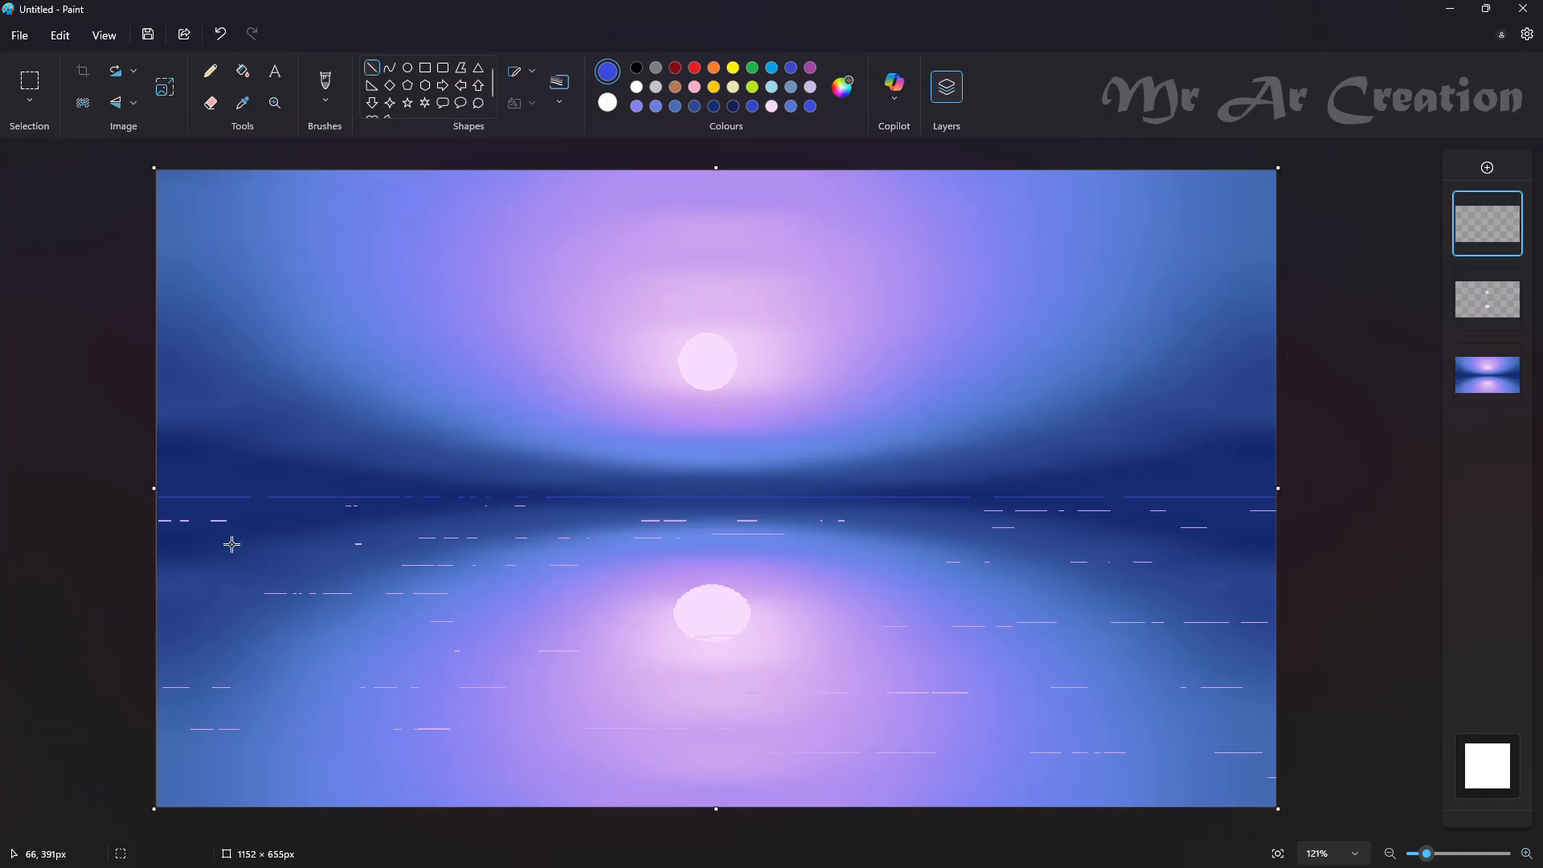
pyautogui.moveTo(237, 528)
pyautogui.mouseDown()
pyautogui.moveTo(108, 528)
pyautogui.moveTo(394, 515)
pyautogui.mouseUp()
pyautogui.moveTo(310, 560); pyautogui.dragTo(226, 558)
# Darken the colour of the last ripple line to navy and draw another dark ripple near the water's left edge.
pyautogui.click(842, 86)
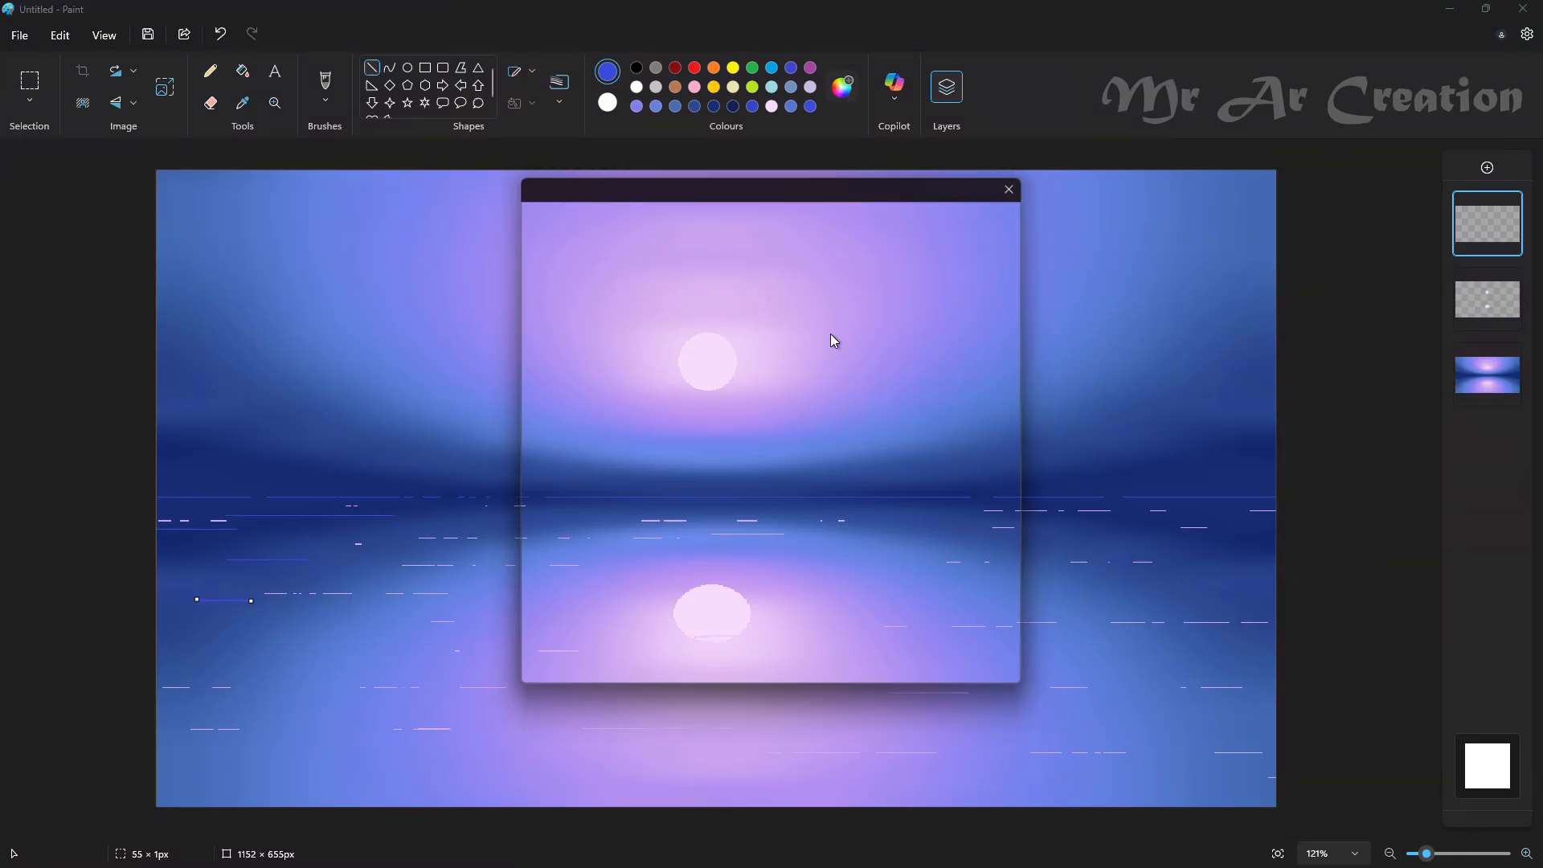
pyautogui.click(816, 368)
pyautogui.click(683, 651)
pyautogui.moveTo(241, 506); pyautogui.dragTo(61, 505)
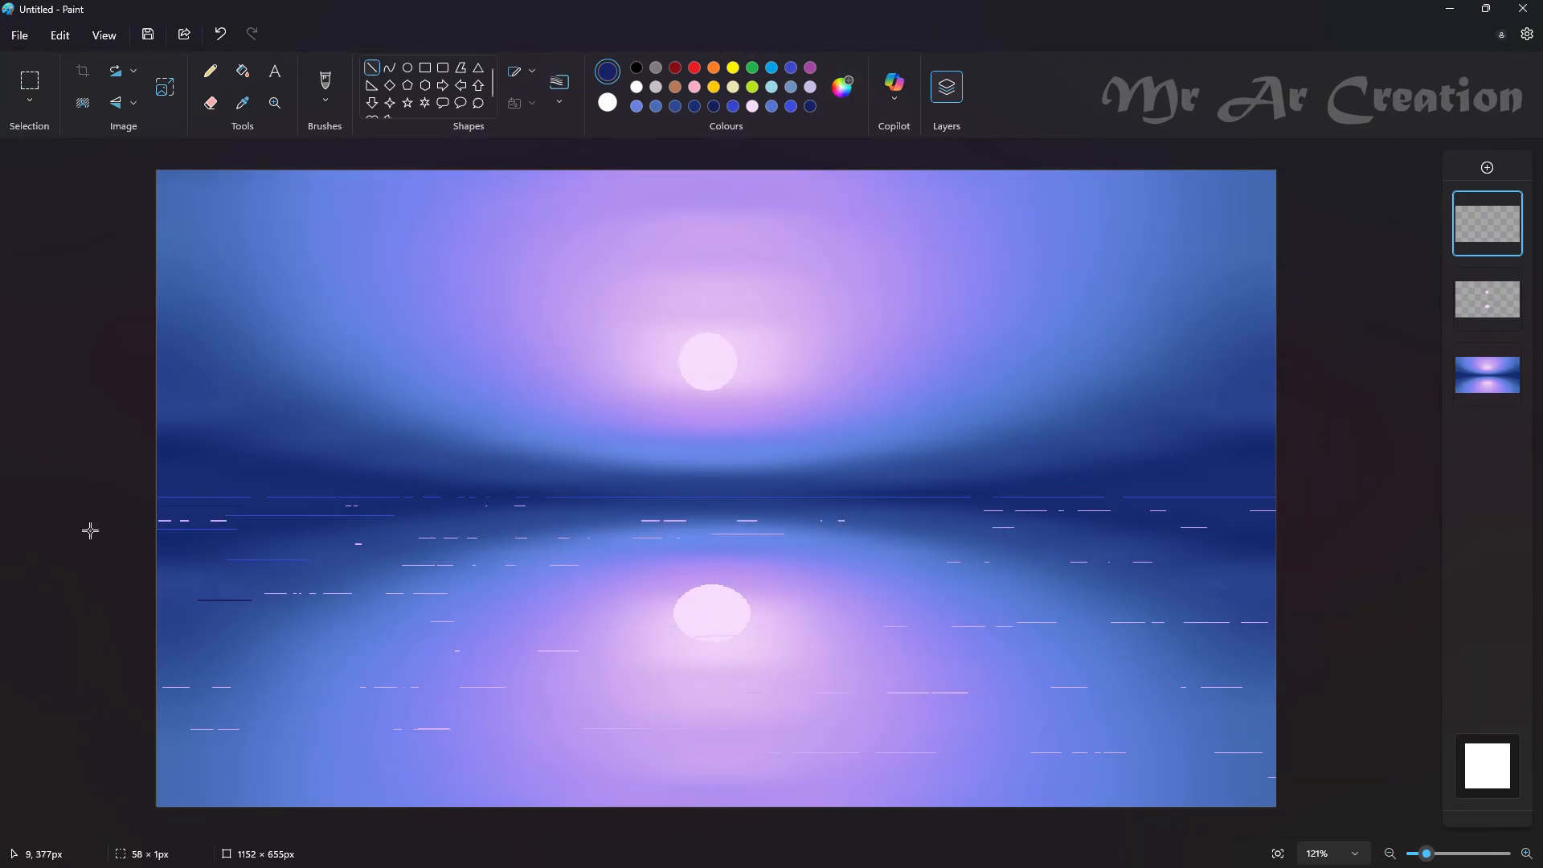
# Draw short horizontal navy ripple lines along the right side and the lower-left part of the water.
pyautogui.moveTo(1324, 577); pyautogui.dragTo(1231, 576)
pyautogui.moveTo(1103, 660); pyautogui.dragTo(1212, 659)
pyautogui.moveTo(1197, 709); pyautogui.dragTo(1363, 712)
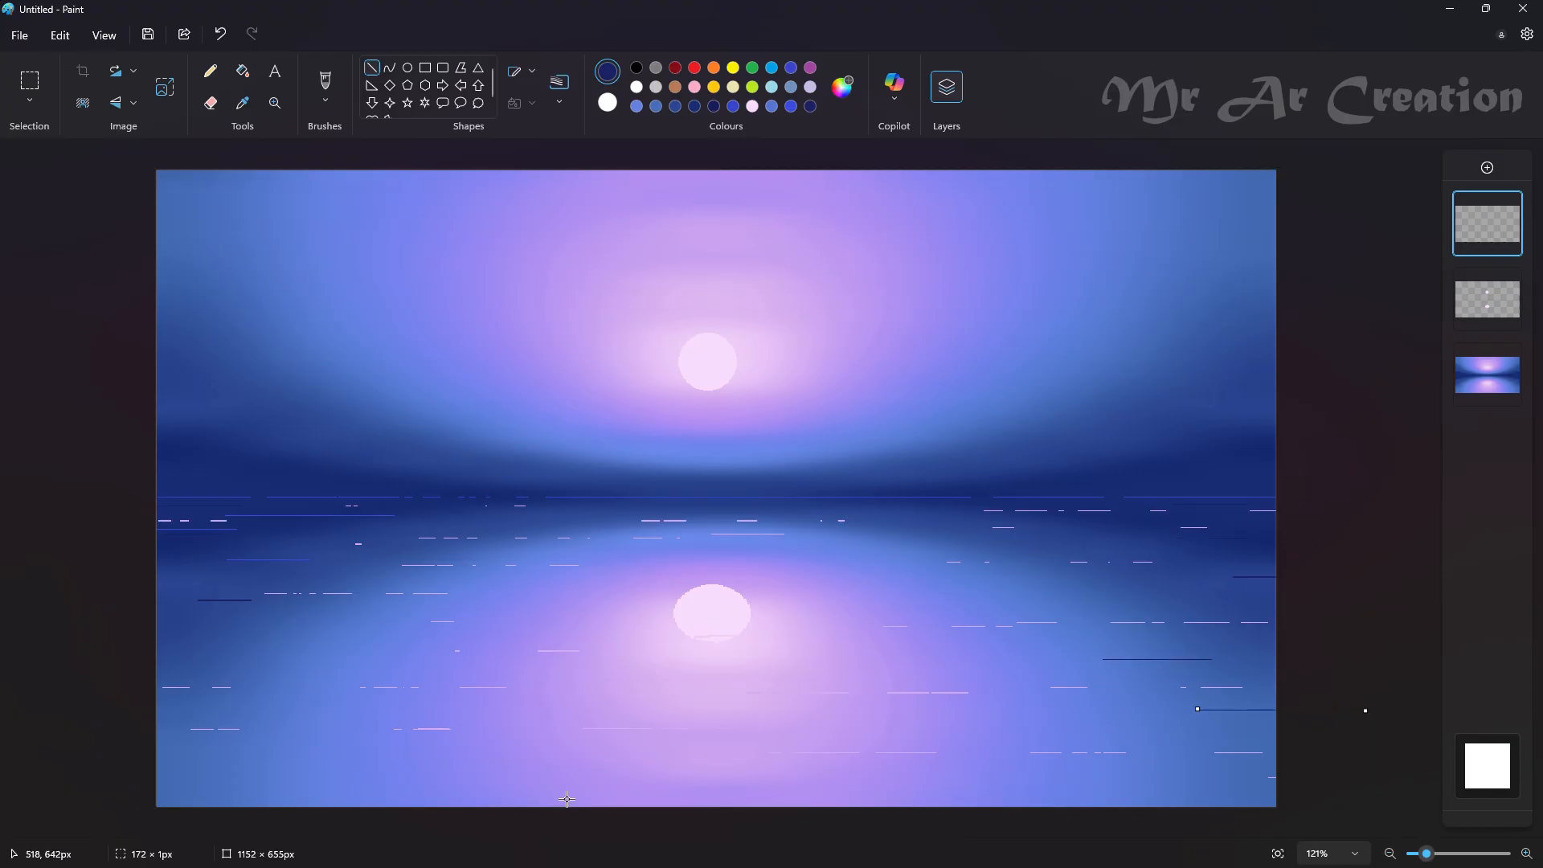
pyautogui.moveTo(179, 795)
pyautogui.mouseDown()
pyautogui.moveTo(397, 810)
pyautogui.moveTo(157, 787)
pyautogui.moveTo(336, 804)
pyautogui.mouseUp()
pyautogui.hotkey('ctrl', 'z')
pyautogui.hotkey('ctrl', 'z')
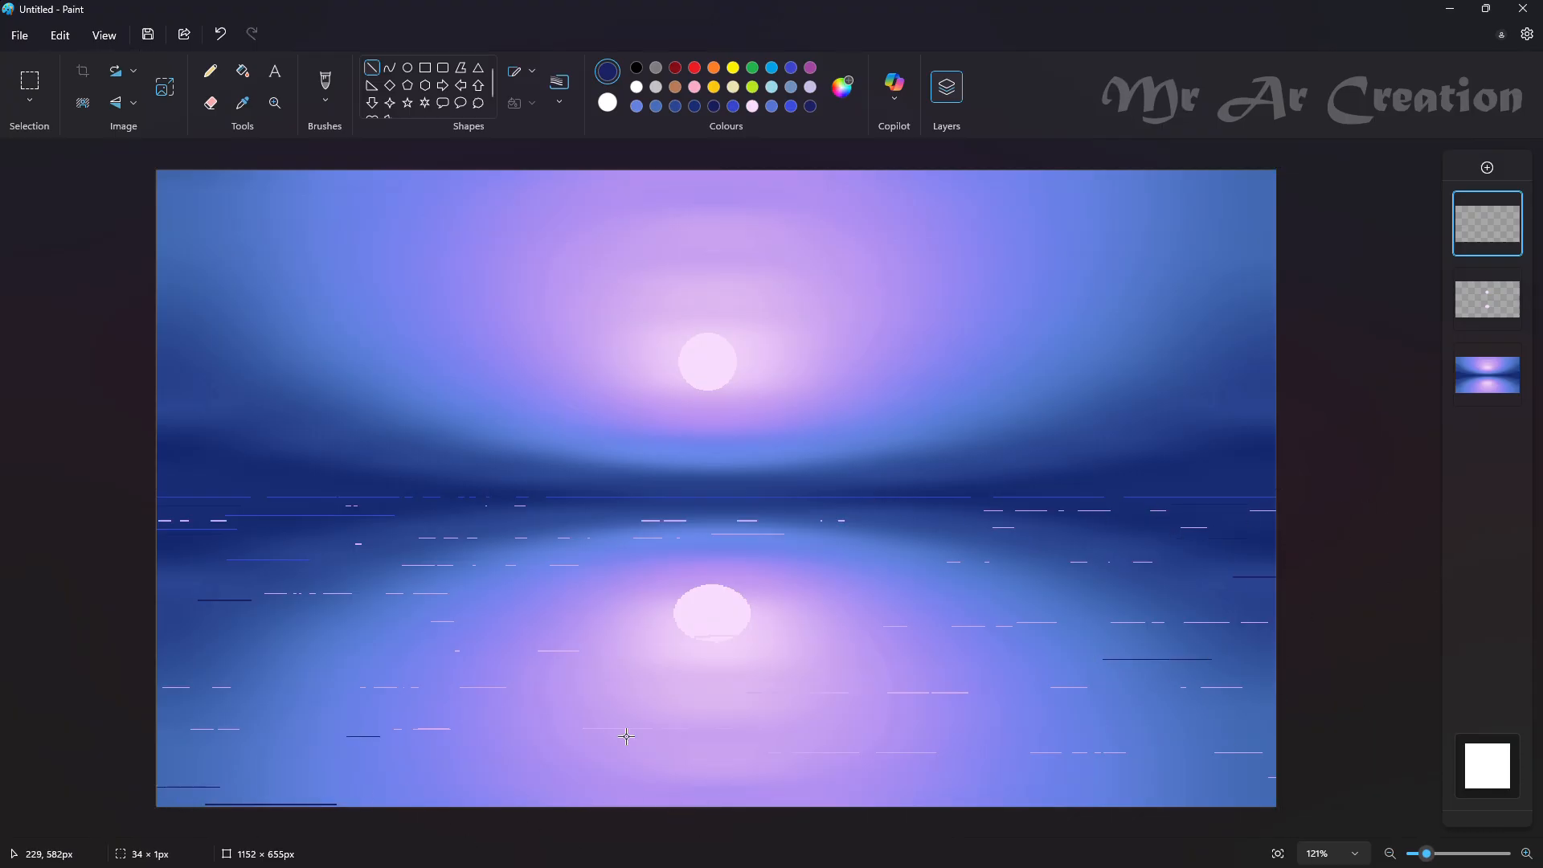
pyautogui.moveTo(624, 736); pyautogui.dragTo(350, 736)
pyautogui.hotkey('ctrl', 'z')
# Add more short navy ripples on both sides of the water and break the navy lines into dashes with the eraser.
pyautogui.moveTo(226, 651)
pyautogui.mouseDown()
pyautogui.moveTo(157, 650)
pyautogui.moveTo(176, 663)
pyautogui.mouseUp()
pyautogui.moveTo(205, 673); pyautogui.dragTo(262, 673)
pyautogui.moveTo(1145, 573); pyautogui.dragTo(1208, 573)
pyautogui.moveTo(1176, 606); pyautogui.dragTo(1221, 606)
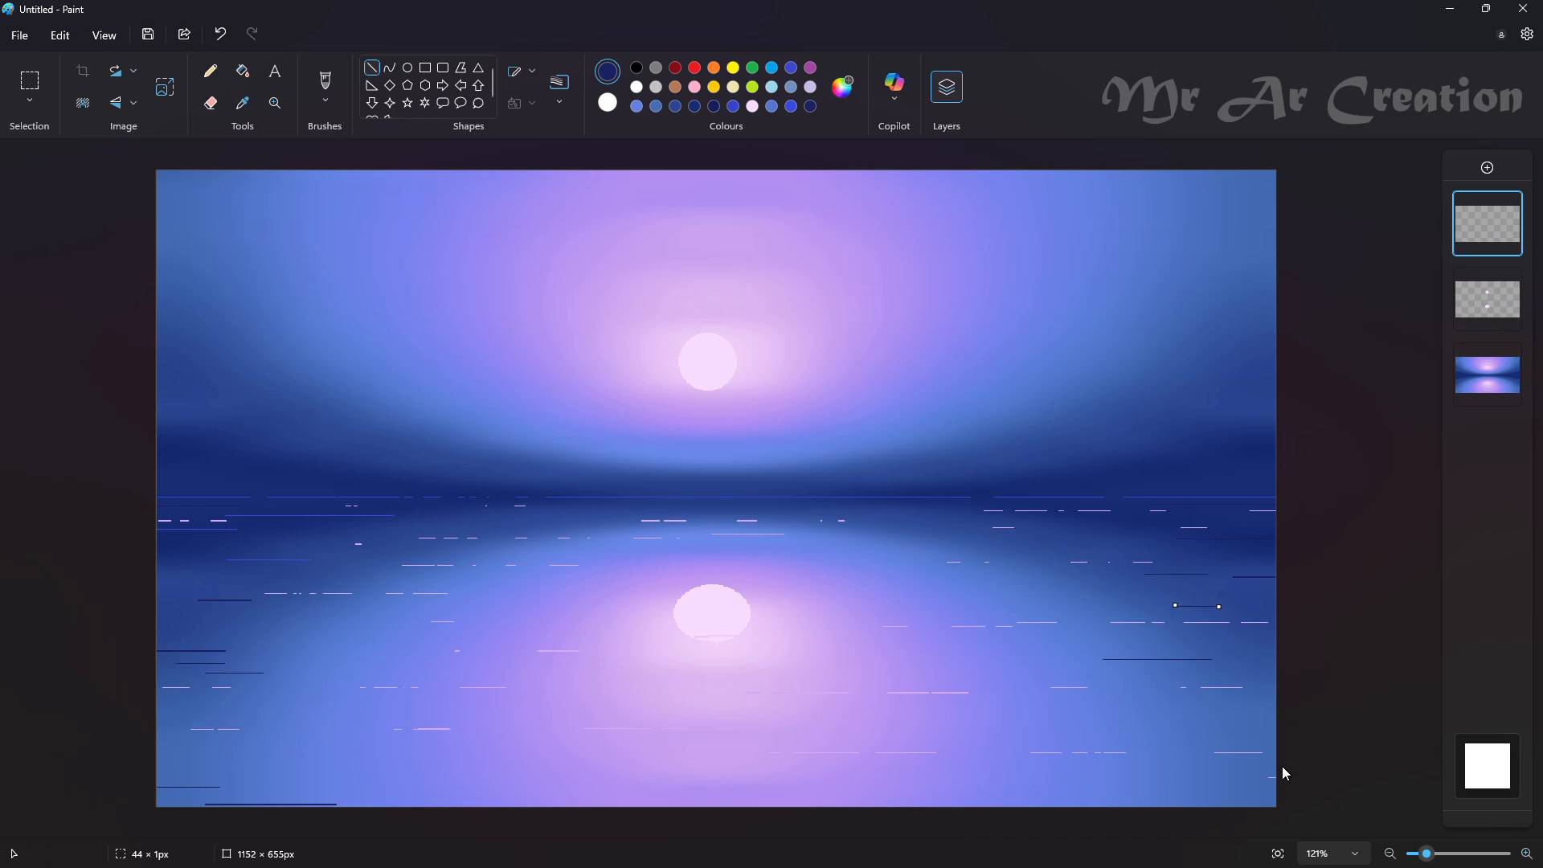
pyautogui.moveTo(1215, 779); pyautogui.dragTo(1329, 780)
pyautogui.moveTo(1096, 798); pyautogui.dragTo(1475, 798)
pyautogui.click(1369, 349)
pyautogui.click(210, 103)
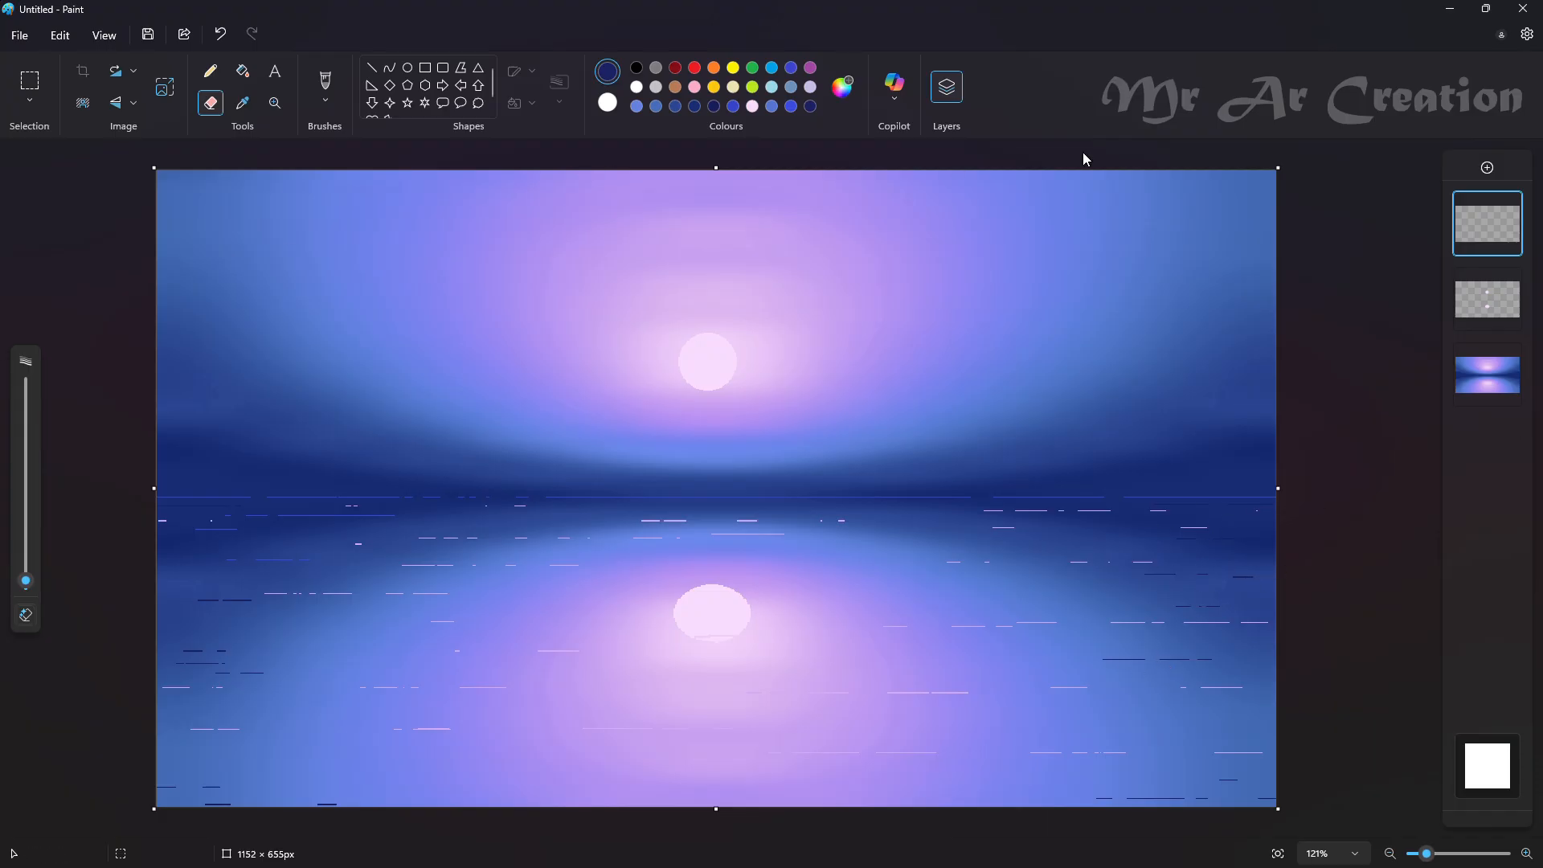
# Sample the light purple of a ripple line and draw a full-width horizon line in that colour.
pyautogui.click(242, 102)
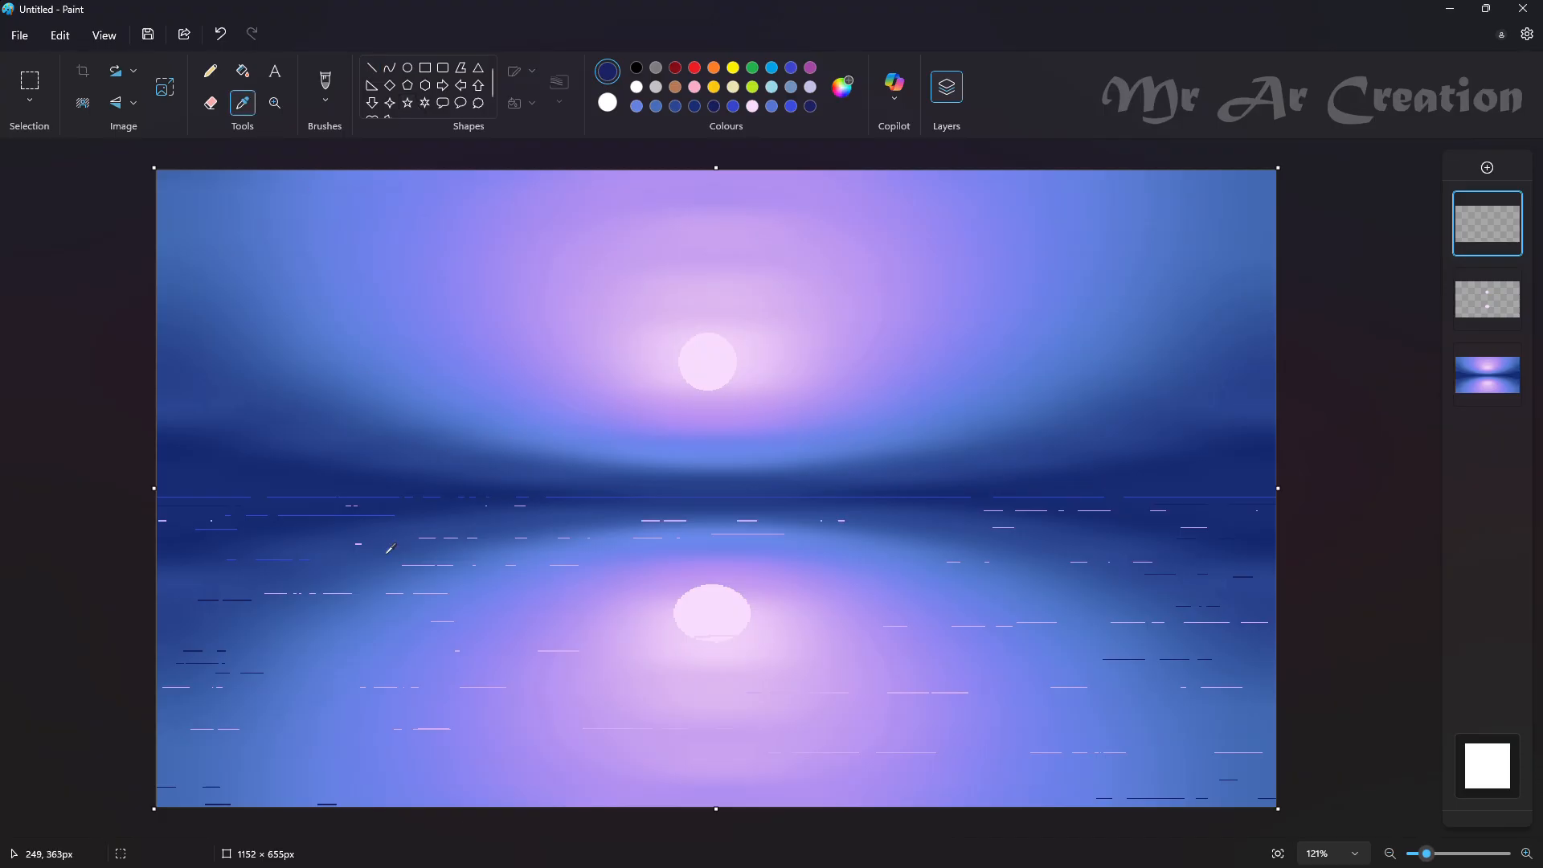
pyautogui.click(427, 562)
pyautogui.moveTo(167, 493); pyautogui.dragTo(1370, 497)
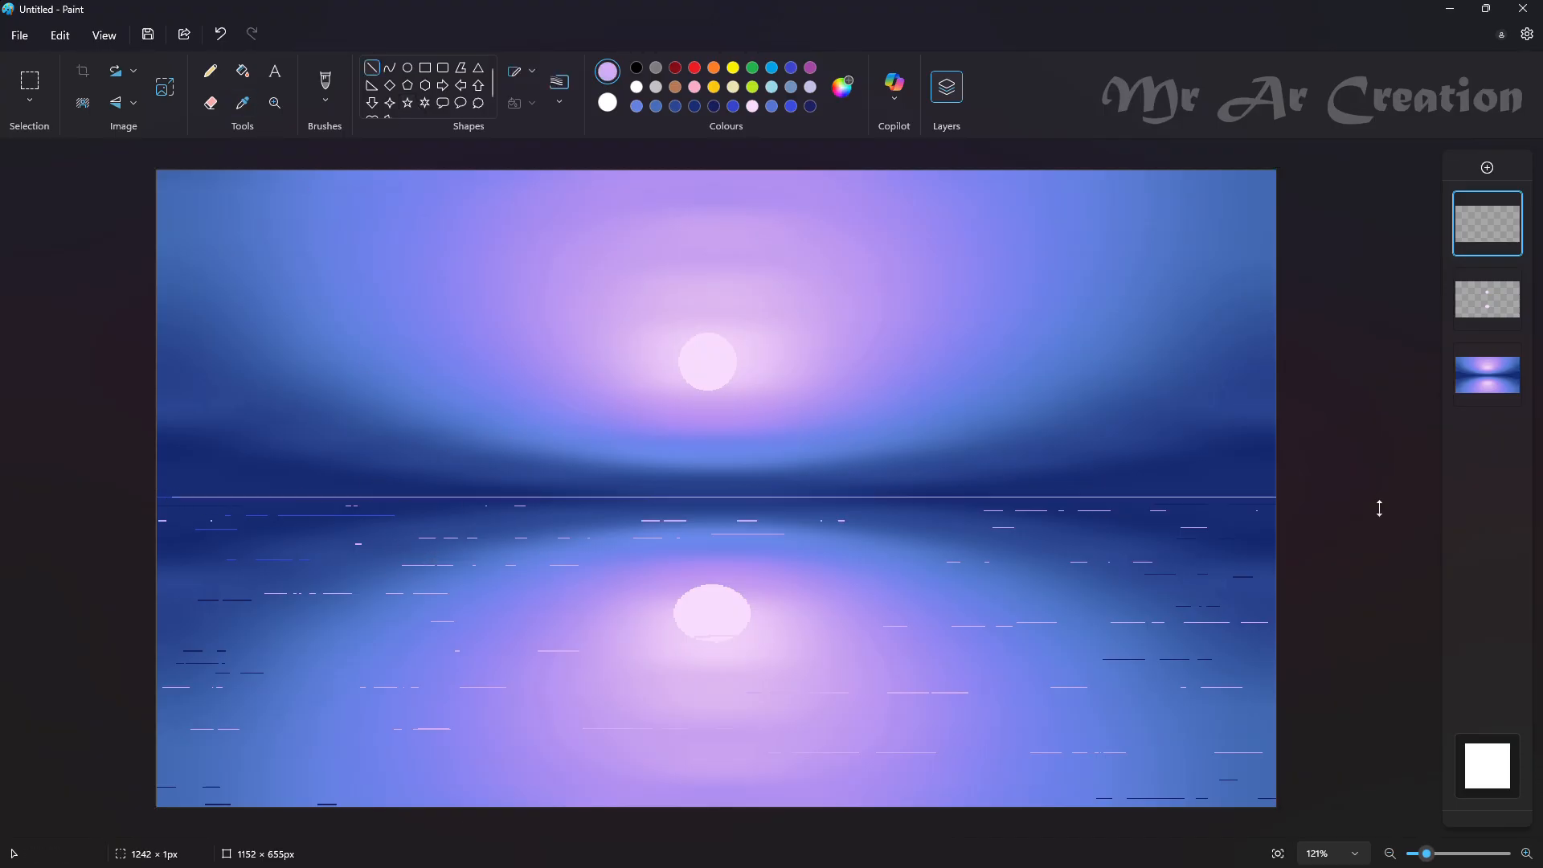
pyautogui.click(579, 510)
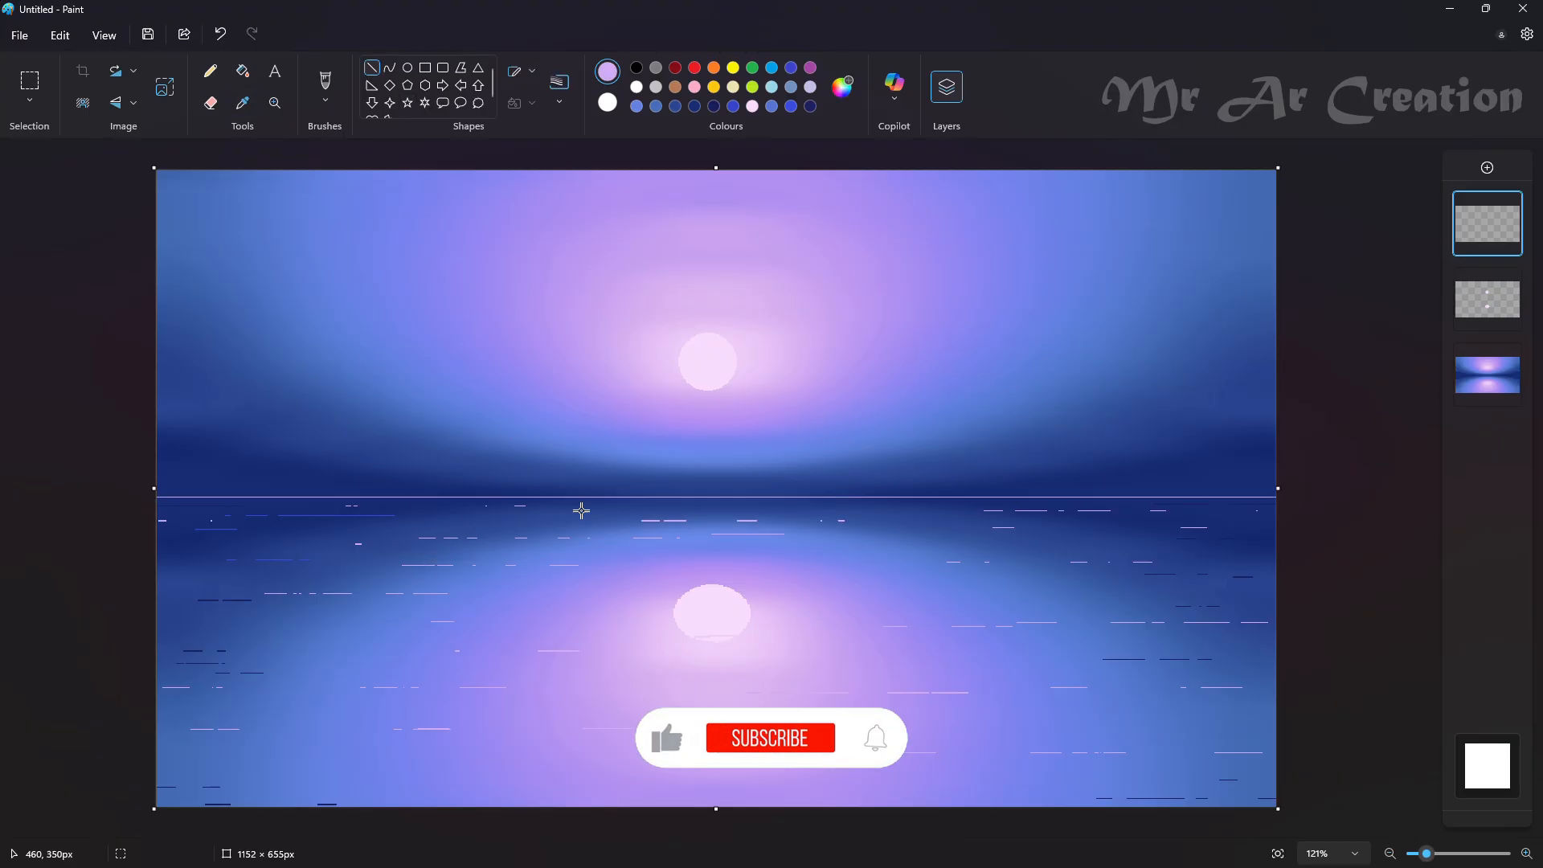
# Try a light purple ripple below the horizon, undo it, and edit the light purple drawing colour.
pyautogui.moveTo(295, 501); pyautogui.dragTo(466, 501)
pyautogui.hotkey('ctrl', 'z')
pyautogui.click(841, 96)
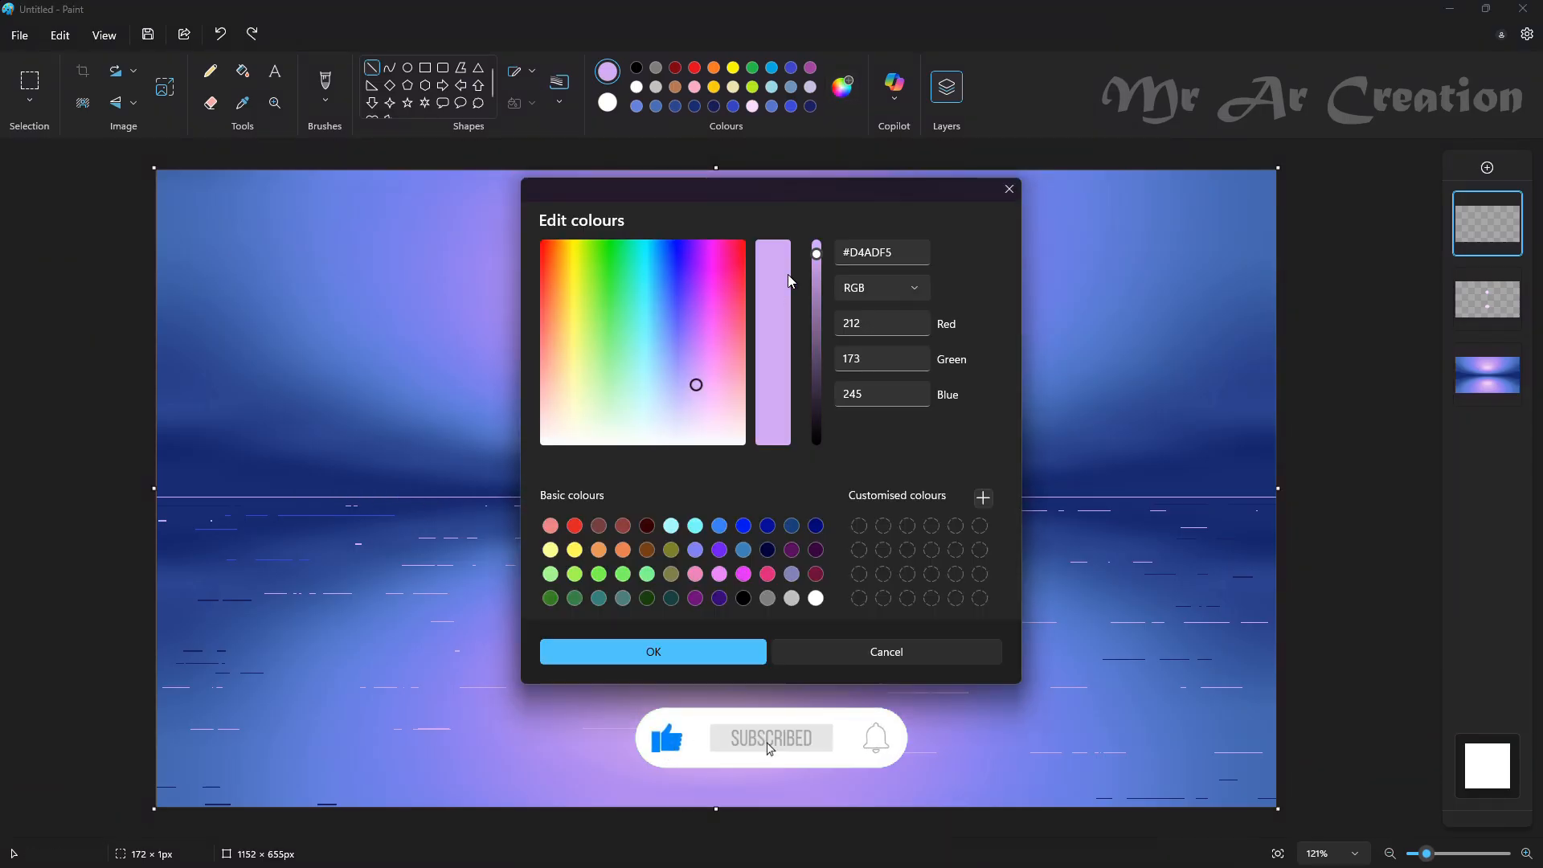
pyautogui.click(643, 641)
pyautogui.moveTo(305, 513); pyautogui.dragTo(526, 513)
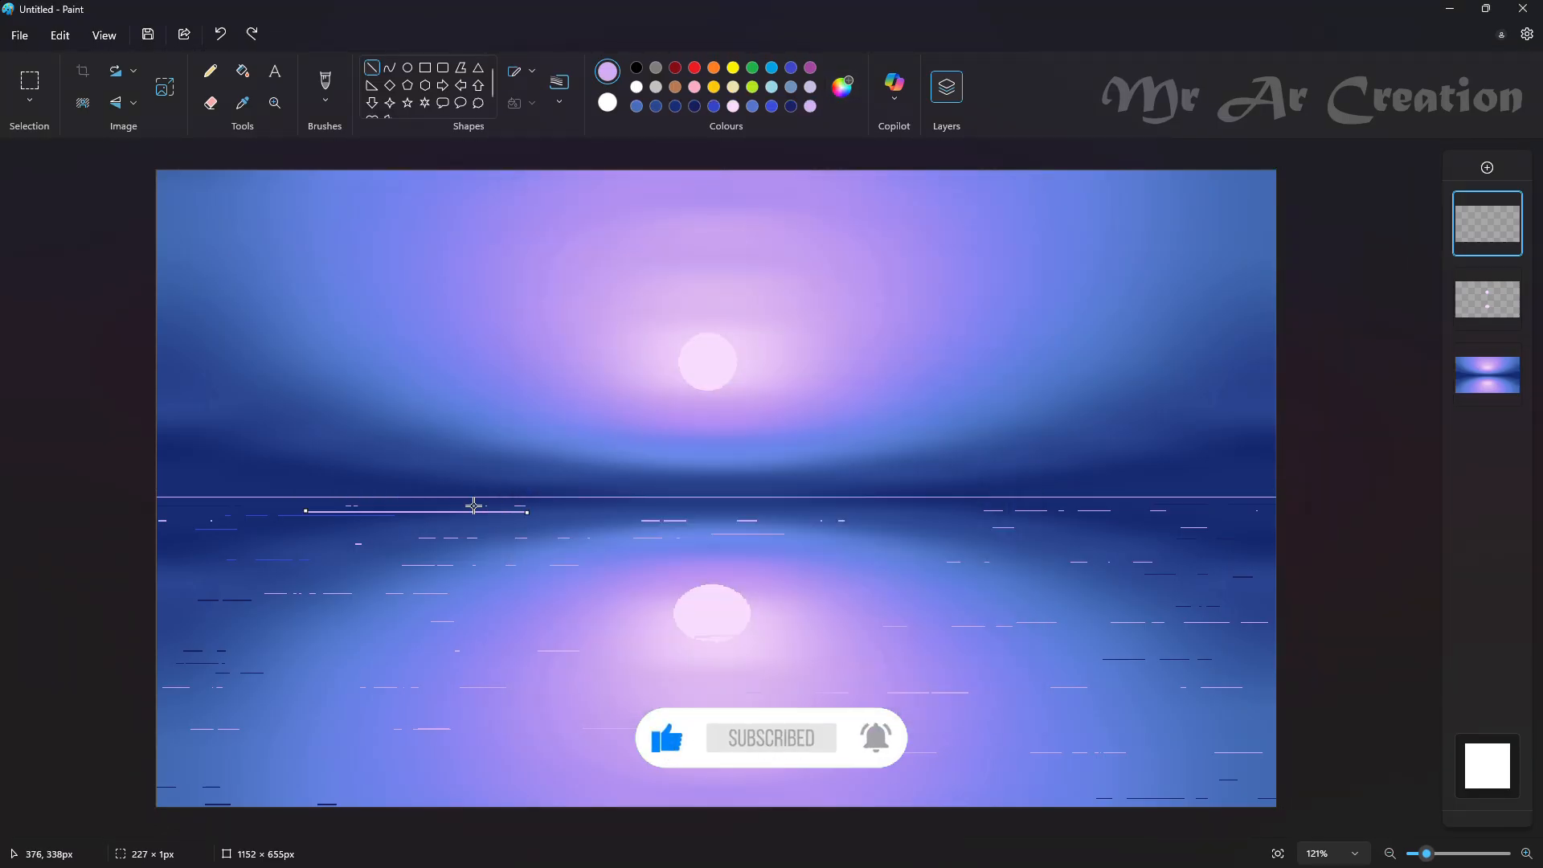
pyautogui.hotkey('ctrl', 'z')
pyautogui.moveTo(361, 502); pyautogui.dragTo(490, 502)
pyautogui.hotkey('ctrl', 'z')
# Add a new layer and draw several short light purple ripple lines on it just below the horizon.
pyautogui.click(1487, 168)
pyautogui.moveTo(311, 510)
pyautogui.mouseDown()
pyautogui.moveTo(733, 506)
pyautogui.moveTo(545, 502)
pyautogui.mouseUp()
pyautogui.hotkey('ctrl', 'z')
pyautogui.hotkey('ctrl', 'z')
pyautogui.moveTo(337, 509); pyautogui.dragTo(475, 509)
pyautogui.moveTo(619, 521); pyautogui.dragTo(802, 521)
pyautogui.moveTo(862, 517); pyautogui.dragTo(983, 518)
pyautogui.moveTo(697, 502); pyautogui.dragTo(817, 502)
pyautogui.moveTo(617, 499); pyautogui.dragTo(725, 508)
pyautogui.moveTo(866, 507); pyautogui.dragTo(965, 507)
pyautogui.moveTo(980, 511); pyautogui.dragTo(1023, 513)
# Break the new light purple ripples into dashes with the eraser, and trim a ripple near the centre on the layer below.
pyautogui.click(211, 103)
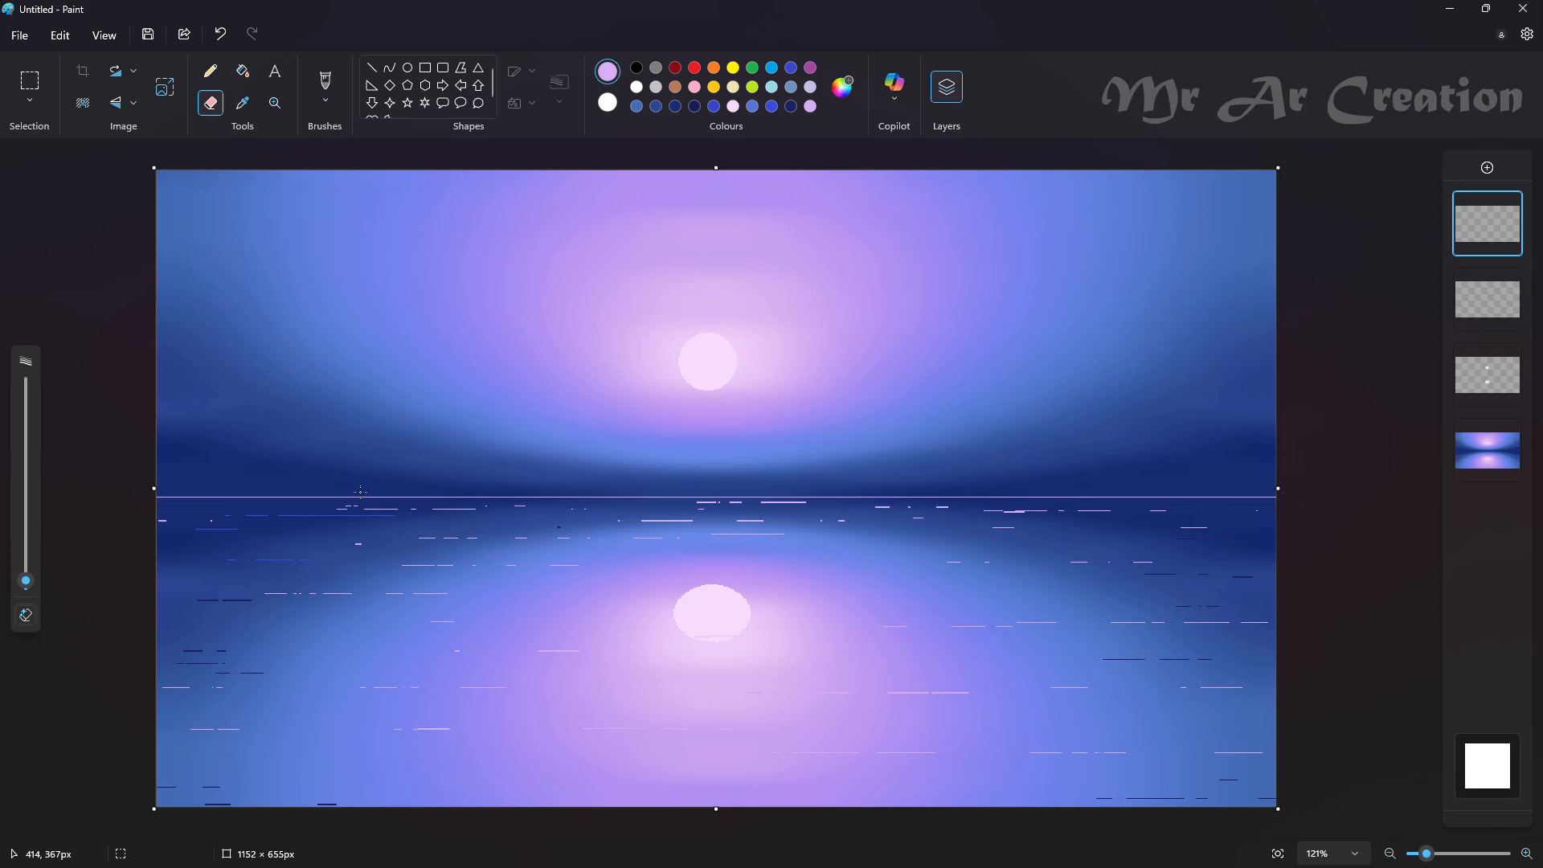
pyautogui.click(1468, 289)
pyautogui.moveTo(661, 538); pyautogui.dragTo(632, 537)
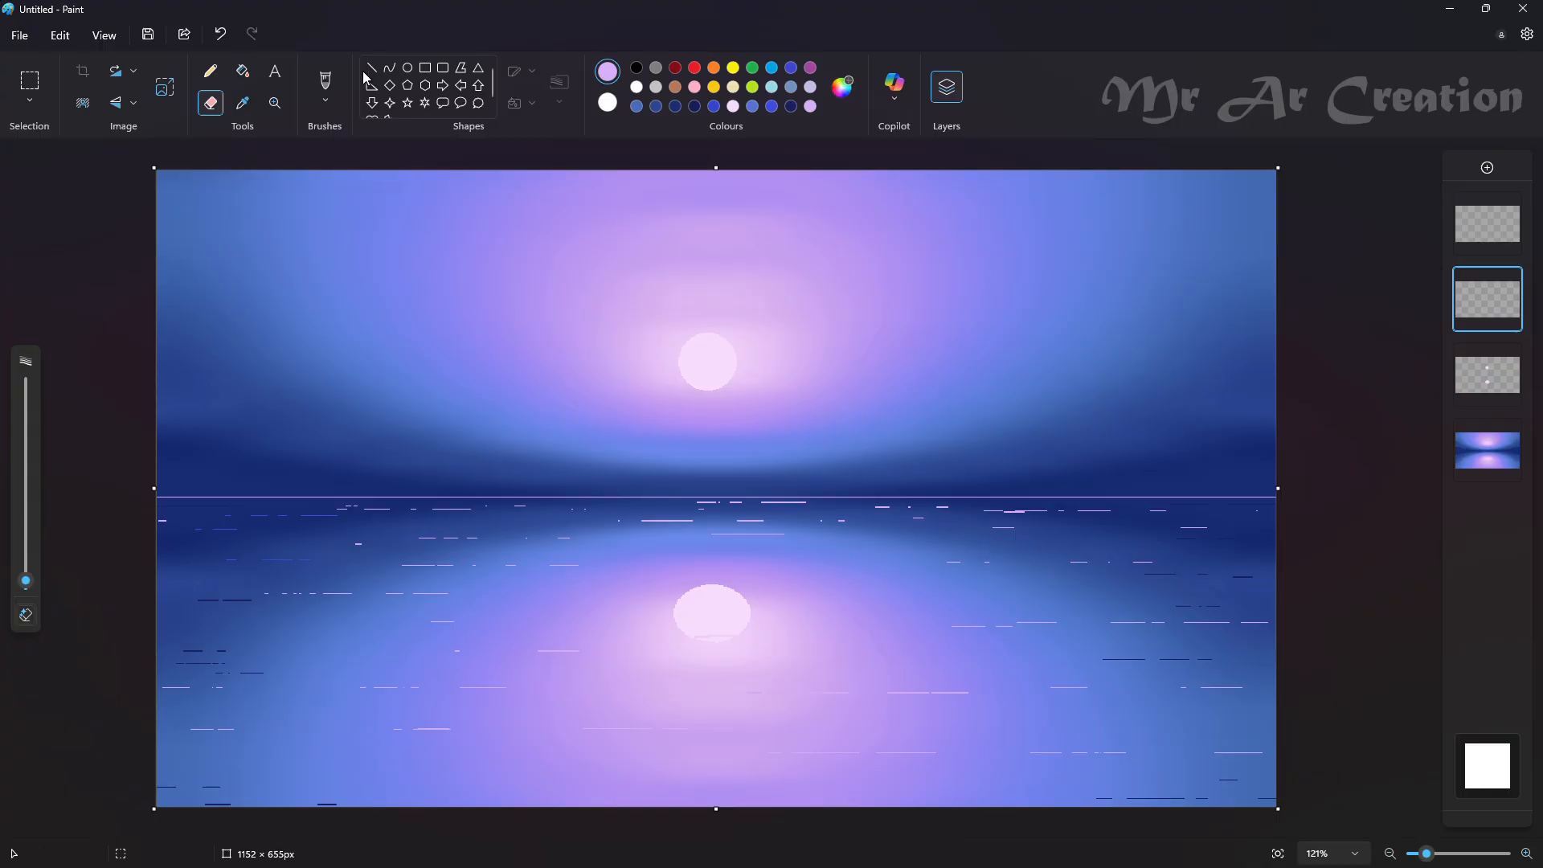
# Switch to the rectangular selection tool and make the moon's layer active.
pyautogui.click(30, 84)
pyautogui.moveTo(654, 312); pyautogui.dragTo(756, 406)
pyautogui.click(1486, 374)
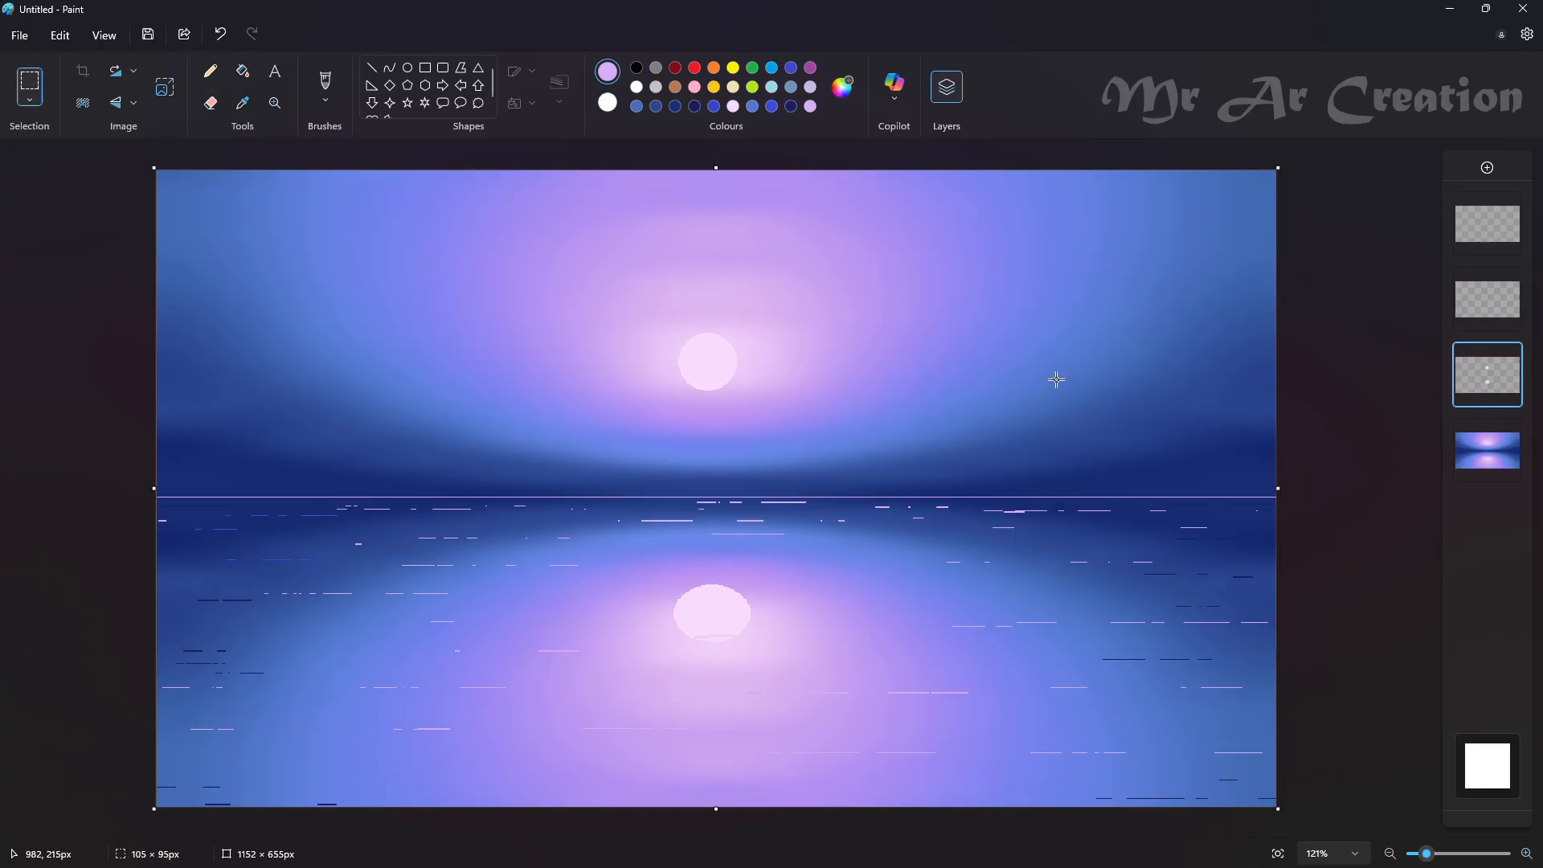
pyautogui.moveTo(651, 322); pyautogui.dragTo(785, 391)
pyautogui.click(723, 353)
pyautogui.moveTo(629, 300); pyautogui.dragTo(795, 413)
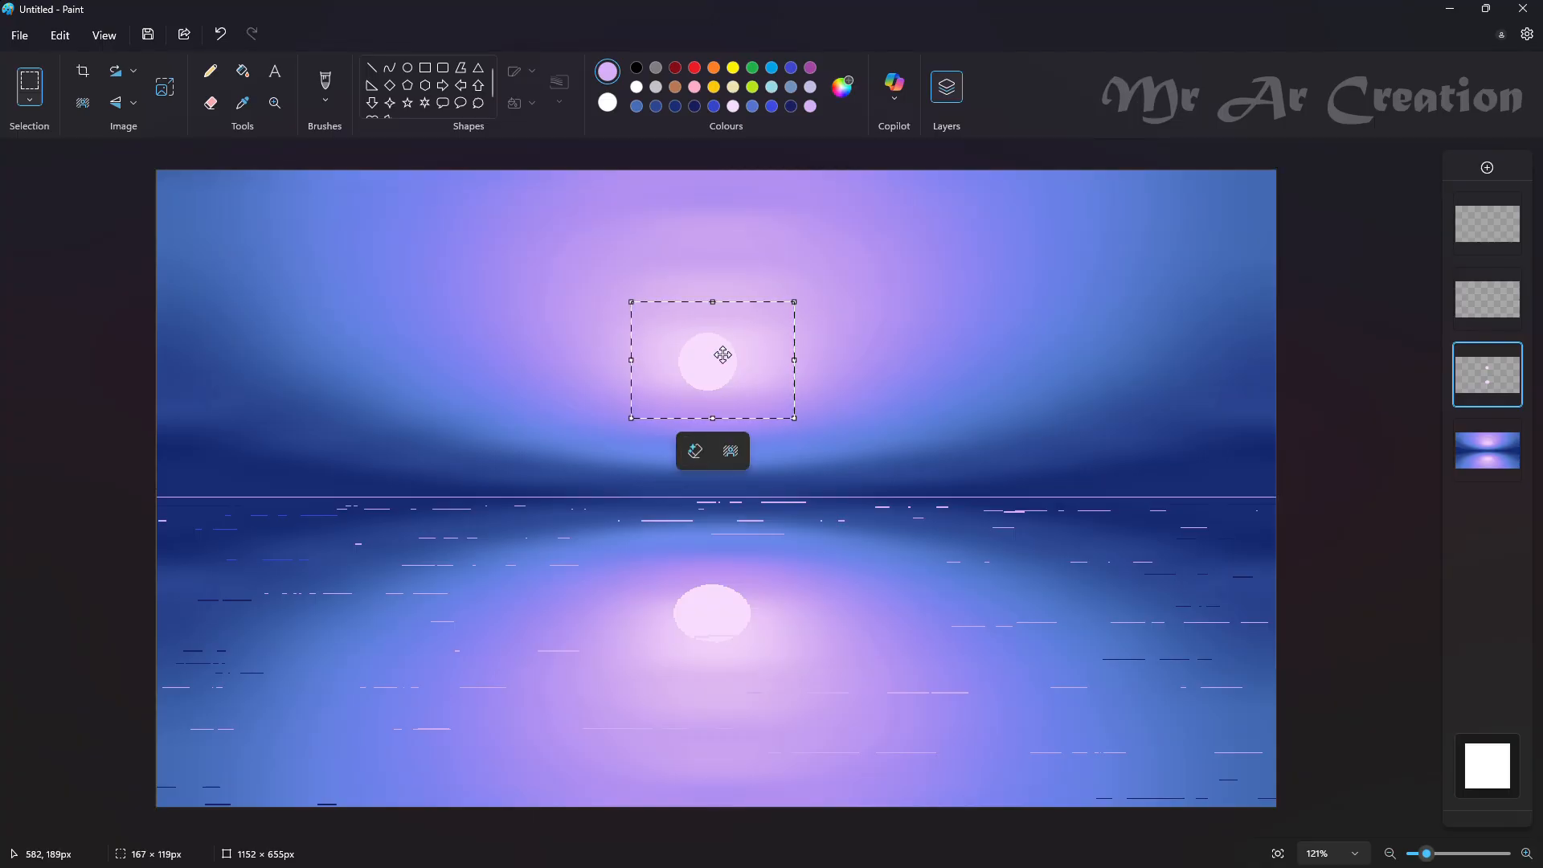
pyautogui.moveTo(720, 354)
pyautogui.mouseDown()
pyautogui.moveTo(709, 600)
pyautogui.moveTo(813, 612)
pyautogui.mouseUp()
pyautogui.moveTo(637, 616); pyautogui.dragTo(624, 615)
pyautogui.moveTo(813, 612); pyautogui.dragTo(820, 613)
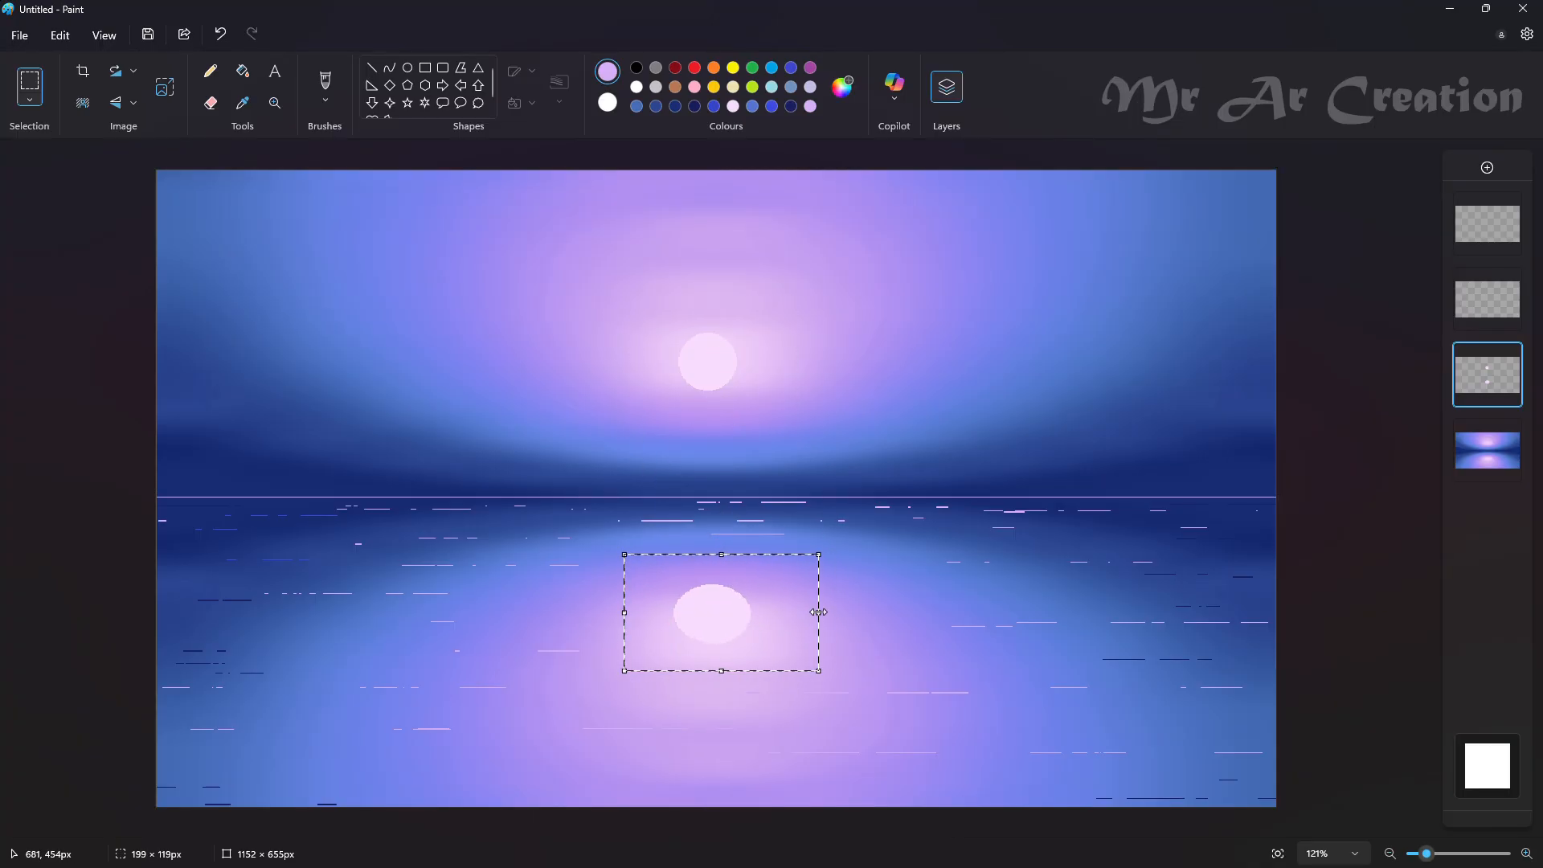
pyautogui.click(1118, 521)
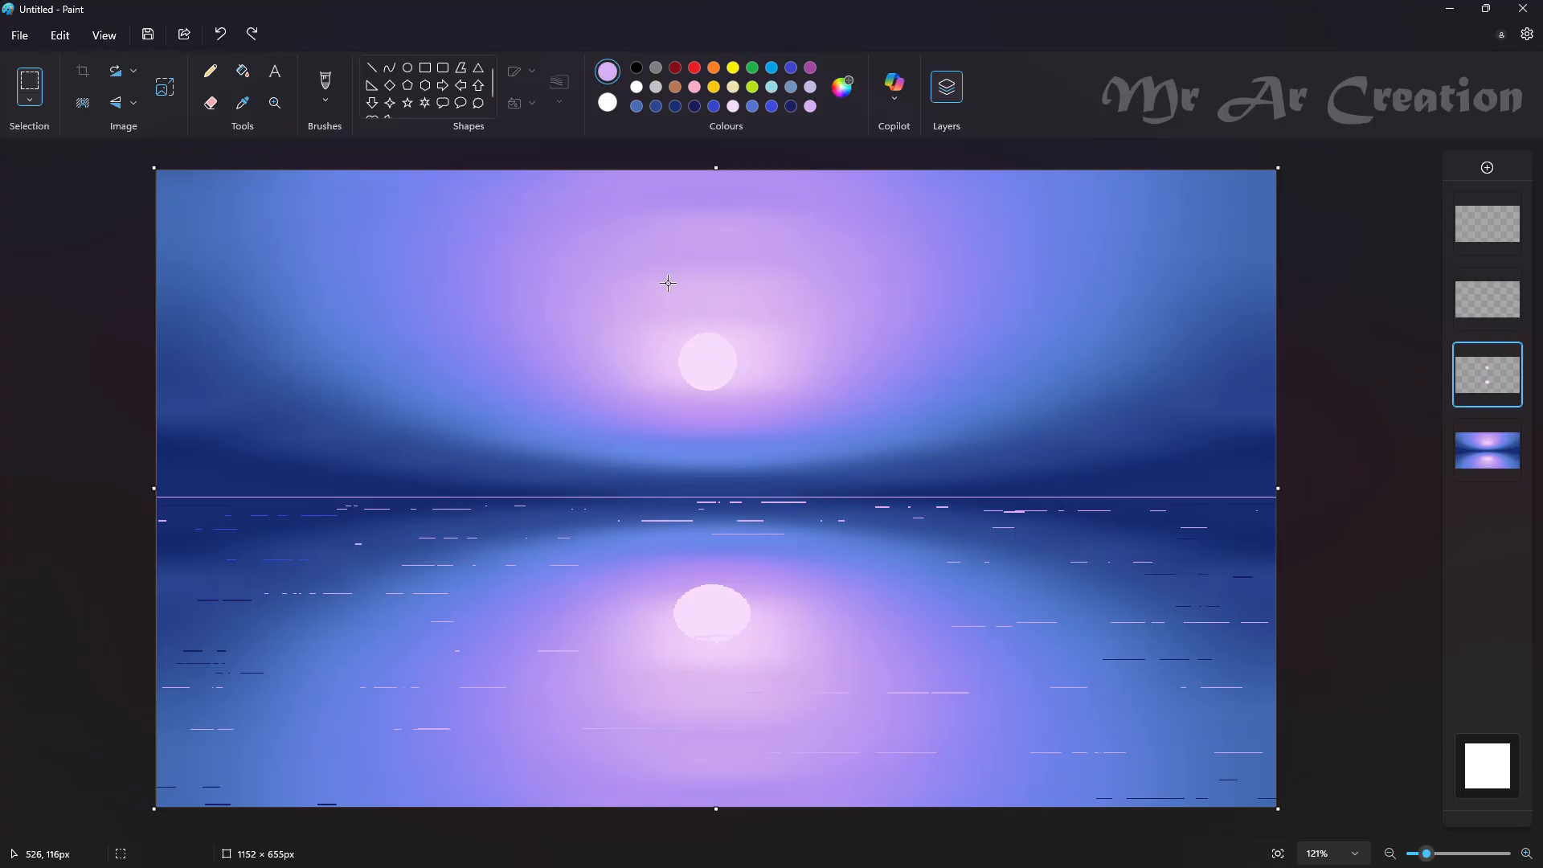
# Copy the moon onto its reflection in the water and stretch the copied selection to about 249 × 139 px to cover it.
pyautogui.moveTo(624, 294); pyautogui.dragTo(827, 430)
pyautogui.moveTo(738, 361); pyautogui.dragTo(734, 613)
pyautogui.moveTo(826, 609); pyautogui.dragTo(856, 611)
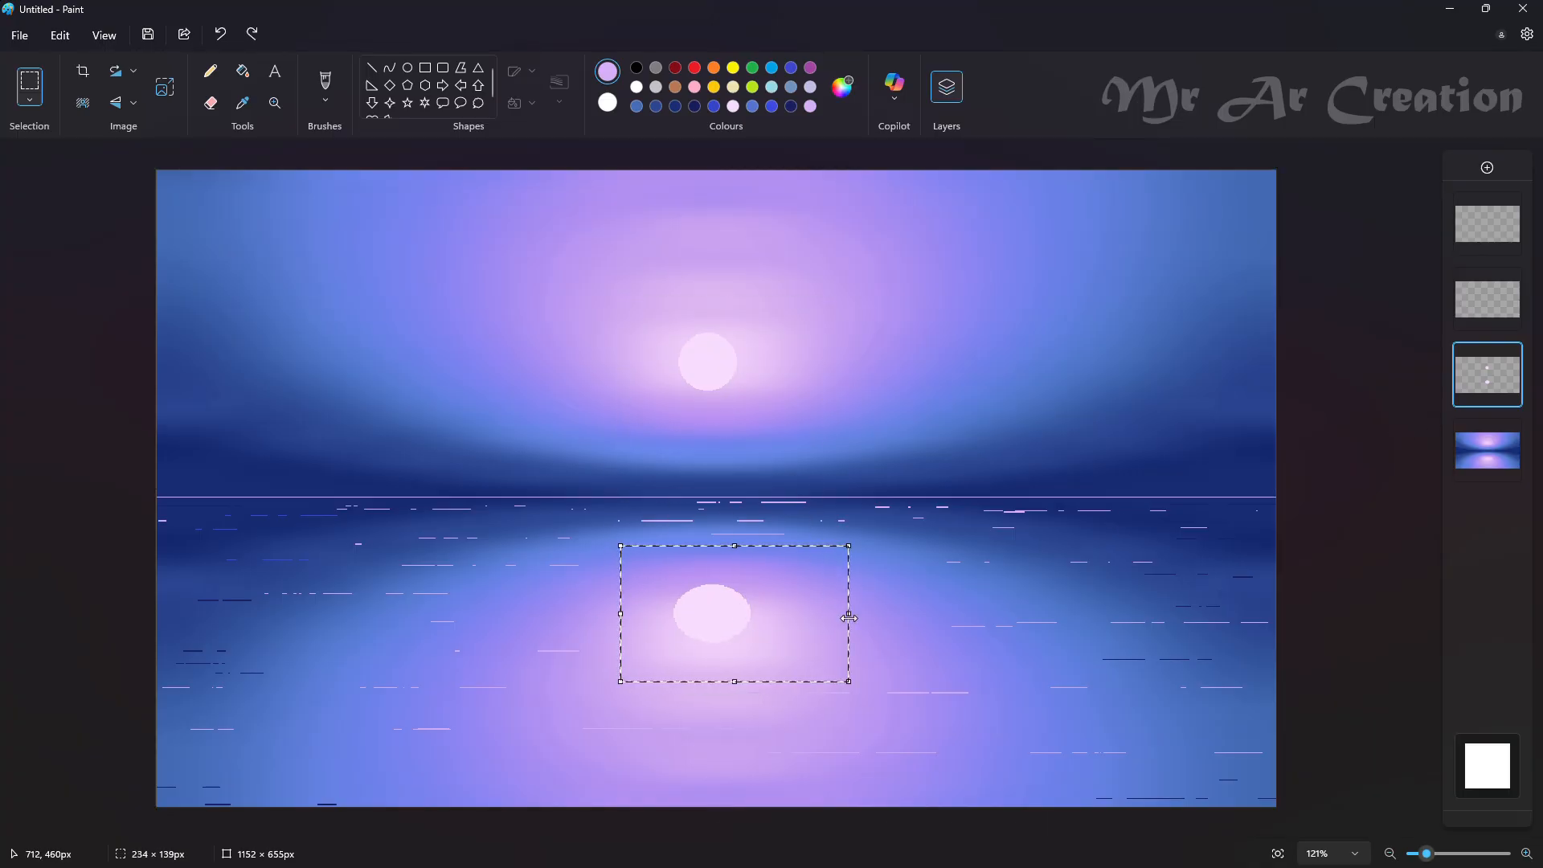
pyautogui.moveTo(620, 616); pyautogui.dragTo(613, 617)
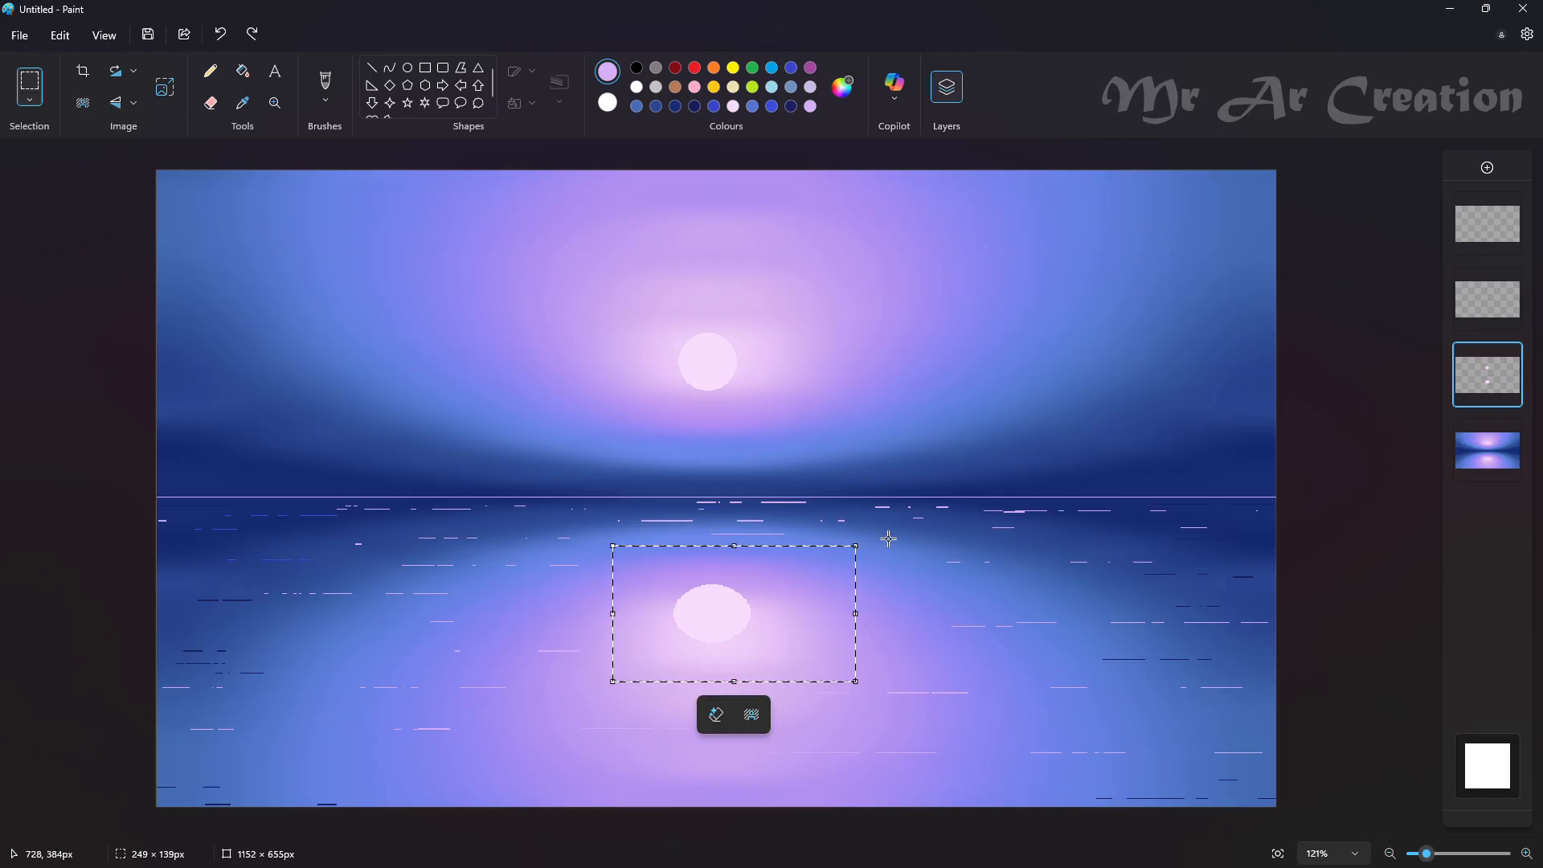
pyautogui.click(1274, 533)
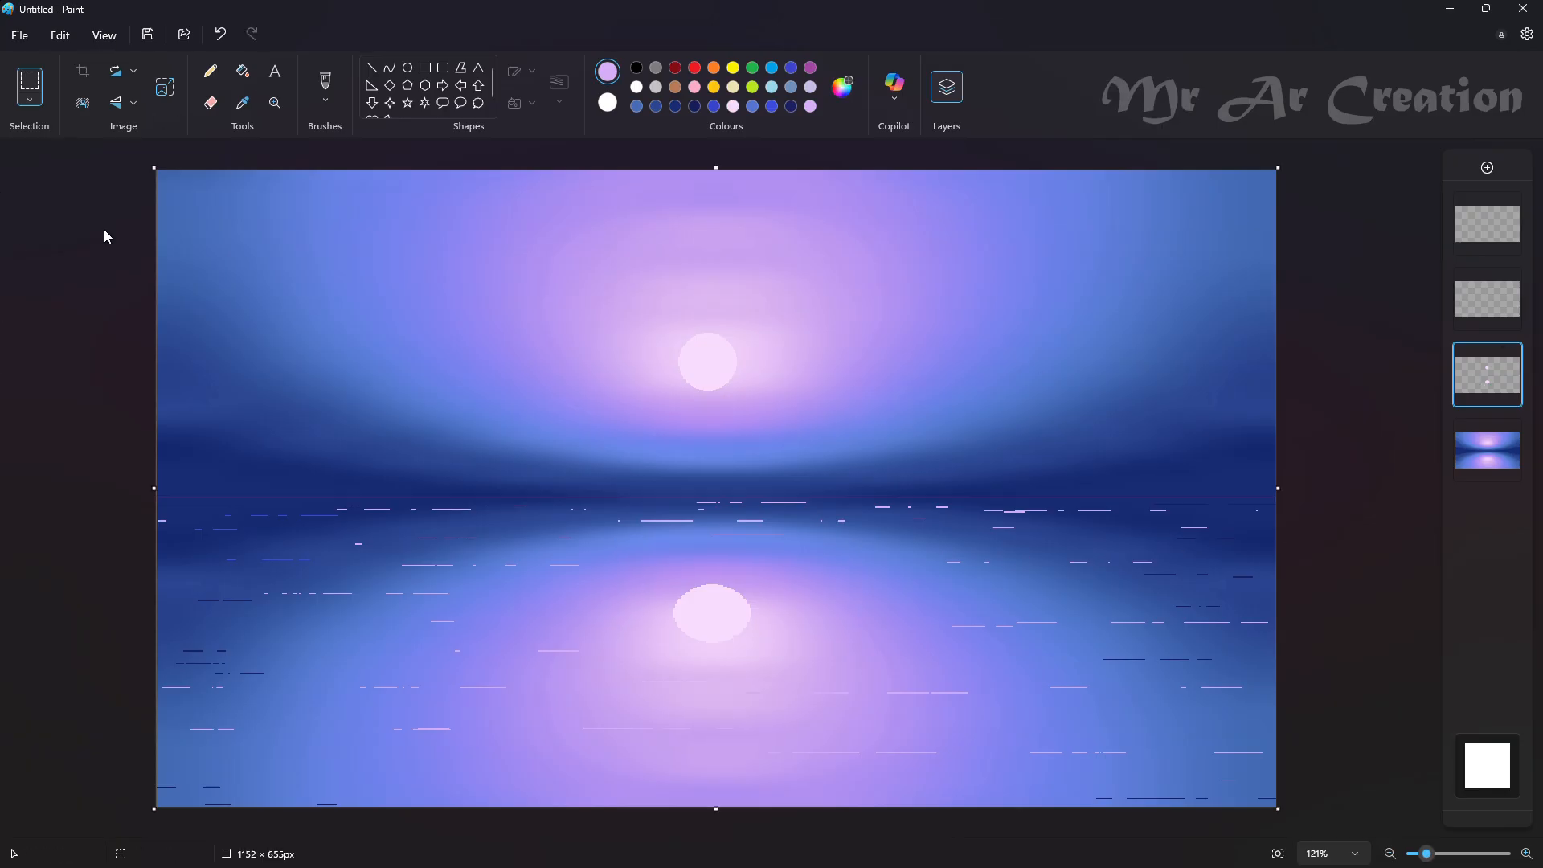
# Sample the dark navy beside the horizon, draw a line across the horizon with it, and darken the colour to #14245C.
pyautogui.click(210, 70)
pyautogui.scroll(3, 526, 378)
pyautogui.scroll(-2, 985, 535)
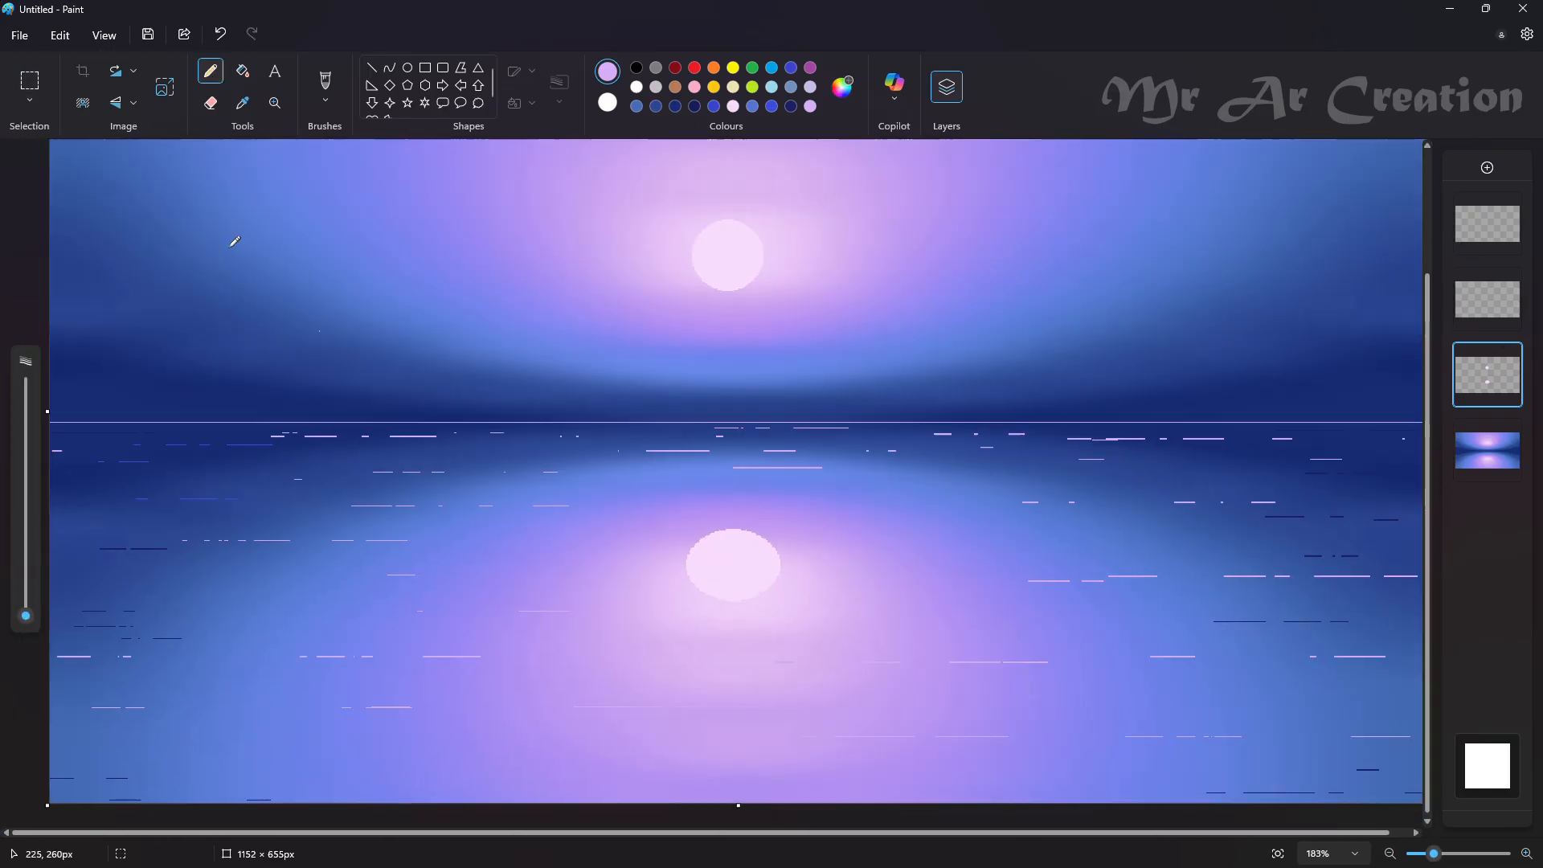
pyautogui.click(242, 103)
pyautogui.click(234, 423)
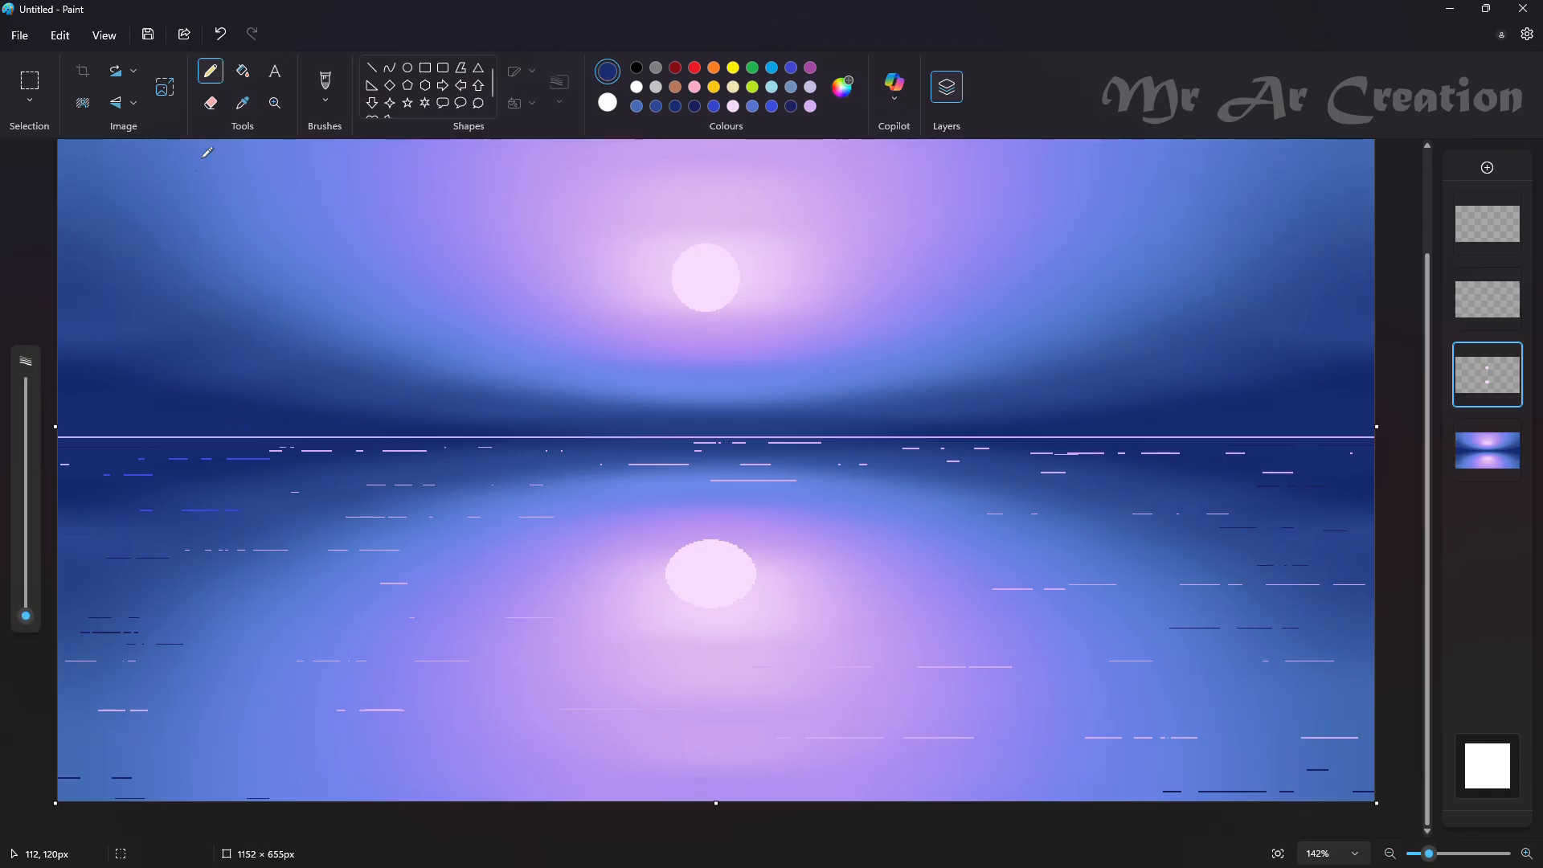
pyautogui.click(371, 68)
pyautogui.scroll(-3, 241, 386)
pyautogui.scroll(2, 354, 523)
pyautogui.moveTo(200, 493); pyautogui.dragTo(1312, 493)
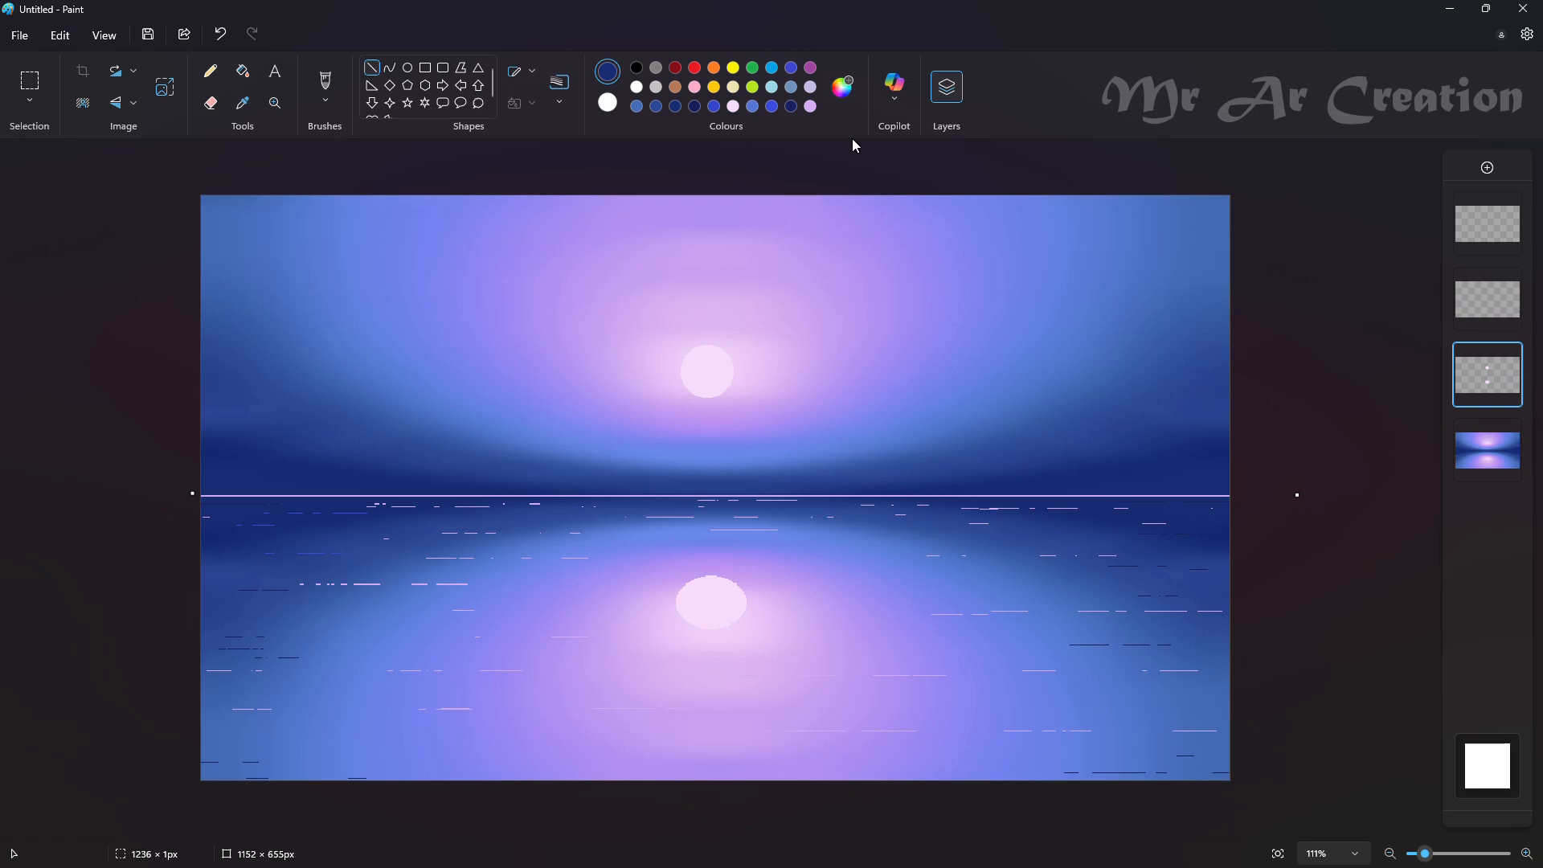
pyautogui.click(842, 86)
pyautogui.click(647, 647)
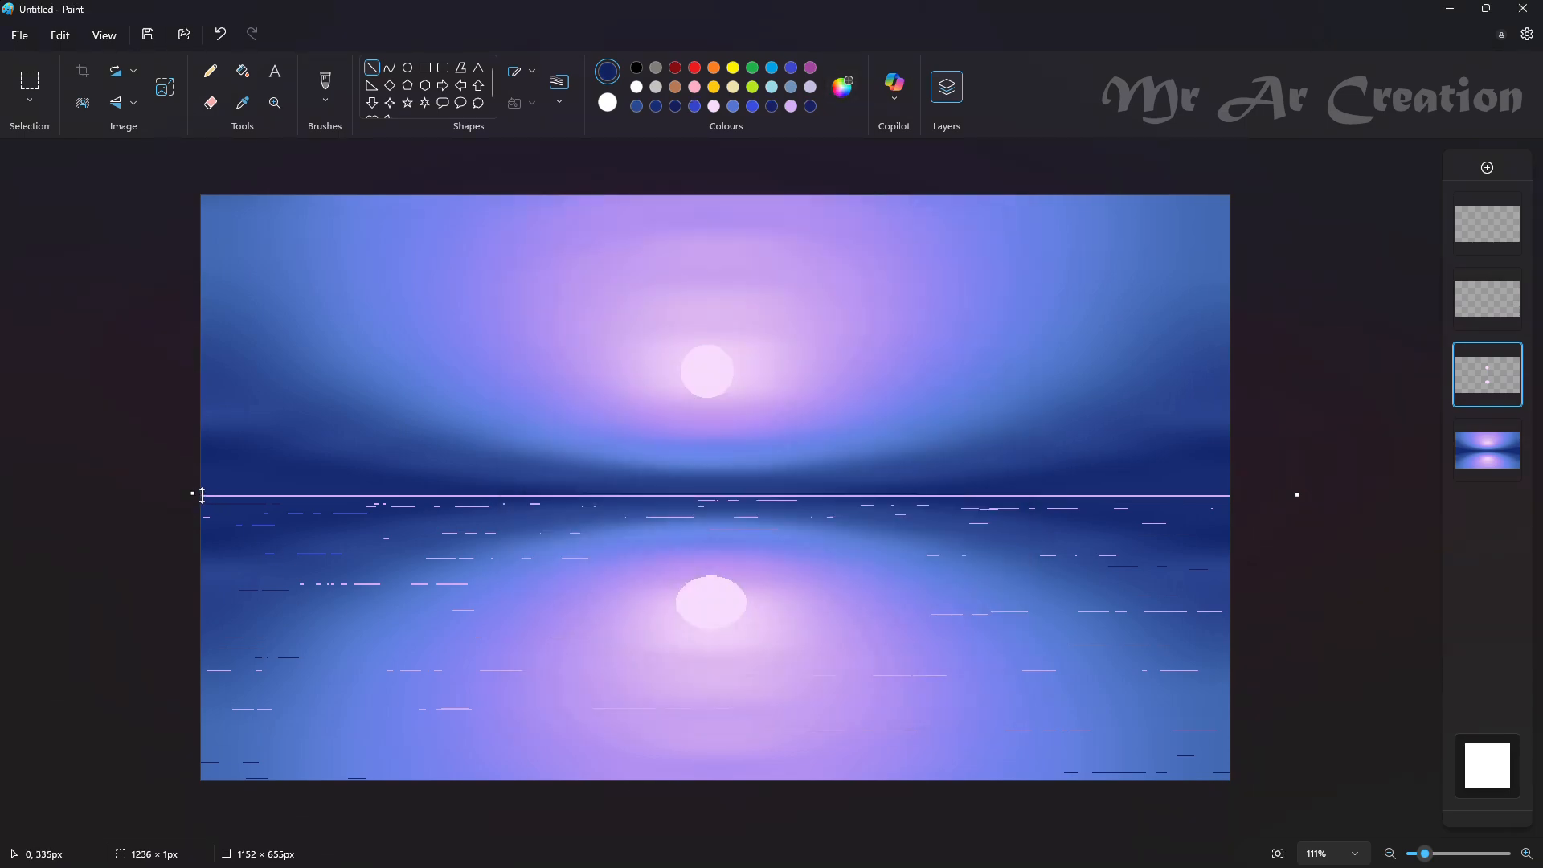
pyautogui.click(214, 497)
pyautogui.moveTo(204, 495); pyautogui.dragTo(1258, 500)
pyautogui.scroll(3, 371, 548)
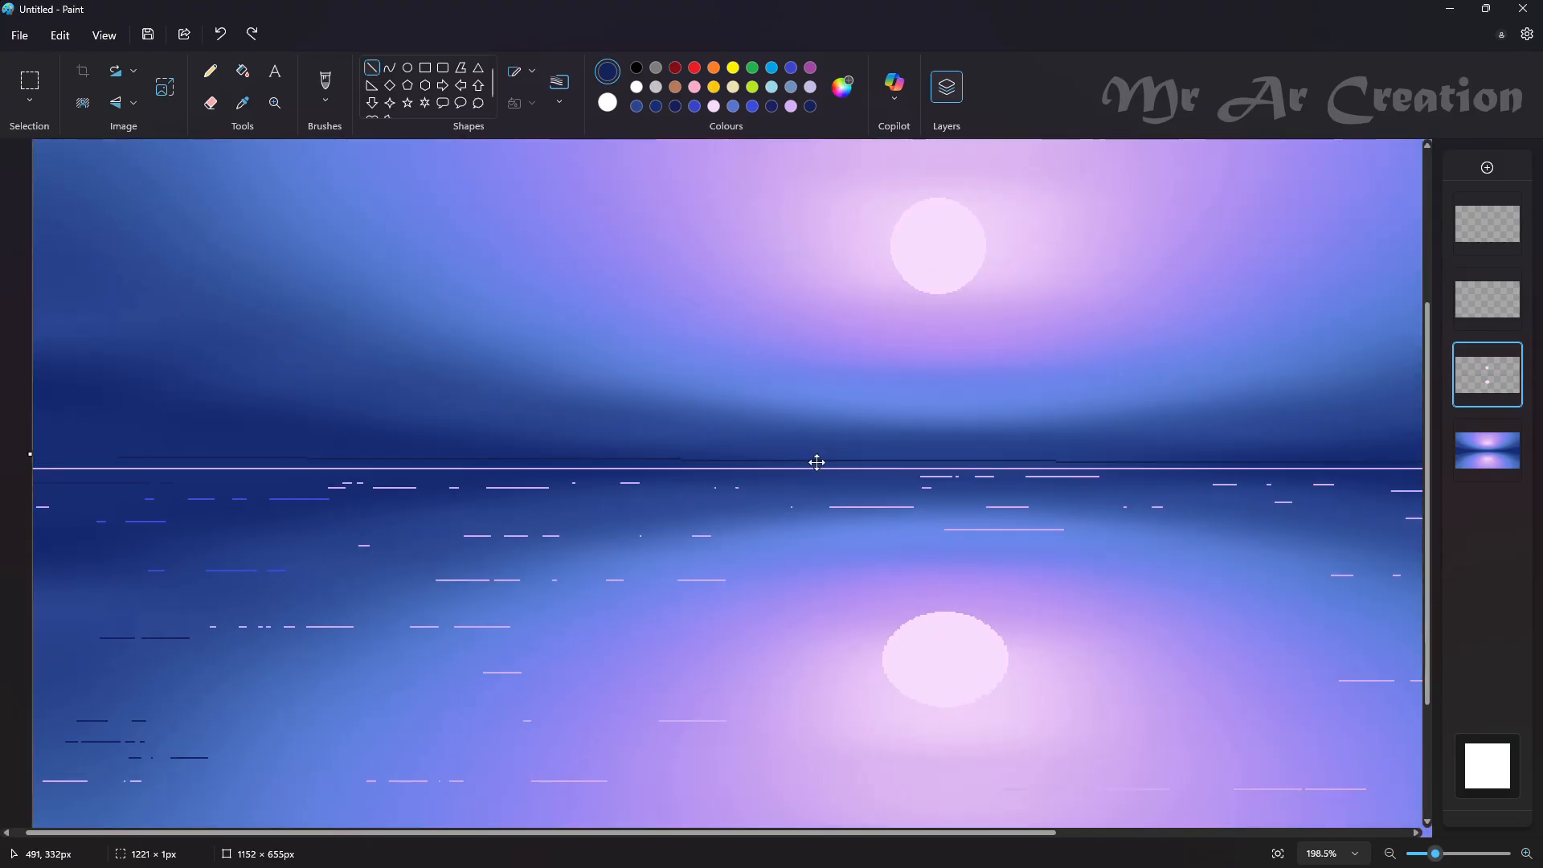
pyautogui.scroll(-2, 155, 486)
pyautogui.moveTo(41, 472); pyautogui.dragTo(1513, 474)
pyautogui.scroll(-2, 1102, 515)
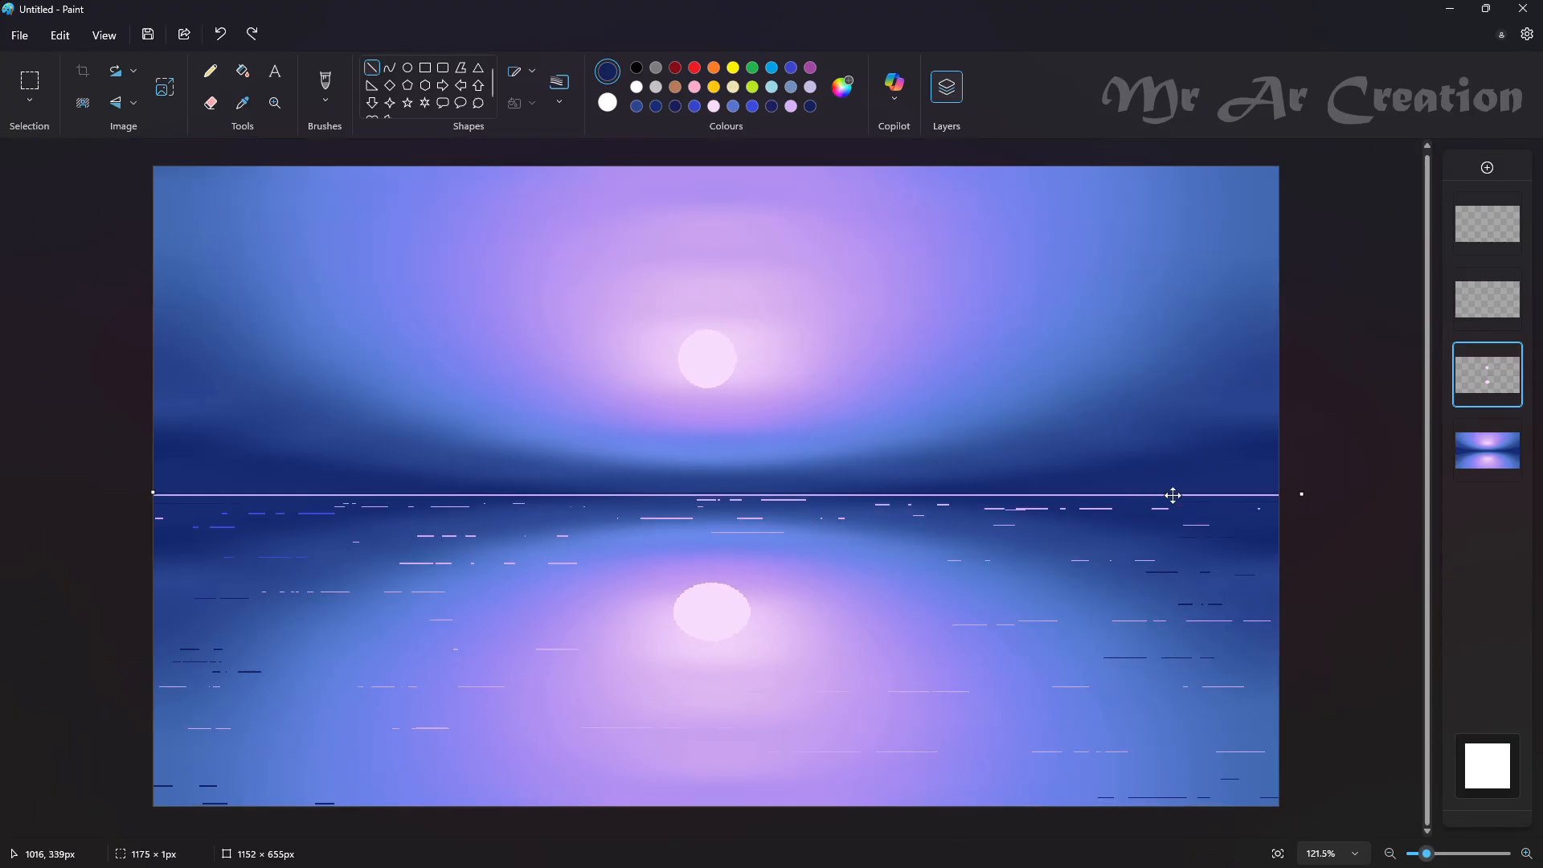
pyautogui.click(219, 535)
pyautogui.moveTo(155, 493); pyautogui.dragTo(1419, 500)
pyautogui.click(560, 83)
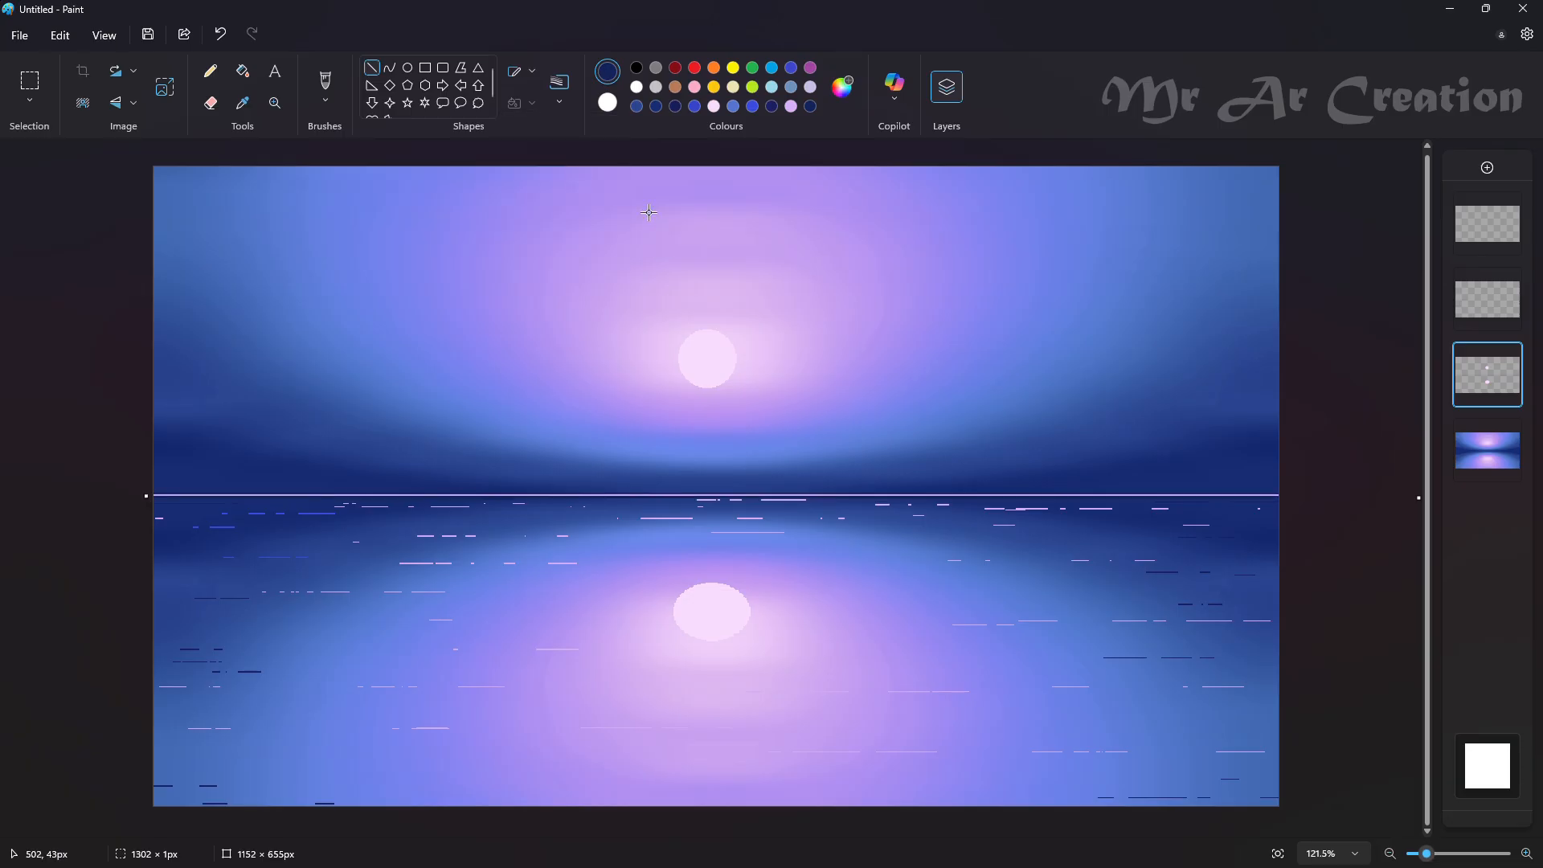
pyautogui.moveTo(663, 495); pyautogui.dragTo(665, 495)
# Add a new layer on top and draw a full-width dark navy line over the light purple horizon line.
pyautogui.hotkey('ctrl', 'shift', 'n')
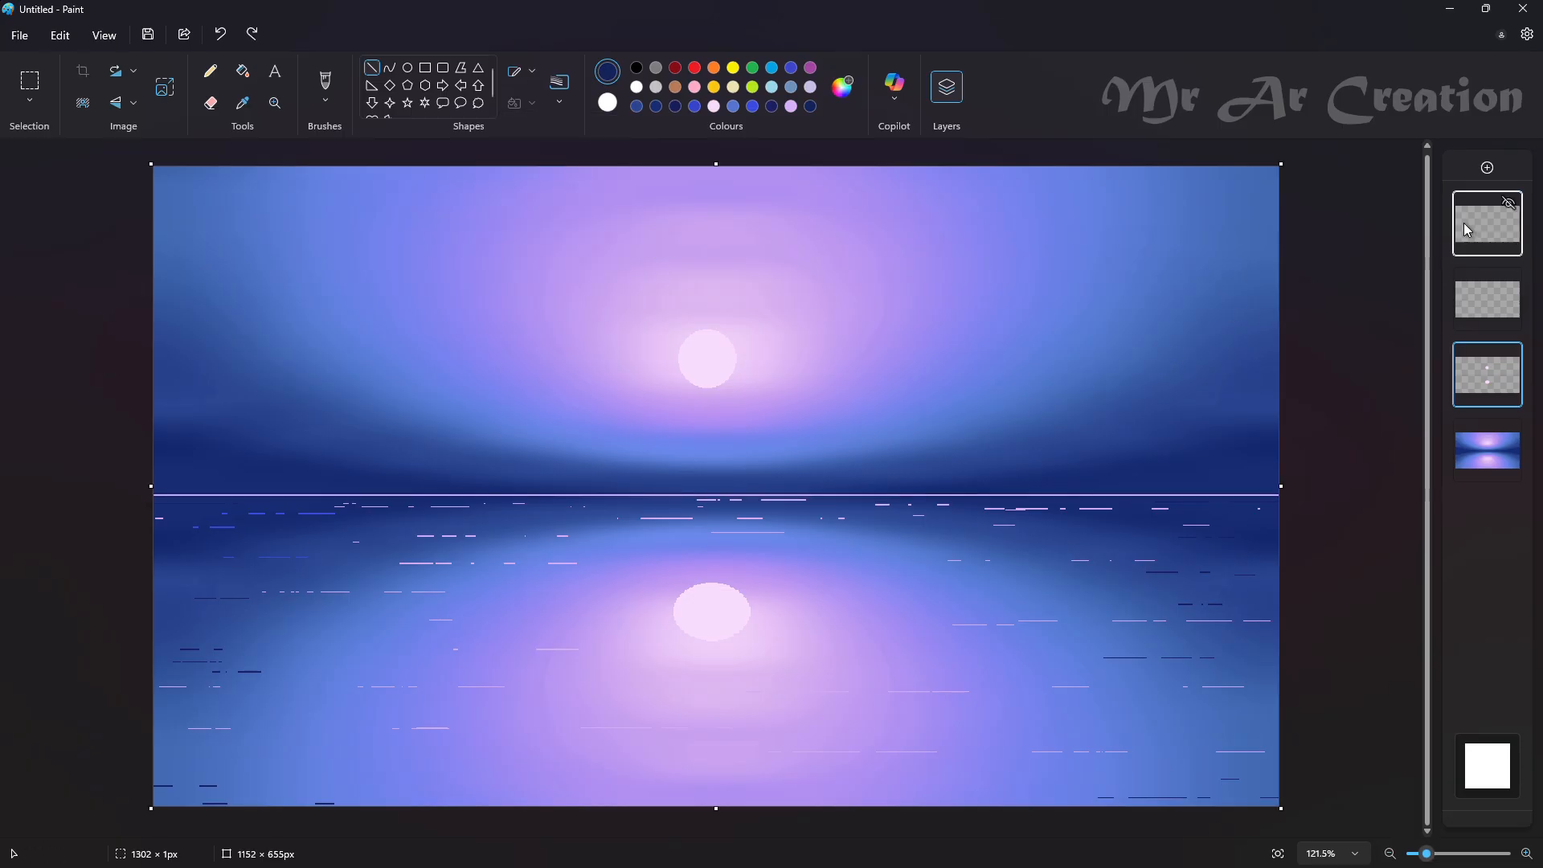
pyautogui.moveTo(156, 495); pyautogui.dragTo(1402, 514)
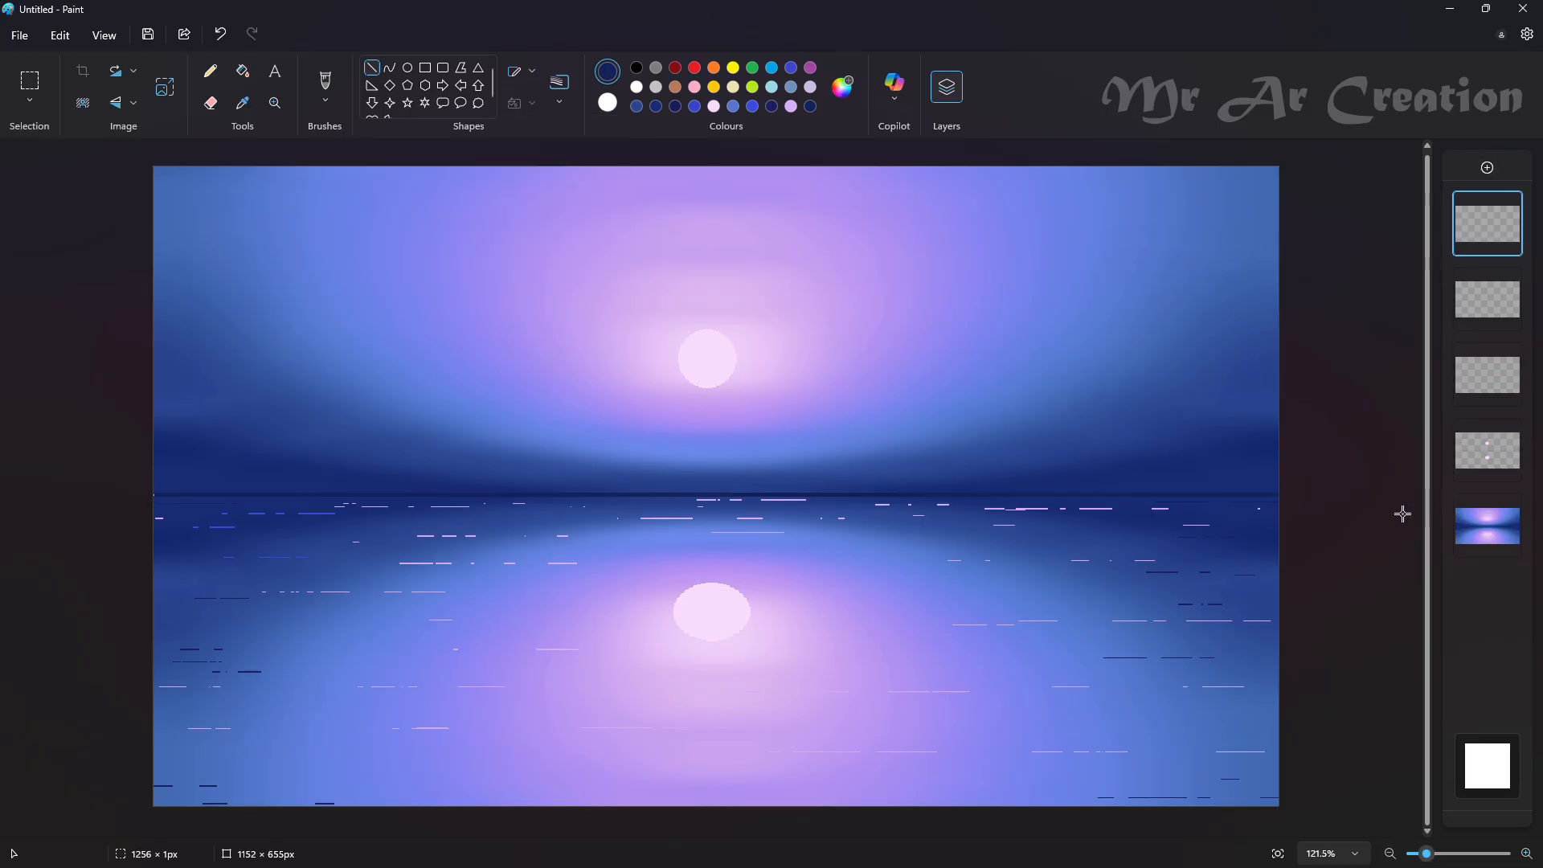
pyautogui.click(841, 86)
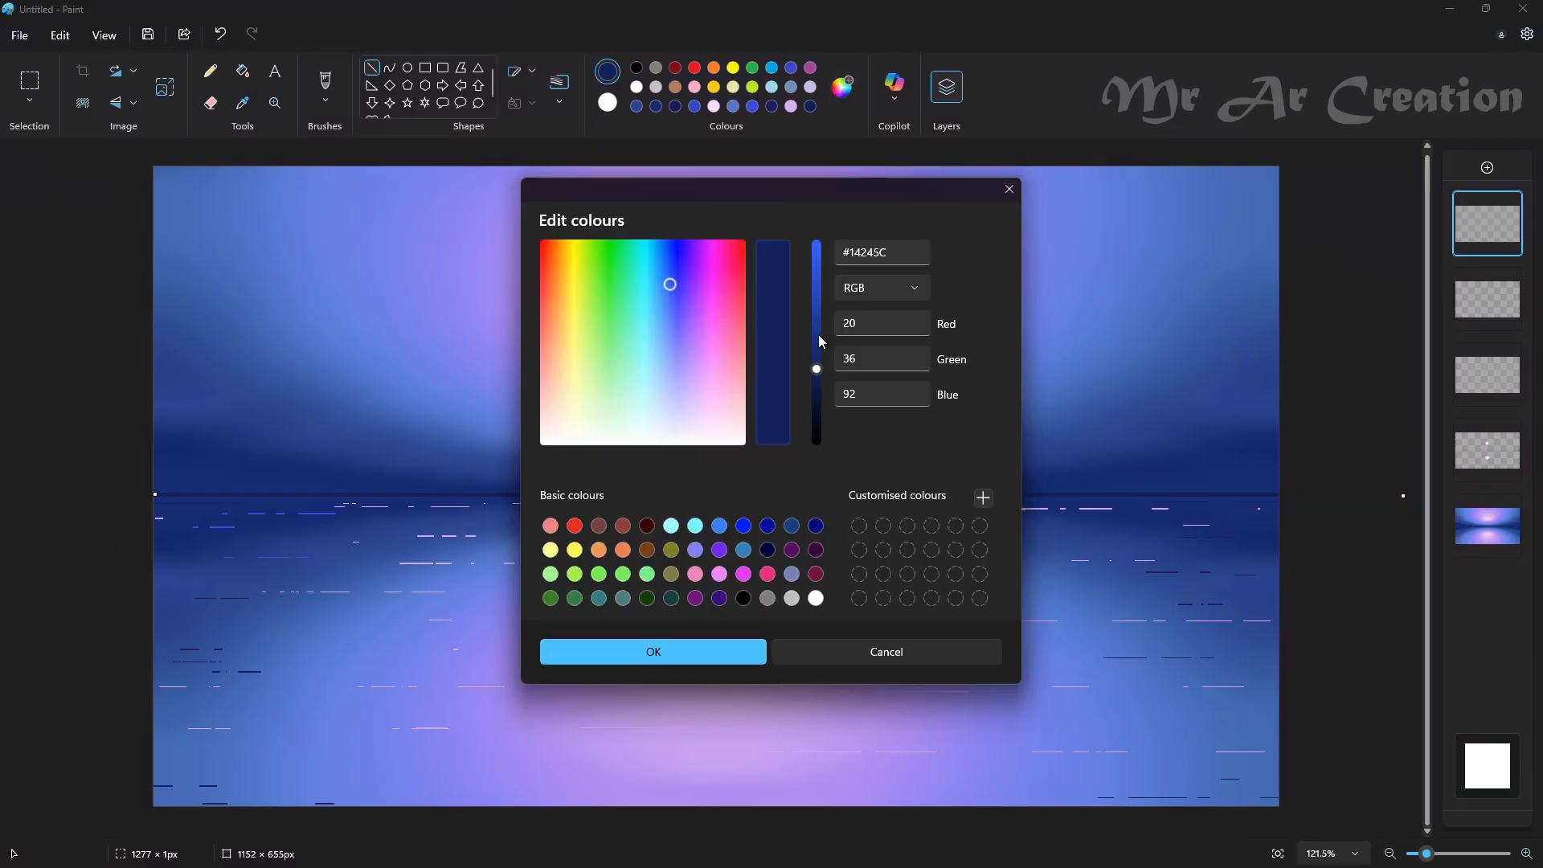
pyautogui.click(1009, 190)
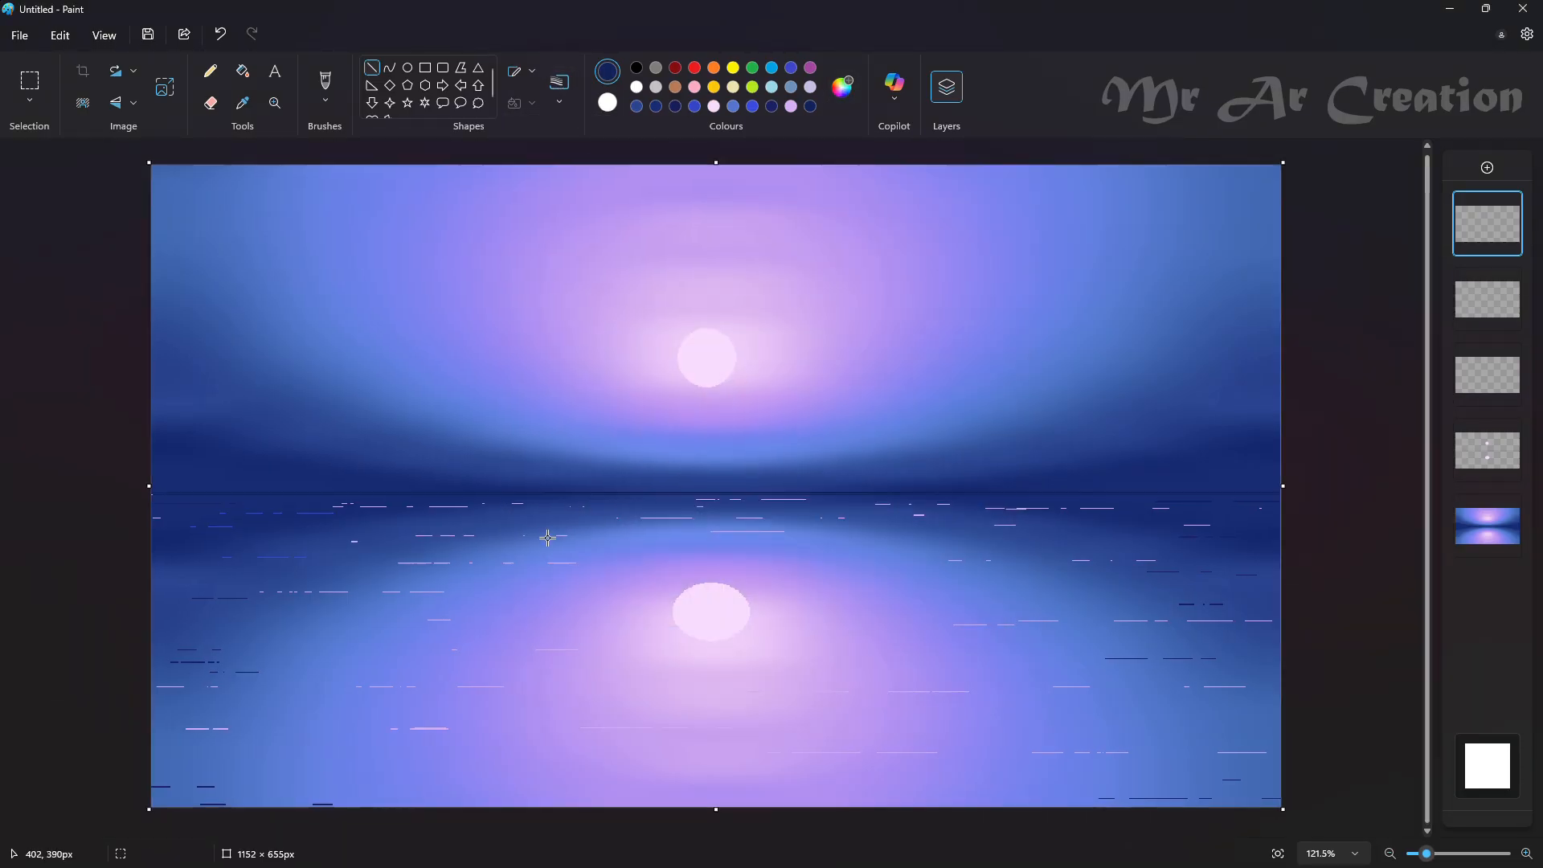
# Draw thin dark navy ripple lines below the horizon on the left, centre and right of the water.
pyautogui.scroll(2, 97, 467)
pyautogui.scroll(-2, 413, 475)
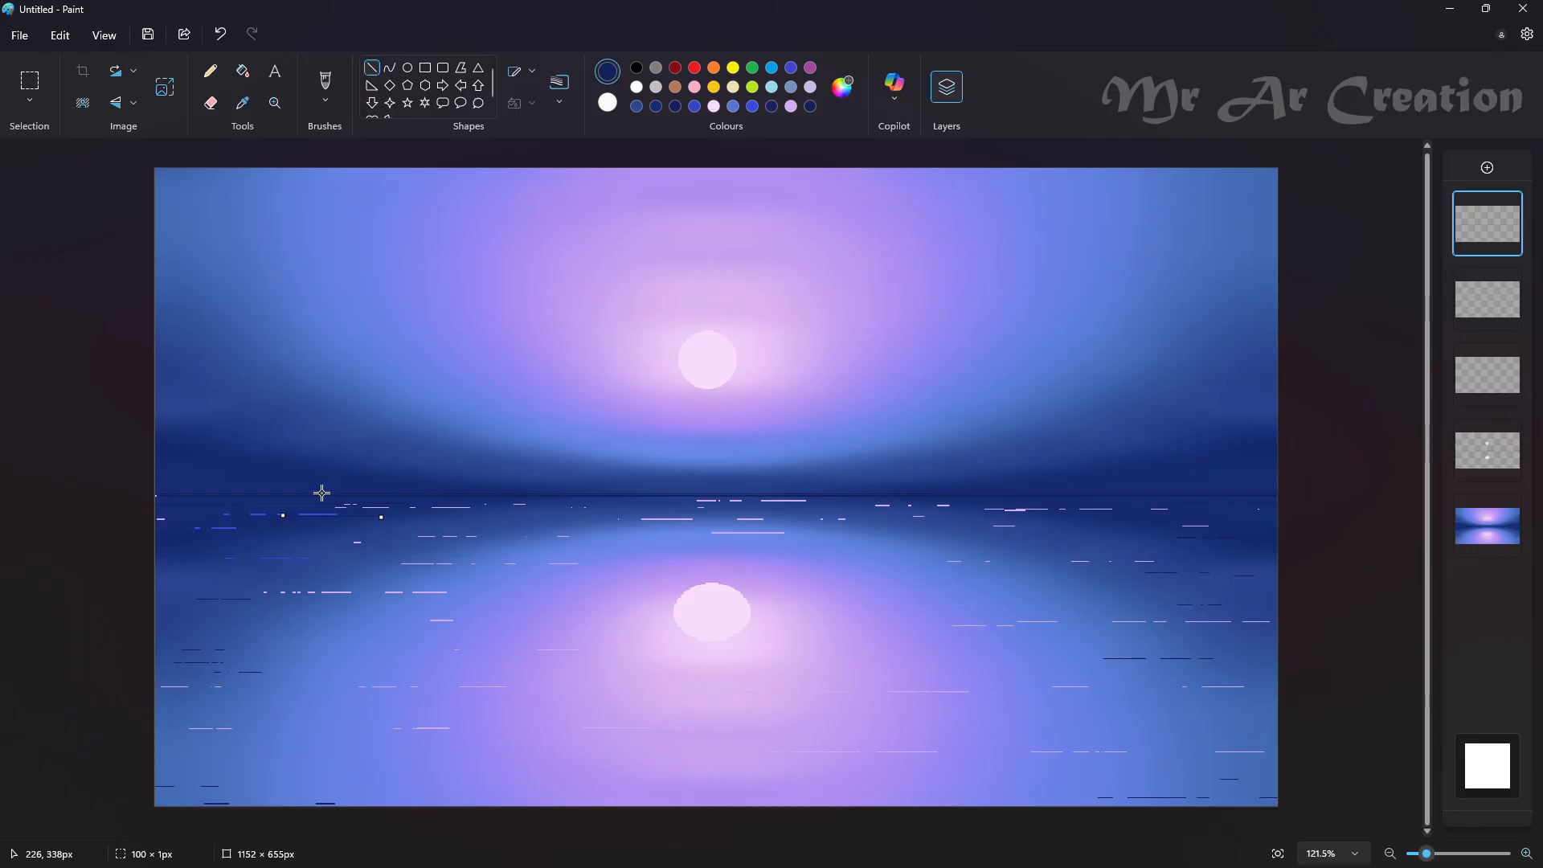
pyautogui.moveTo(321, 490)
pyautogui.mouseDown()
pyautogui.moveTo(394, 492)
pyautogui.moveTo(246, 517)
pyautogui.moveTo(231, 541)
pyautogui.moveTo(314, 565)
pyautogui.mouseUp()
pyautogui.moveTo(156, 576); pyautogui.dragTo(306, 536)
pyautogui.moveTo(557, 503); pyautogui.dragTo(529, 515)
pyautogui.moveTo(902, 511); pyautogui.dragTo(1276, 511)
pyautogui.moveTo(1031, 524); pyautogui.dragTo(1275, 528)
pyautogui.moveTo(1241, 536); pyautogui.dragTo(1327, 531)
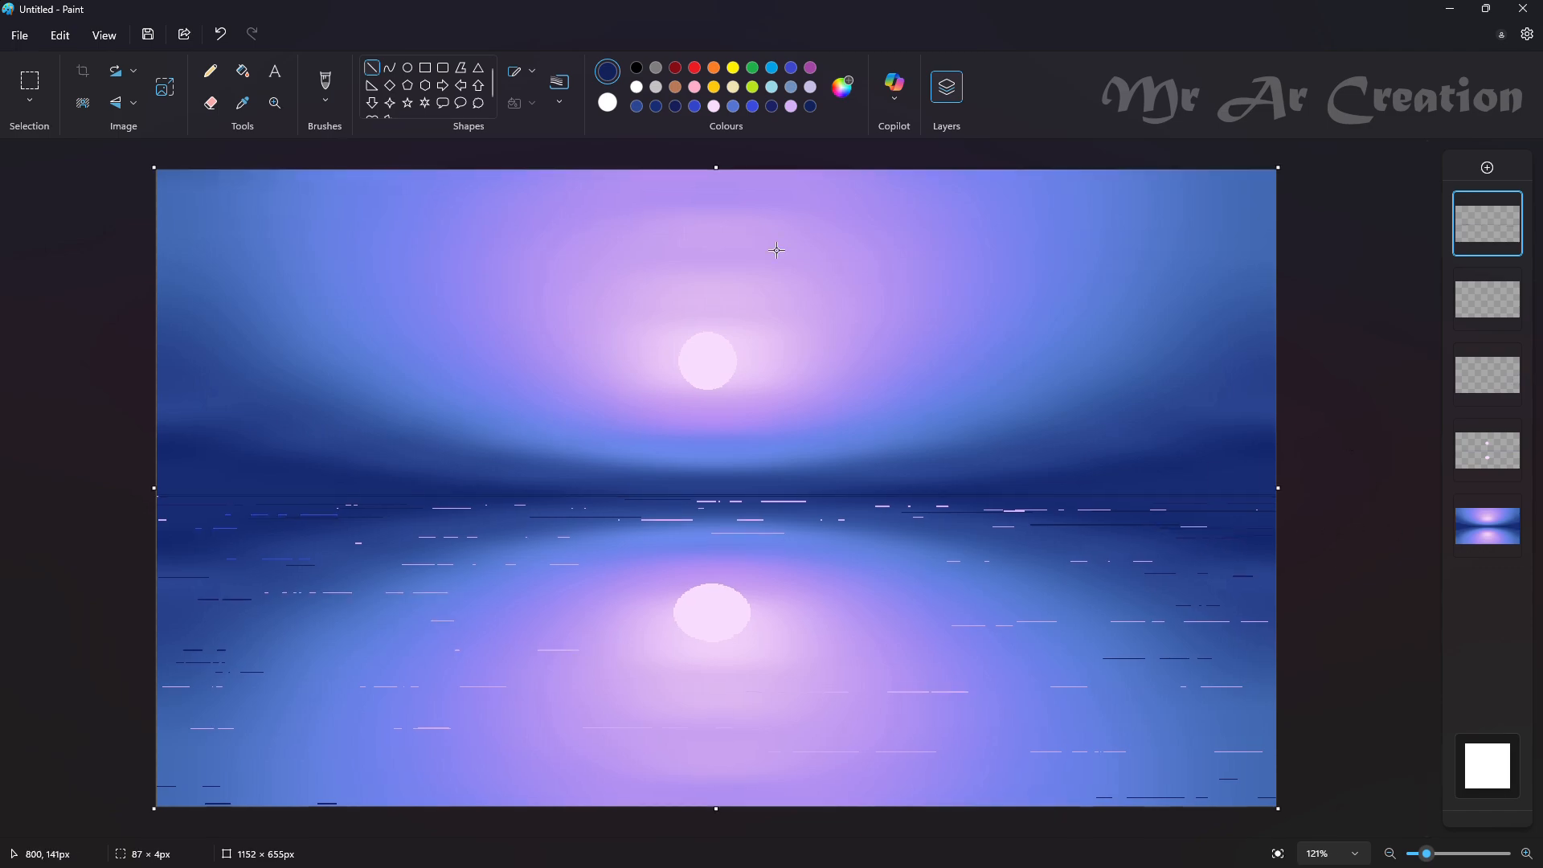
pyautogui.click(211, 71)
pyautogui.scroll(3, 1044, 474)
pyautogui.moveTo(1136, 380); pyautogui.dragTo(1163, 485)
pyautogui.scroll(2, 1245, 481)
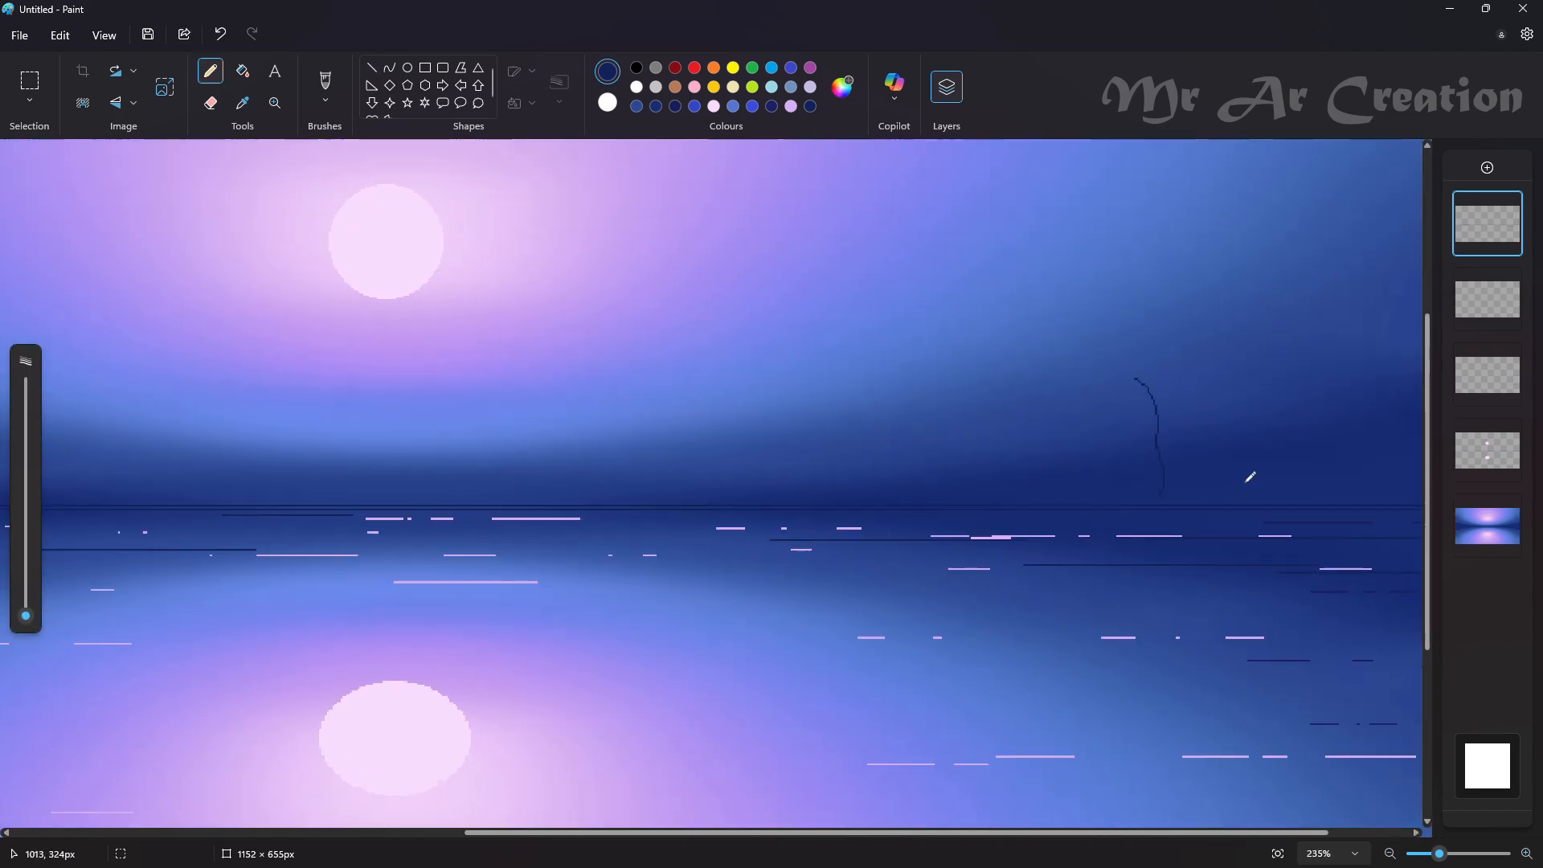
pyautogui.hotkey('ctrl', 'z')
pyautogui.moveTo(1097, 325)
pyautogui.mouseDown()
pyautogui.moveTo(1139, 455)
pyautogui.moveTo(1125, 510)
pyautogui.mouseUp()
pyautogui.hotkey('ctrl', 'z')
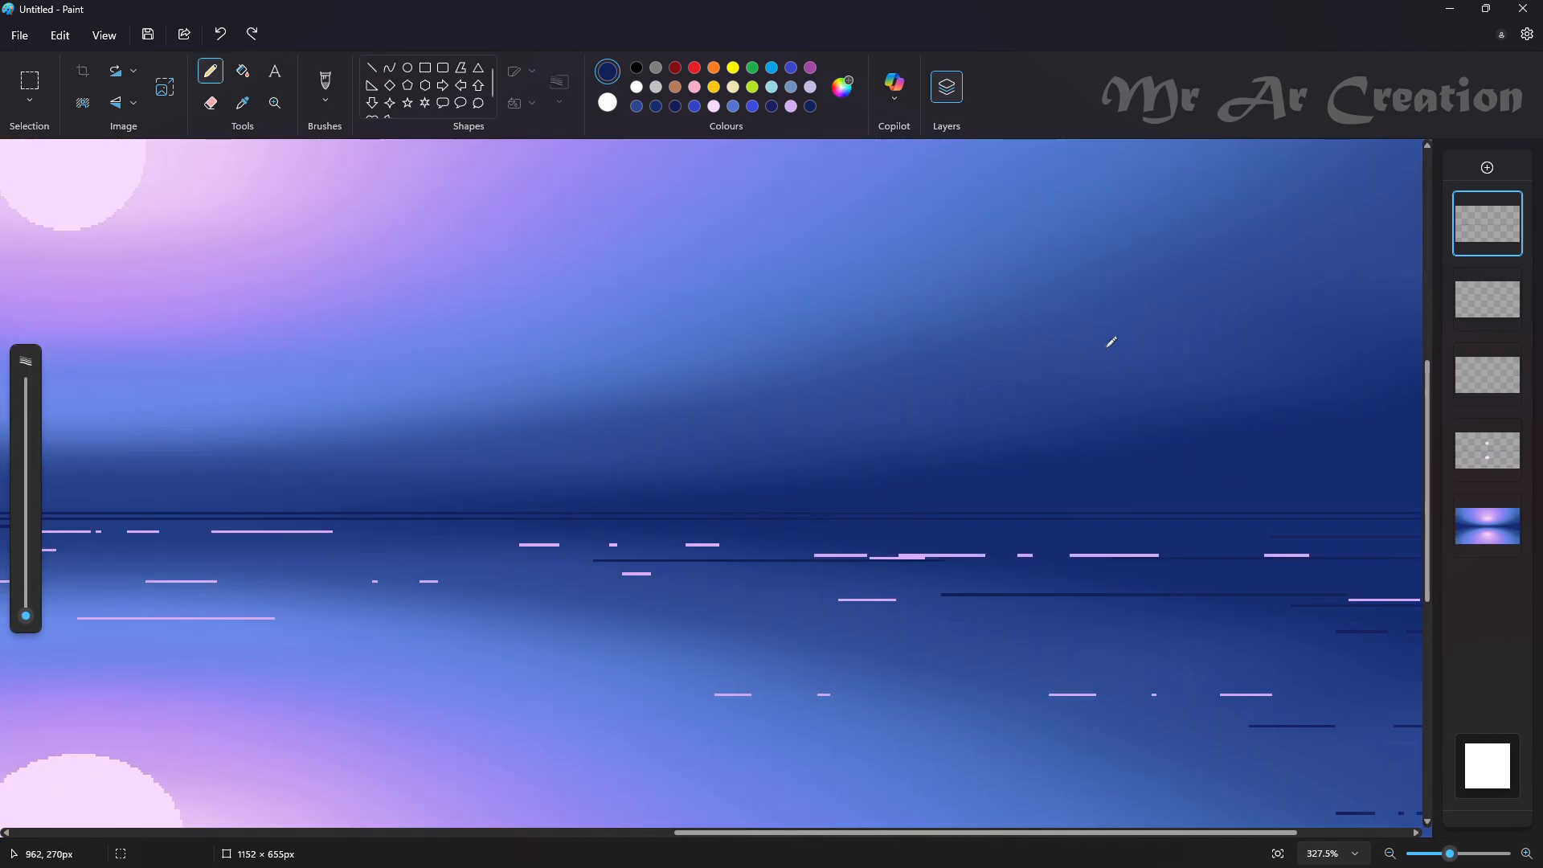
pyautogui.moveTo(1102, 343)
pyautogui.mouseDown()
pyautogui.moveTo(1131, 441)
pyautogui.moveTo(1099, 498)
pyautogui.mouseUp()
pyautogui.hotkey('ctrl', 'z')
# Add a new layer on top and draw a forked dark navy tree trunk on the horizon, right of the moon.
pyautogui.click(1486, 168)
pyautogui.moveTo(1046, 328); pyautogui.dragTo(1081, 494)
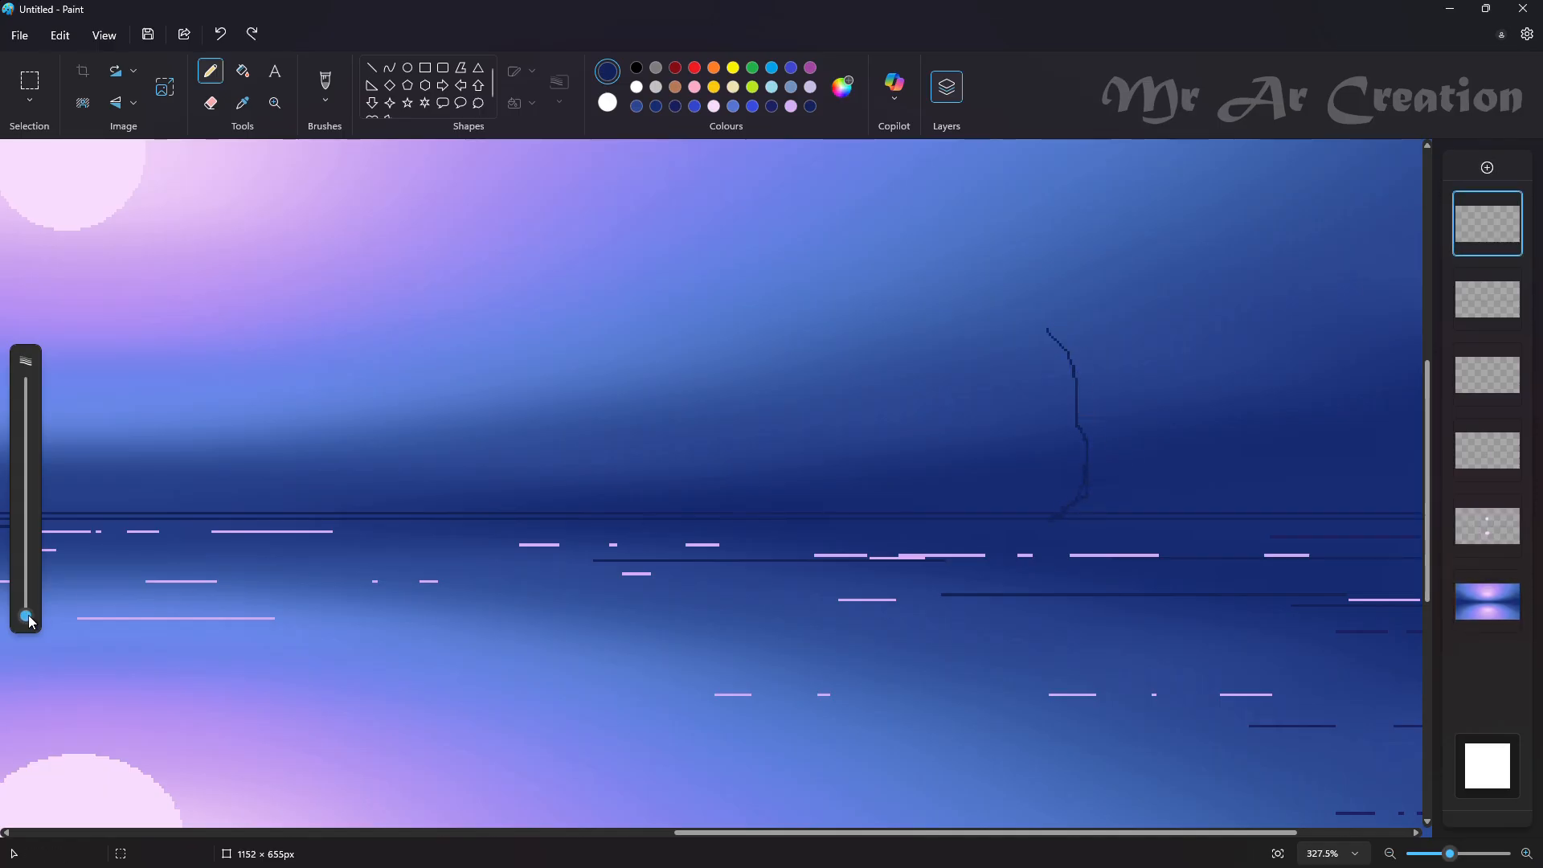
pyautogui.moveTo(1074, 349); pyautogui.dragTo(1084, 496)
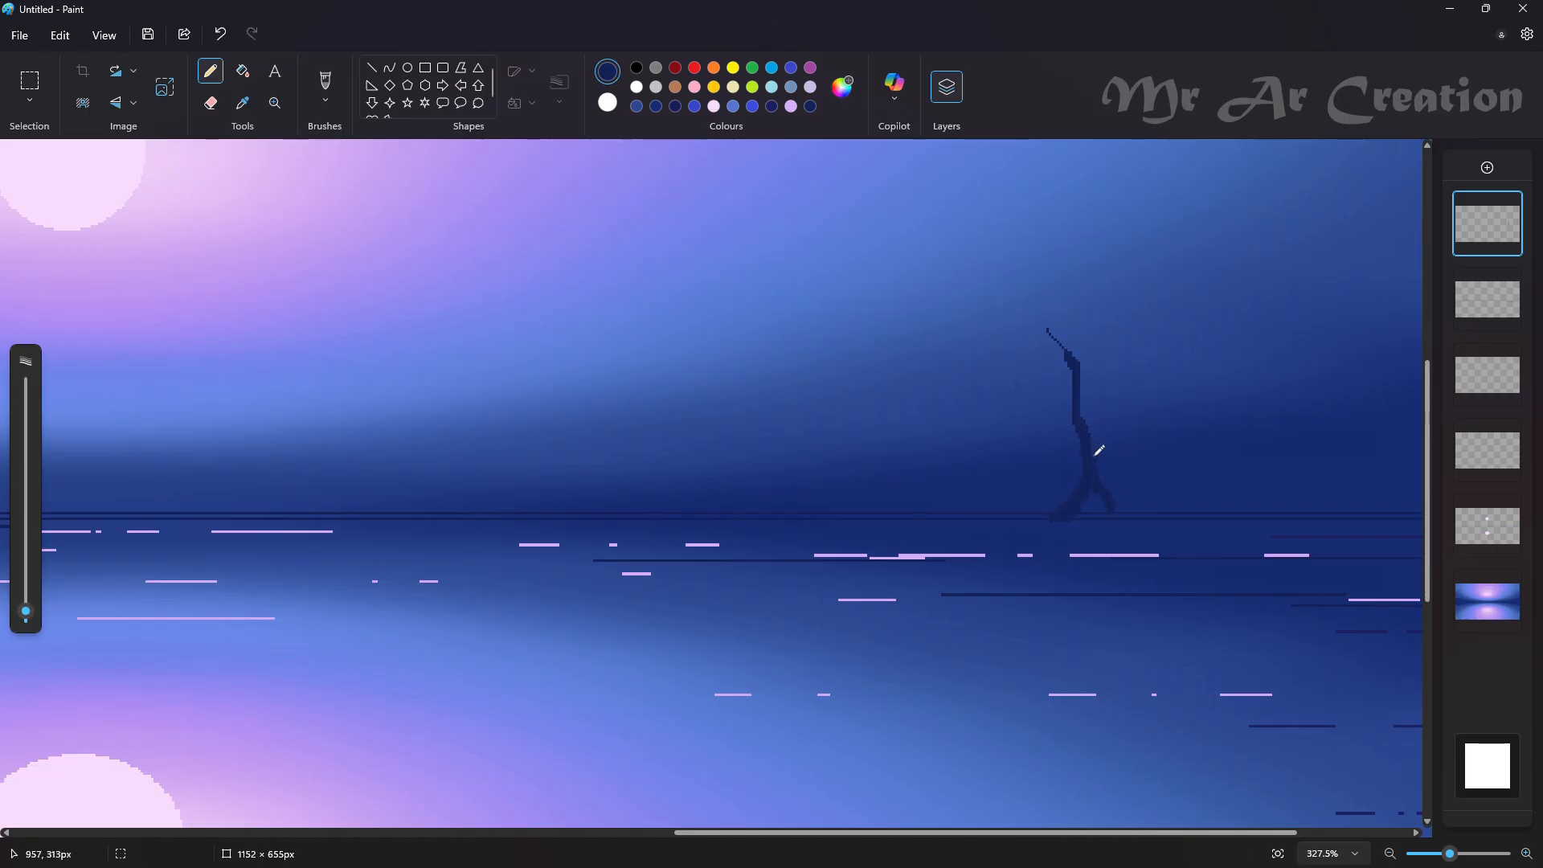
pyautogui.moveTo(1087, 475); pyautogui.dragTo(1122, 361)
pyautogui.moveTo(1021, 282); pyautogui.dragTo(1064, 345)
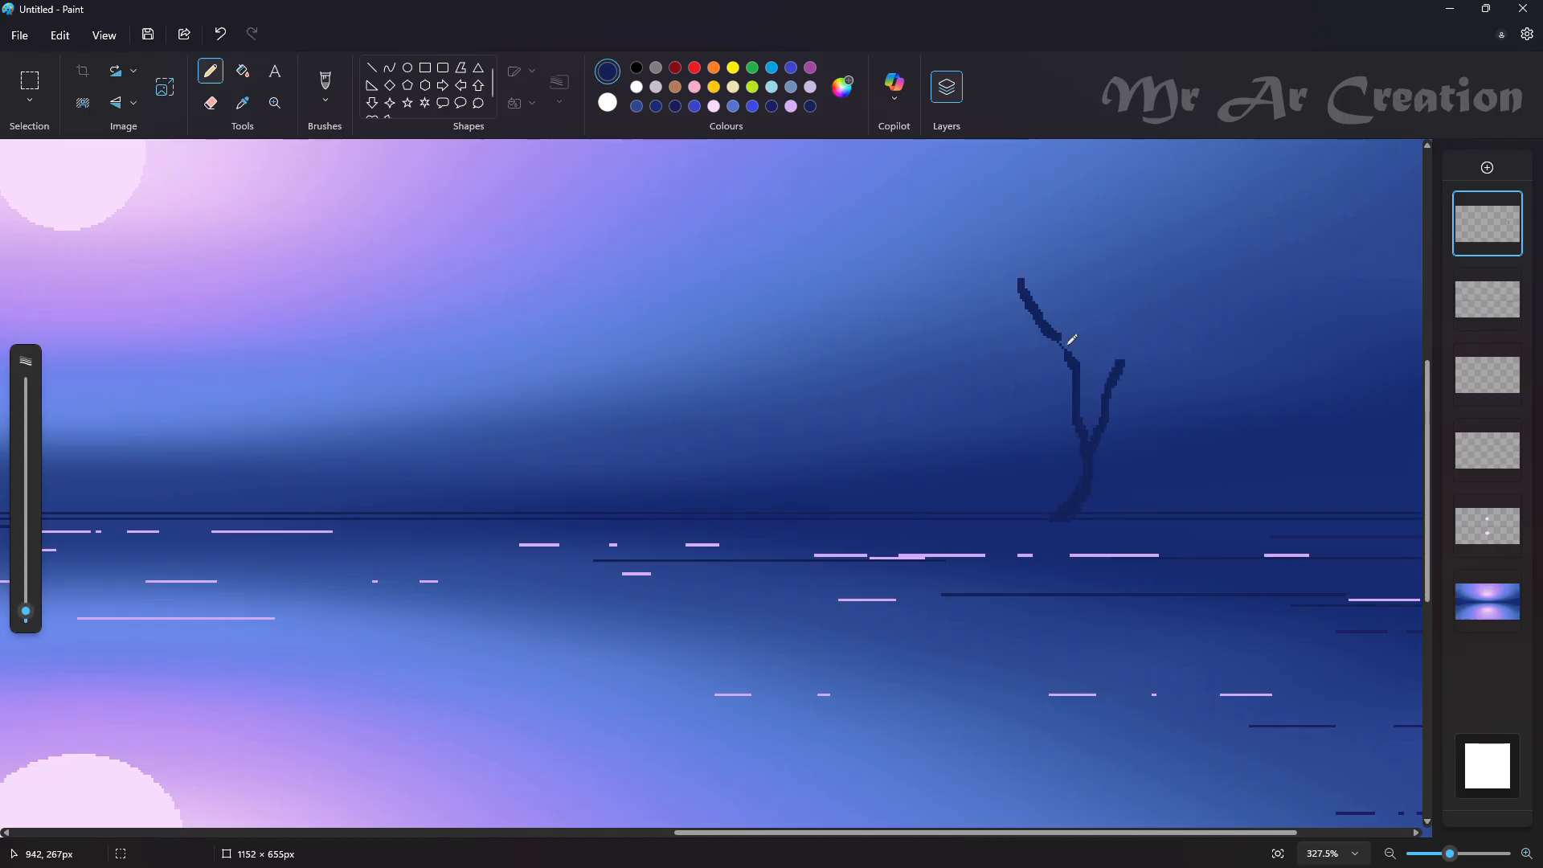
pyautogui.moveTo(1064, 346); pyautogui.dragTo(1076, 361)
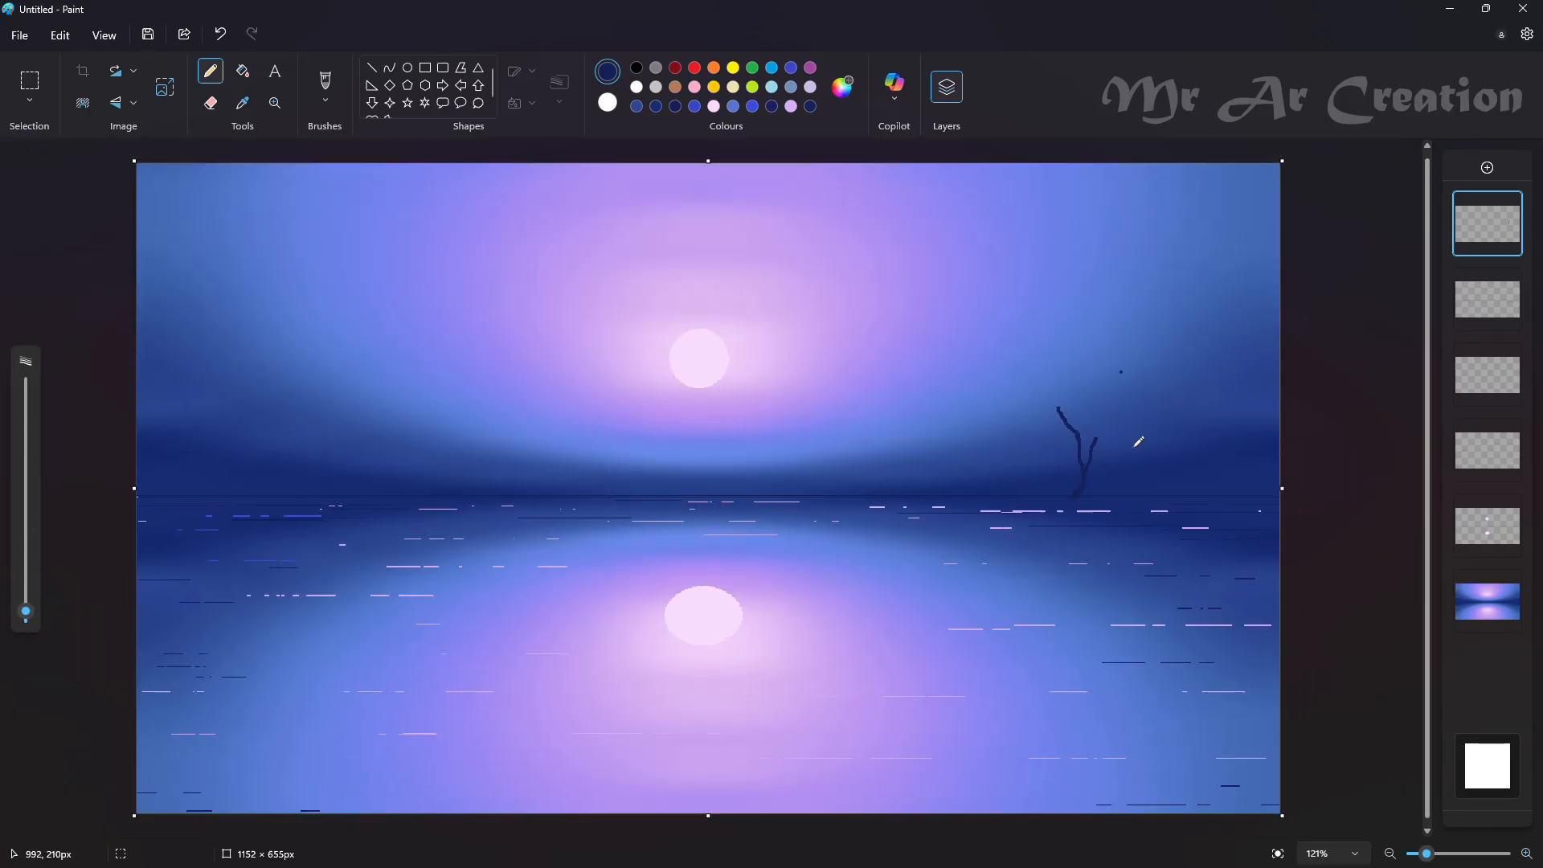
# Extend the tree's left limb further up and its right limb outward with thinner pencil strokes.
pyautogui.scroll(3, 984, 482)
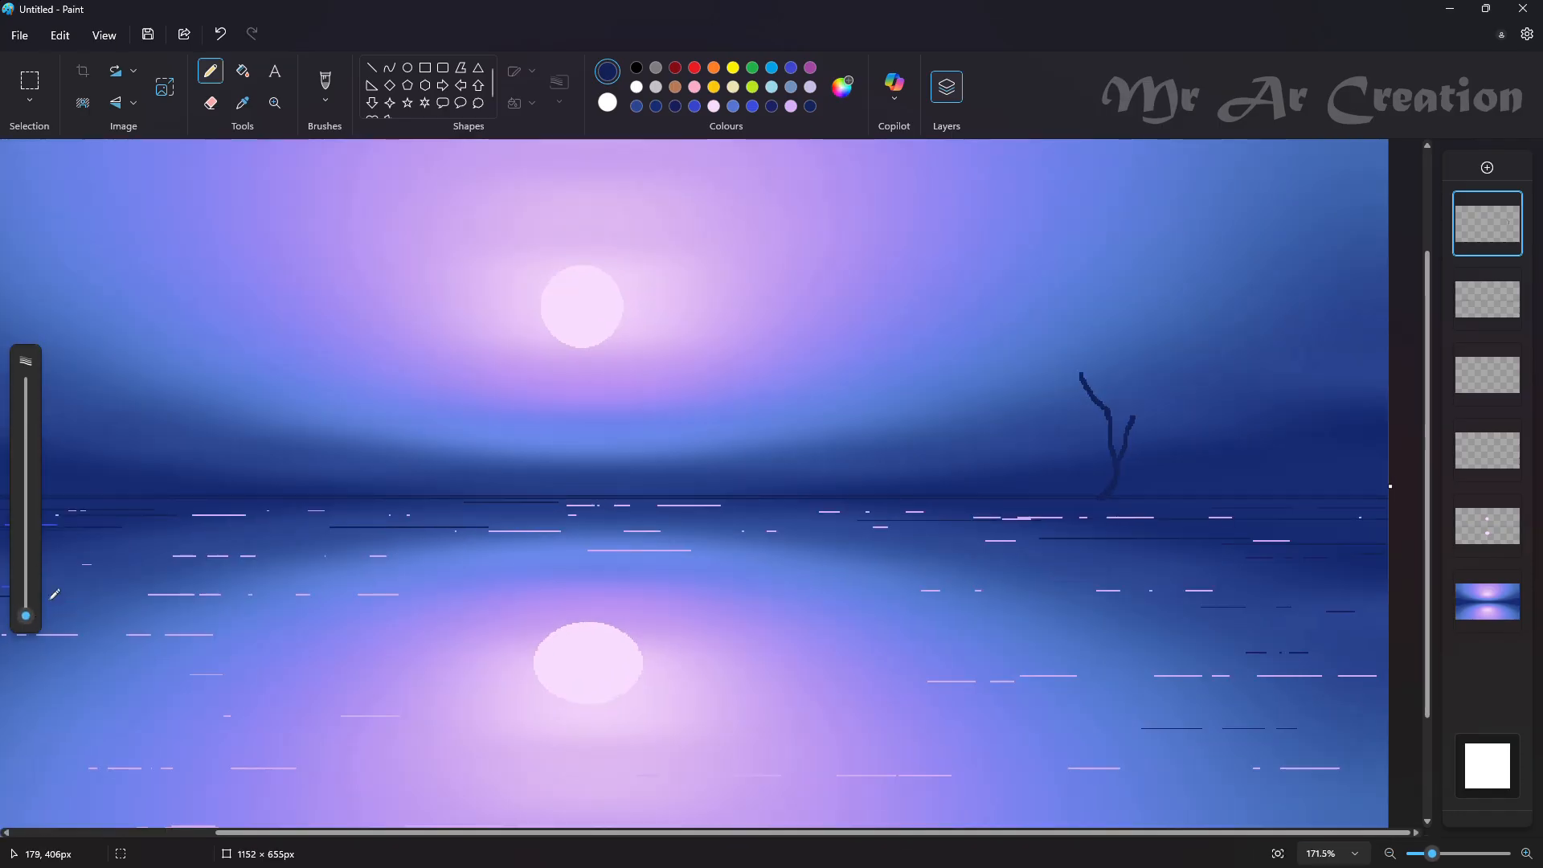
pyautogui.scroll(4, 998, 458)
pyautogui.scroll(3, 1140, 417)
pyautogui.scroll(-2, 1145, 437)
pyautogui.moveTo(1108, 364); pyautogui.dragTo(1132, 448)
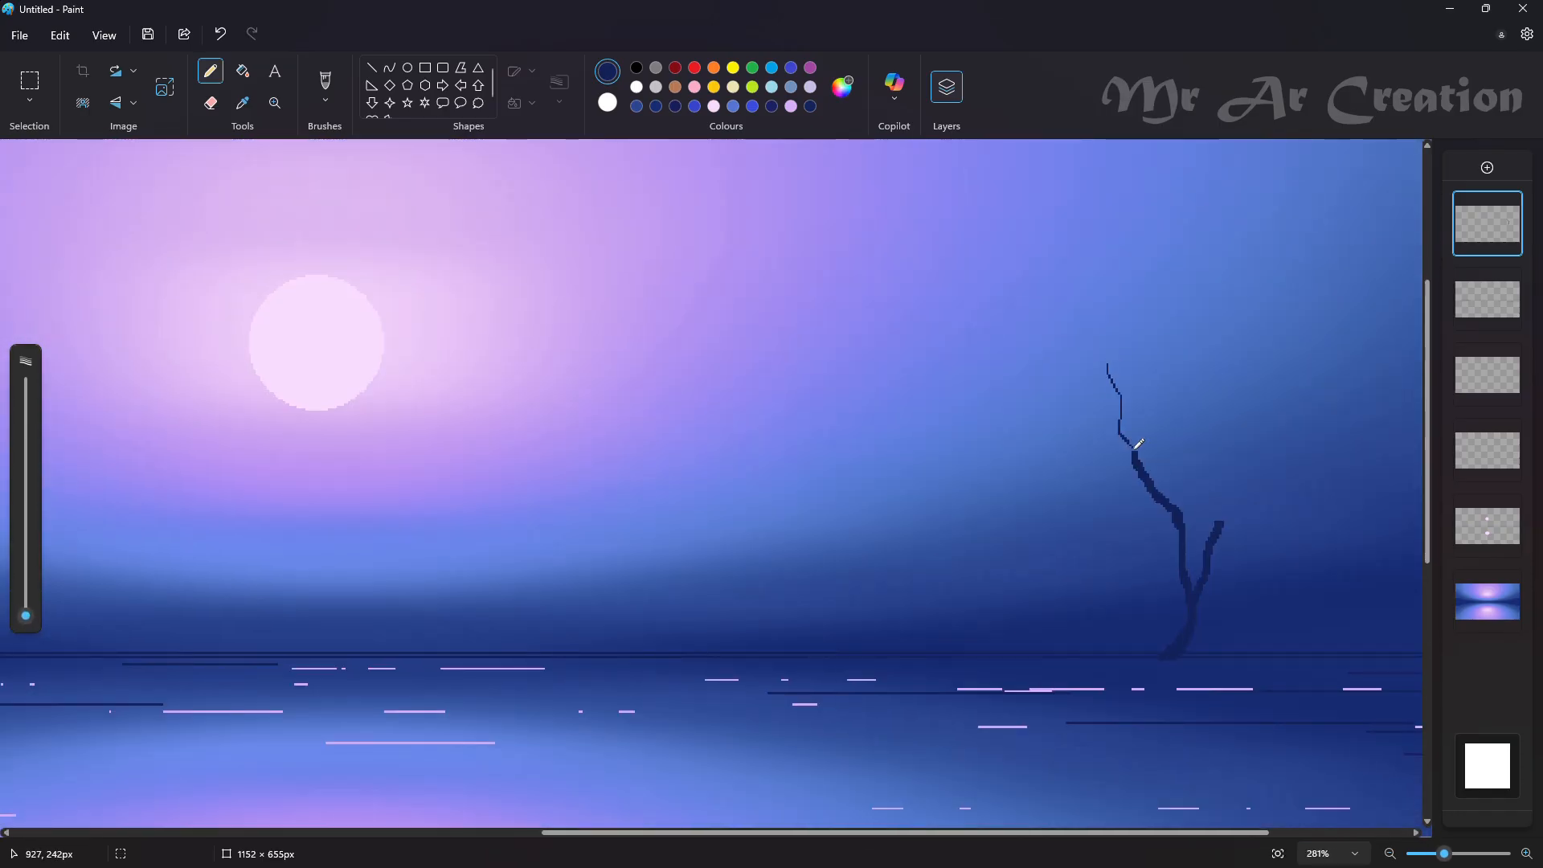
pyautogui.hotkey('ctrl', 'z')
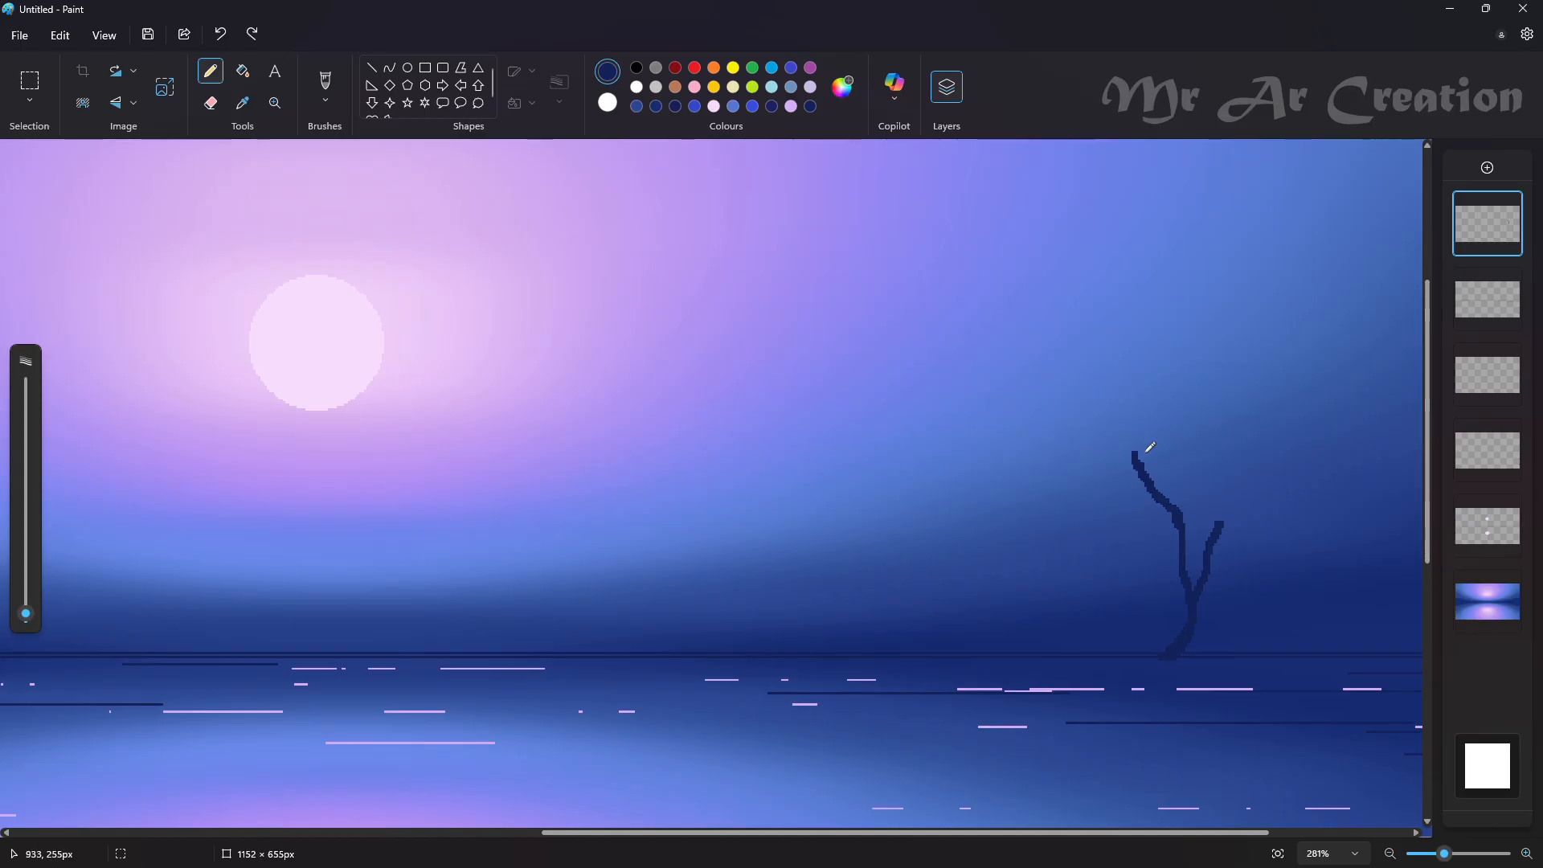
pyautogui.moveTo(1108, 383); pyautogui.dragTo(1138, 450)
pyautogui.moveTo(1227, 528); pyautogui.dragTo(1296, 479)
pyautogui.moveTo(1200, 414); pyautogui.dragTo(1221, 466)
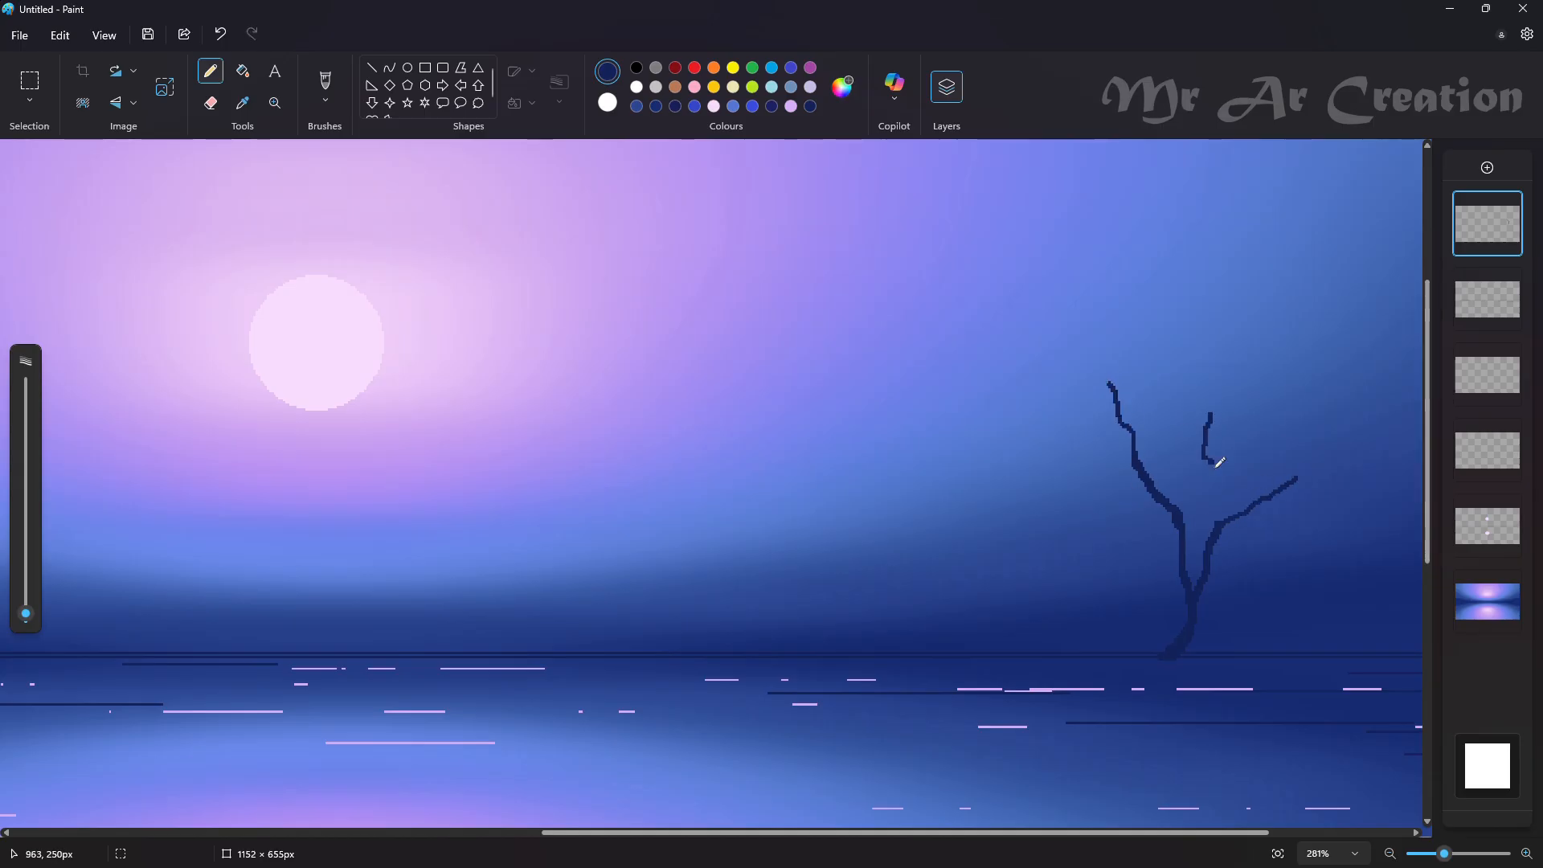
pyautogui.hotkey('ctrl', 'z')
# Add an upright branch to the tree's right limb and two side branches to its left limb.
pyautogui.moveTo(1227, 526); pyautogui.dragTo(1225, 456)
pyautogui.hotkey('ctrl', 'z')
pyautogui.hotkey('ctrl', 'z')
pyautogui.moveTo(1171, 502)
pyautogui.mouseDown()
pyautogui.moveTo(1077, 486)
pyautogui.moveTo(1094, 465)
pyautogui.moveTo(1052, 497)
pyautogui.mouseUp()
pyautogui.click(851, 463)
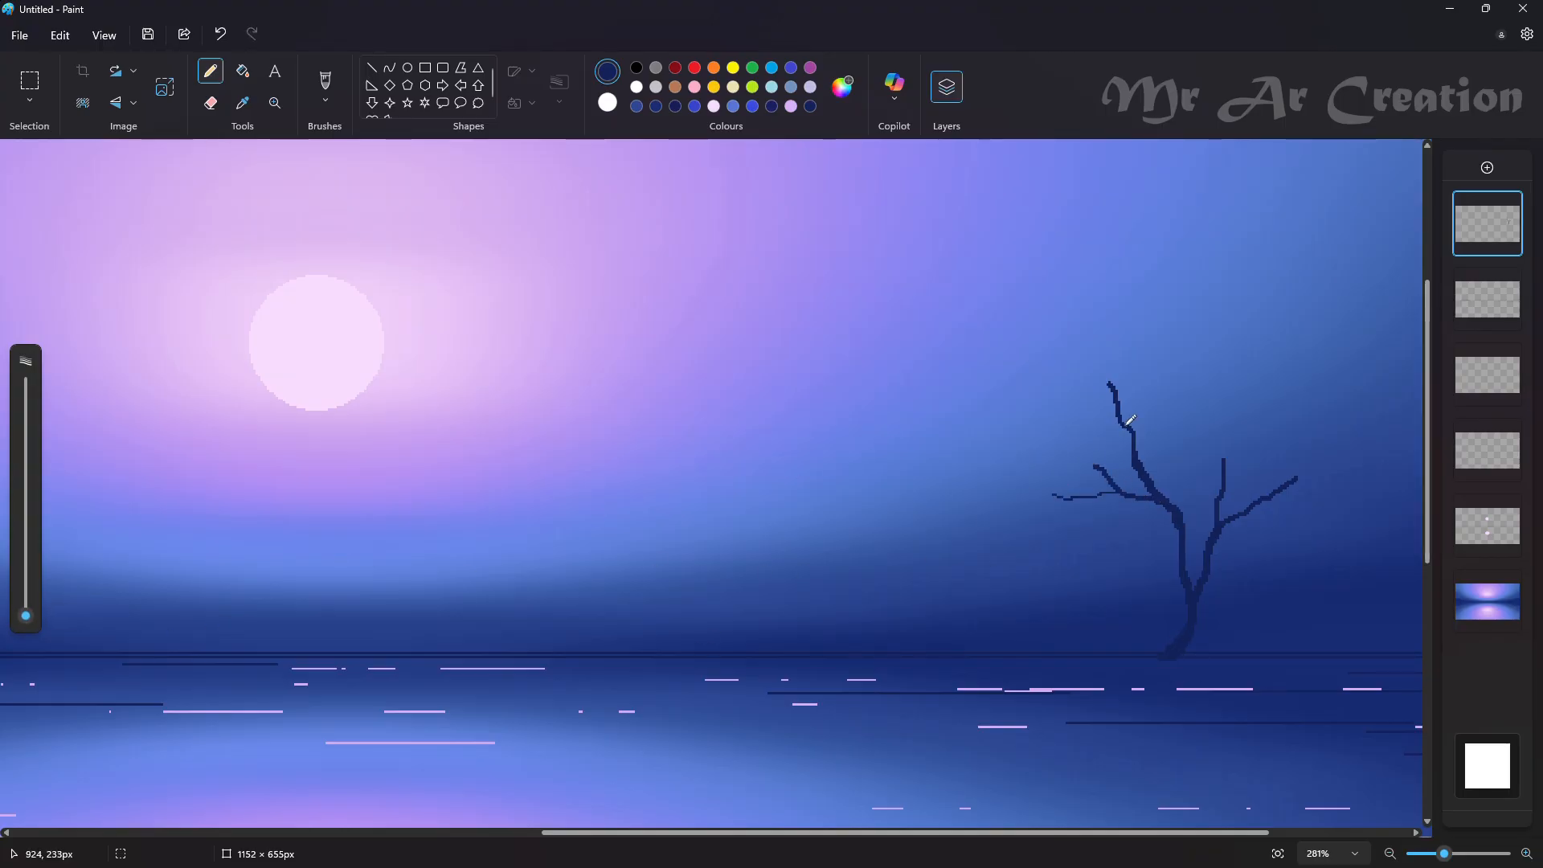
# Draw fine twigs at the branch ends across the crown of the right tree.
pyautogui.moveTo(1112, 381)
pyautogui.mouseDown()
pyautogui.moveTo(1082, 329)
pyautogui.moveTo(1062, 358)
pyautogui.moveTo(1046, 337)
pyautogui.mouseUp()
pyautogui.hotkey('ctrl', 'z')
pyautogui.click(1021, 339)
pyautogui.moveTo(1068, 399); pyautogui.dragTo(1100, 466)
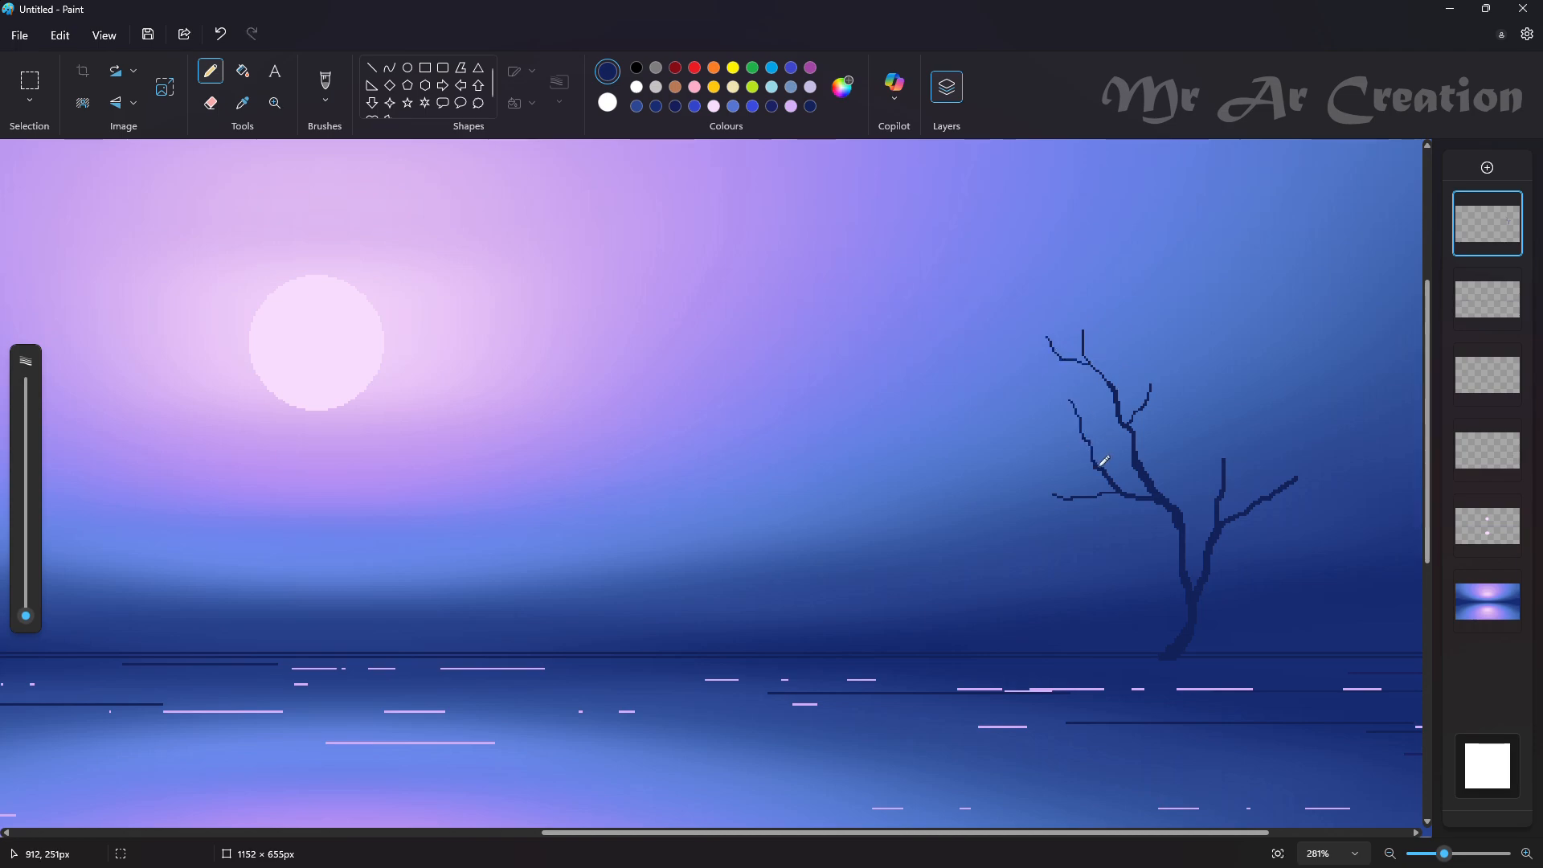
pyautogui.moveTo(1216, 464)
pyautogui.mouseDown()
pyautogui.moveTo(1260, 404)
pyautogui.moveTo(1287, 407)
pyautogui.moveTo(1302, 444)
pyautogui.mouseUp()
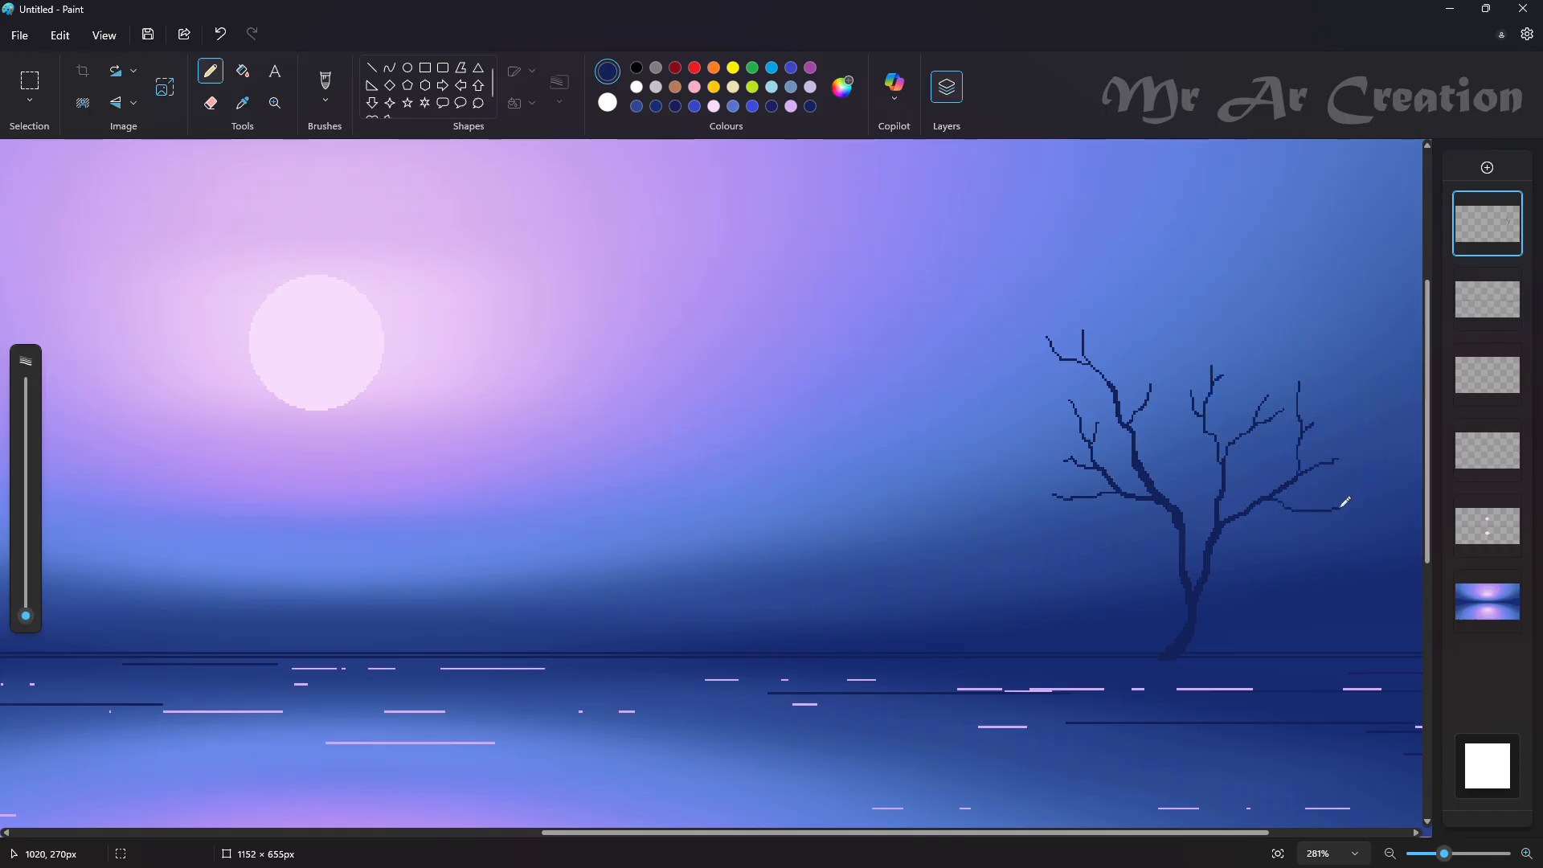
pyautogui.moveTo(1340, 508); pyautogui.dragTo(1330, 512)
pyautogui.moveTo(1160, 323); pyautogui.dragTo(1149, 391)
pyautogui.moveTo(1149, 390); pyautogui.dragTo(1189, 366)
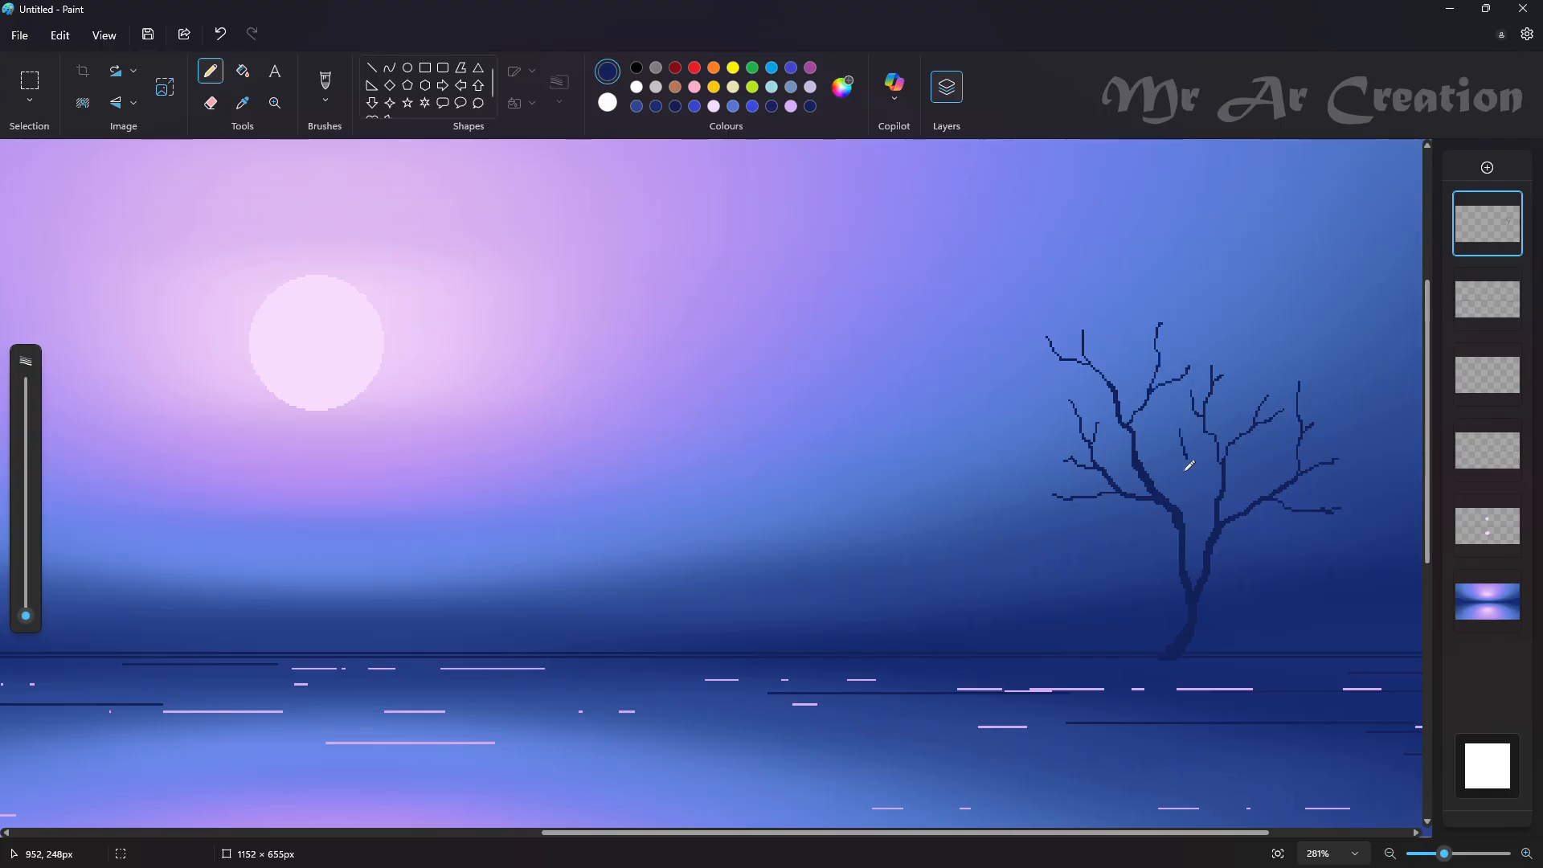
# Darken the navy drawing colour further and increase the pencil size.
pyautogui.scroll(-5, 1205, 450)
pyautogui.scroll(4, 1326, 426)
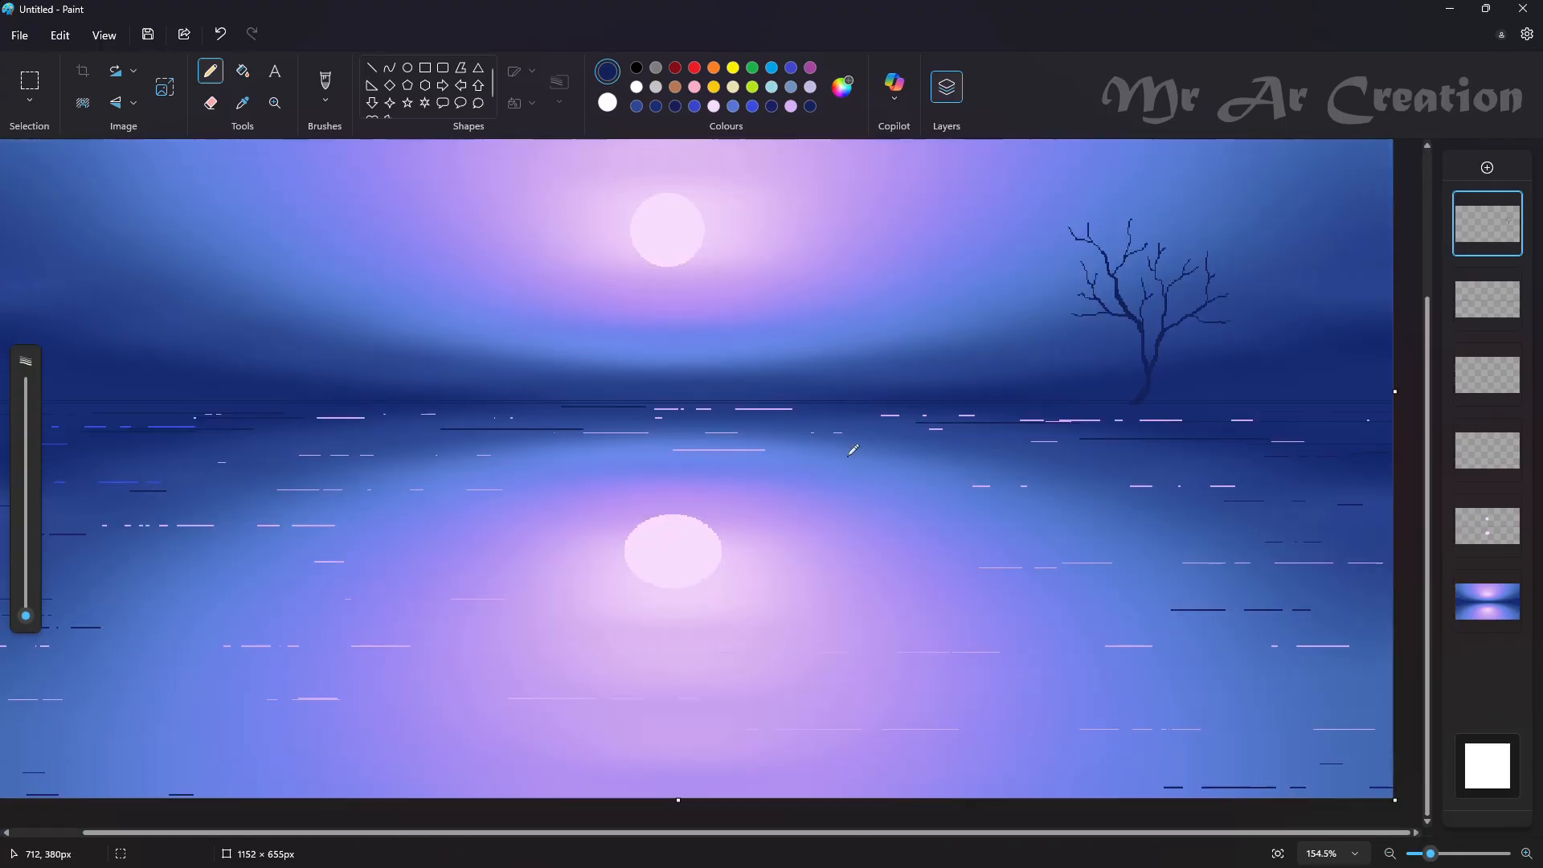
pyautogui.scroll(-1, 392, 427)
pyautogui.scroll(4, 188, 517)
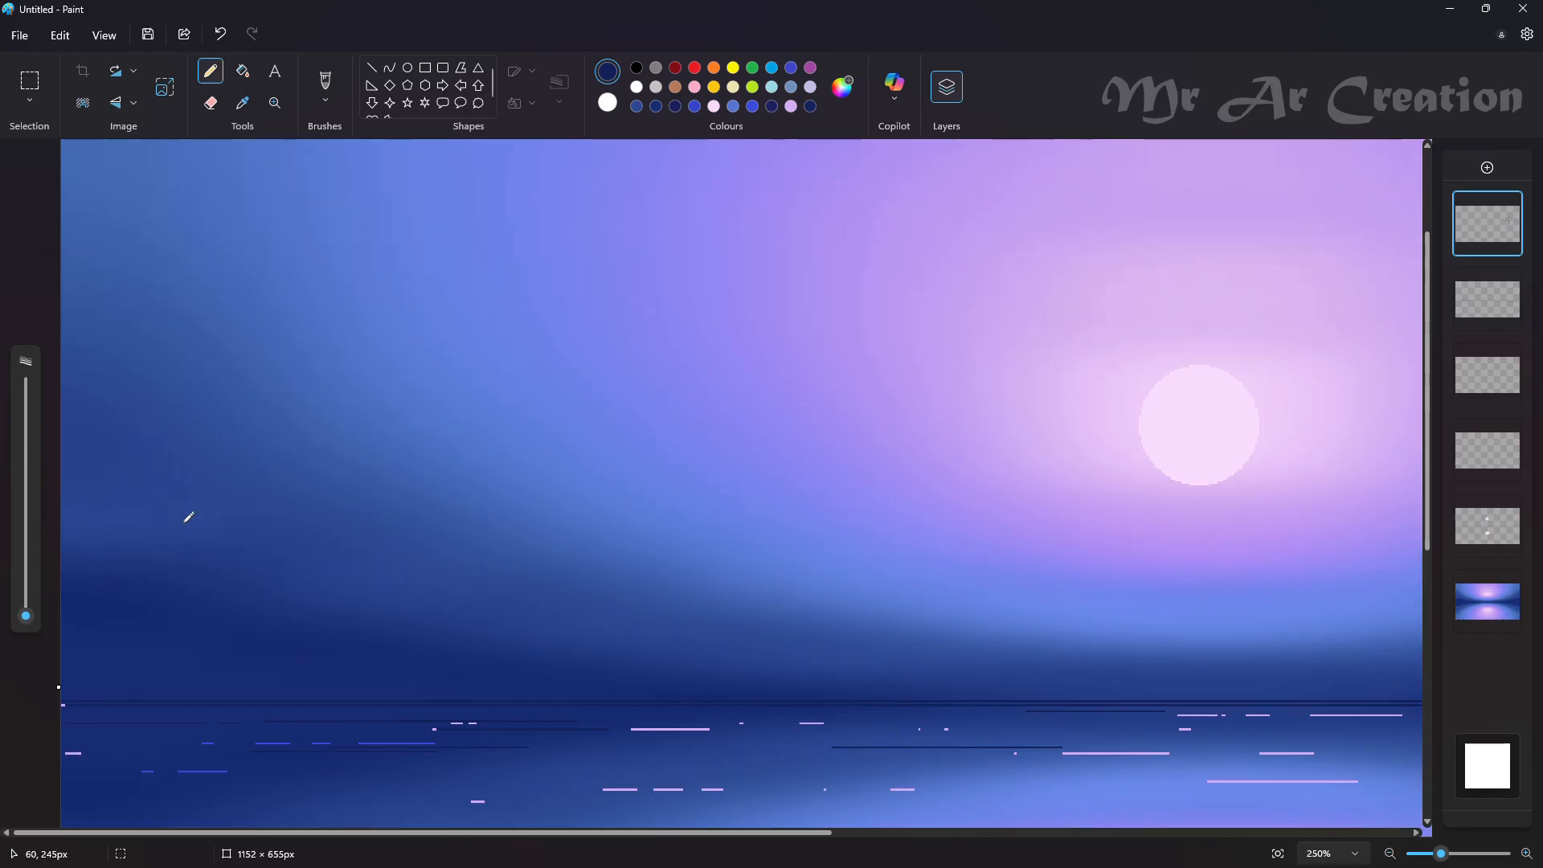
pyautogui.scroll(2, 190, 313)
pyautogui.click(842, 86)
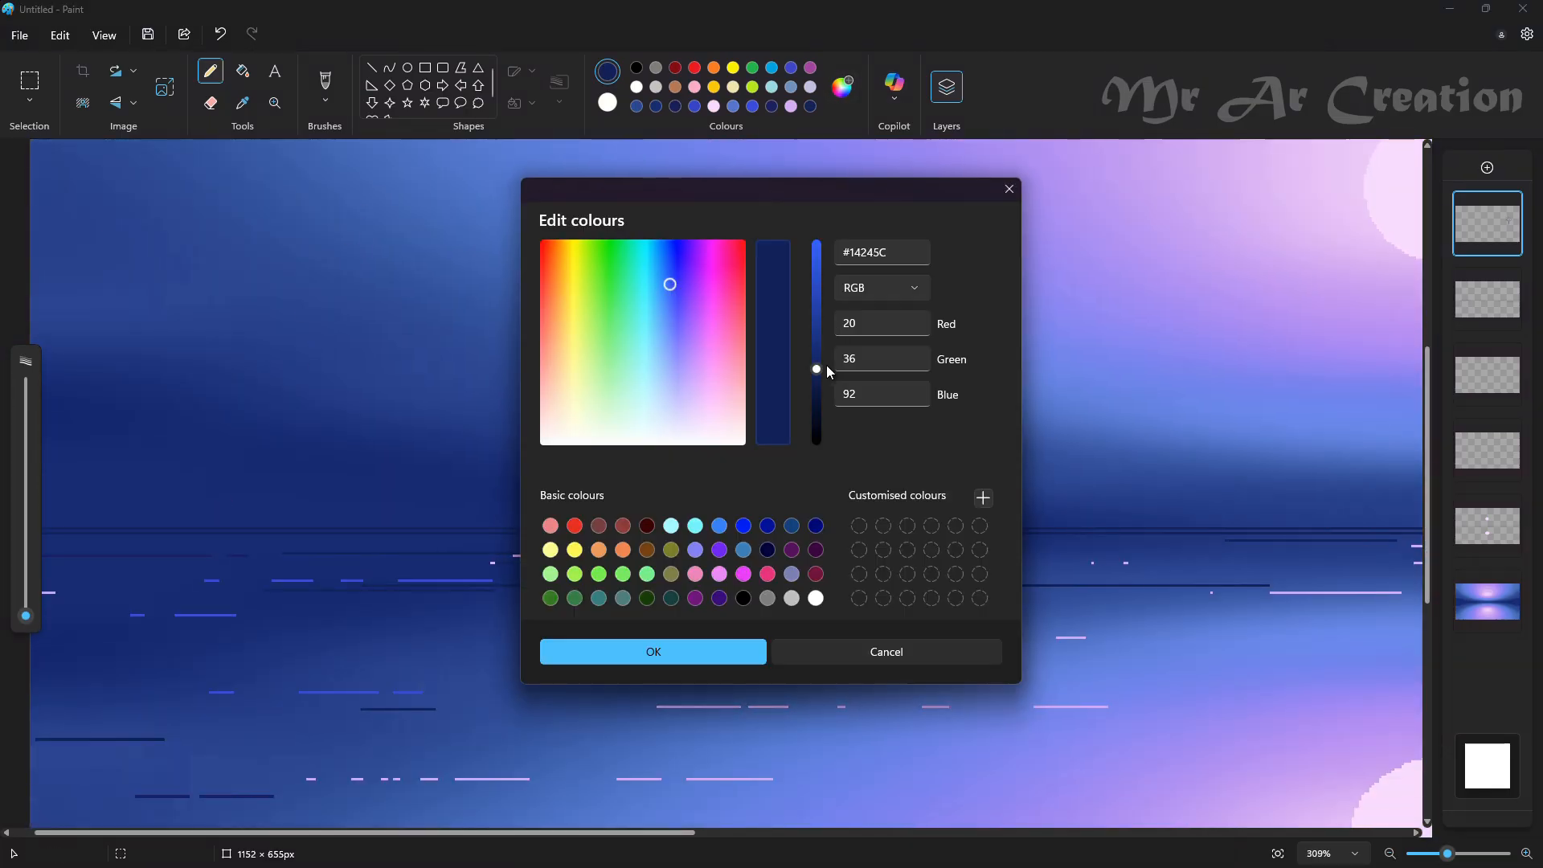
pyautogui.click(817, 391)
pyautogui.click(683, 651)
pyautogui.click(25, 605)
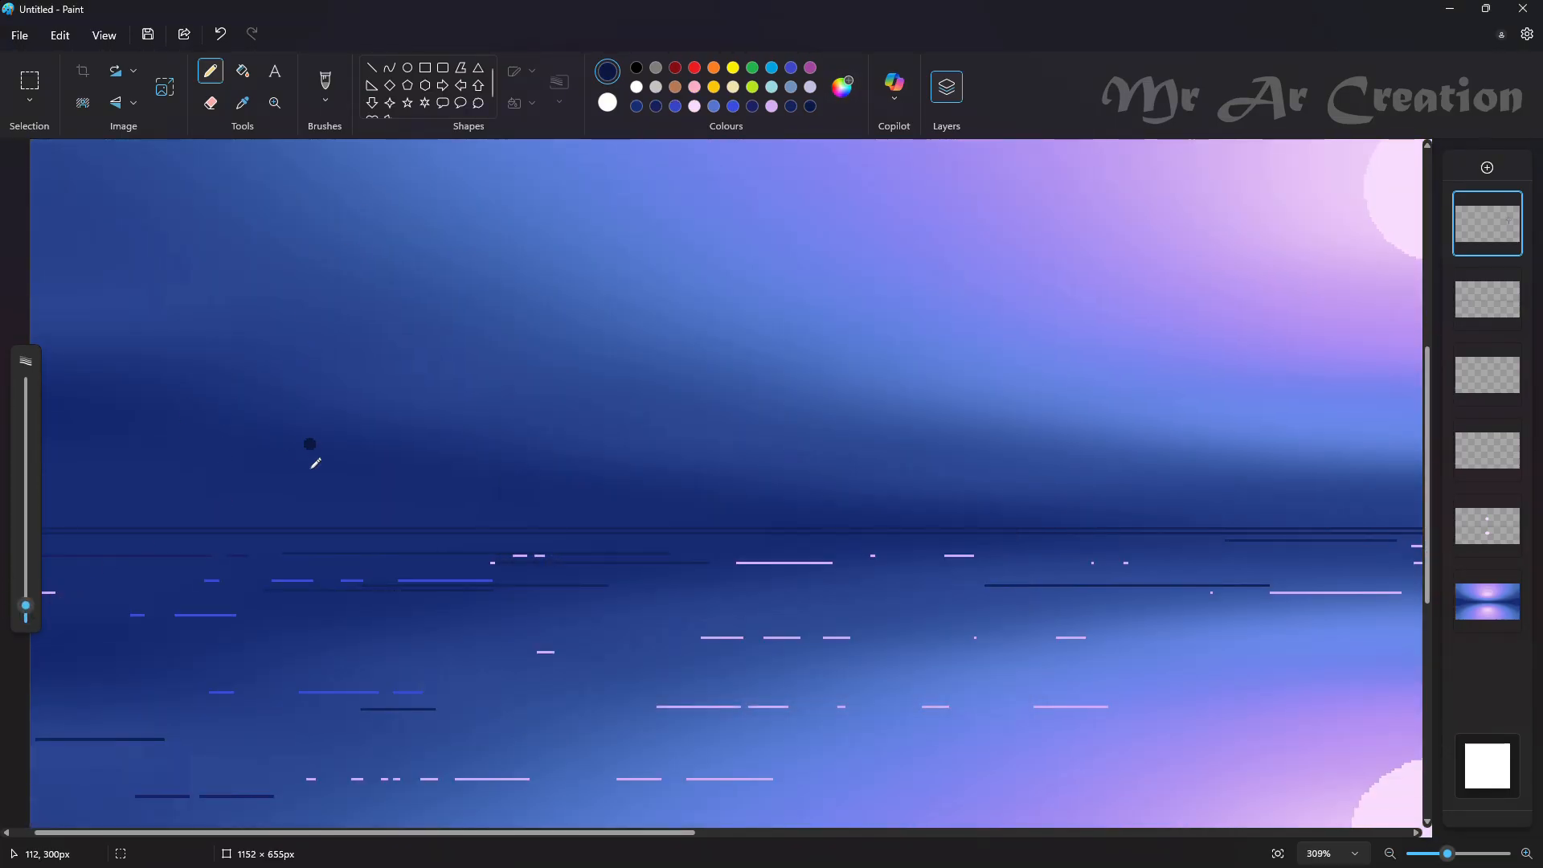
# Draw a thick leaning tree trunk at the far left of the horizon with a limb forking to the right.
pyautogui.moveTo(224, 523); pyautogui.dragTo(256, 338)
pyautogui.hotkey('ctrl', 'z')
pyautogui.moveTo(246, 281)
pyautogui.mouseDown()
pyautogui.moveTo(234, 368)
pyautogui.moveTo(172, 517)
pyautogui.moveTo(220, 423)
pyautogui.moveTo(234, 337)
pyautogui.moveTo(217, 505)
pyautogui.moveTo(190, 519)
pyautogui.mouseUp()
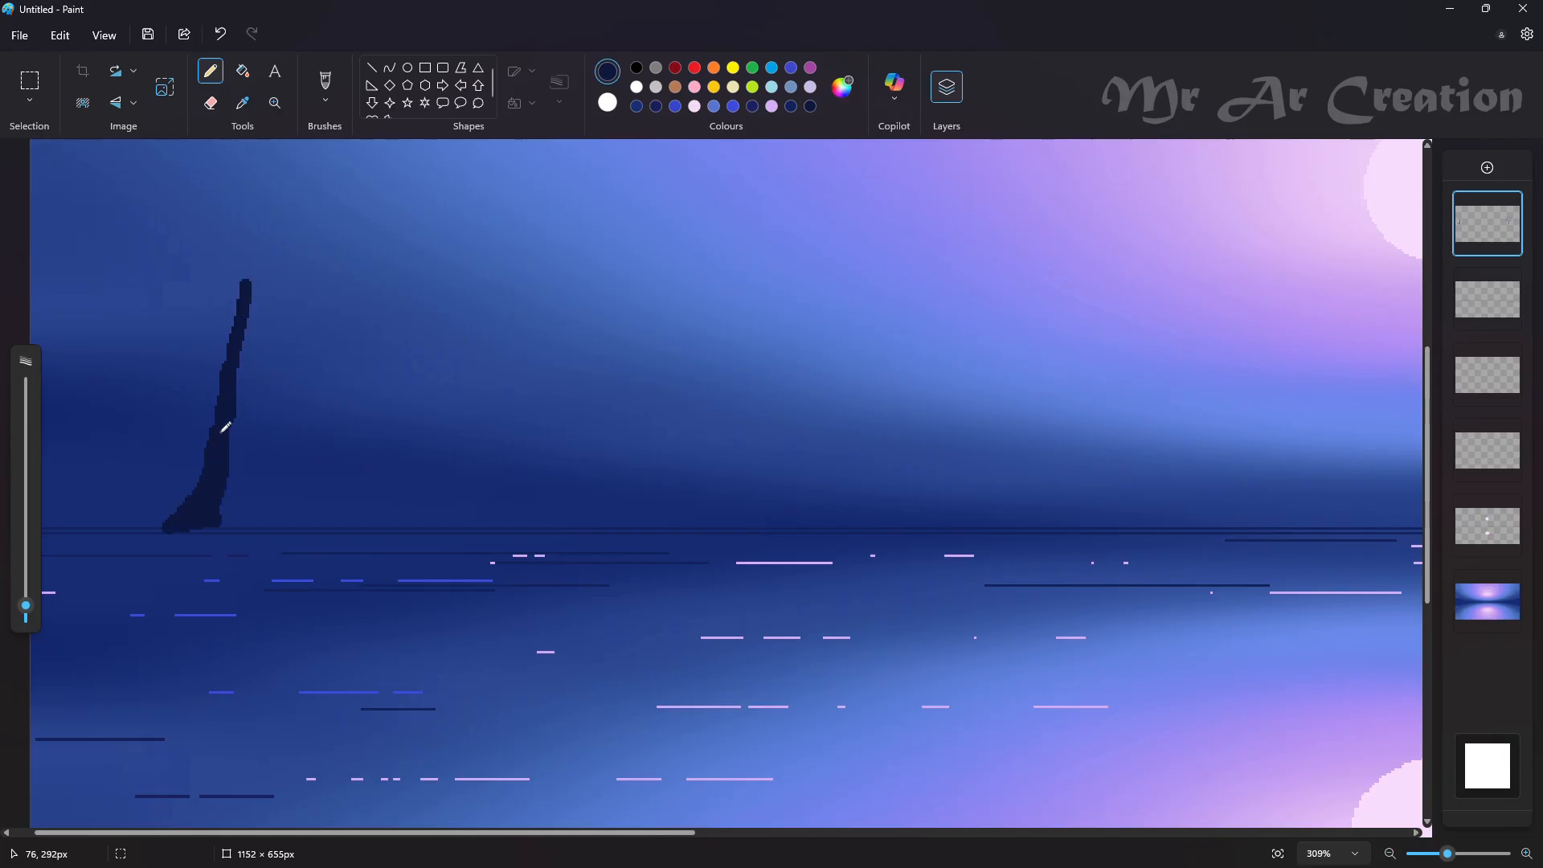
pyautogui.scroll(1, 241, 444)
pyautogui.moveTo(239, 474); pyautogui.dragTo(314, 360)
pyautogui.scroll(-4, 354, 307)
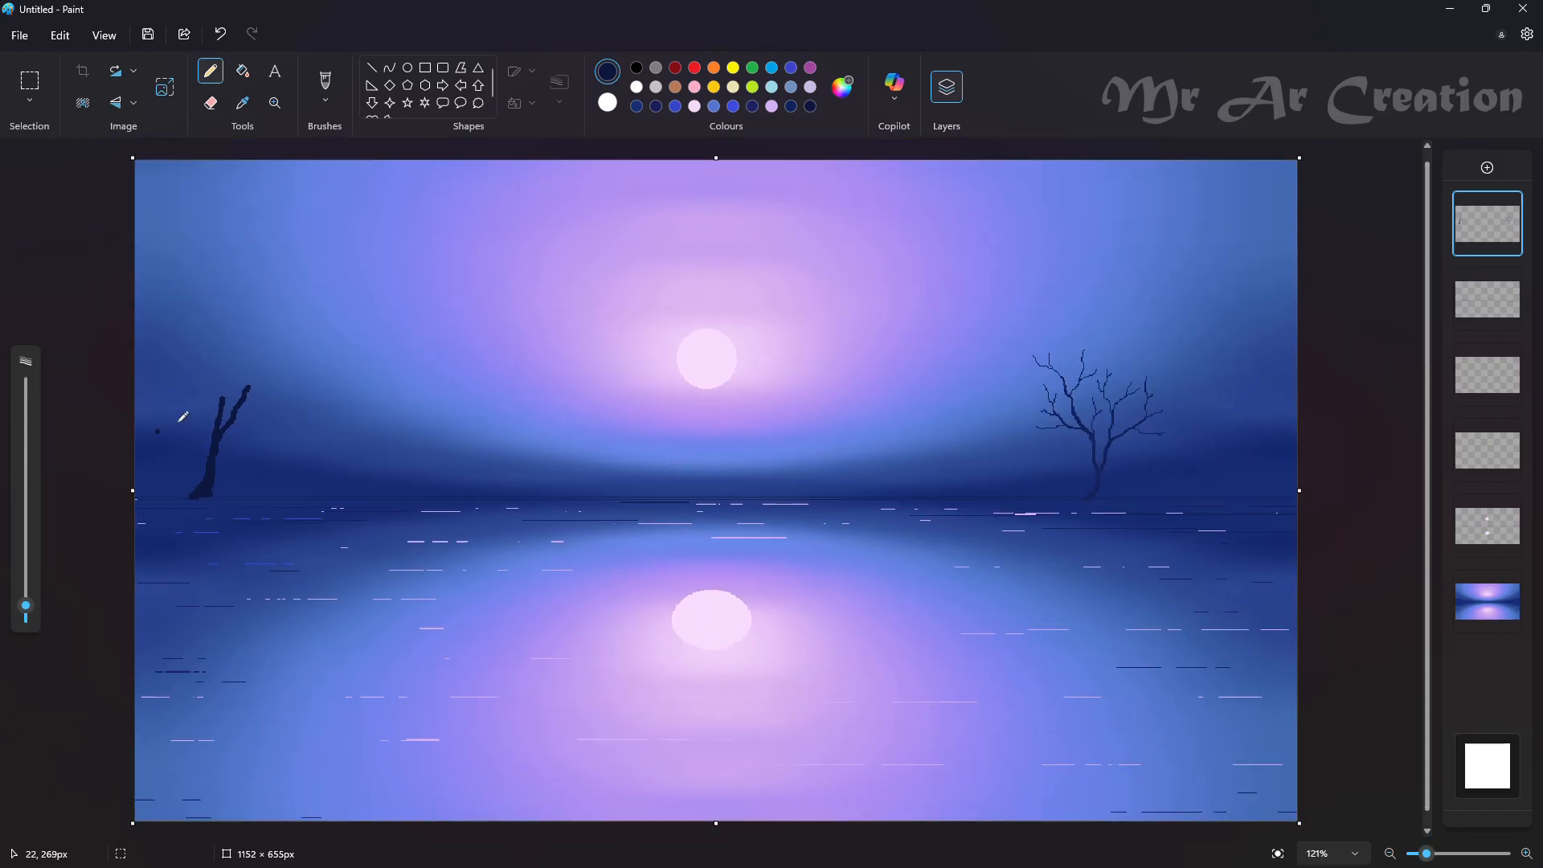
# Make the pencil slightly thinner and erase the left trunk's upright tip above the fork.
pyautogui.scroll(1, 178, 420)
pyautogui.moveTo(90, 371); pyautogui.dragTo(138, 482)
pyautogui.moveTo(26, 605); pyautogui.dragTo(26, 611)
pyautogui.hotkey('ctrl', 'z')
pyautogui.moveTo(88, 361); pyautogui.dragTo(145, 479)
pyautogui.hotkey('ctrl', 'z')
pyautogui.click(211, 102)
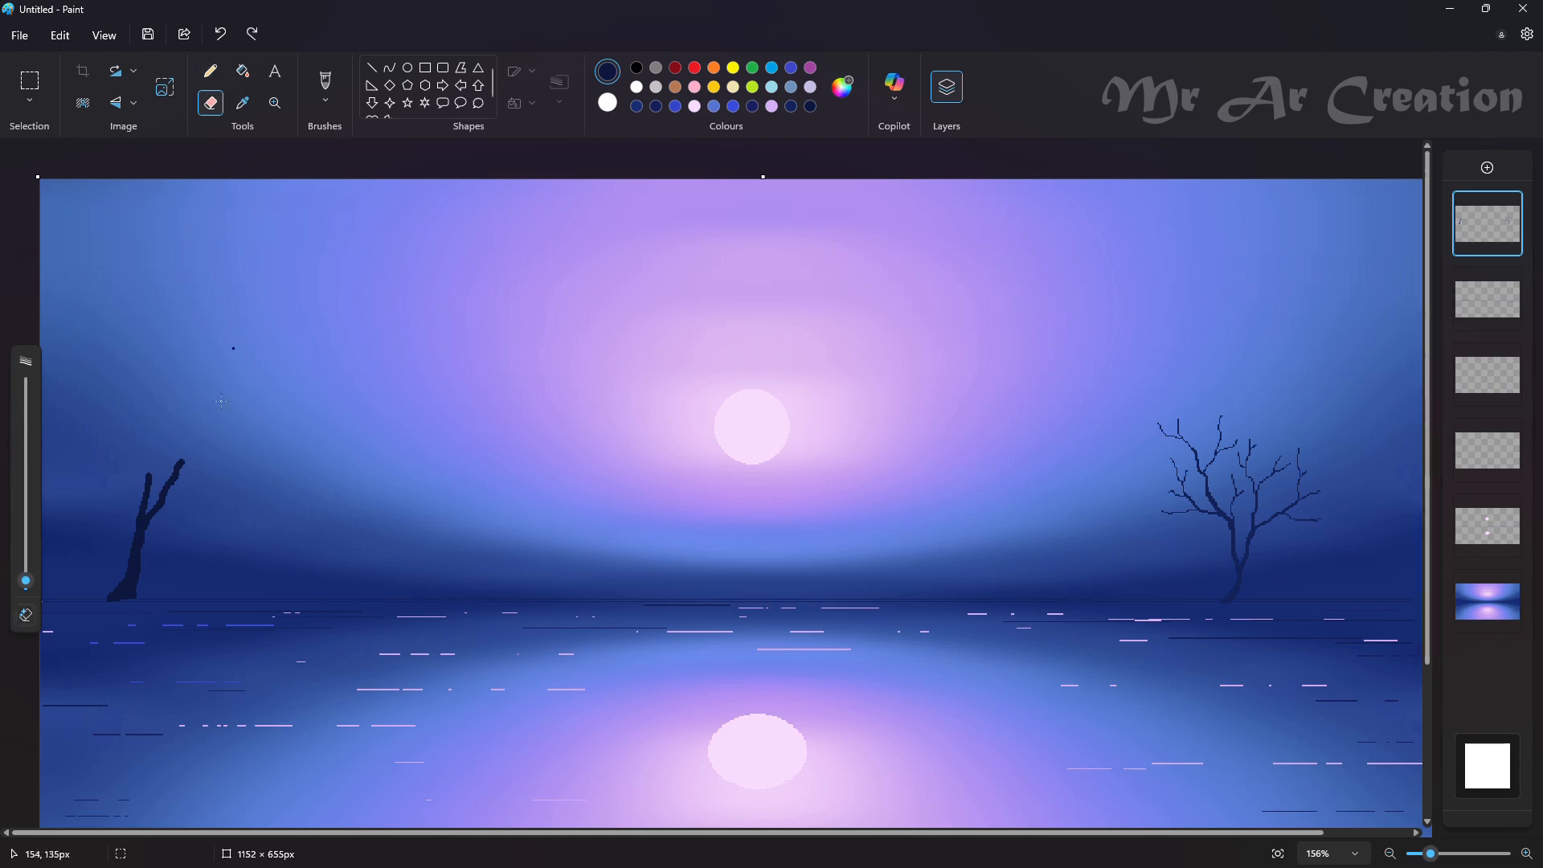
pyautogui.moveTo(26, 580); pyautogui.dragTo(26, 574)
pyautogui.click(210, 67)
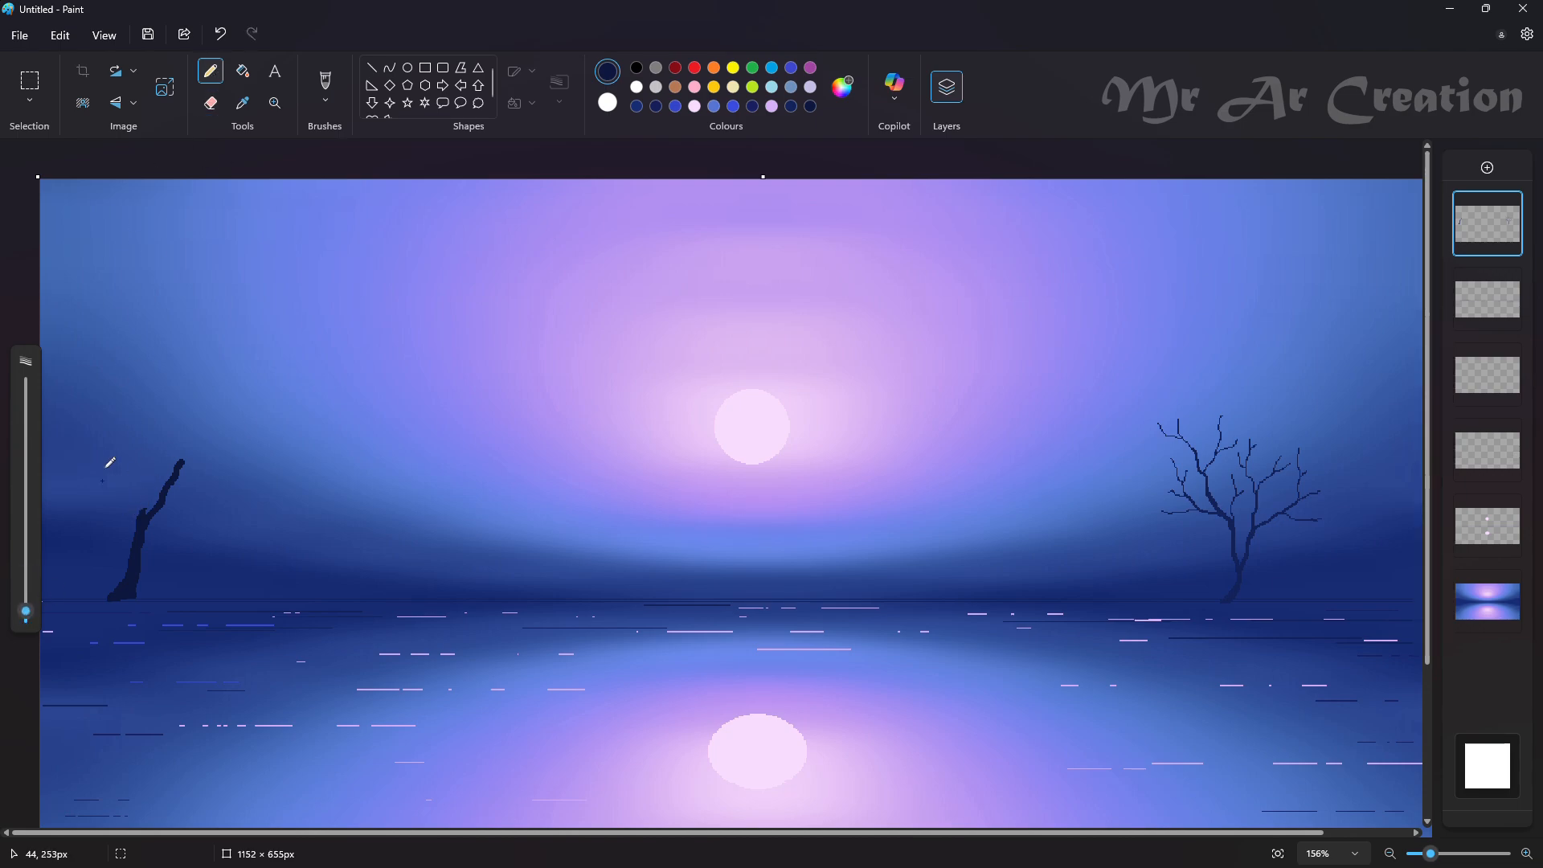
# Draw a curved left limb on the left tree, lengthen its right limb upward and add a branch reaching right.
pyautogui.moveTo(107, 413)
pyautogui.mouseDown()
pyautogui.moveTo(142, 513)
pyautogui.moveTo(242, 466)
pyautogui.moveTo(197, 441)
pyautogui.moveTo(222, 377)
pyautogui.mouseUp()
pyautogui.hotkey('ctrl', 'z')
pyautogui.hotkey('ctrl', 'z')
pyautogui.moveTo(171, 487)
pyautogui.mouseDown()
pyautogui.moveTo(240, 442)
pyautogui.moveTo(209, 476)
pyautogui.moveTo(258, 466)
pyautogui.mouseUp()
pyautogui.hotkey('ctrl', 'z')
pyautogui.scroll(2, 152, 490)
pyautogui.hotkey('ctrl', 'z')
pyautogui.scroll(2, 233, 514)
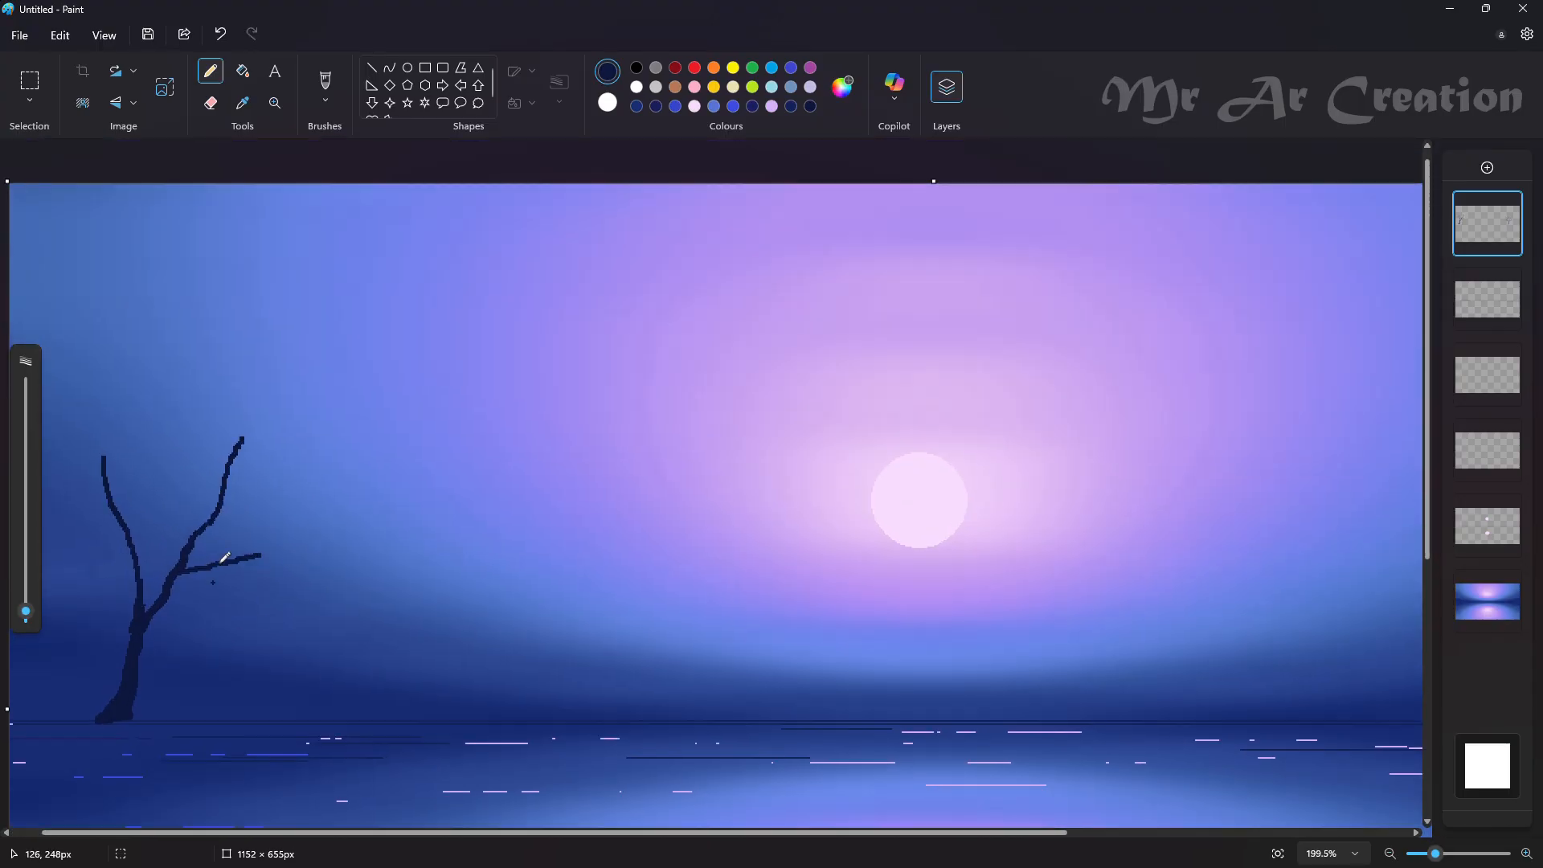
pyautogui.hotkey('ctrl', 'z')
pyautogui.moveTo(179, 575); pyautogui.dragTo(249, 546)
pyautogui.hscroll(-1, 53, 714)
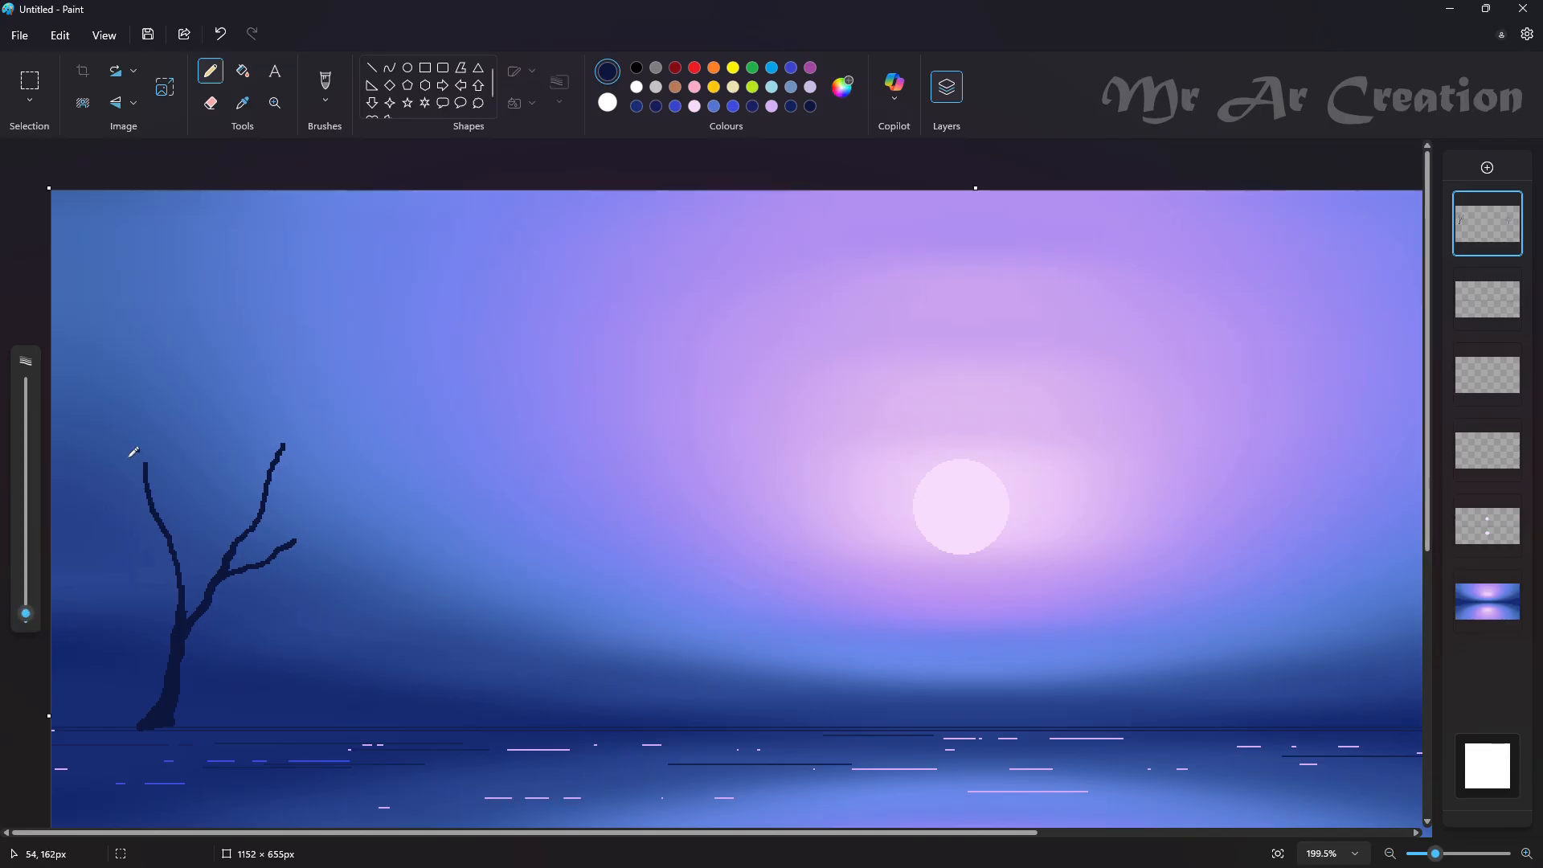
# Add thinner branches along the left limb and a small fork at the tip of the right limb.
pyautogui.moveTo(145, 463)
pyautogui.mouseDown()
pyautogui.moveTo(191, 395)
pyautogui.moveTo(182, 554)
pyautogui.moveTo(77, 439)
pyautogui.mouseUp()
pyautogui.hotkey('ctrl', 'z')
pyautogui.moveTo(109, 371); pyautogui.dragTo(147, 450)
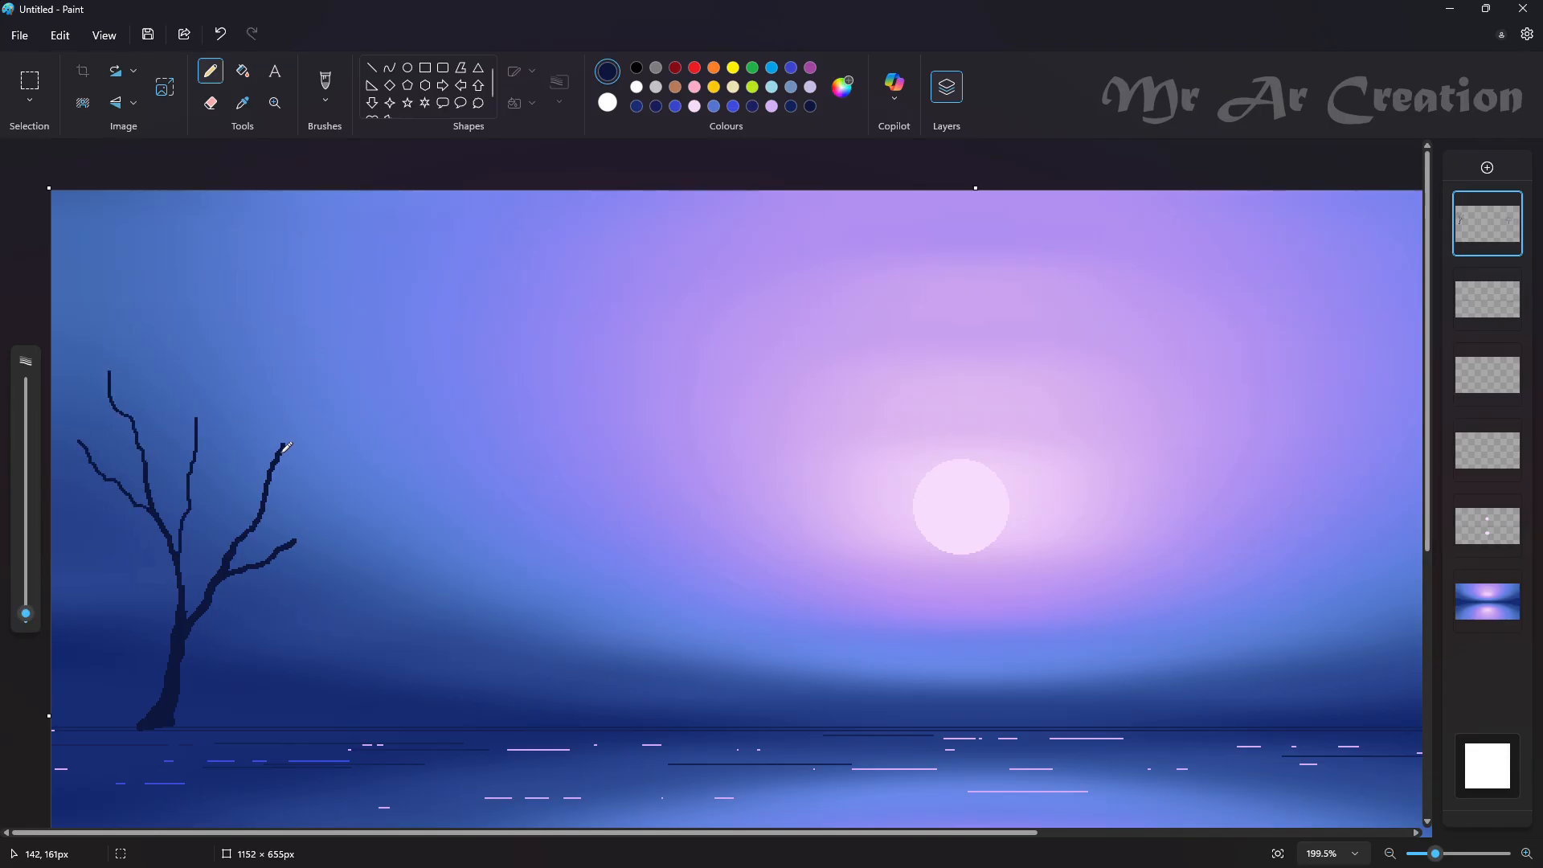
pyautogui.moveTo(287, 447)
pyautogui.mouseDown()
pyautogui.moveTo(331, 393)
pyautogui.moveTo(273, 466)
pyautogui.mouseUp()
pyautogui.hotkey('ctrl', 'z')
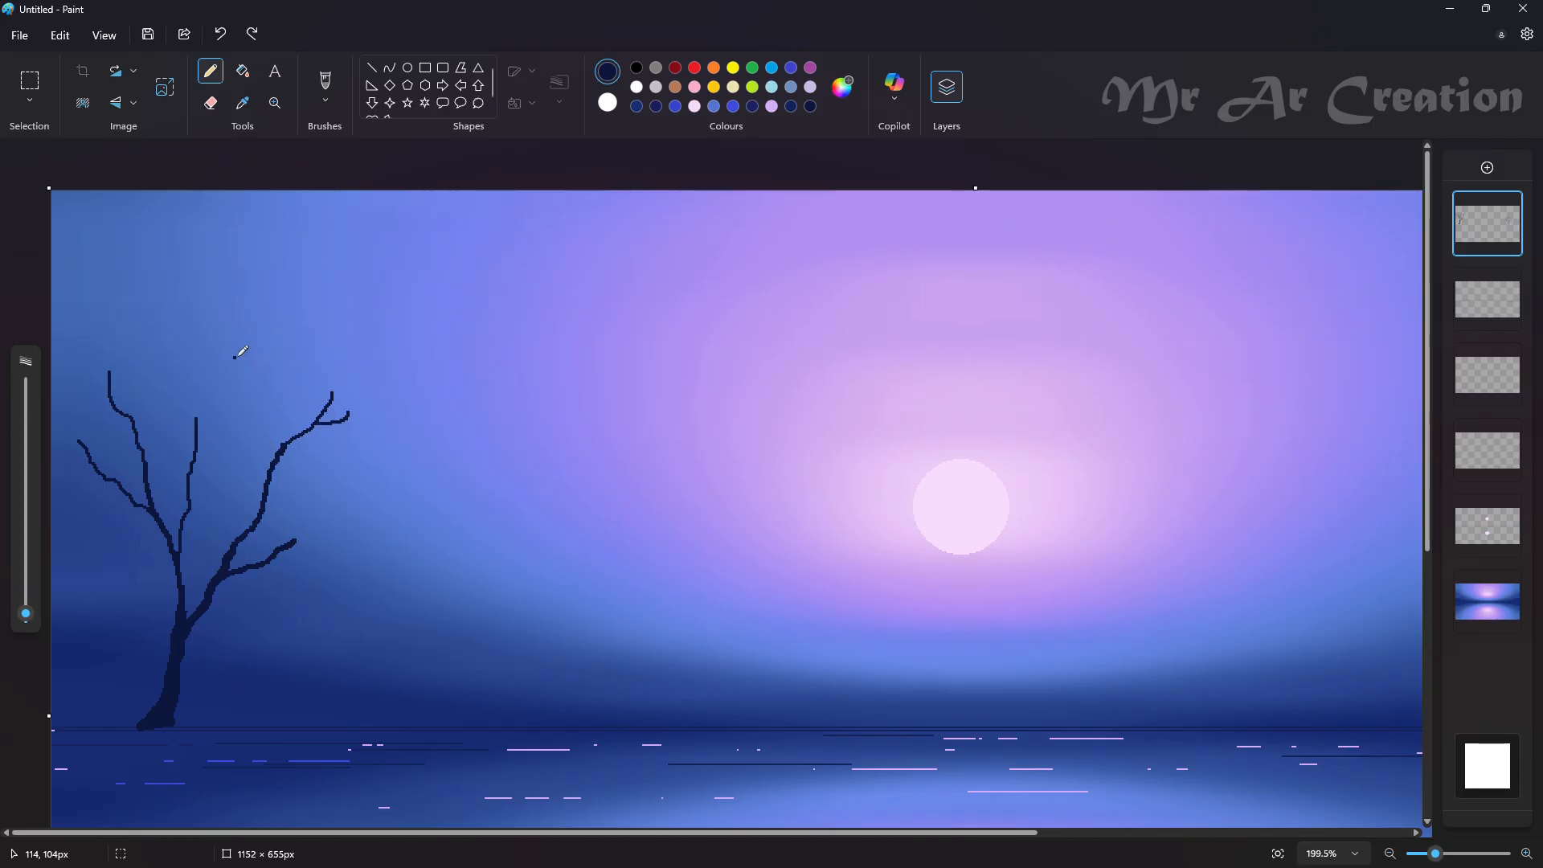
# Draw a tall upright branch and a short forked branch rising from the left tree's right limb.
pyautogui.moveTo(237, 357); pyautogui.dragTo(249, 519)
pyautogui.hotkey('ctrl', 'z')
pyautogui.moveTo(256, 350)
pyautogui.mouseDown()
pyautogui.moveTo(275, 459)
pyautogui.moveTo(267, 427)
pyautogui.moveTo(226, 549)
pyautogui.mouseUp()
pyautogui.hotkey('ctrl', 'z')
pyautogui.hotkey('ctrl', 'z')
pyautogui.moveTo(217, 462)
pyautogui.mouseDown()
pyautogui.moveTo(229, 527)
pyautogui.moveTo(244, 482)
pyautogui.mouseUp()
pyautogui.hotkey('ctrl', 'z')
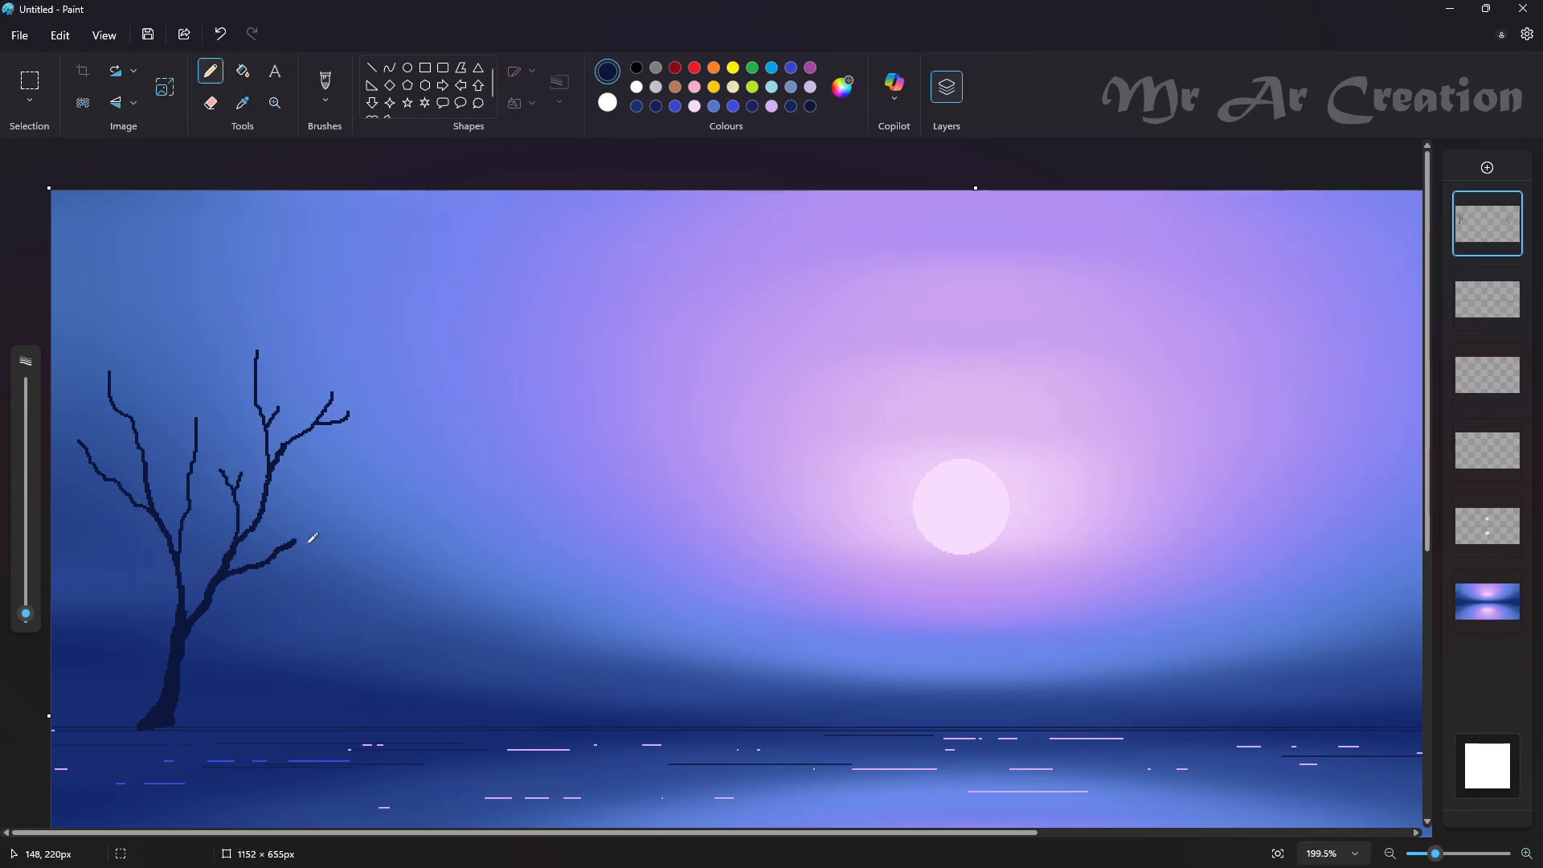
# Extend the left tree's lowest right-hand branch with side branches and thin twigs reaching towards the moon.
pyautogui.moveTo(296, 541)
pyautogui.mouseDown()
pyautogui.moveTo(369, 531)
pyautogui.moveTo(331, 472)
pyautogui.moveTo(344, 506)
pyautogui.mouseUp()
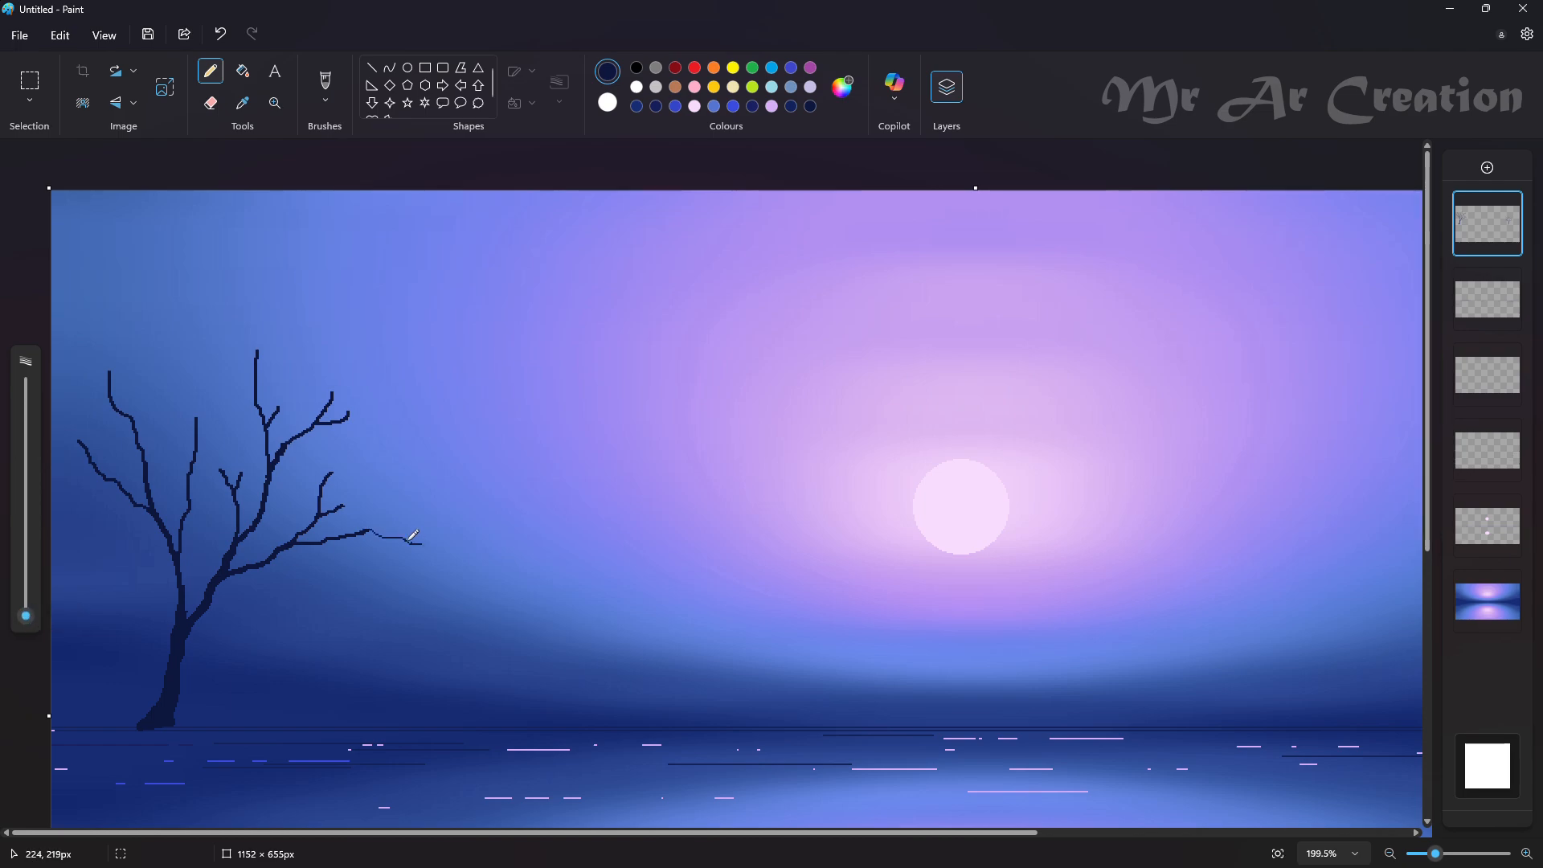
pyautogui.moveTo(346, 505)
pyautogui.mouseDown()
pyautogui.moveTo(404, 463)
pyautogui.moveTo(392, 483)
pyautogui.mouseUp()
pyautogui.hotkey('ctrl', 'z')
pyautogui.moveTo(330, 471)
pyautogui.mouseDown()
pyautogui.moveTo(350, 414)
pyautogui.moveTo(325, 475)
pyautogui.mouseUp()
pyautogui.hotkey('ctrl', 'z')
pyautogui.hotkey('ctrl', 'z')
pyautogui.hotkey('ctrl', 'z')
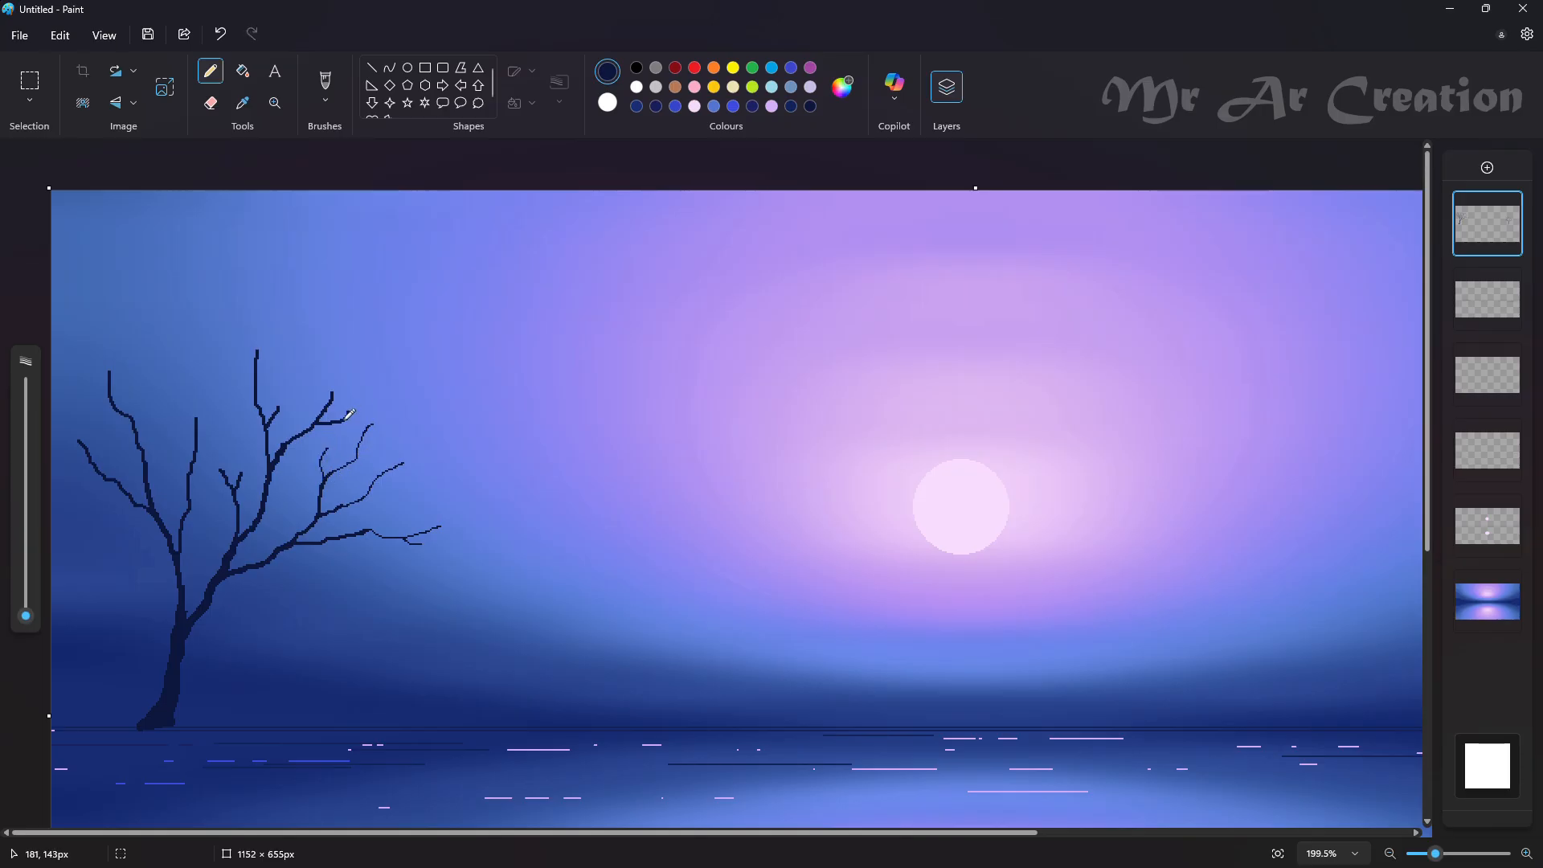
# Draw fine twigs on the top and upper-right branches of the left tree.
pyautogui.moveTo(348, 413)
pyautogui.mouseDown()
pyautogui.moveTo(381, 375)
pyautogui.moveTo(349, 349)
pyautogui.moveTo(388, 392)
pyautogui.mouseUp()
pyautogui.hotkey('ctrl', 'z')
pyautogui.moveTo(311, 322); pyautogui.dragTo(341, 371)
pyautogui.moveTo(278, 413); pyautogui.dragTo(327, 384)
pyautogui.moveTo(239, 299)
pyautogui.mouseDown()
pyautogui.moveTo(257, 344)
pyautogui.moveTo(300, 279)
pyautogui.mouseUp()
pyautogui.hotkey('ctrl', 'z')
pyautogui.moveTo(242, 365)
pyautogui.mouseDown()
pyautogui.moveTo(257, 397)
pyautogui.moveTo(143, 338)
pyautogui.moveTo(215, 323)
pyautogui.moveTo(221, 357)
pyautogui.mouseUp()
pyautogui.hotkey('ctrl', 'z')
pyautogui.moveTo(224, 363); pyautogui.dragTo(228, 355)
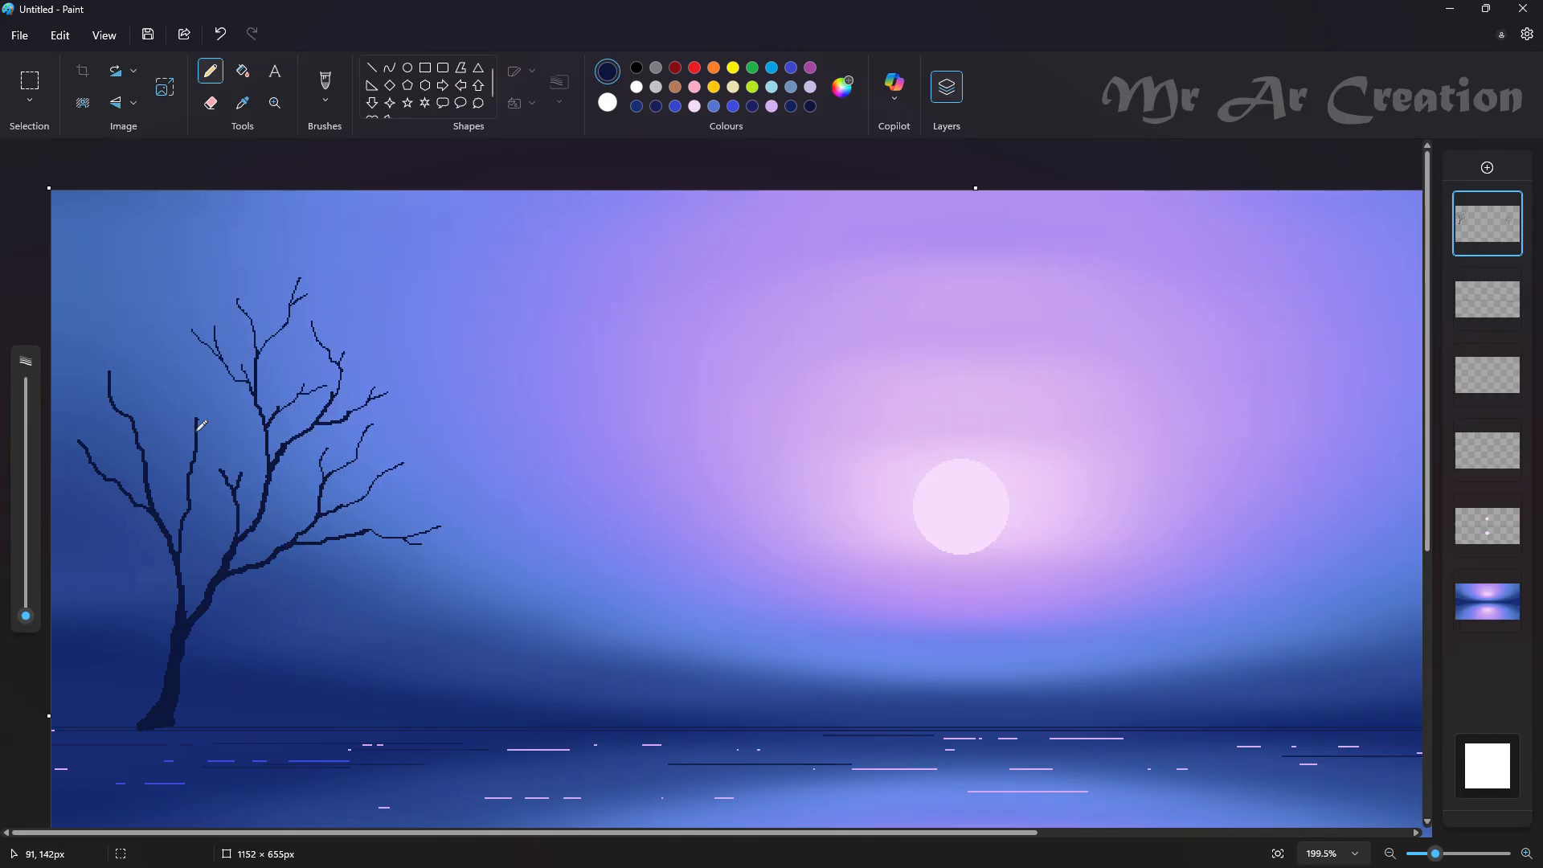
# Add fine twigs to the middle branches of the left tree.
pyautogui.moveTo(148, 327)
pyautogui.mouseDown()
pyautogui.moveTo(190, 402)
pyautogui.moveTo(209, 403)
pyautogui.moveTo(151, 392)
pyautogui.moveTo(188, 474)
pyautogui.moveTo(137, 430)
pyautogui.moveTo(204, 460)
pyautogui.moveTo(124, 432)
pyautogui.mouseUp()
pyautogui.hotkey('ctrl', 'z')
pyautogui.hotkey('ctrl', 'z')
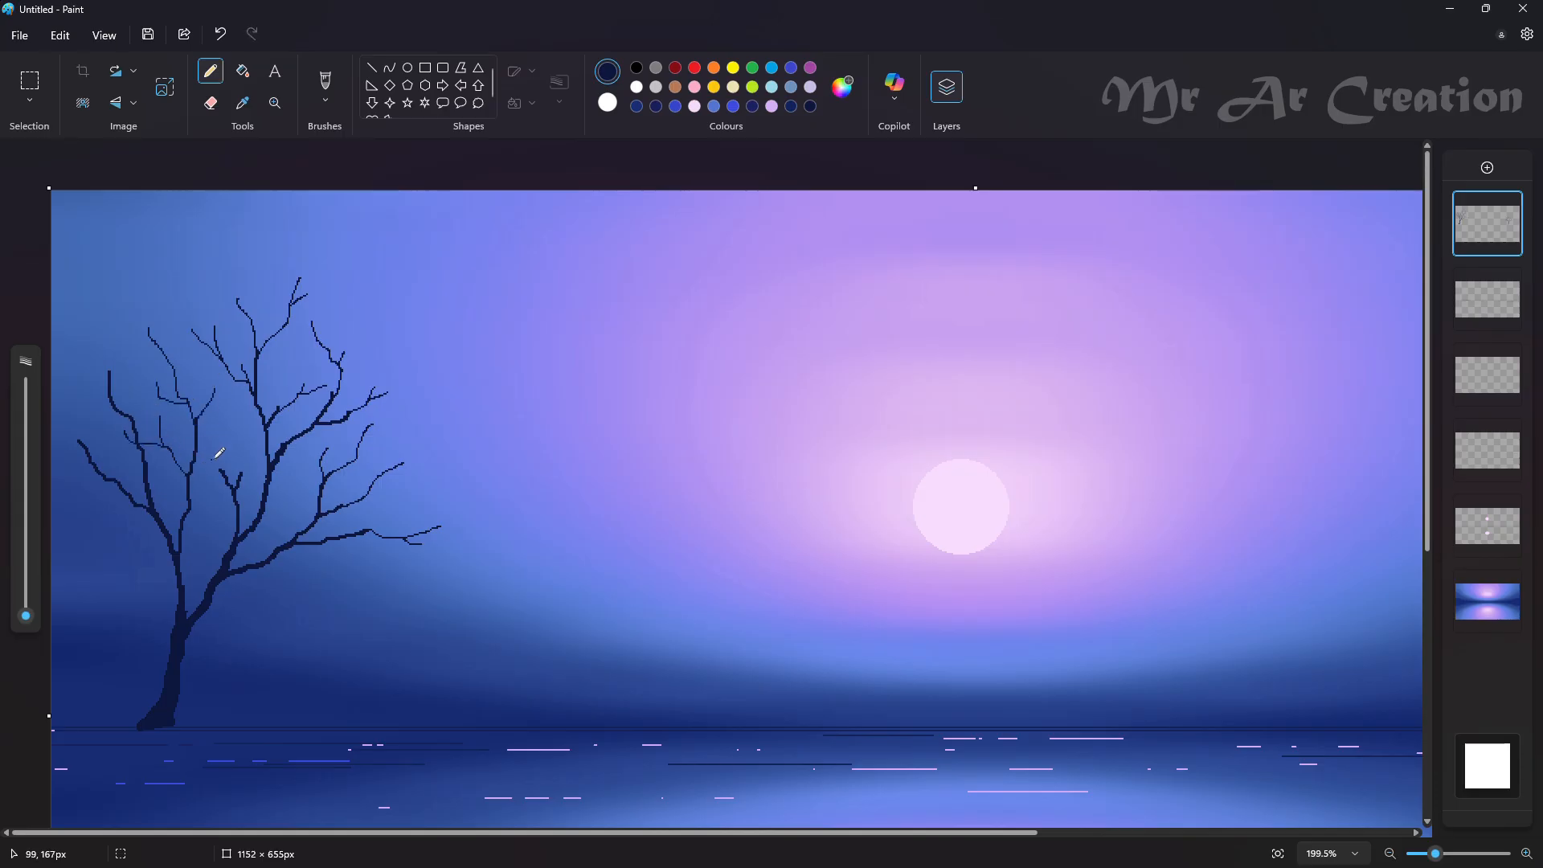
pyautogui.moveTo(220, 470)
pyautogui.mouseDown()
pyautogui.moveTo(223, 408)
pyautogui.moveTo(241, 470)
pyautogui.mouseUp()
pyautogui.hotkey('ctrl', 'z')
pyautogui.moveTo(241, 471); pyautogui.dragTo(251, 447)
# Draw fine twigs on the outer left branches of the left tree and lengthen a middle twig upward.
pyautogui.moveTo(58, 379)
pyautogui.mouseDown()
pyautogui.moveTo(78, 440)
pyautogui.moveTo(51, 436)
pyautogui.moveTo(87, 369)
pyautogui.mouseUp()
pyautogui.moveTo(78, 285); pyautogui.dragTo(107, 389)
pyautogui.moveTo(112, 378)
pyautogui.mouseDown()
pyautogui.moveTo(144, 312)
pyautogui.moveTo(102, 307)
pyautogui.moveTo(111, 294)
pyautogui.mouseUp()
pyautogui.hotkey('ctrl', 'z')
pyautogui.hotkey('ctrl', 'z')
pyautogui.moveTo(82, 295); pyautogui.dragTo(100, 325)
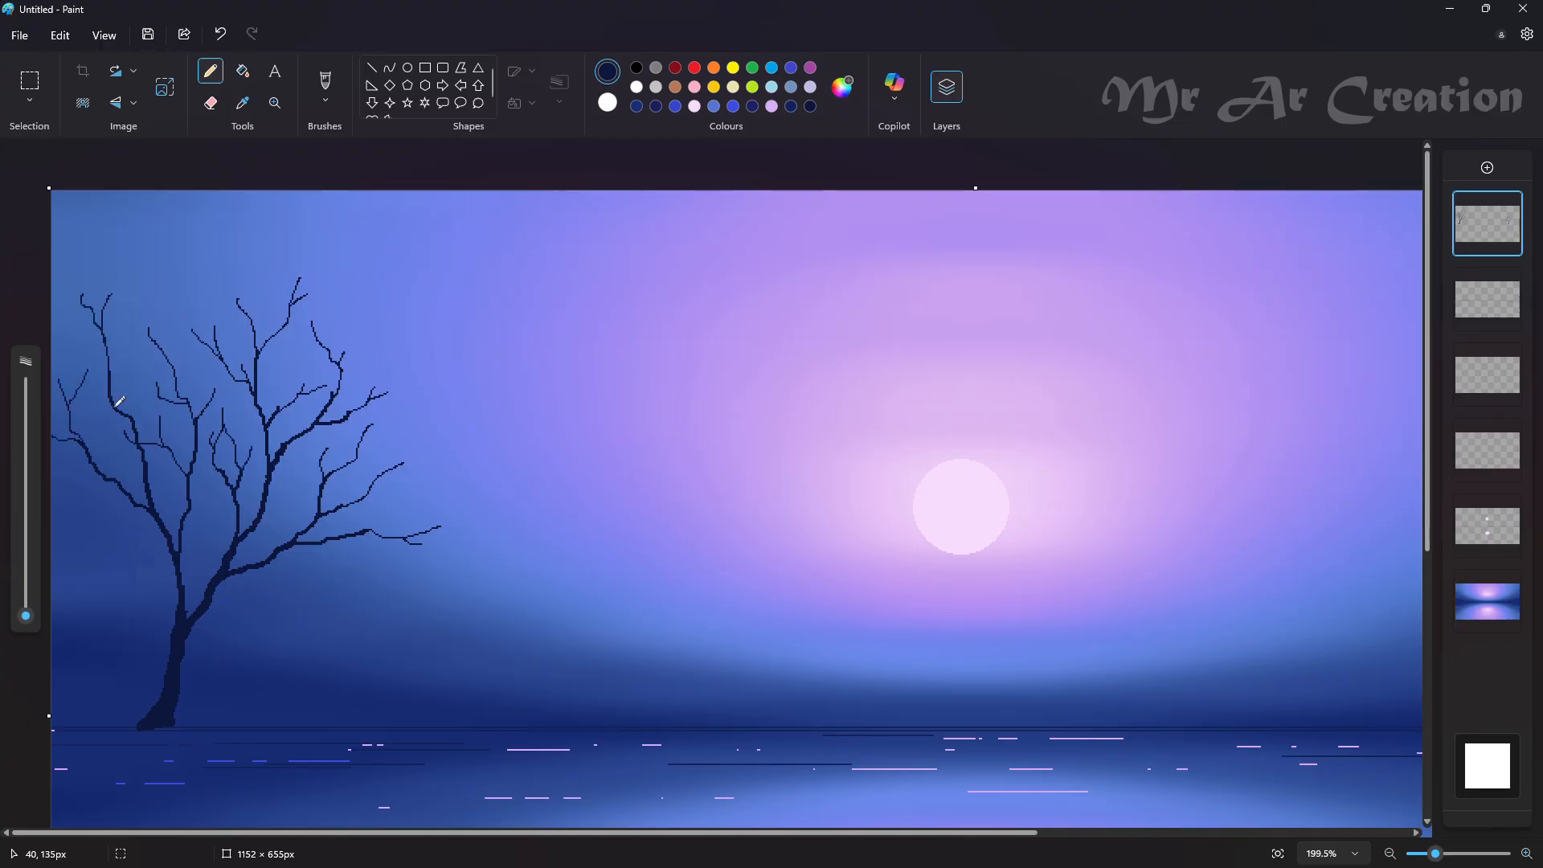
pyautogui.moveTo(115, 408); pyautogui.dragTo(83, 392)
pyautogui.moveTo(87, 476); pyautogui.dragTo(50, 487)
pyautogui.moveTo(171, 349); pyautogui.dragTo(199, 261)
# Thicken the pencil and outline a tapering bank of land beneath the left tree, running along the horizon.
pyautogui.scroll(-3, 353, 276)
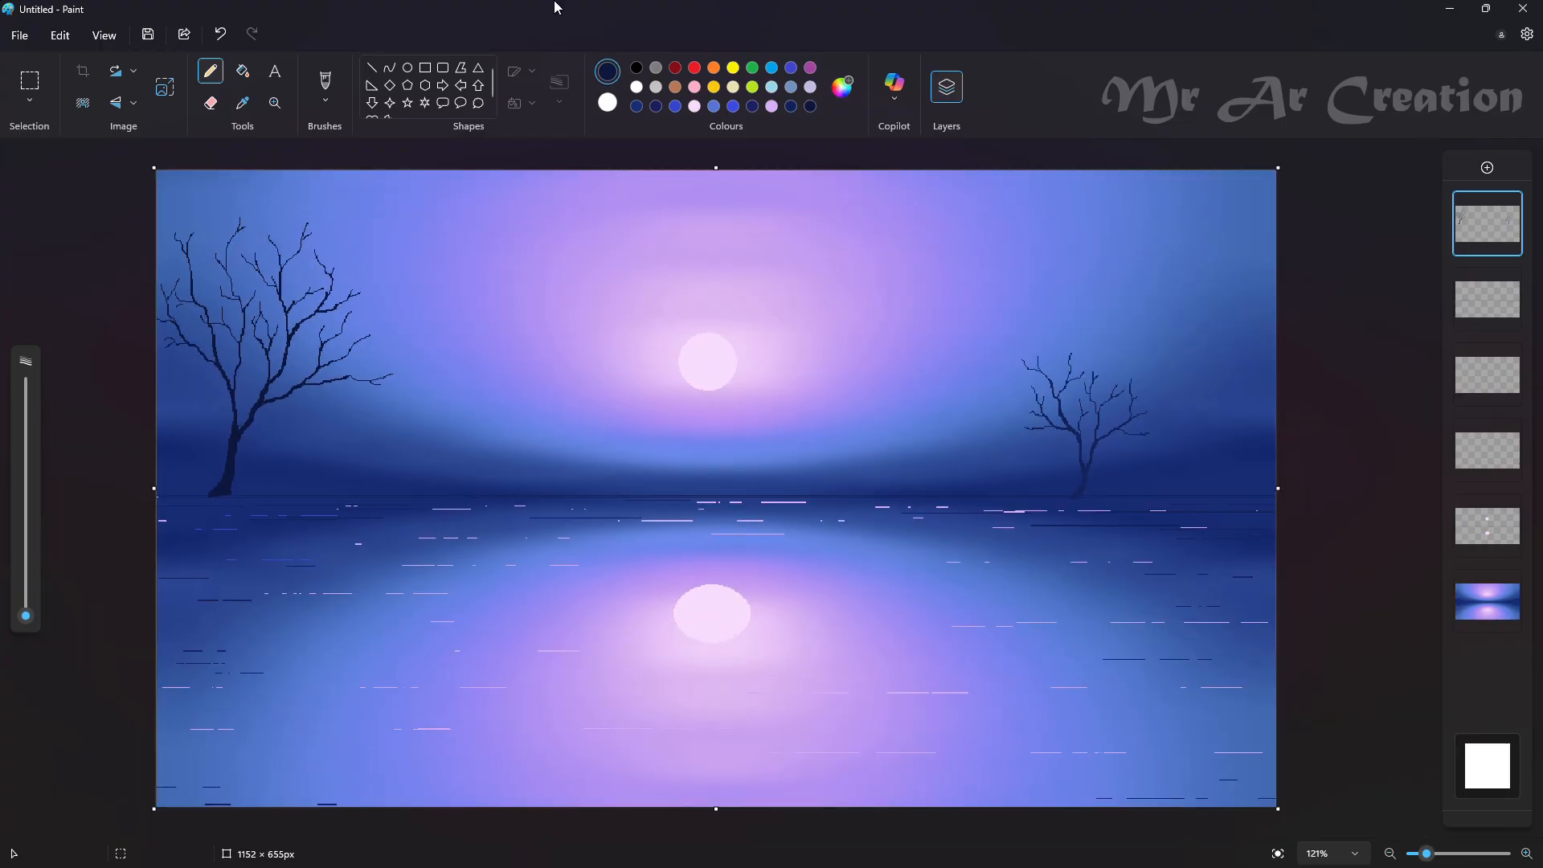
pyautogui.scroll(2, 100, 402)
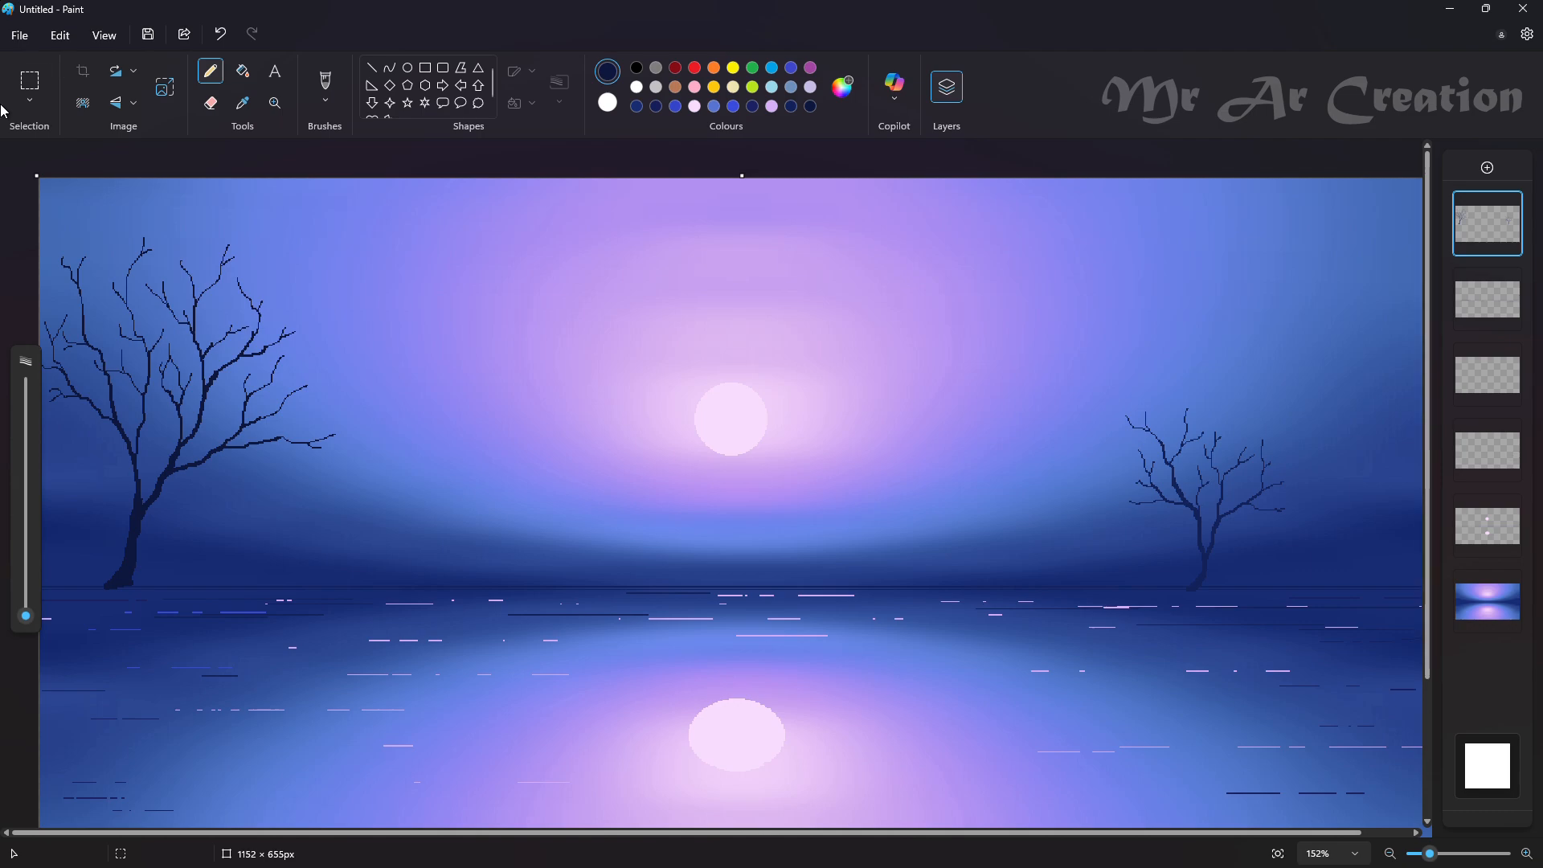
pyautogui.moveTo(26, 615)
pyautogui.mouseDown()
pyautogui.moveTo(33, 601)
pyautogui.moveTo(32, 631)
pyautogui.moveTo(30, 605)
pyautogui.mouseUp()
pyautogui.scroll(-1, 110, 599)
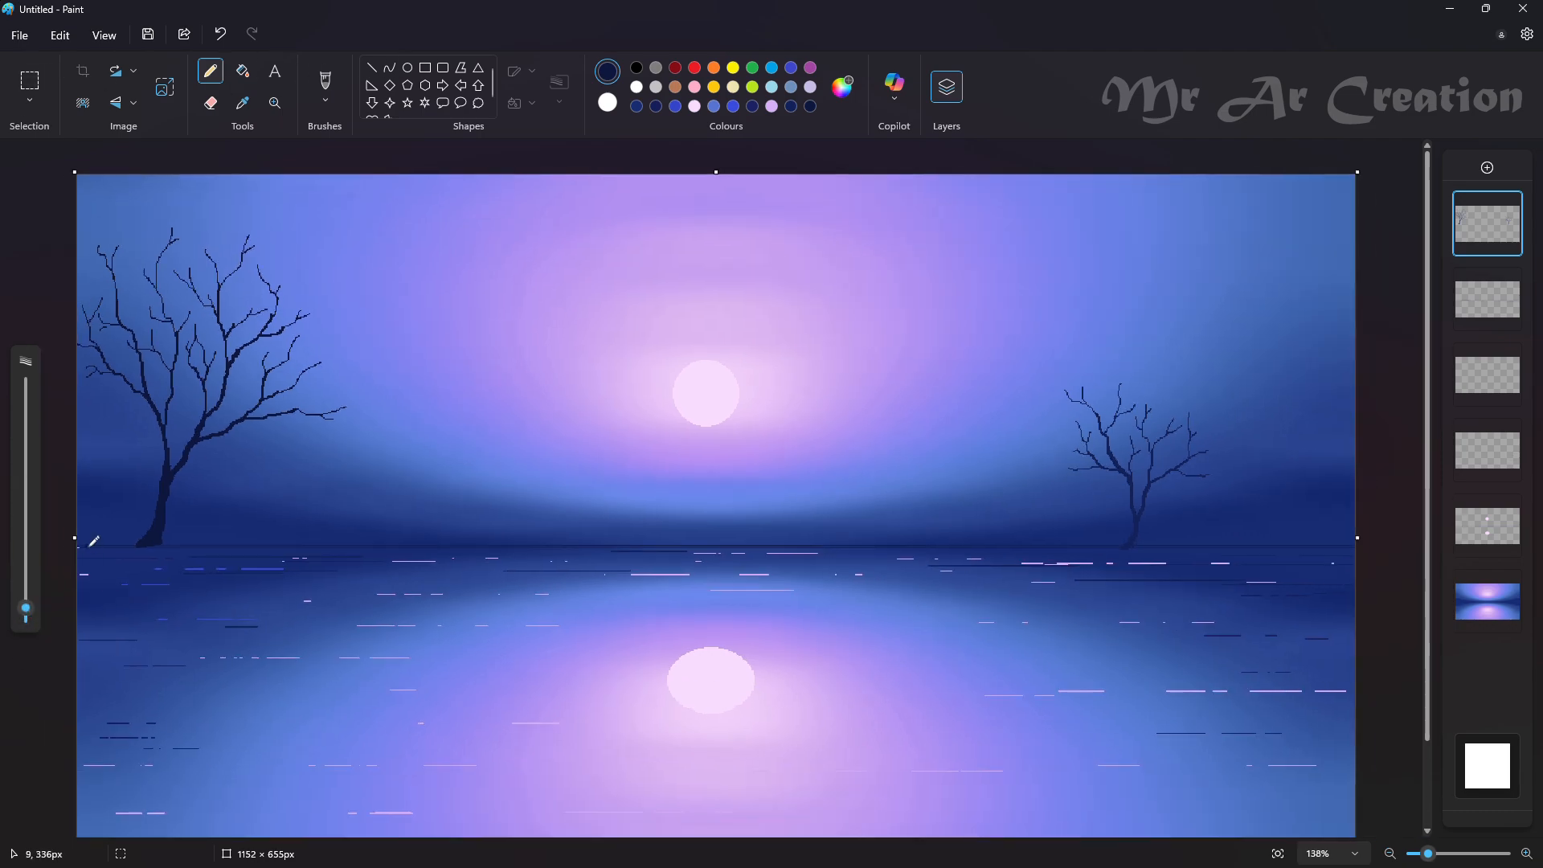
pyautogui.moveTo(78, 545)
pyautogui.mouseDown()
pyautogui.moveTo(571, 543)
pyautogui.moveTo(151, 584)
pyautogui.moveTo(44, 627)
pyautogui.mouseUp()
pyautogui.scroll(2, 104, 564)
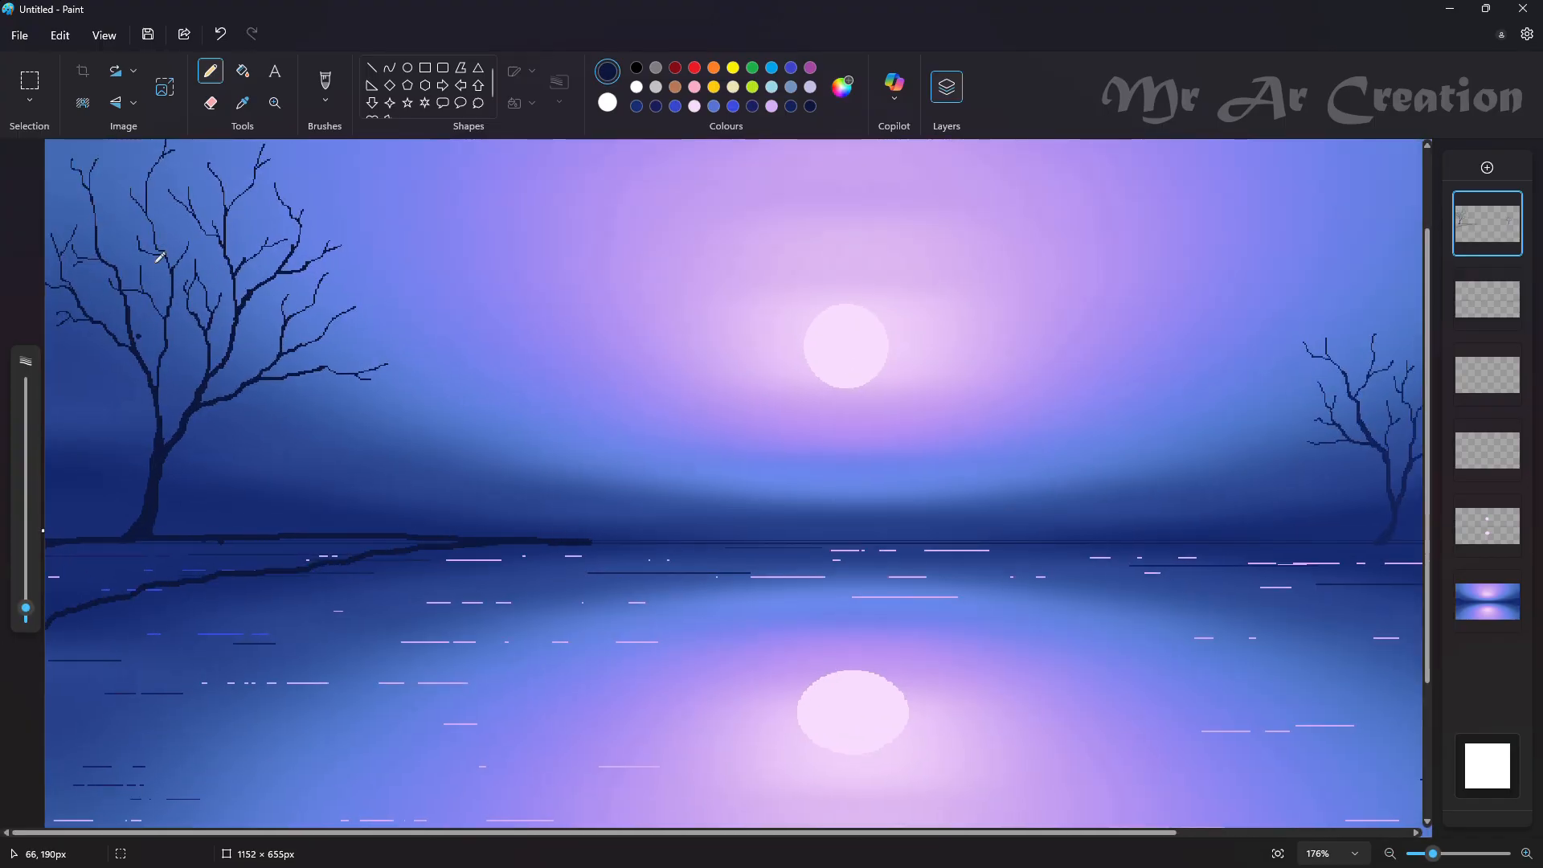
# Fill the outlined bank with the dark navy colour and return to the pencil.
pyautogui.click(243, 73)
pyautogui.click(160, 556)
pyautogui.click(210, 70)
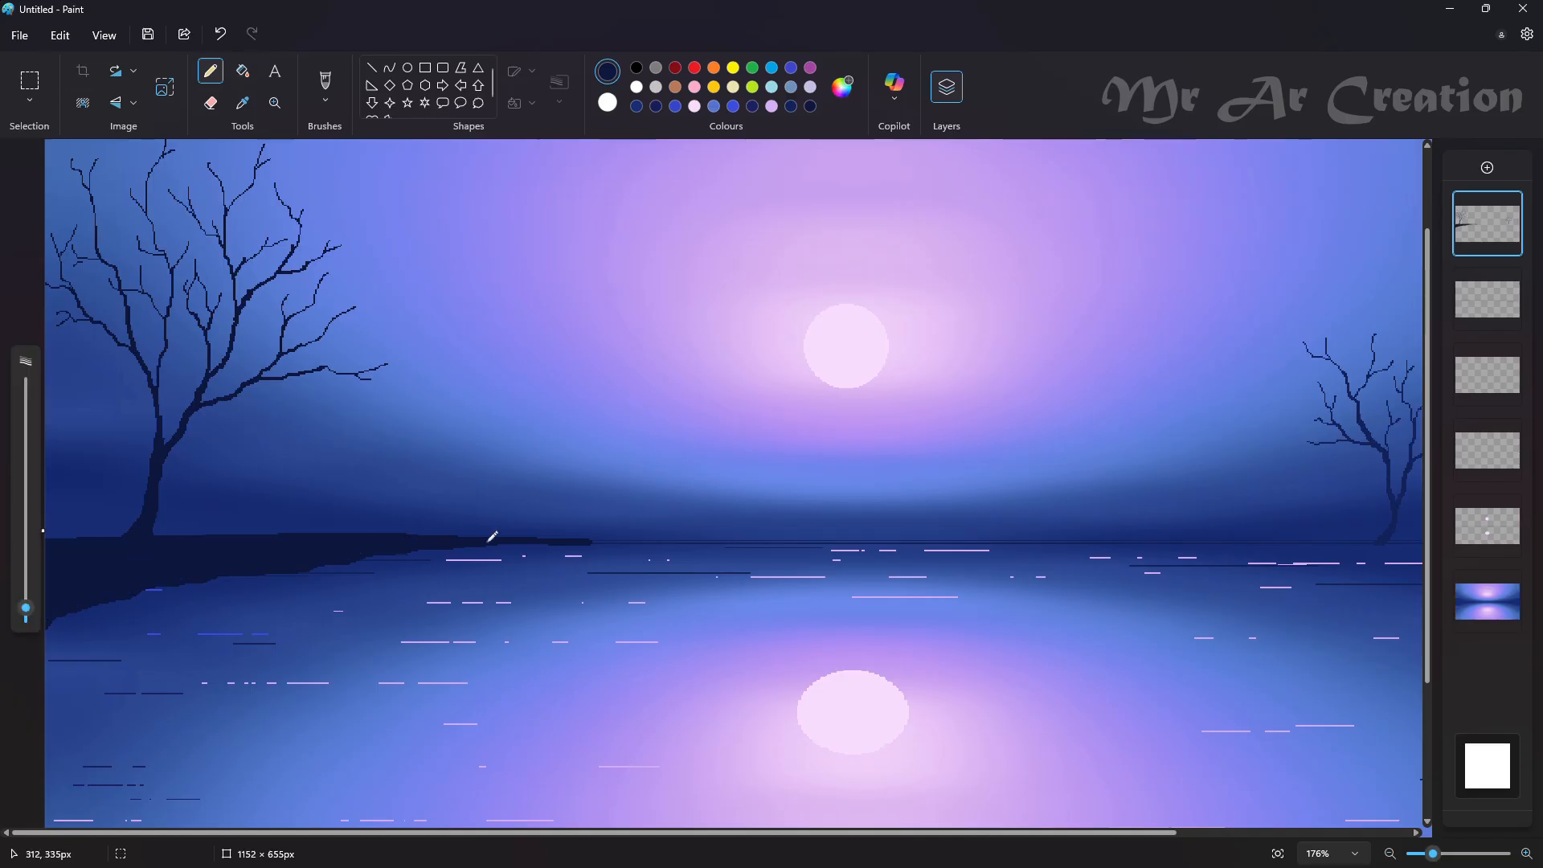
# Even out the top edge of the dark bank beneath the left tree, out to the canvas edge.
pyautogui.moveTo(160, 532); pyautogui.dragTo(49, 532)
pyautogui.scroll(-2, 731, 576)
pyautogui.scroll(3, 1095, 487)
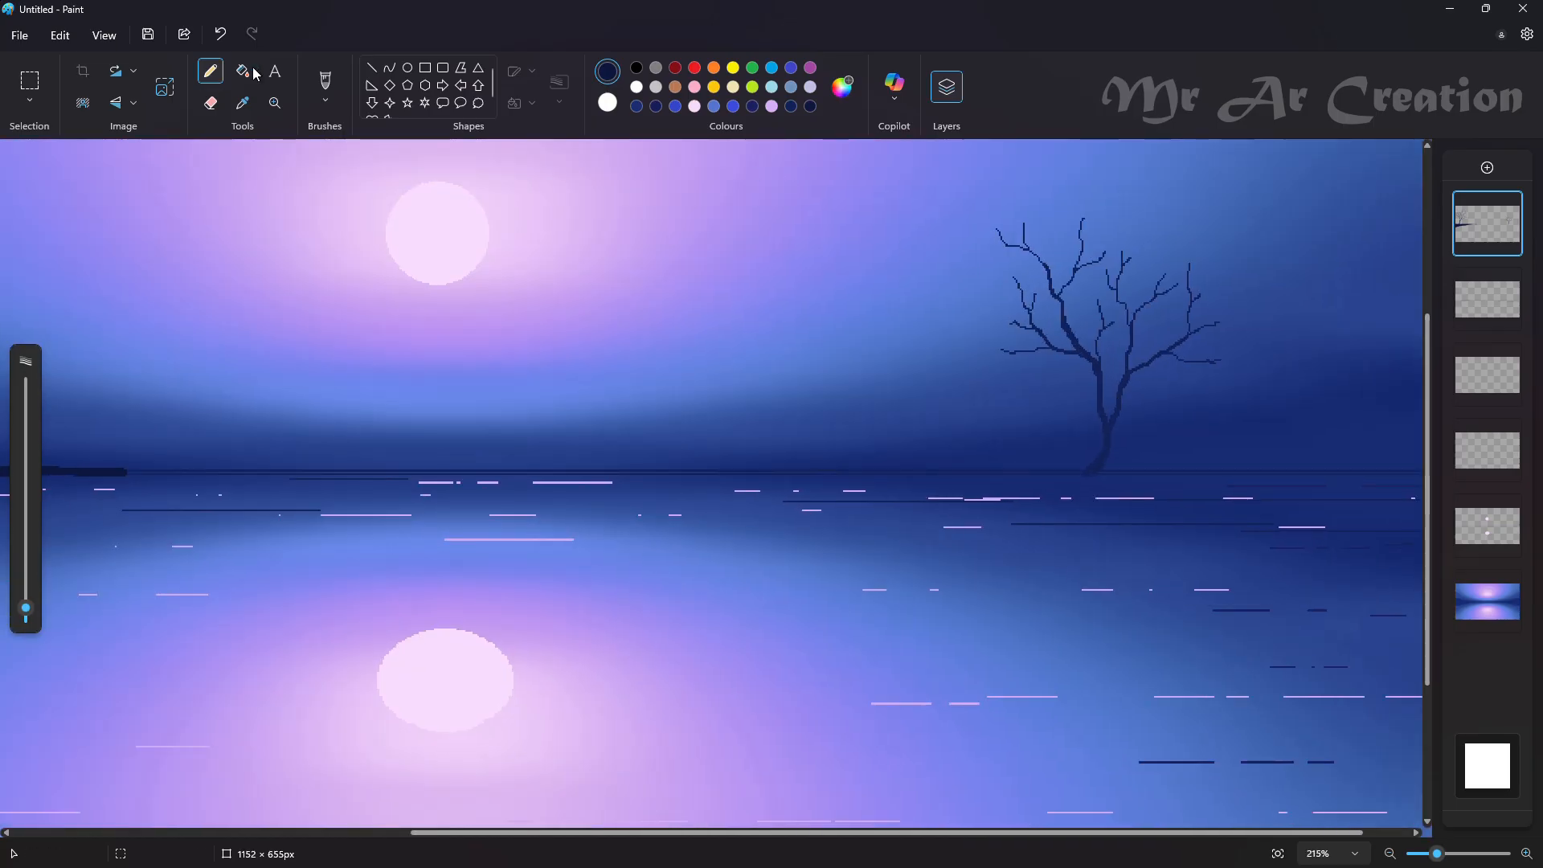
# Sample the right tree's dark blue and outline a bank of land beneath it, rising towards the canvas edge.
pyautogui.click(242, 102)
pyautogui.click(1106, 359)
pyautogui.scroll(-2, 1106, 360)
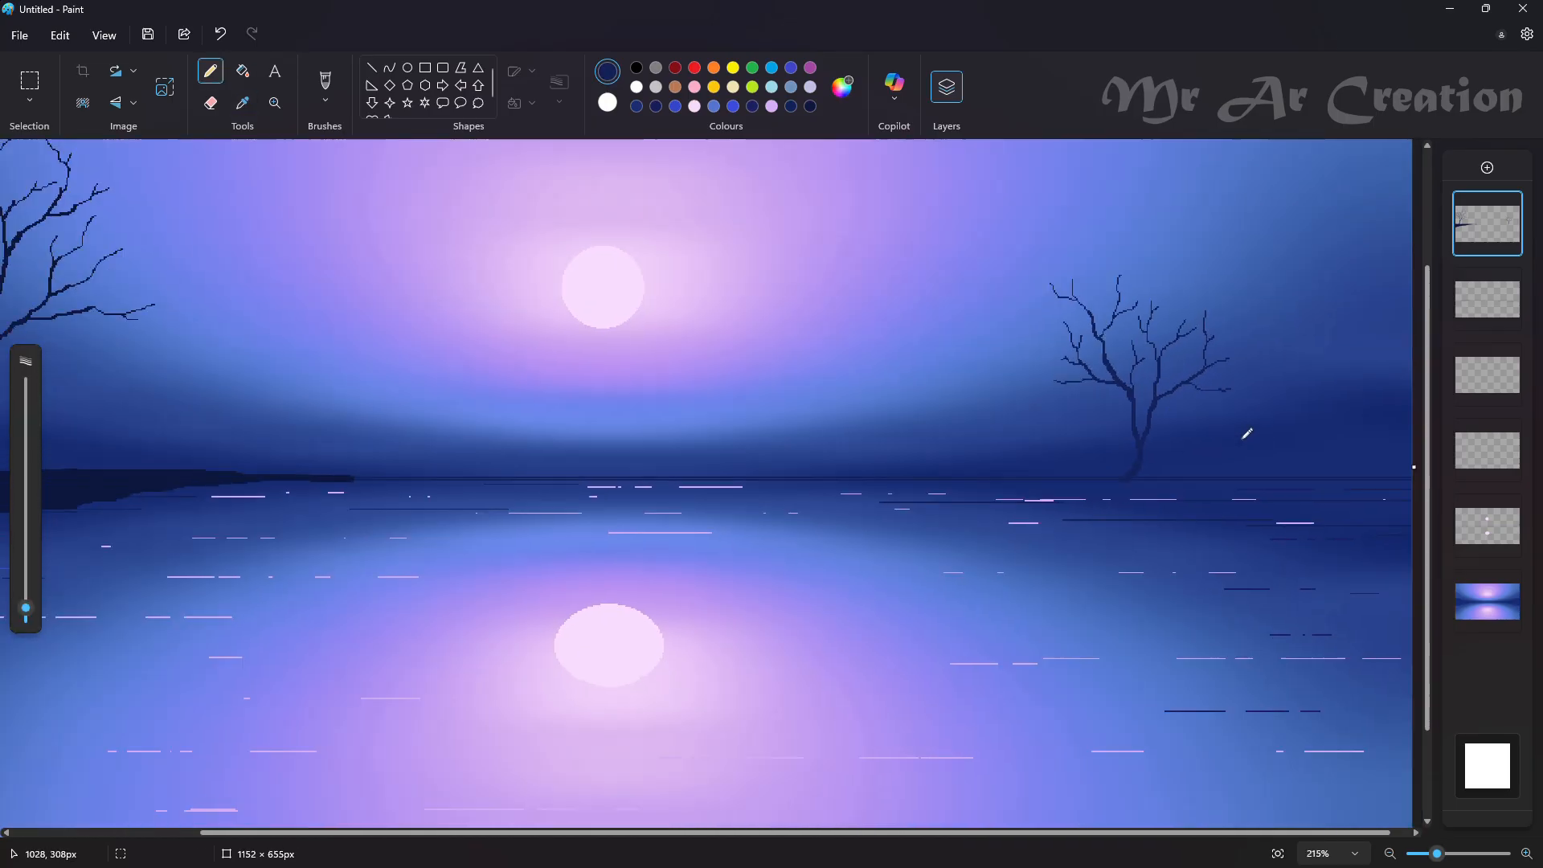
pyautogui.moveTo(1096, 470); pyautogui.dragTo(1398, 427)
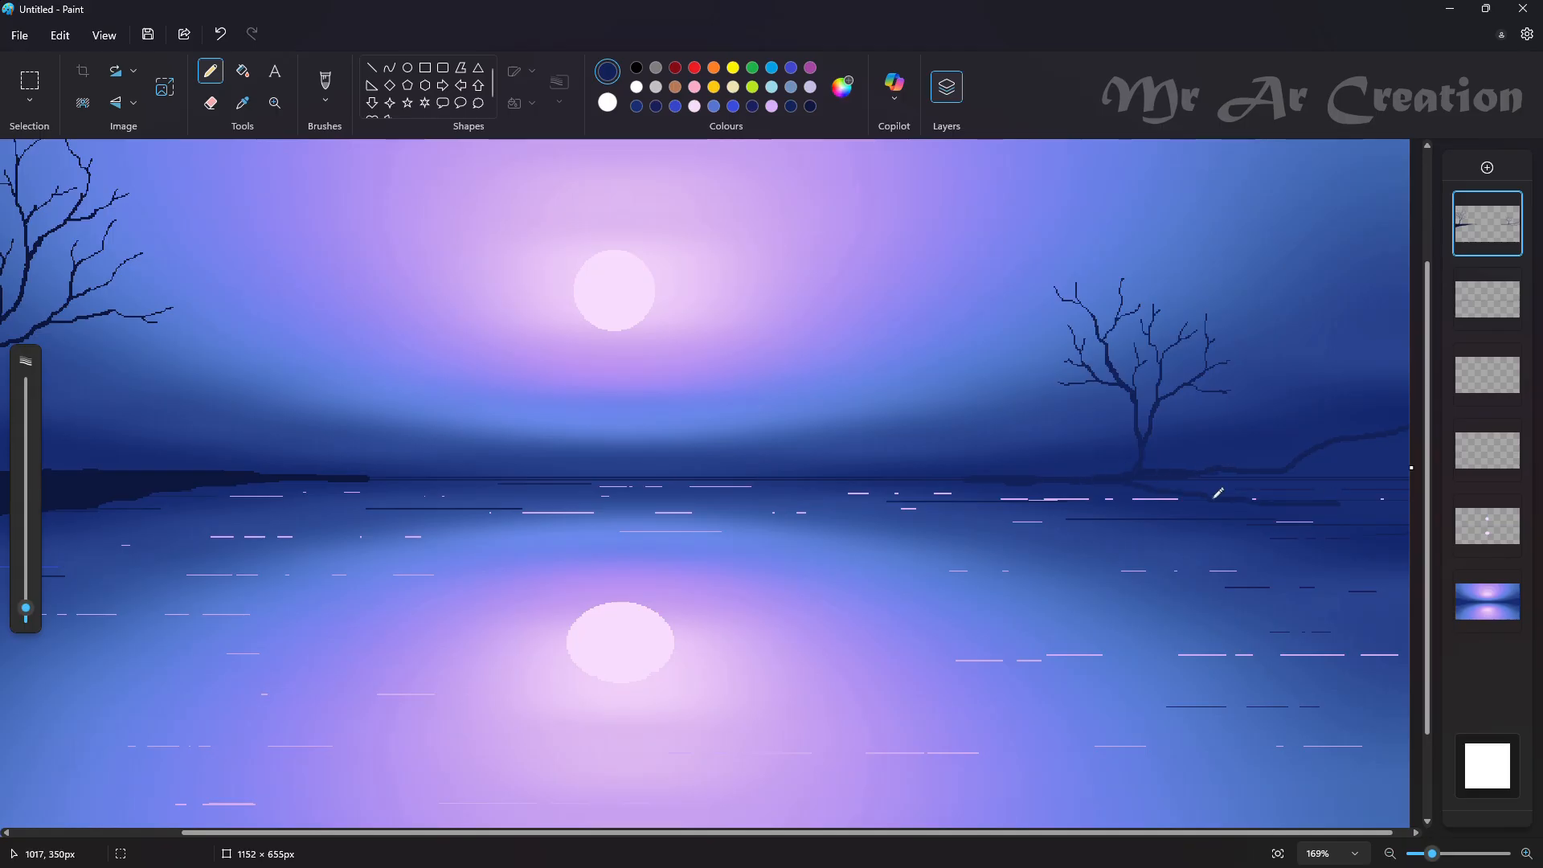
pyautogui.moveTo(1094, 485); pyautogui.dragTo(1439, 506)
# Fill the outlined bank beneath the right tree with the sampled dark blue.
pyautogui.click(242, 70)
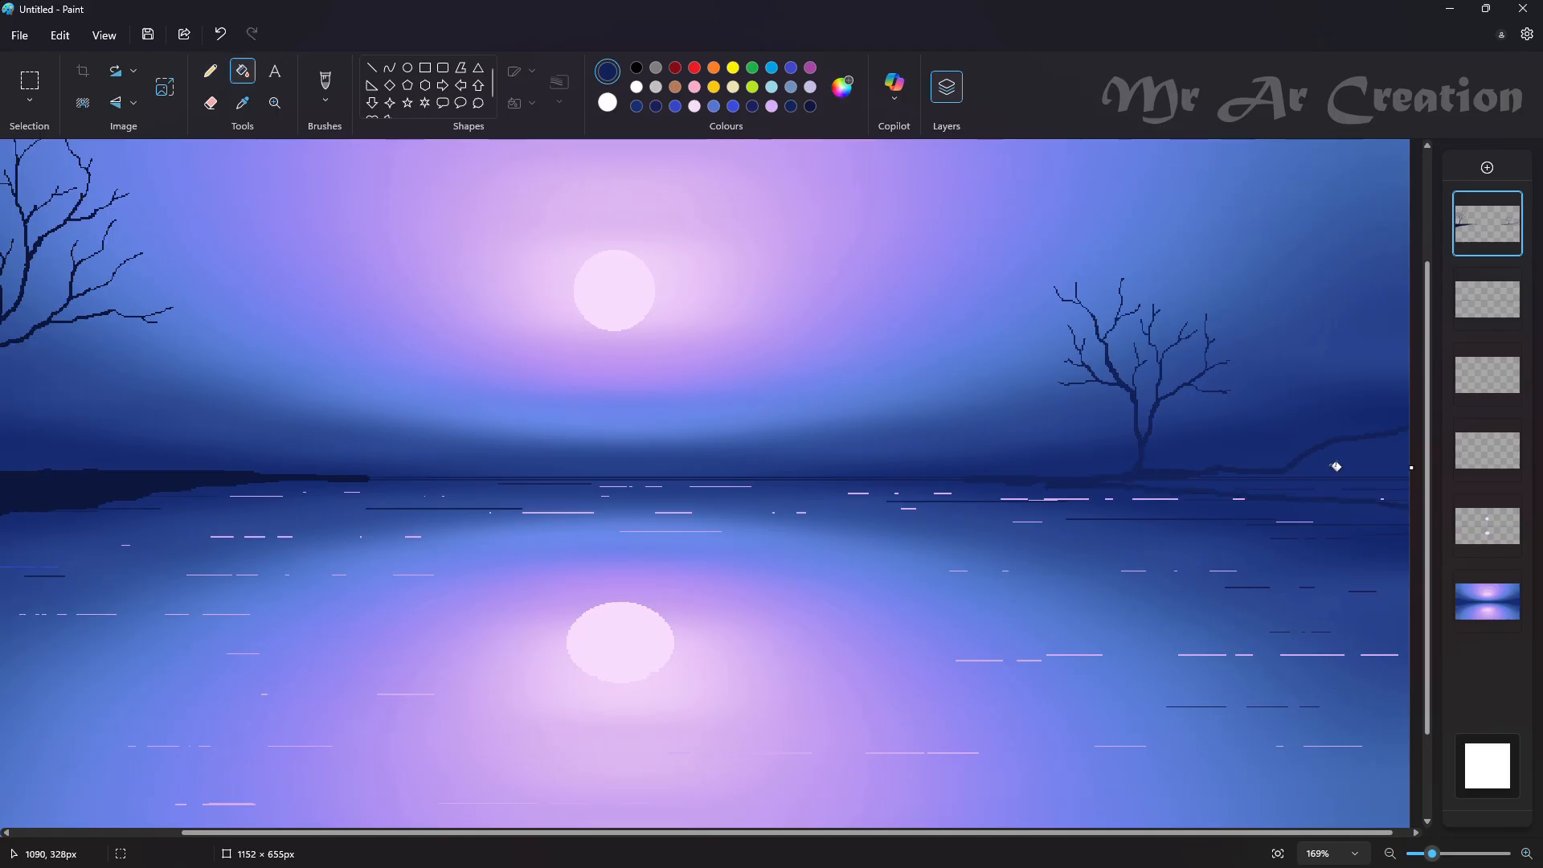
pyautogui.click(1336, 461)
pyautogui.scroll(-3, 1343, 461)
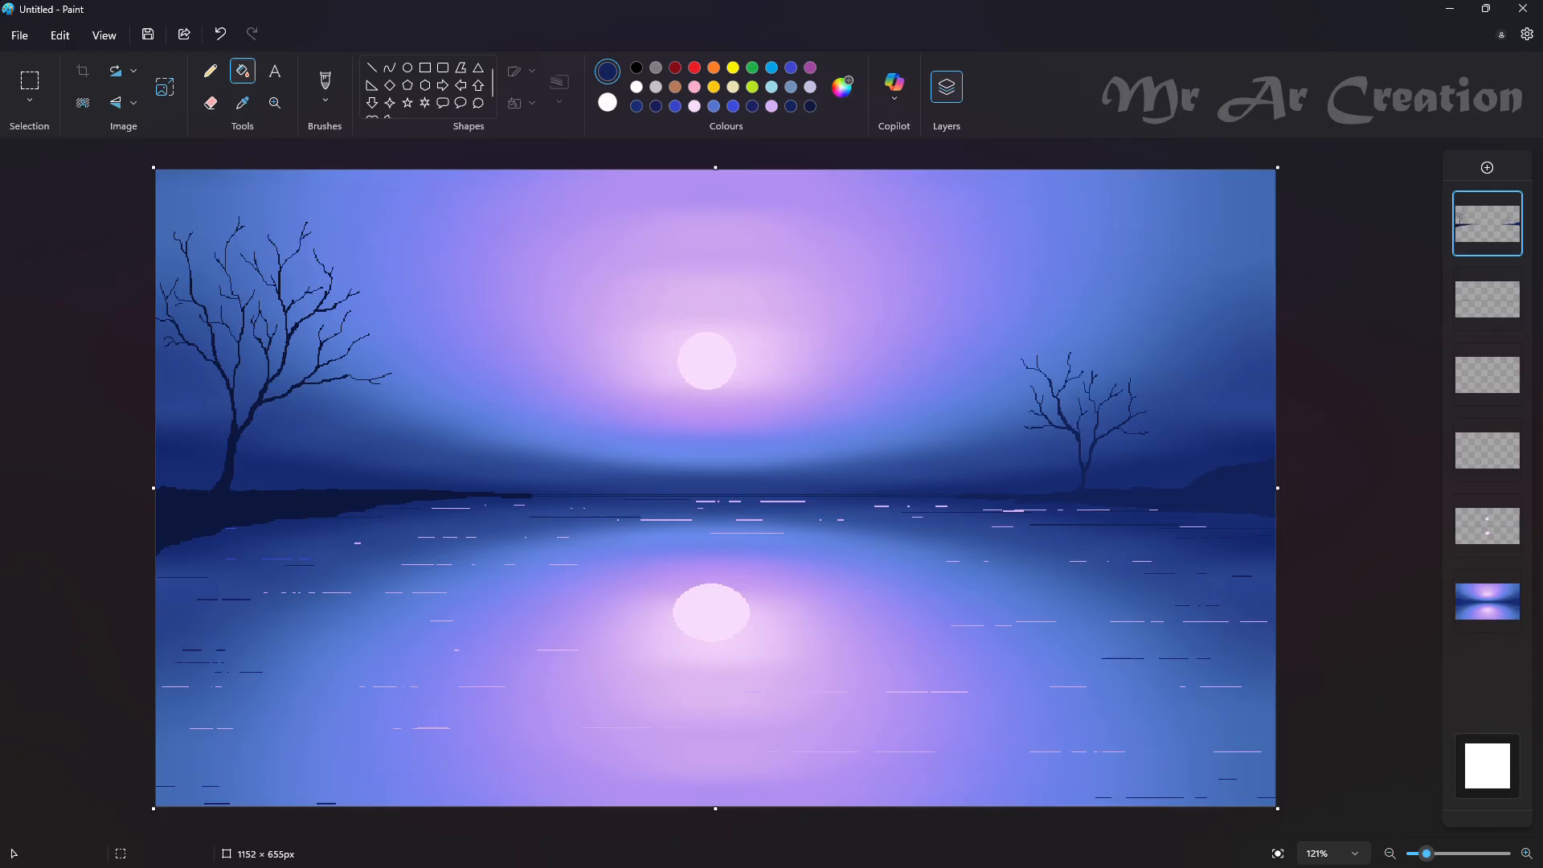
# Dot a few white stars with the pencil on either side of the moon and above the right tree.
pyautogui.click(209, 70)
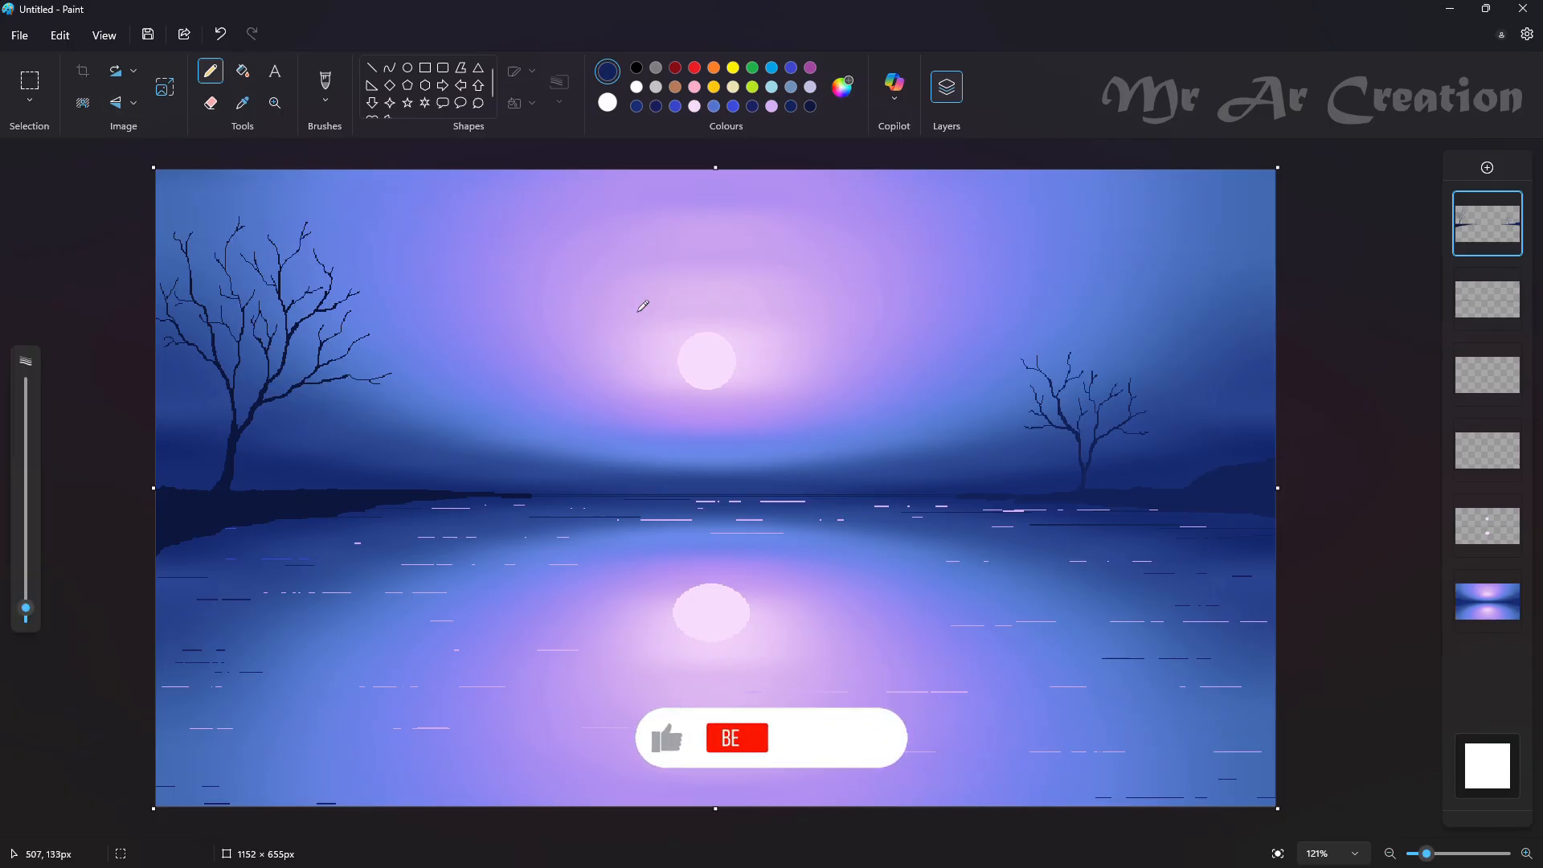
pyautogui.click(637, 87)
pyautogui.click(561, 296)
pyautogui.click(959, 408)
pyautogui.click(1167, 282)
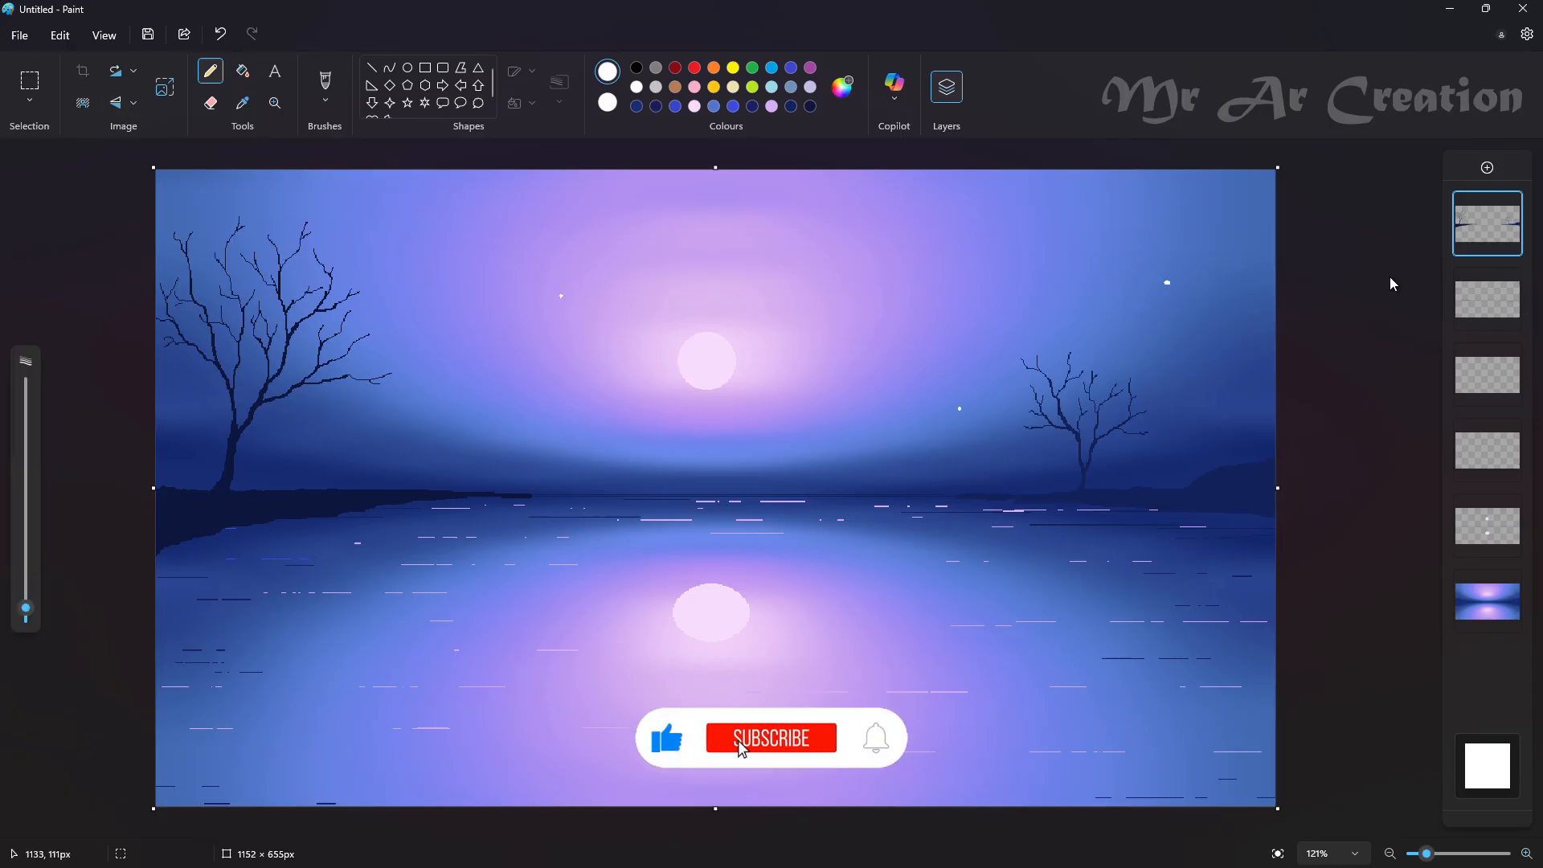
# Select the third layer from the top and dot more white stars around both trees.
pyautogui.click(1487, 374)
pyautogui.click(1229, 417)
pyautogui.click(377, 413)
pyautogui.click(281, 457)
pyautogui.click(217, 185)
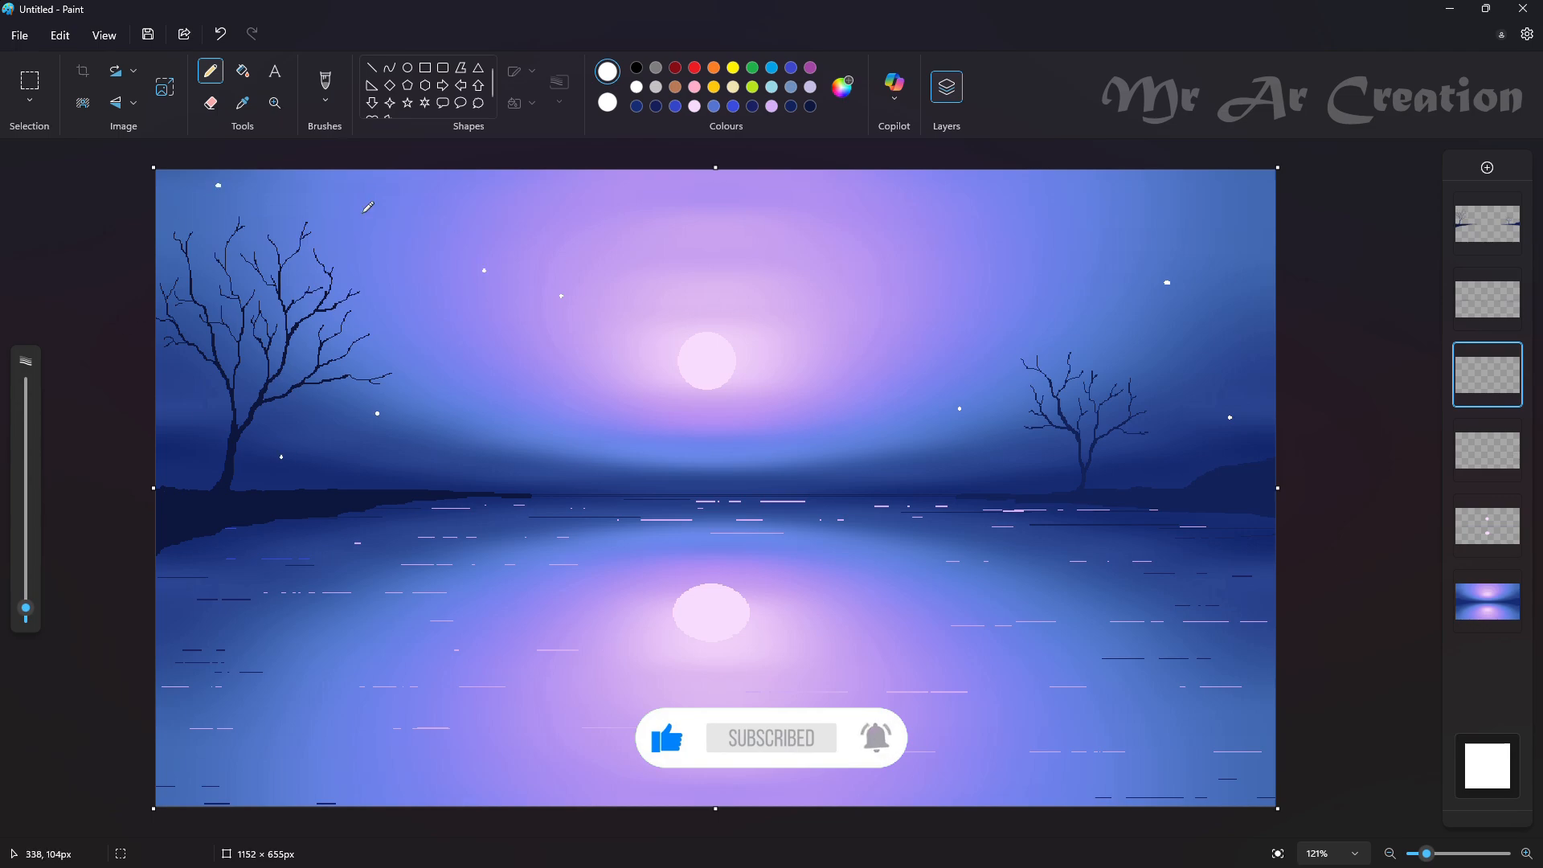
# Thin the pencil and scatter tiny white stars across the sky.
pyautogui.moveTo(31, 608); pyautogui.dragTo(31, 614)
pyautogui.click(445, 313)
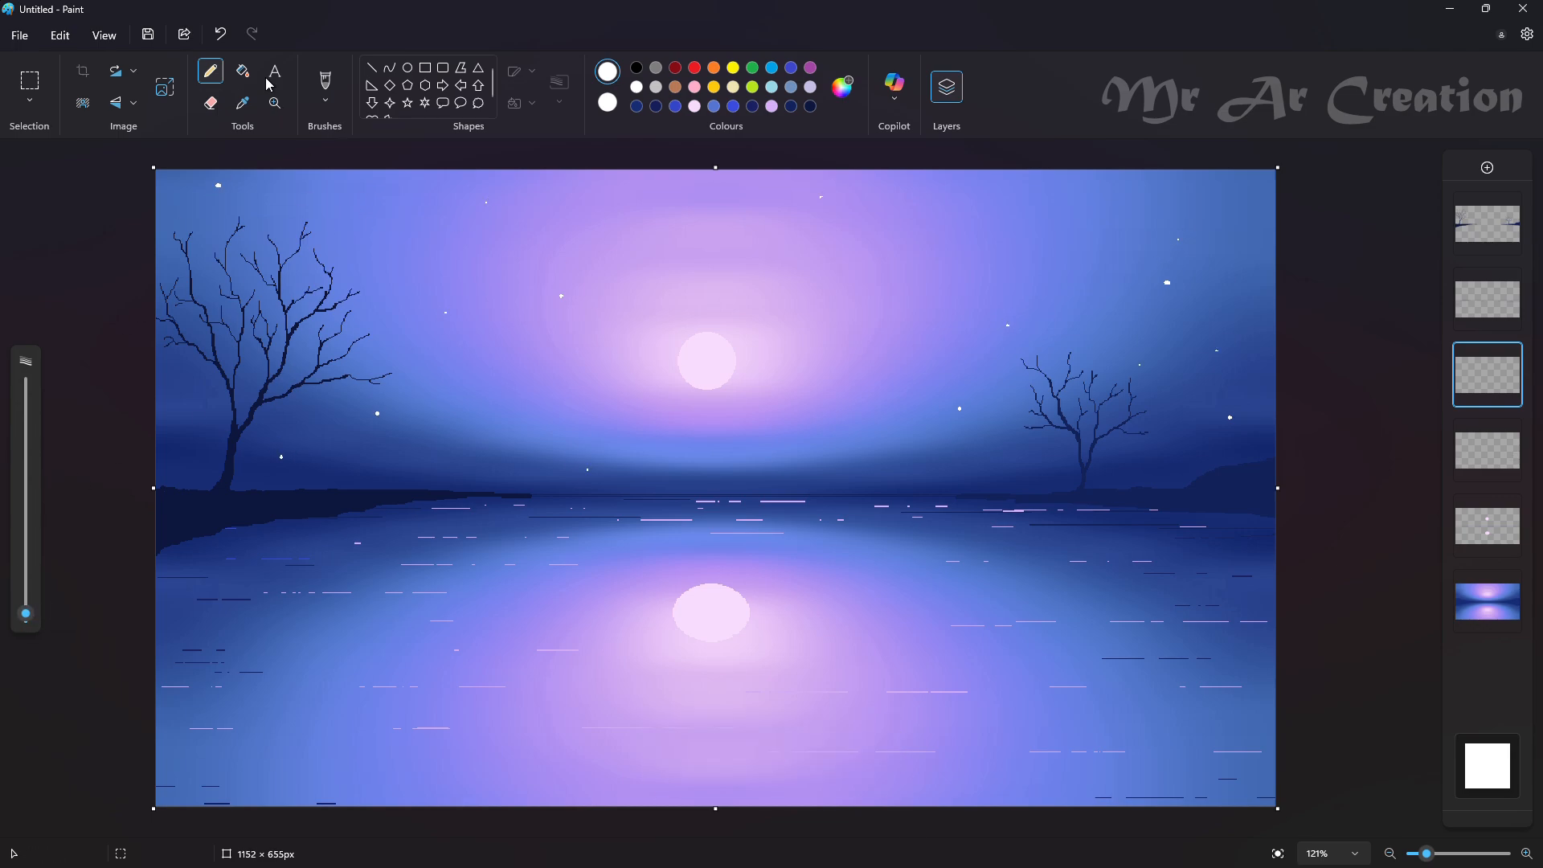
# Spray fine white specks over the sky and the water with a very large airbrush.
pyautogui.click(326, 100)
pyautogui.click(353, 251)
pyautogui.moveTo(26, 613); pyautogui.dragTo(26, 382)
pyautogui.click(278, 312)
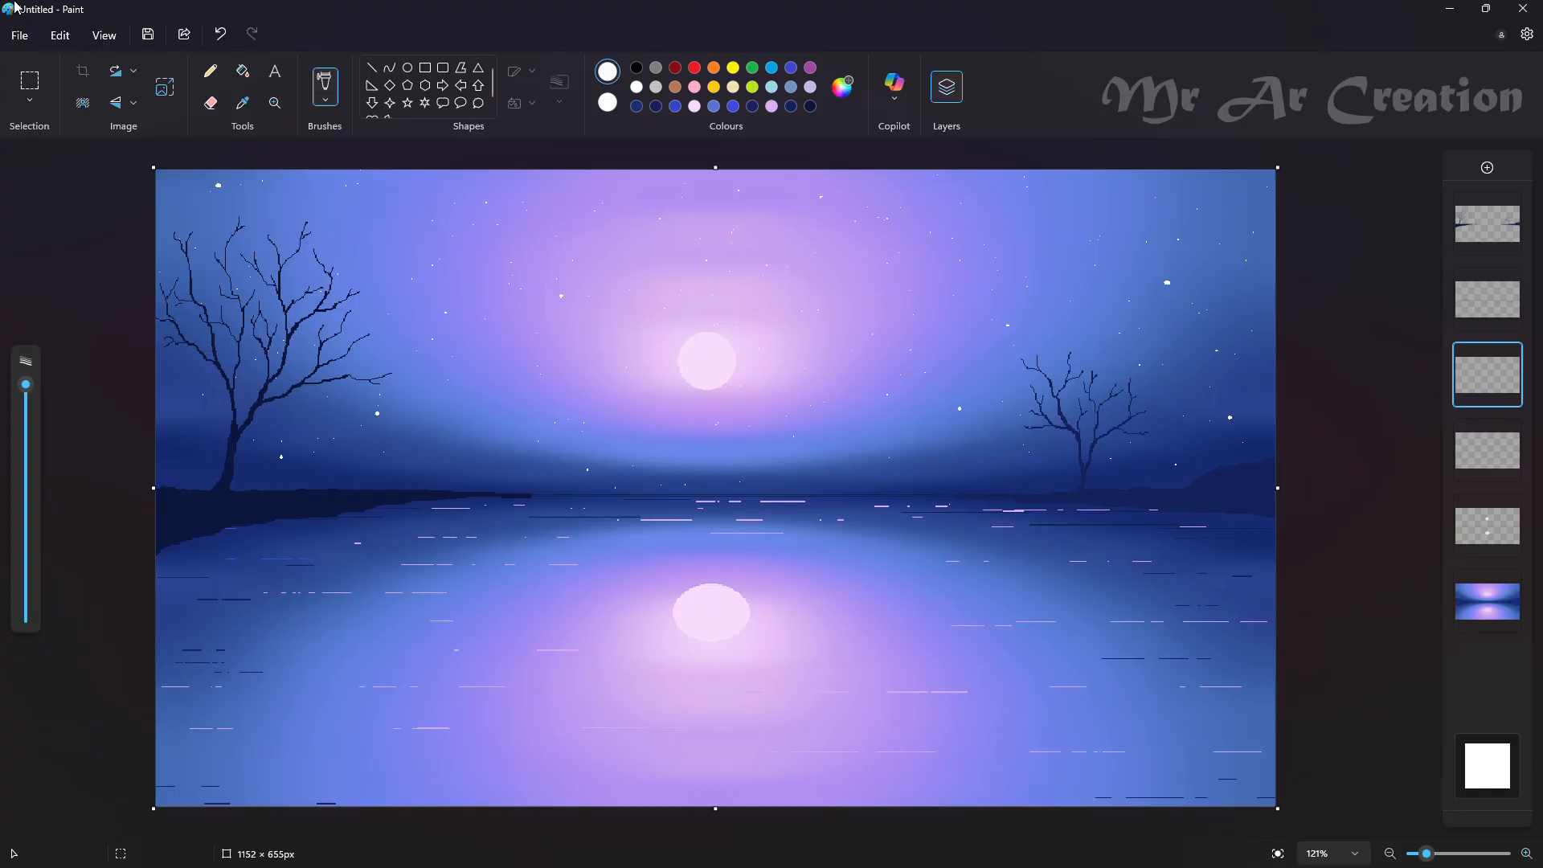
pyautogui.click(199, 689)
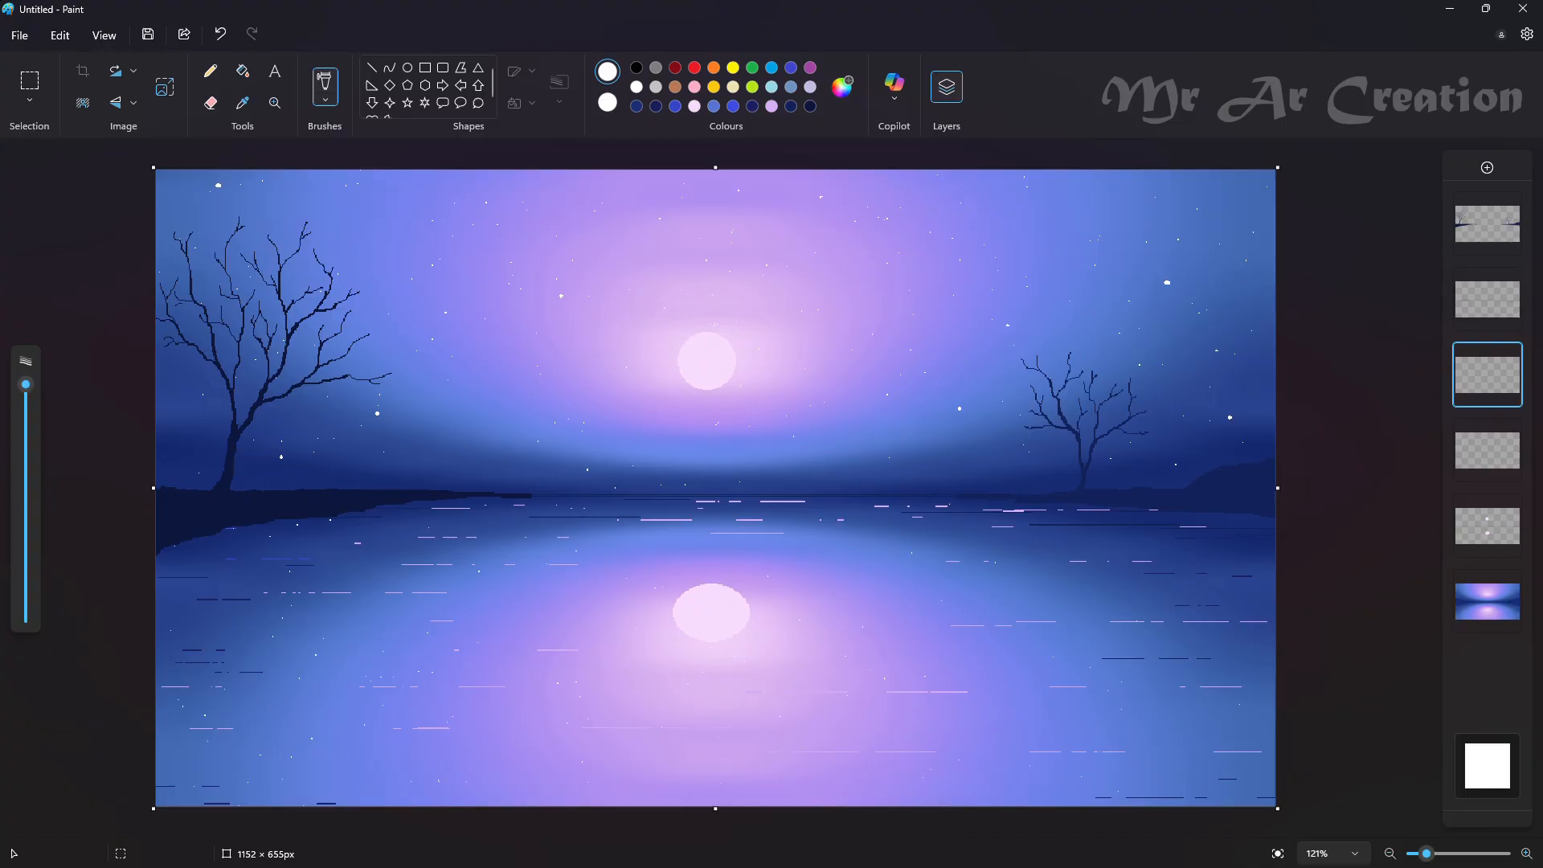